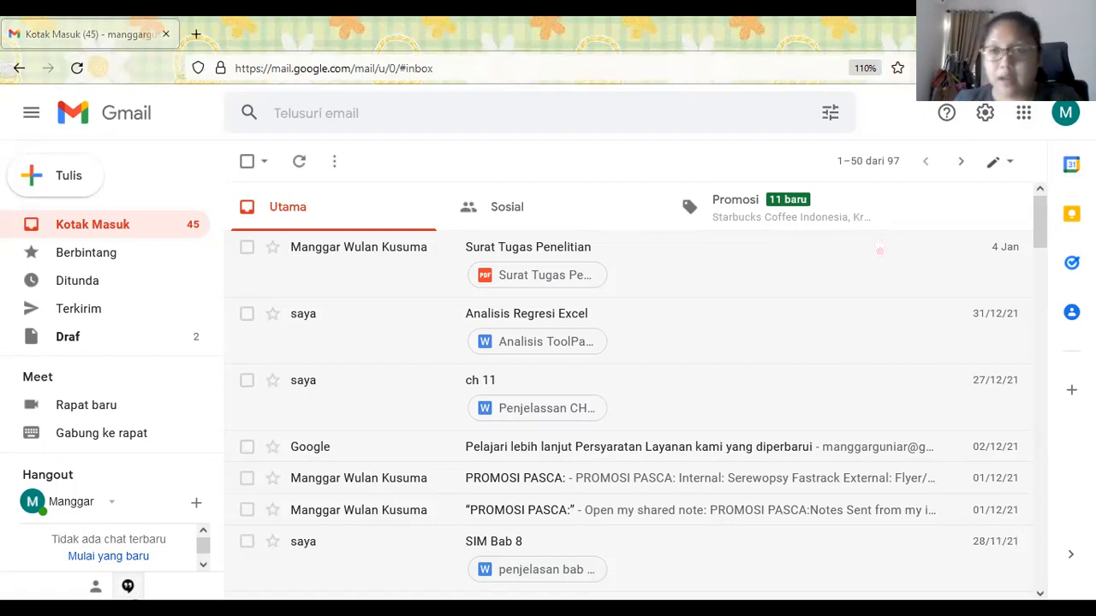
# - Open Google Drive in a new tab from Gmail's Google apps grid
pyautogui.click(1025, 117)
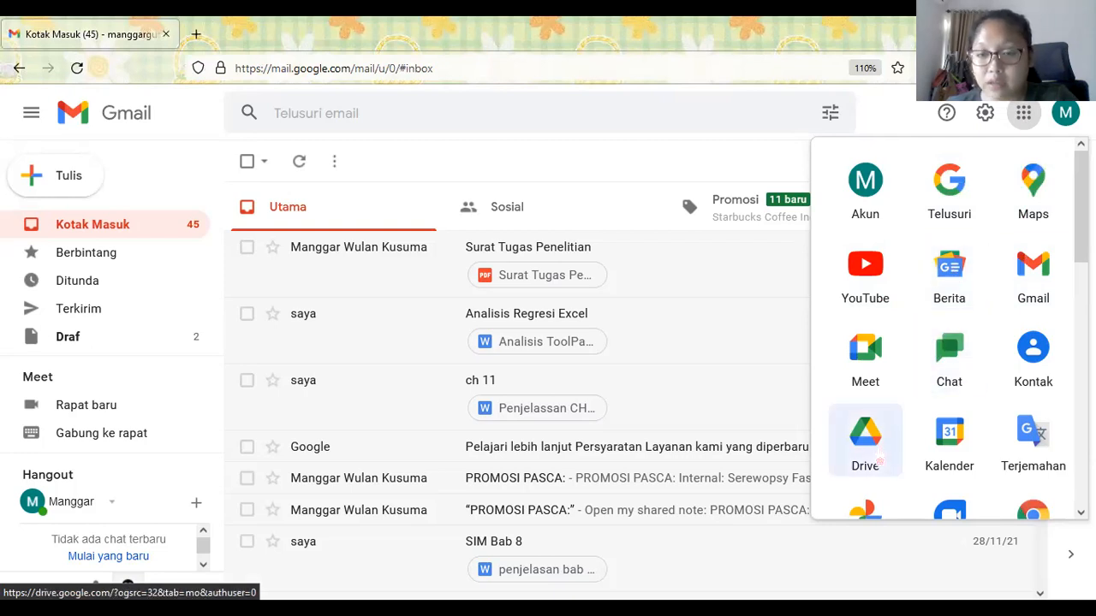
pyautogui.click(879, 460)
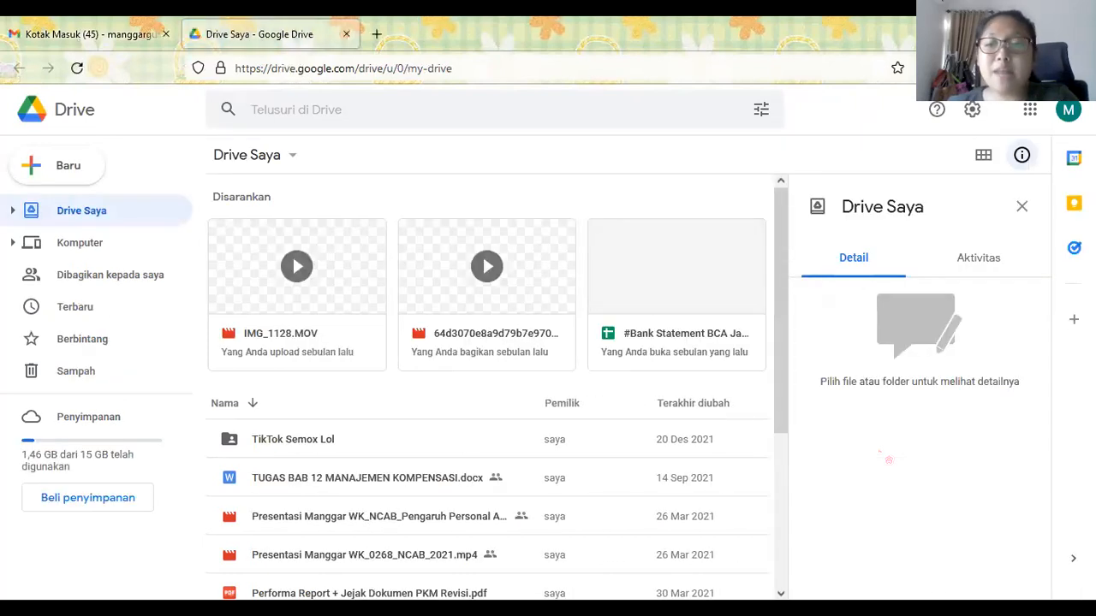
# - In a new tab, search 'google drive' and open the Google Drive: Sign-in result
pyautogui.click(385, 34)
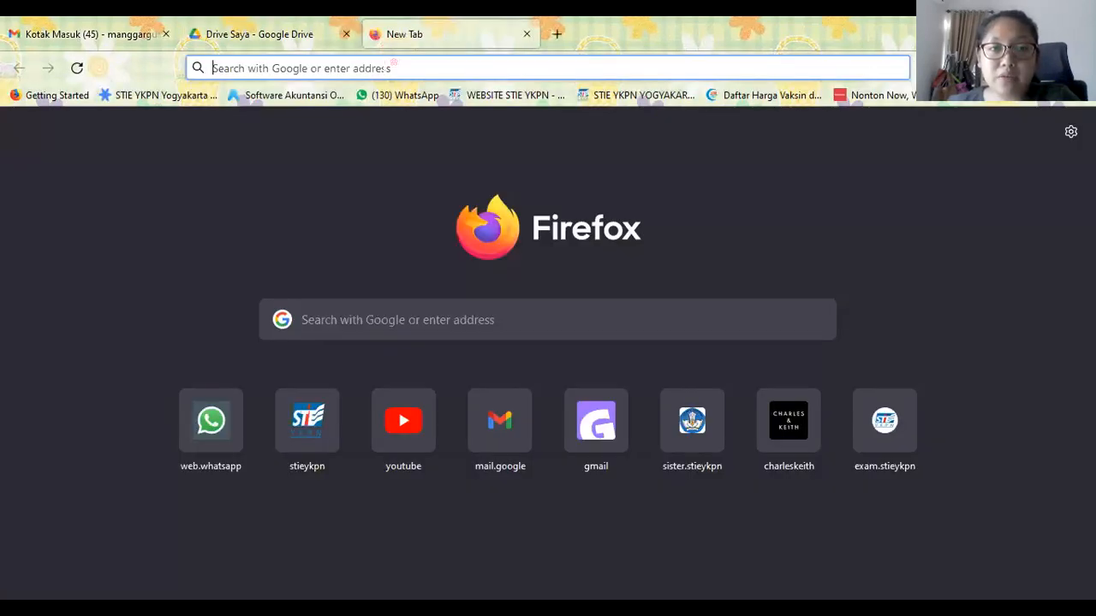
pyautogui.click(394, 63)
pyautogui.write('google dr')
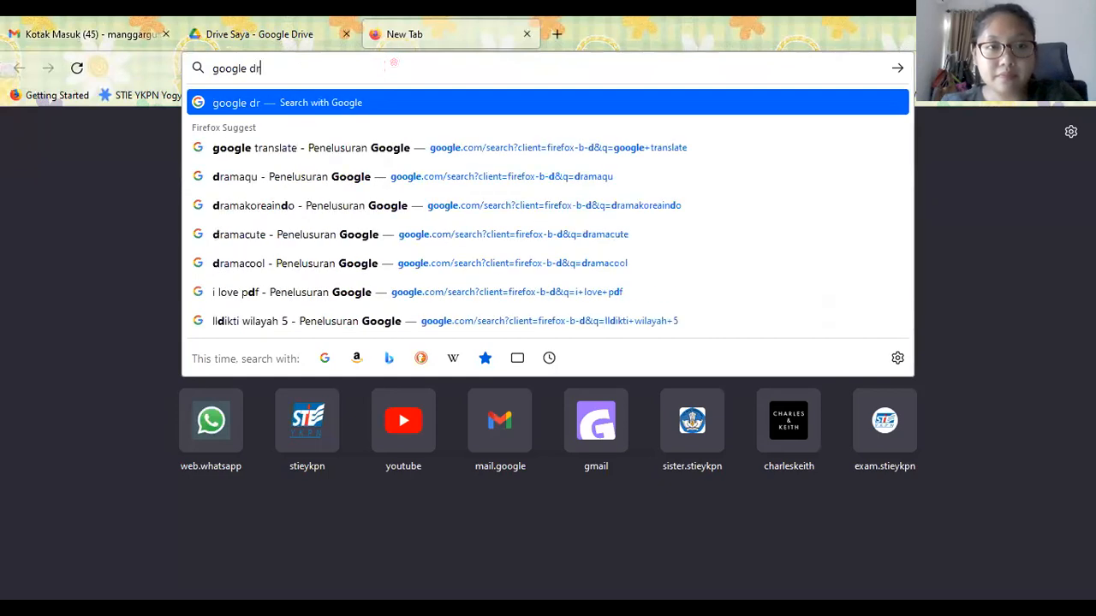
pyautogui.write('ive')
pyautogui.press('Return')
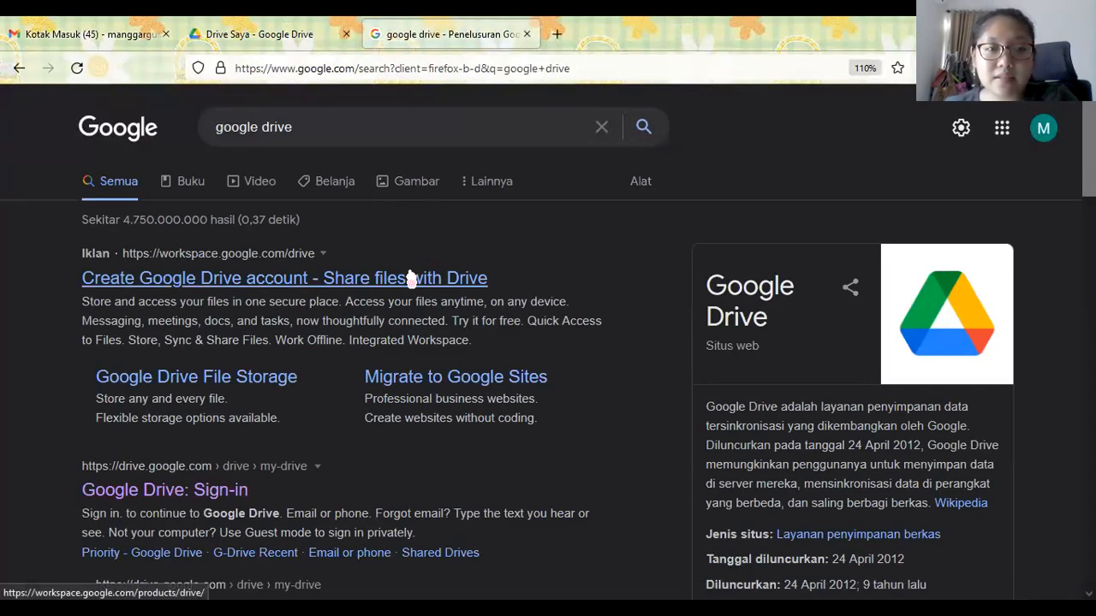
pyautogui.click(156, 490)
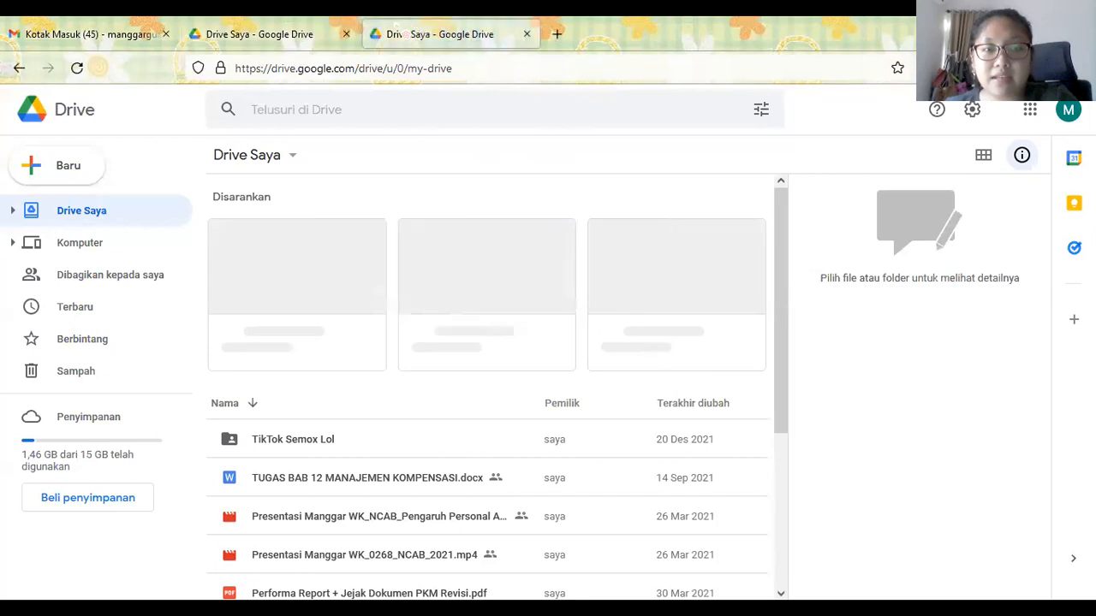
# - Compare the two Drive tabs and close the duplicate third tab
pyautogui.click(313, 35)
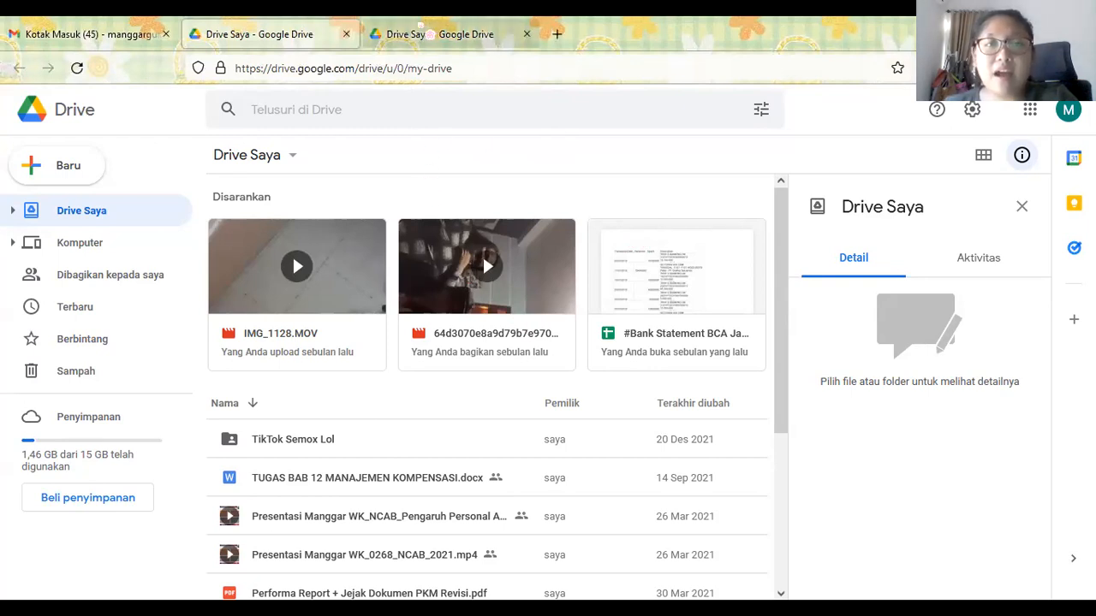
pyautogui.click(420, 25)
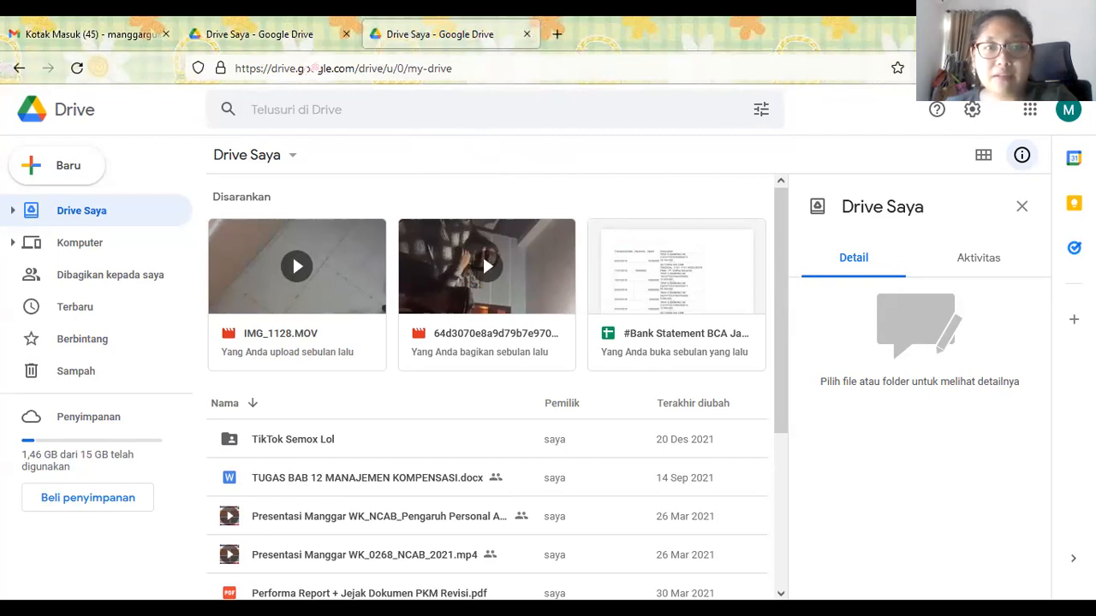
pyautogui.click(528, 35)
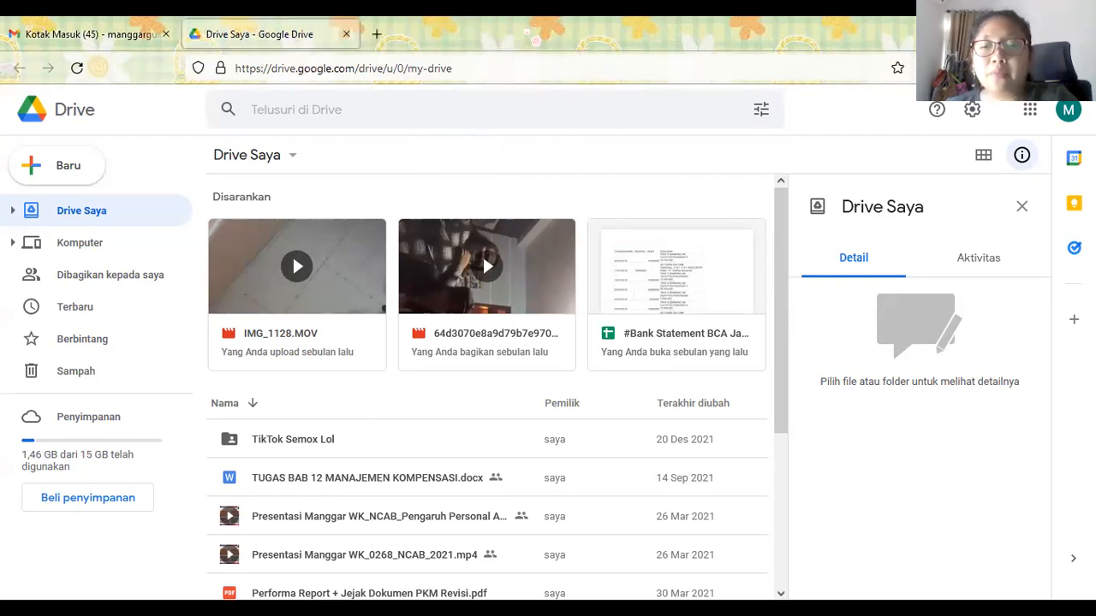
# - Scroll through the My Drive files, then show the empty Komputer page
pyautogui.scroll(-3, 644, 393)
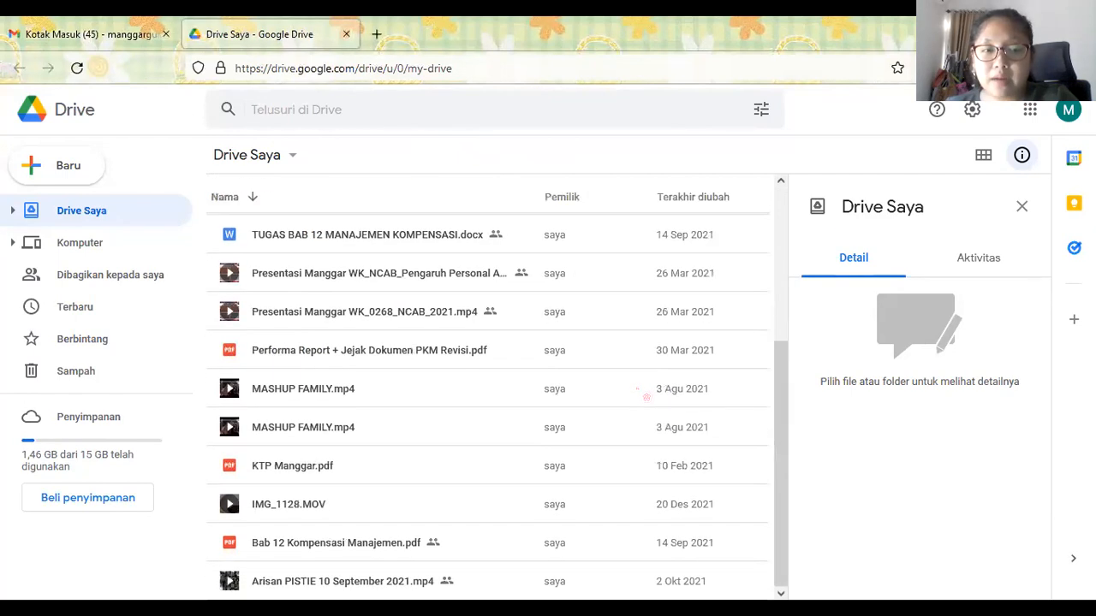
pyautogui.scroll(3, 646, 396)
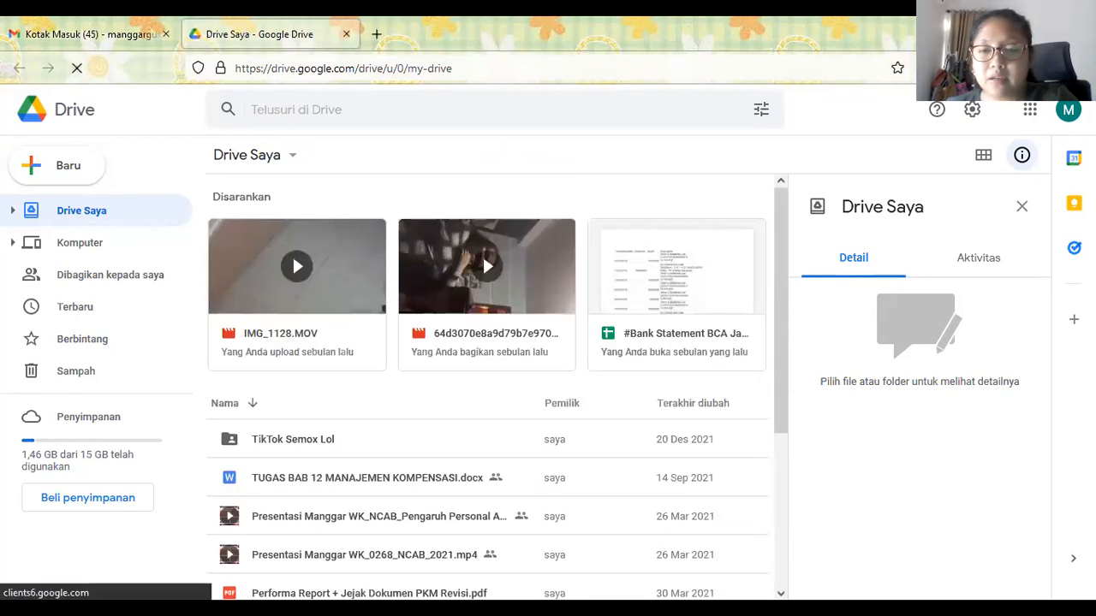
pyautogui.scroll(-3, 716, 282)
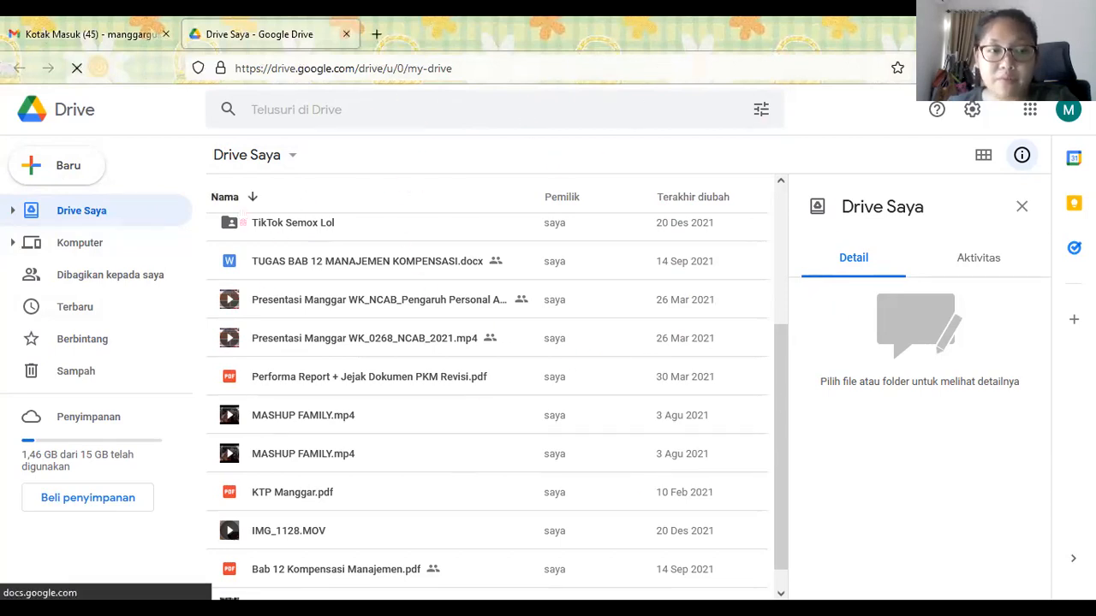
pyautogui.click(58, 251)
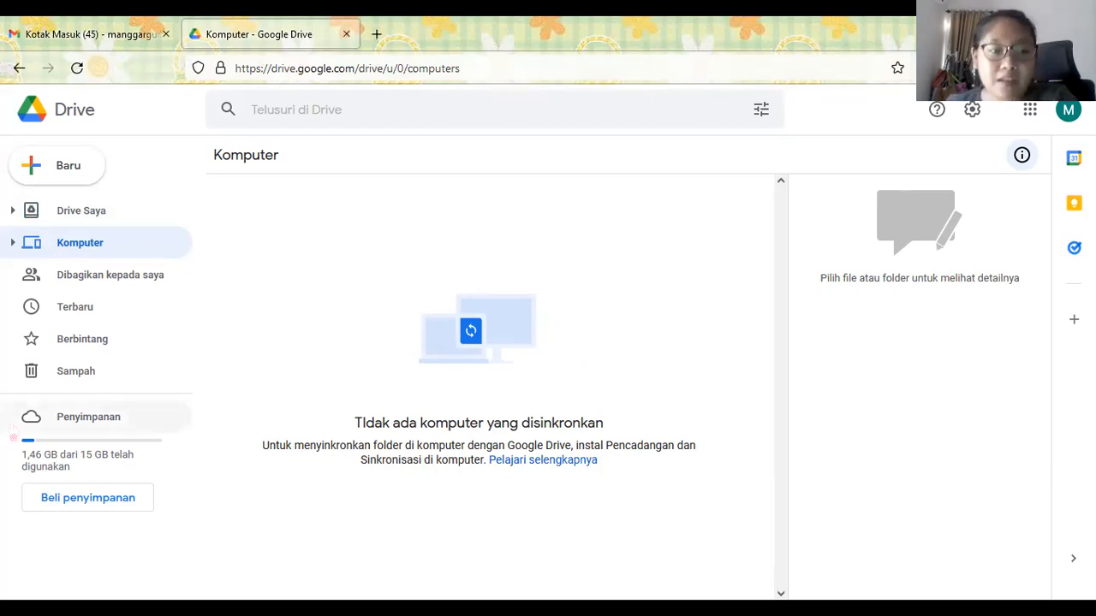
# - Scroll through Dibagikan kepada saya, then switch to the Terbaru recent files list
pyautogui.click(62, 280)
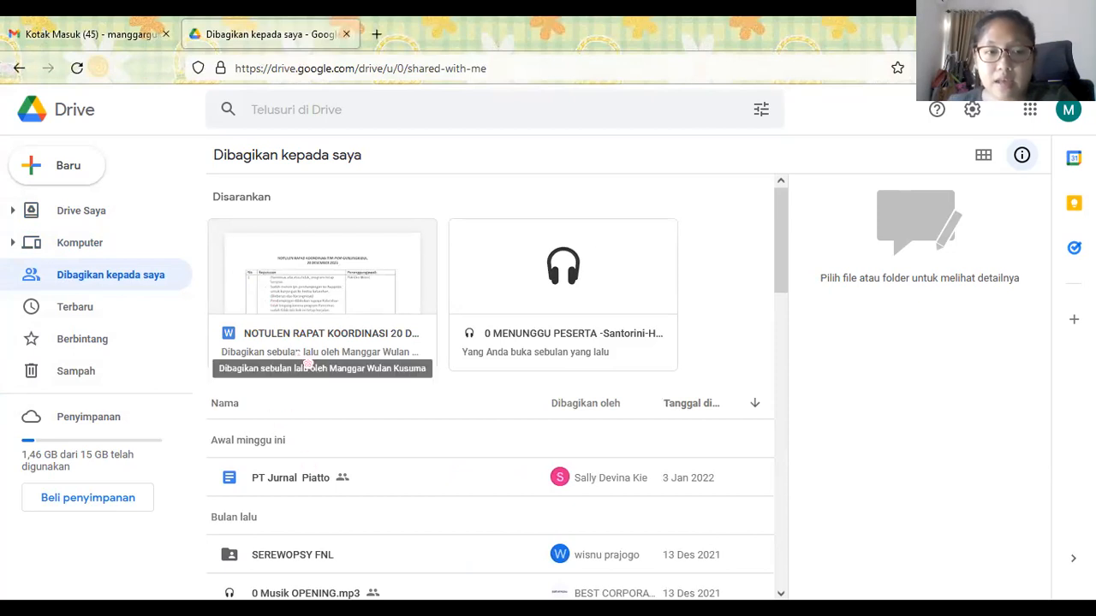
pyautogui.scroll(-3, 312, 326)
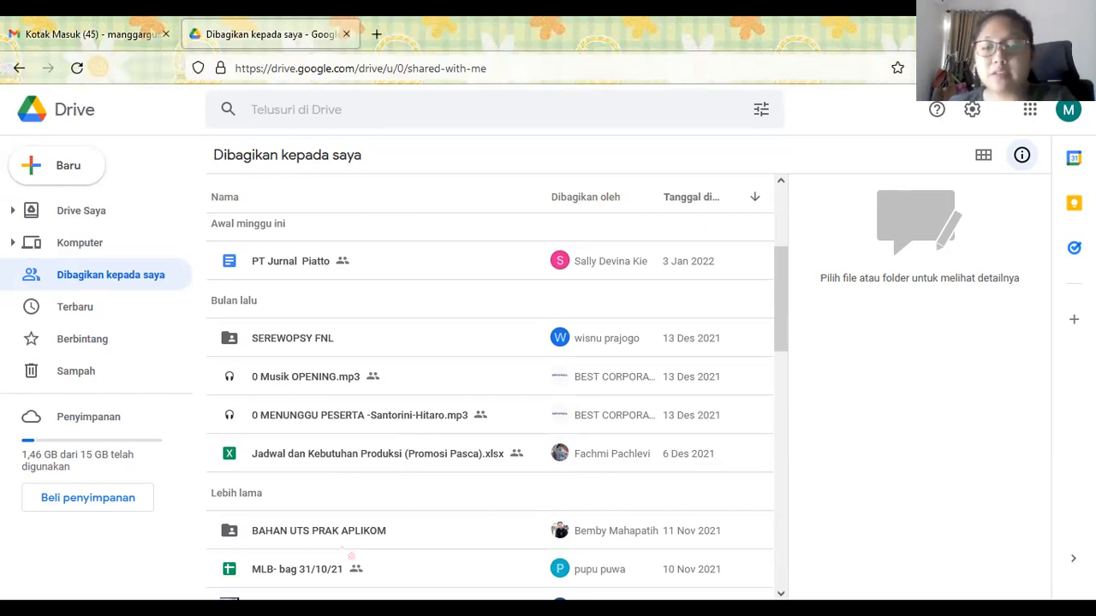
pyautogui.scroll(-5, 350, 555)
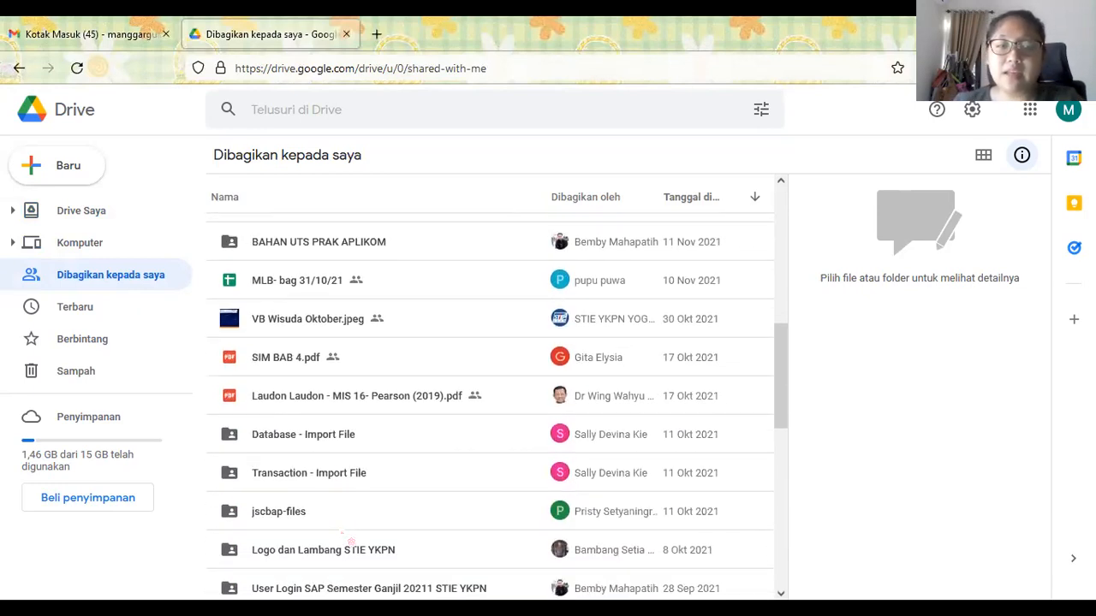
pyautogui.scroll(10, 350, 539)
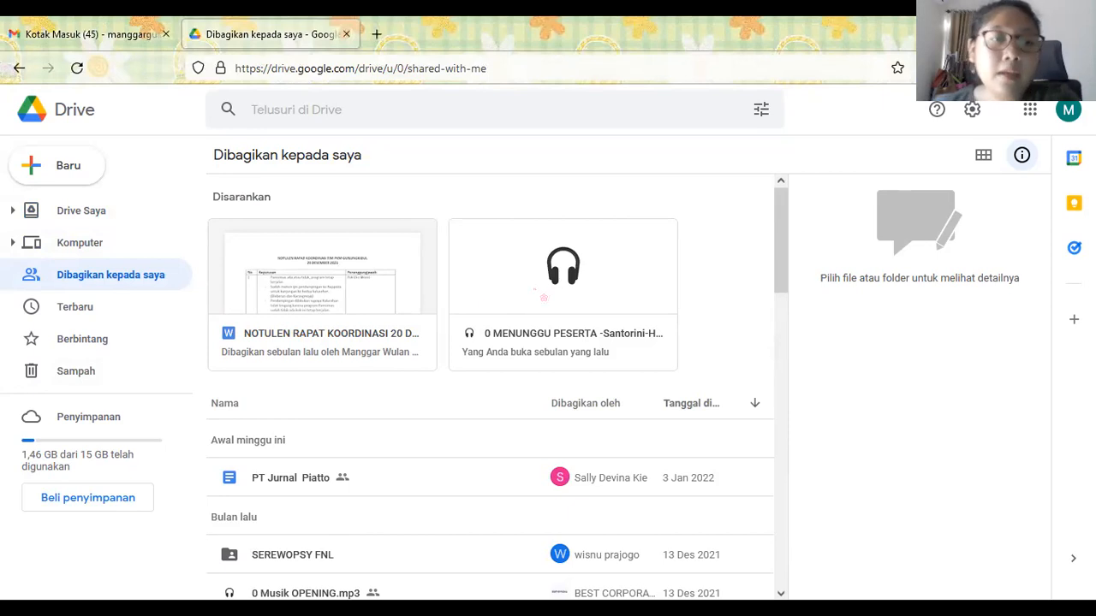
pyautogui.click(65, 307)
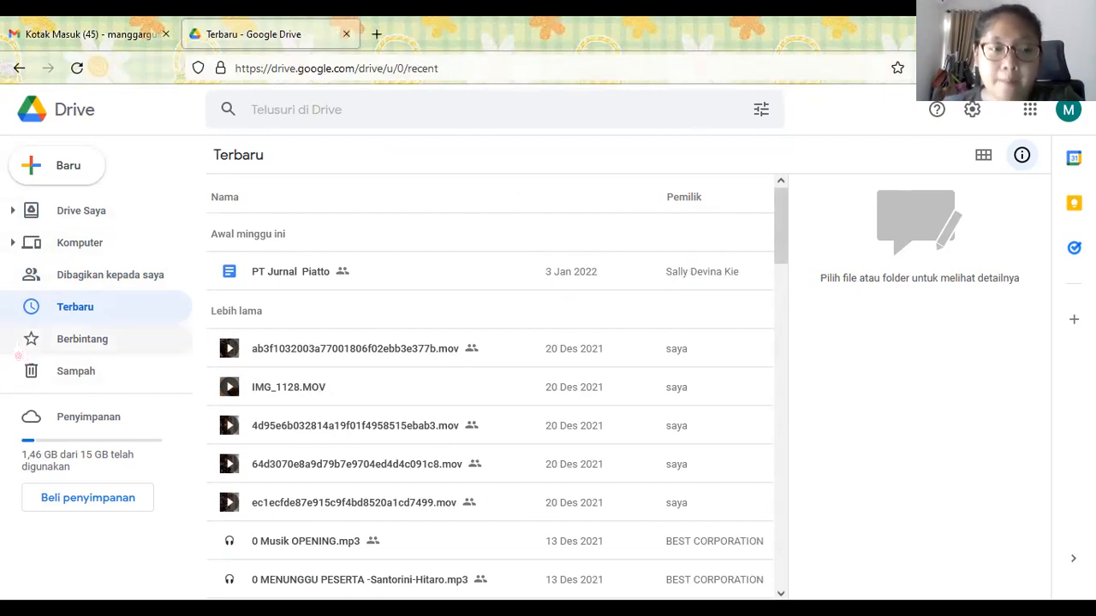
# - Show the empty Berbintang page and bring up the Drive settings gear options
pyautogui.click(65, 352)
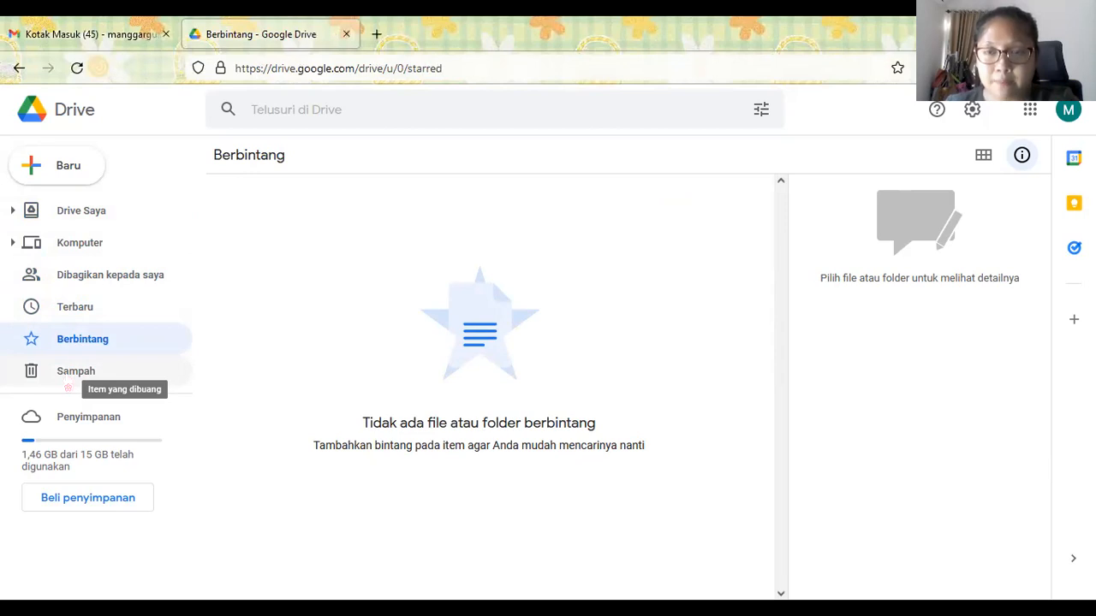
pyautogui.click(972, 111)
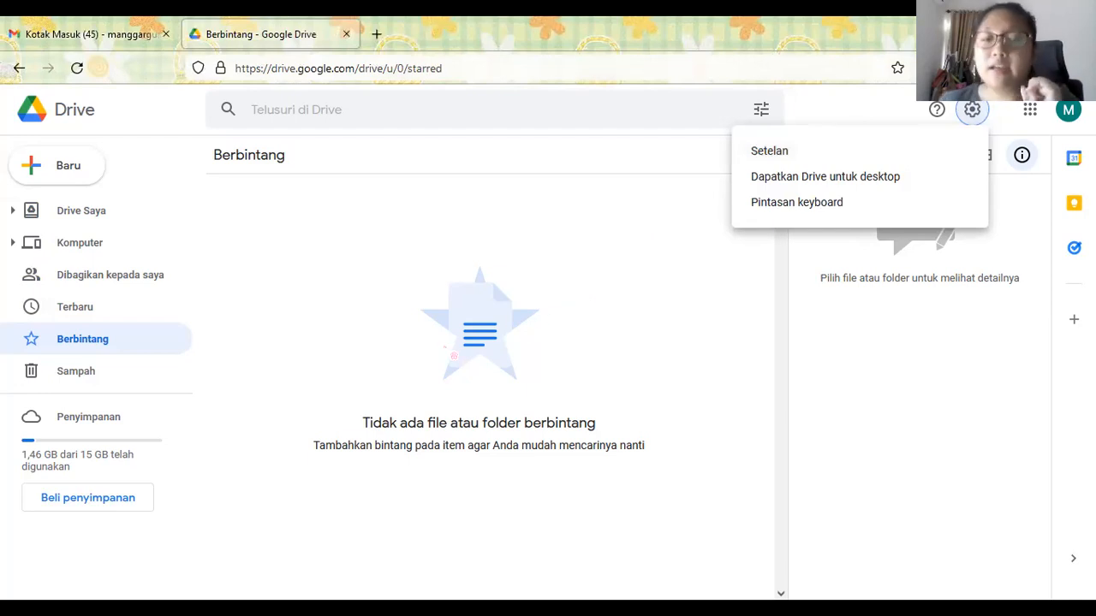
pyautogui.click(319, 373)
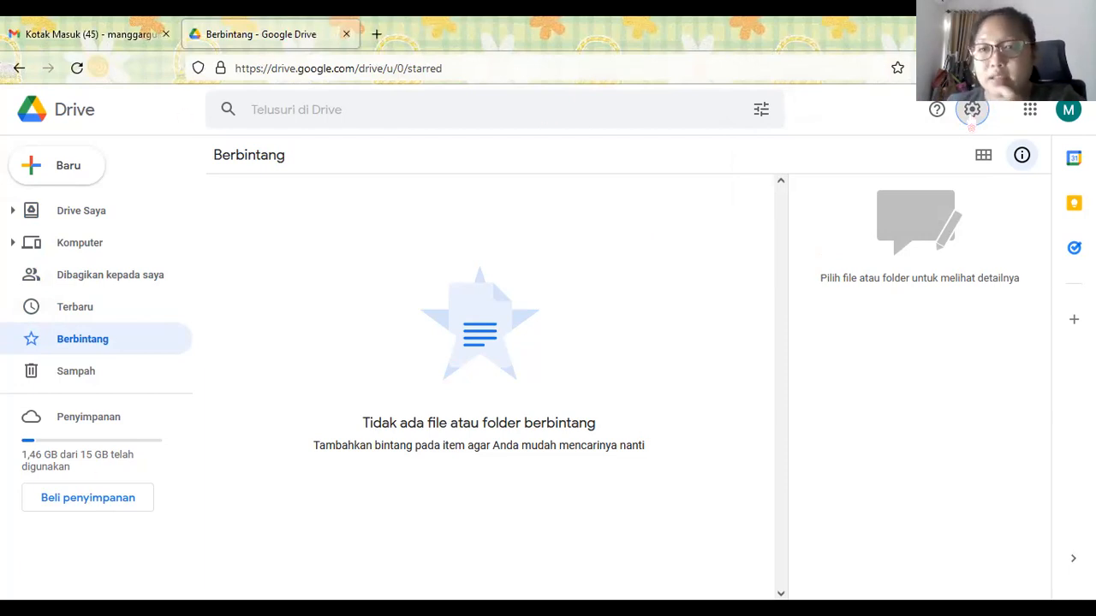
pyautogui.click(971, 110)
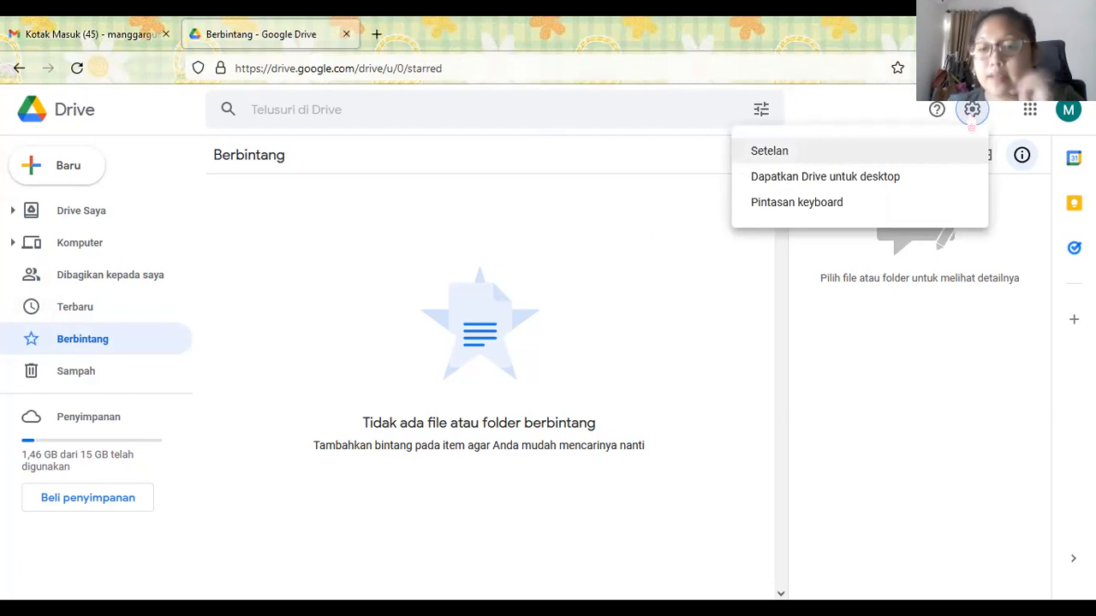
pyautogui.click(889, 154)
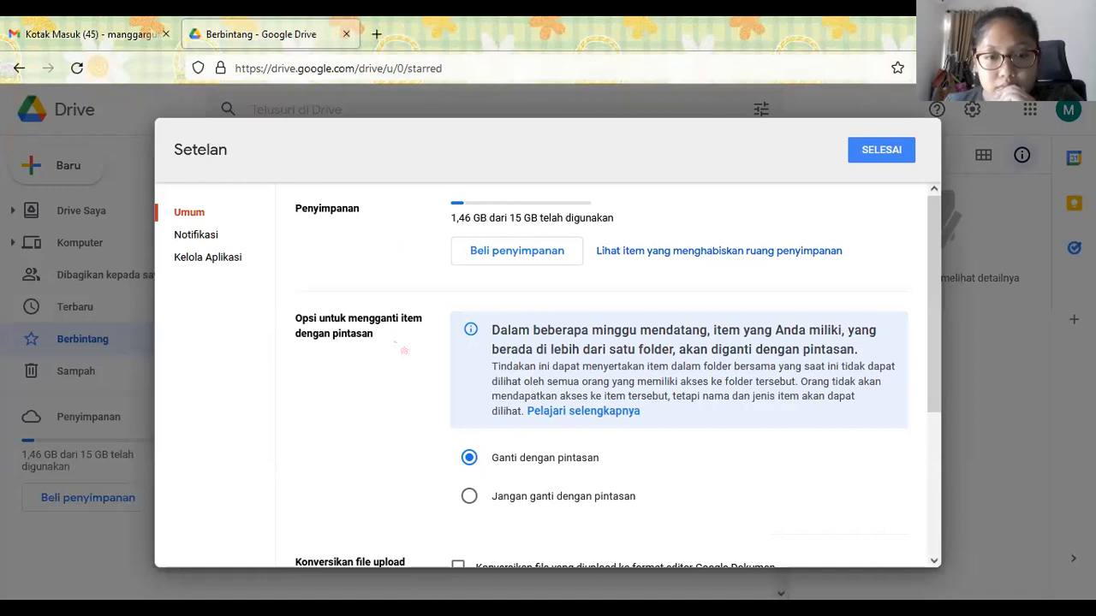
pyautogui.scroll(-3, 404, 351)
pyautogui.scroll(-2, 404, 351)
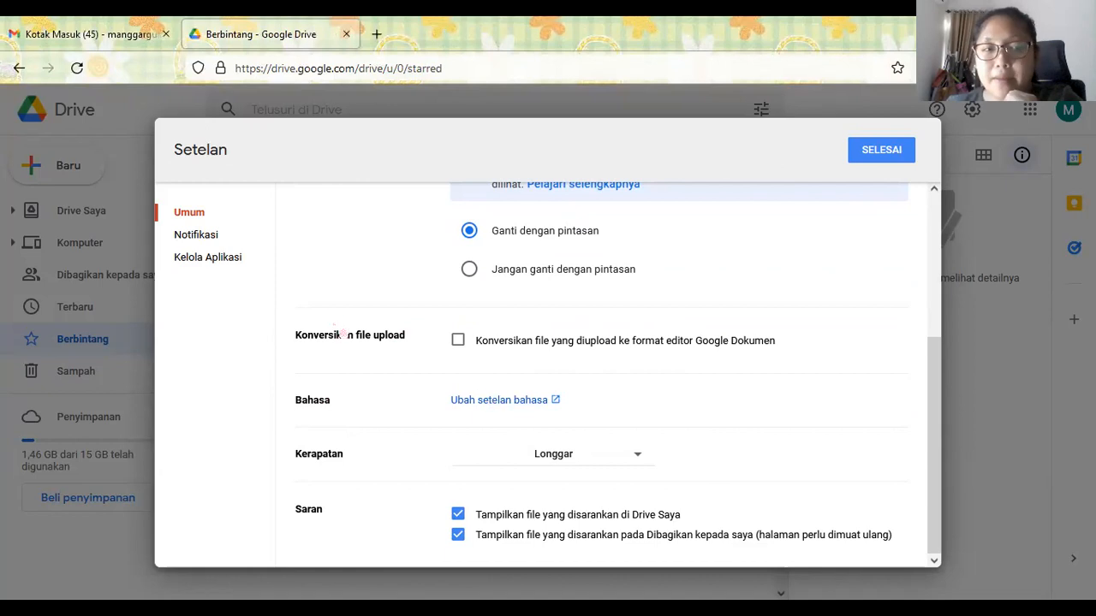
pyautogui.click(202, 236)
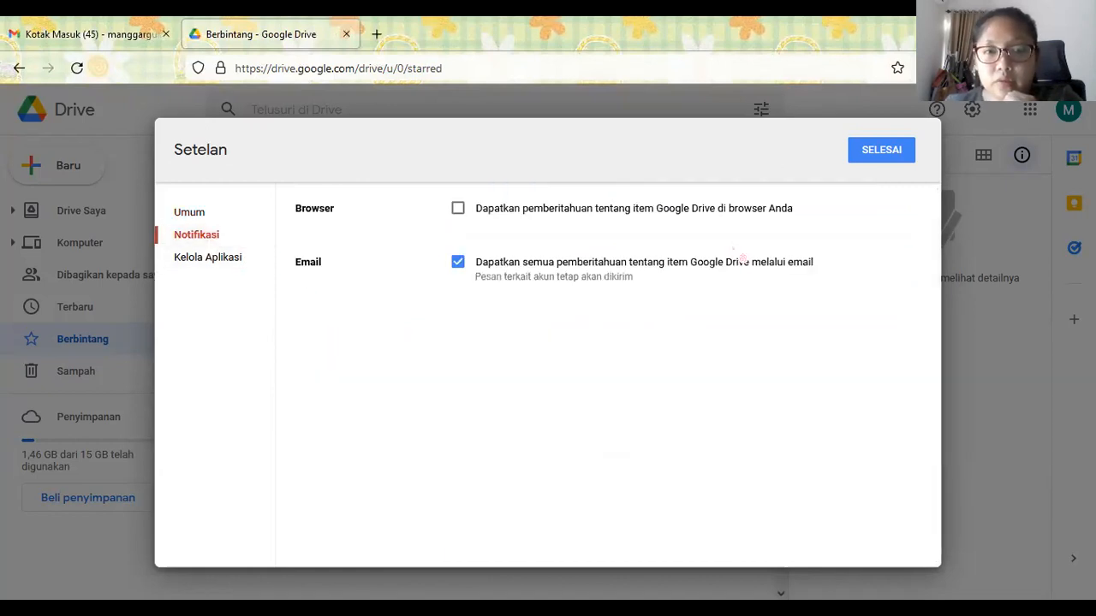
pyautogui.click(903, 158)
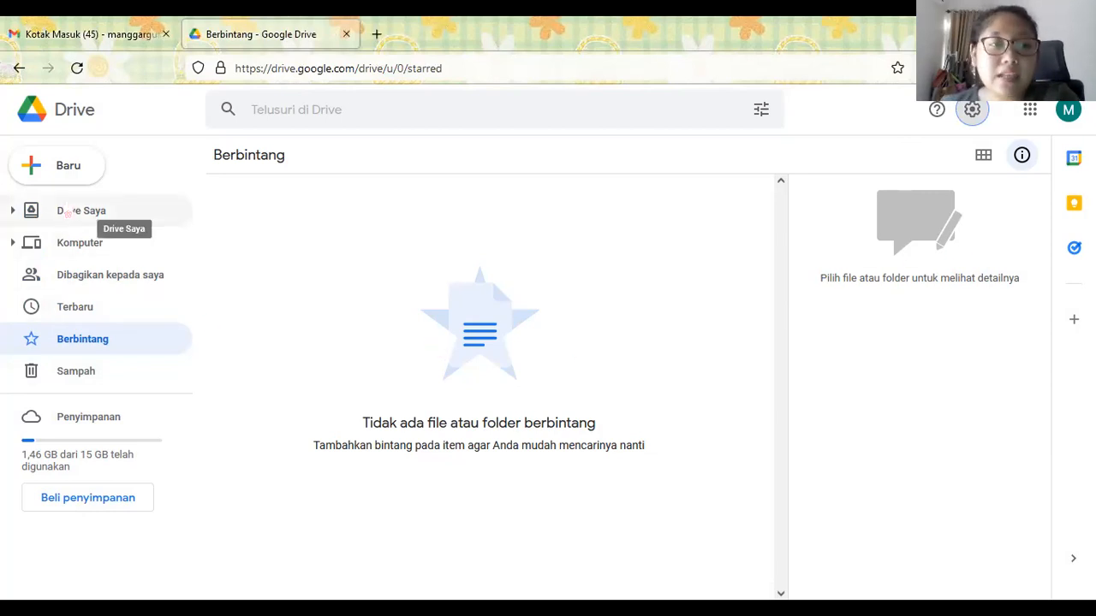
pyautogui.click(82, 224)
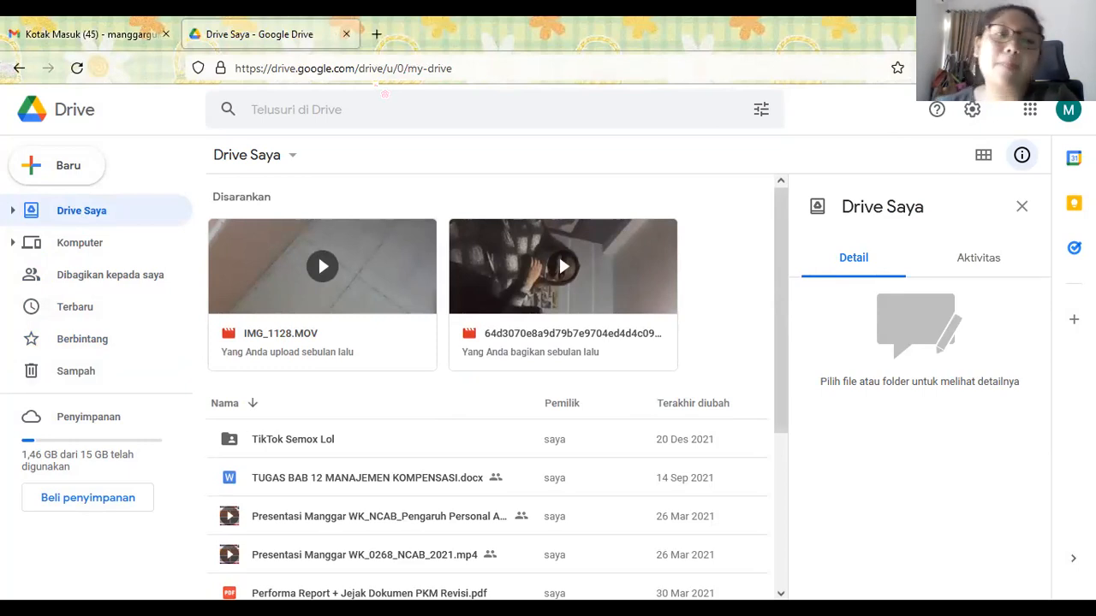
# - Show the Baru create options: folder, uploads, Docs, Sheets, Slides, Forms
pyautogui.click(57, 179)
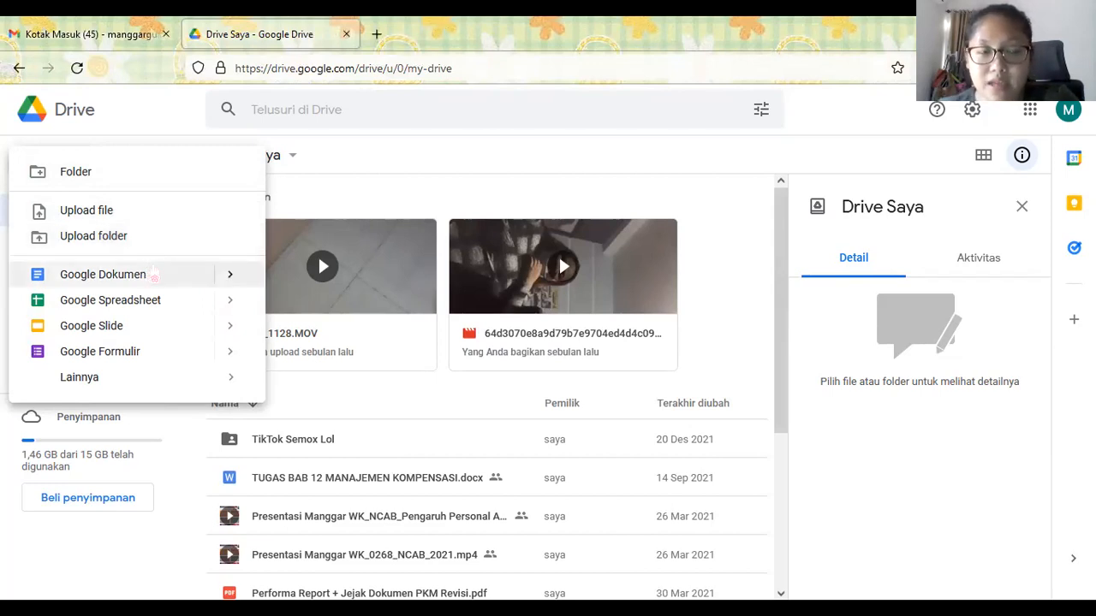
# - Look over the + Baru menu entries, down to More (Lainnya)
pyautogui.moveTo(167, 285)
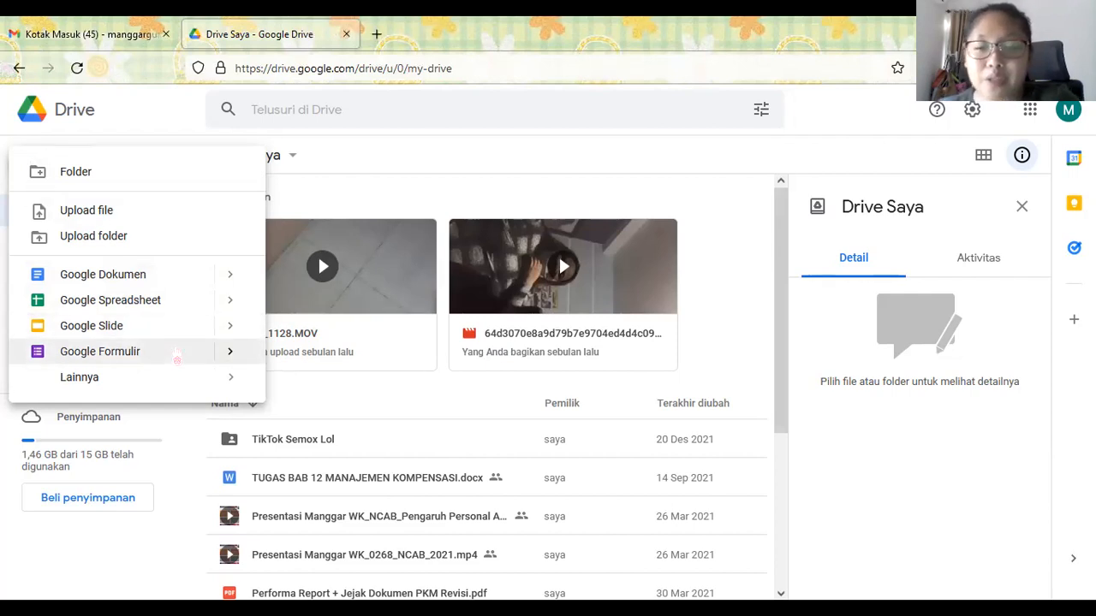
pyautogui.moveTo(168, 383)
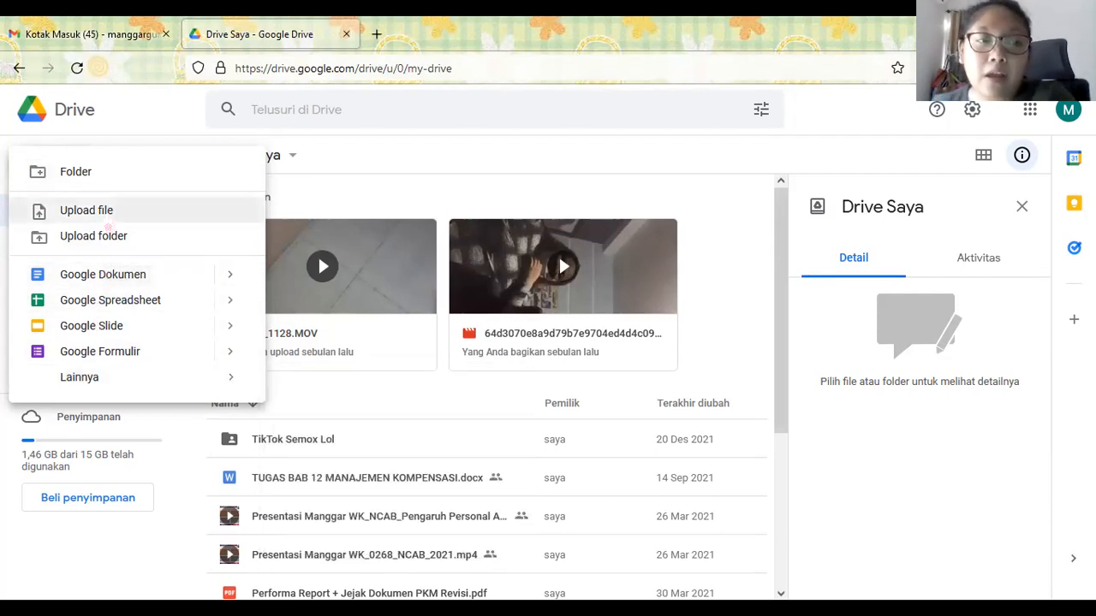
# - Upload Apa itu Microsoft Word.pptx from Data (D:) > PRAKTIKUM APLIKOM into My Drive
pyautogui.click(108, 218)
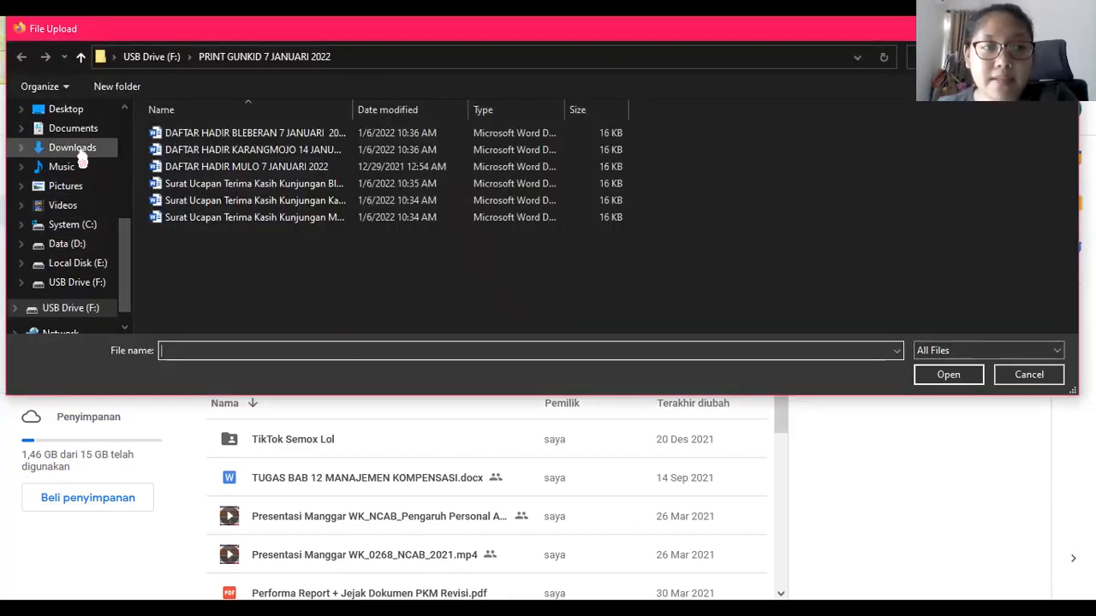
pyautogui.click(69, 244)
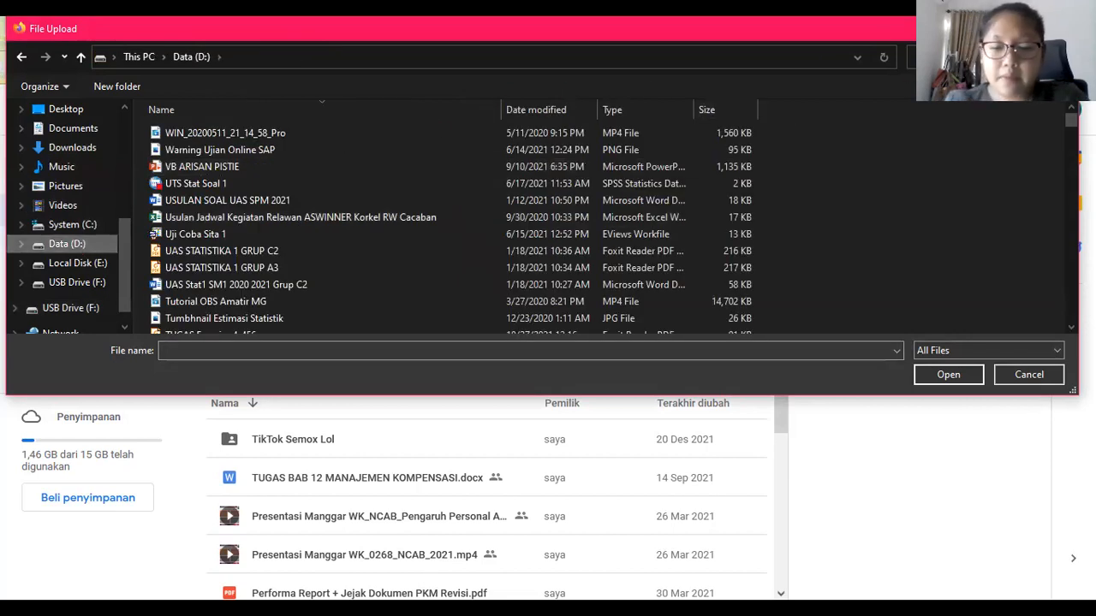
pyautogui.click(984, 58)
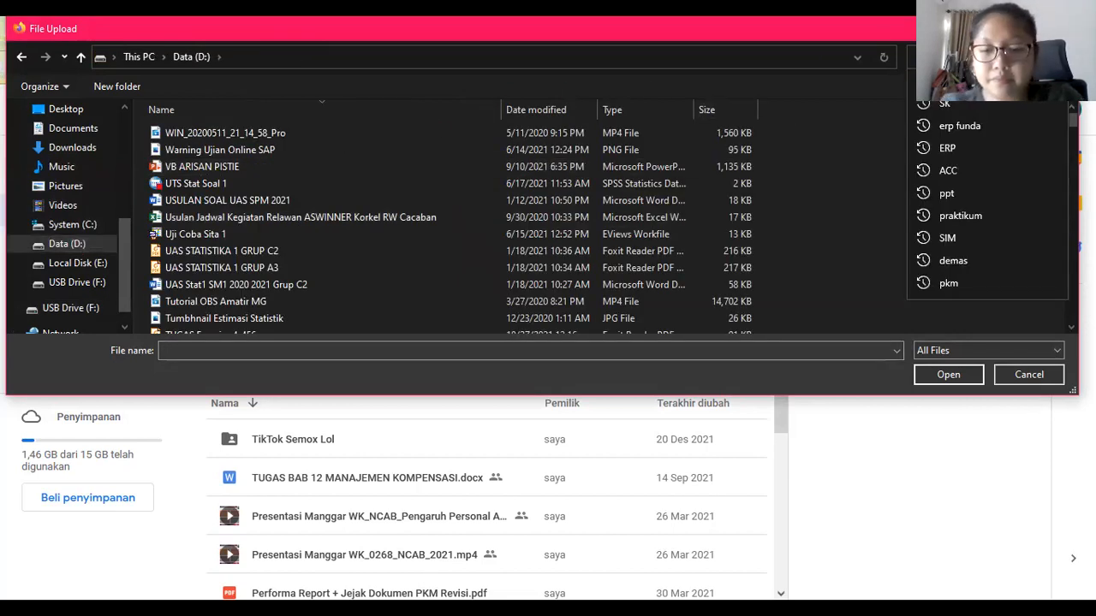
pyautogui.write('pe')
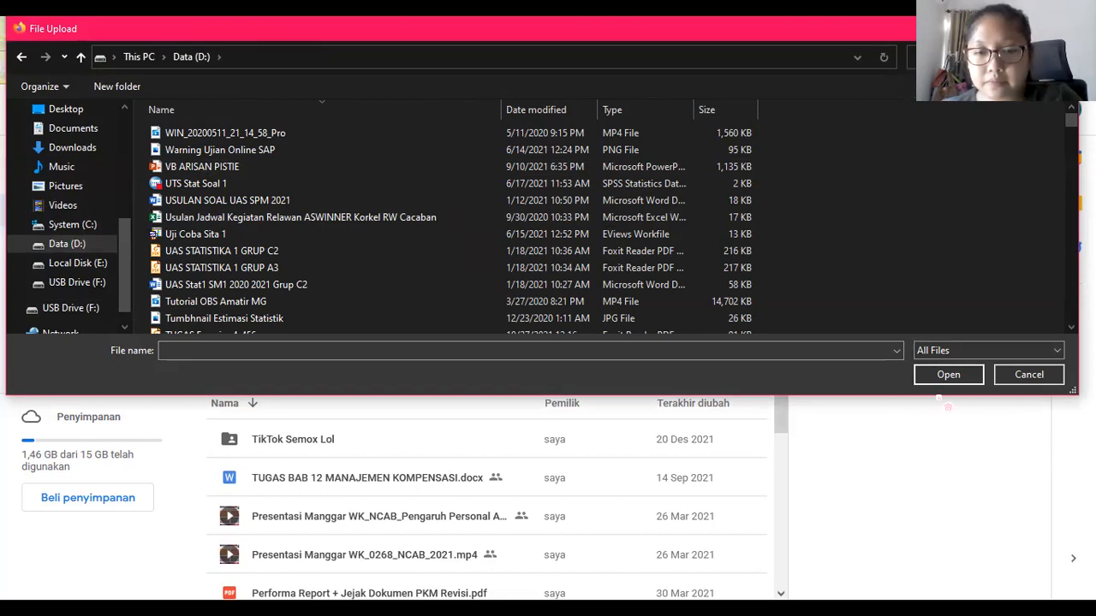
pyautogui.press('Return')
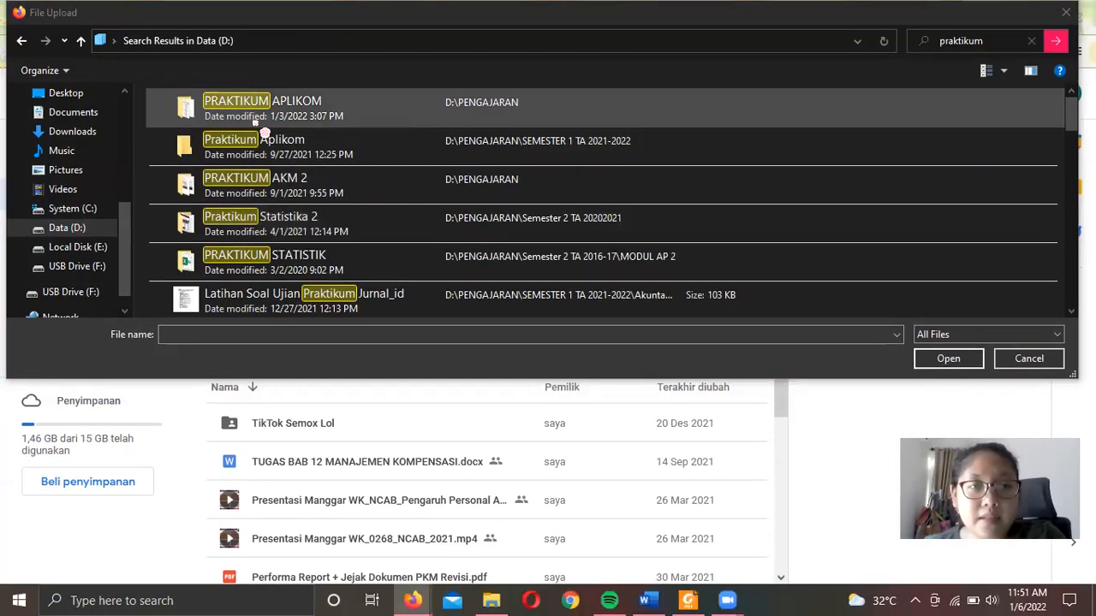
pyautogui.click(255, 122)
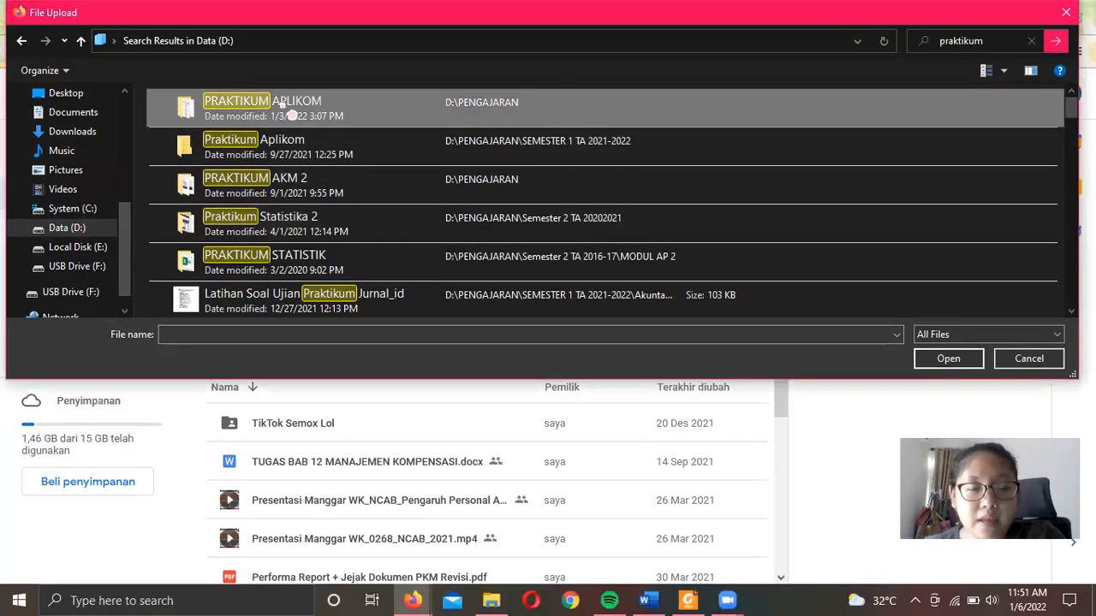
pyautogui.doubleClick(334, 125)
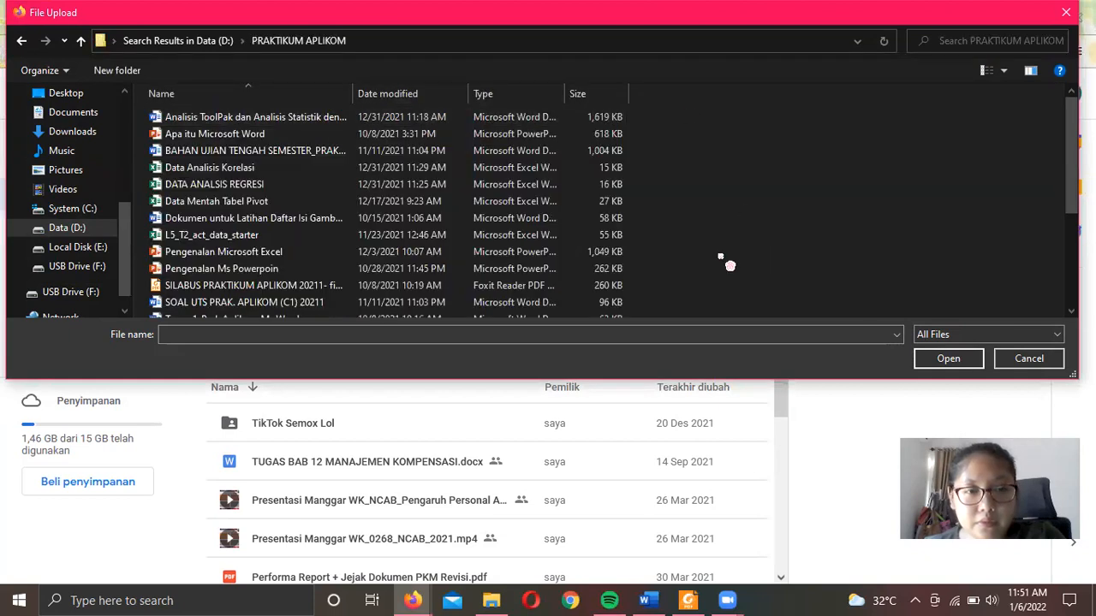
pyautogui.click(203, 135)
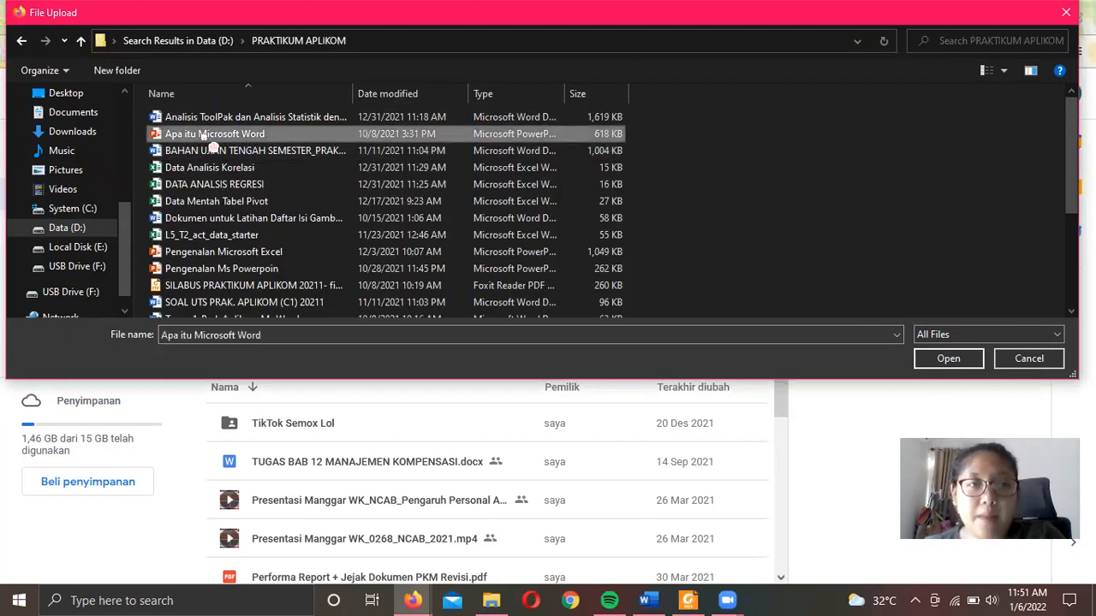
pyautogui.doubleClick(207, 136)
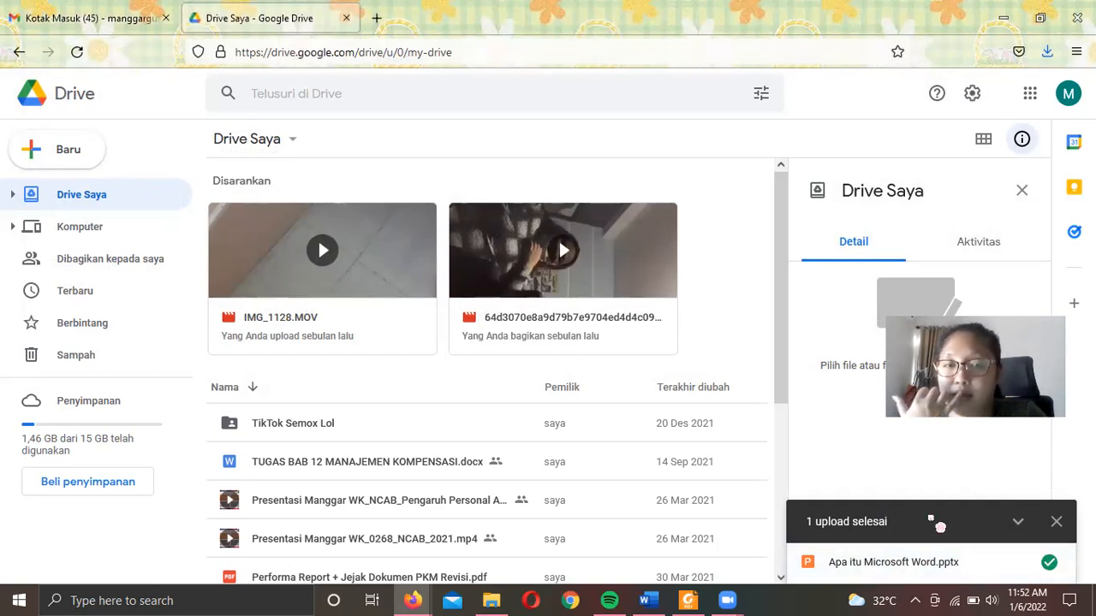
# - Once '1 upload selesai' appears, locate Apa itu Microsoft Word.pptx in My Drive
pyautogui.moveTo(945, 564)
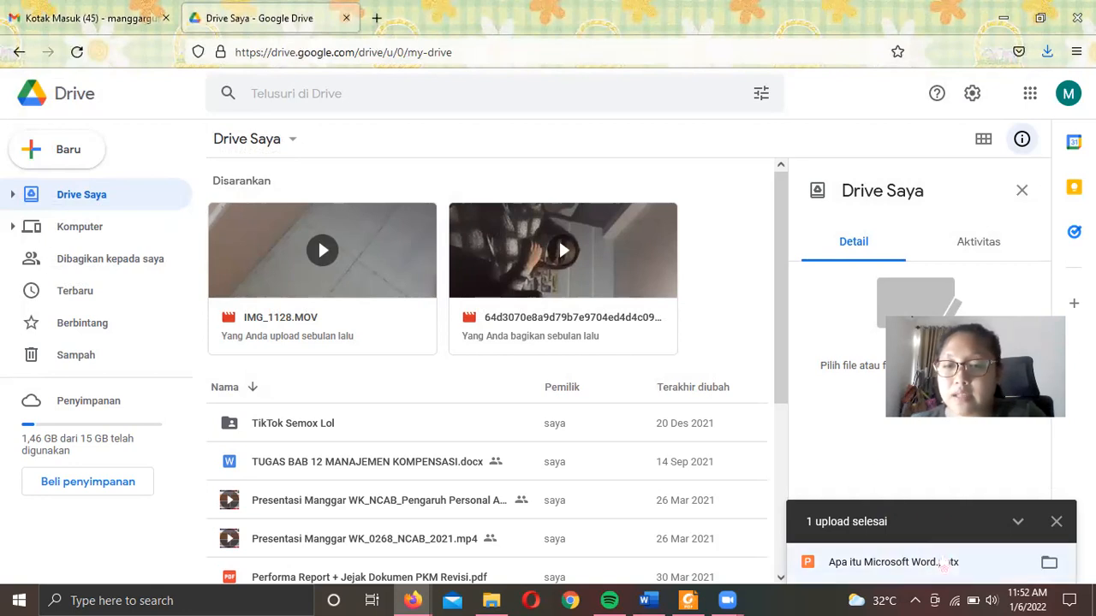
pyautogui.click(1049, 572)
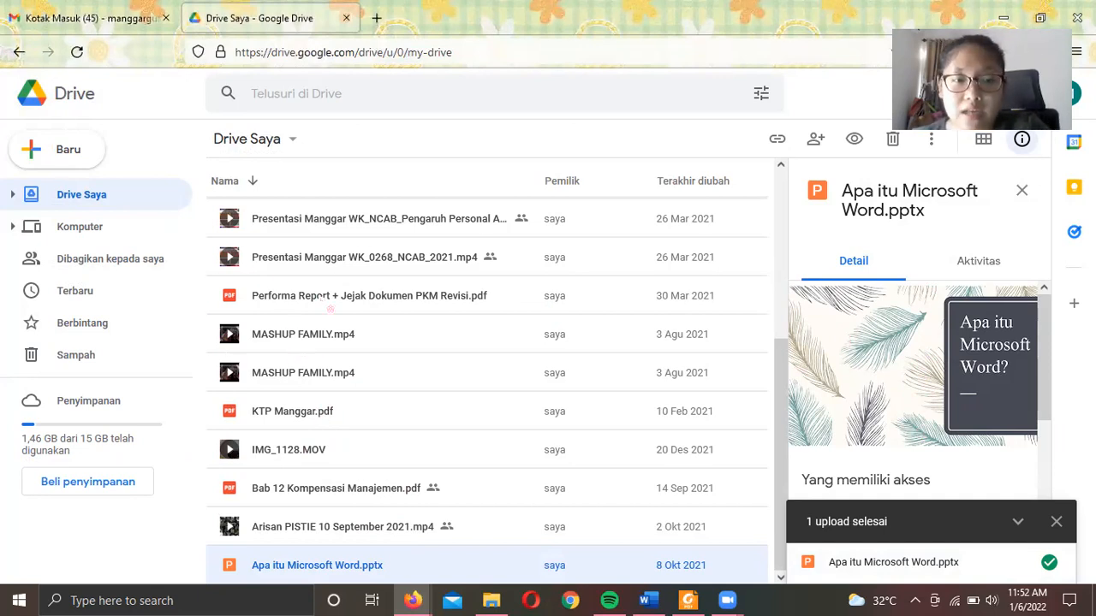
pyautogui.scroll(3, 427, 346)
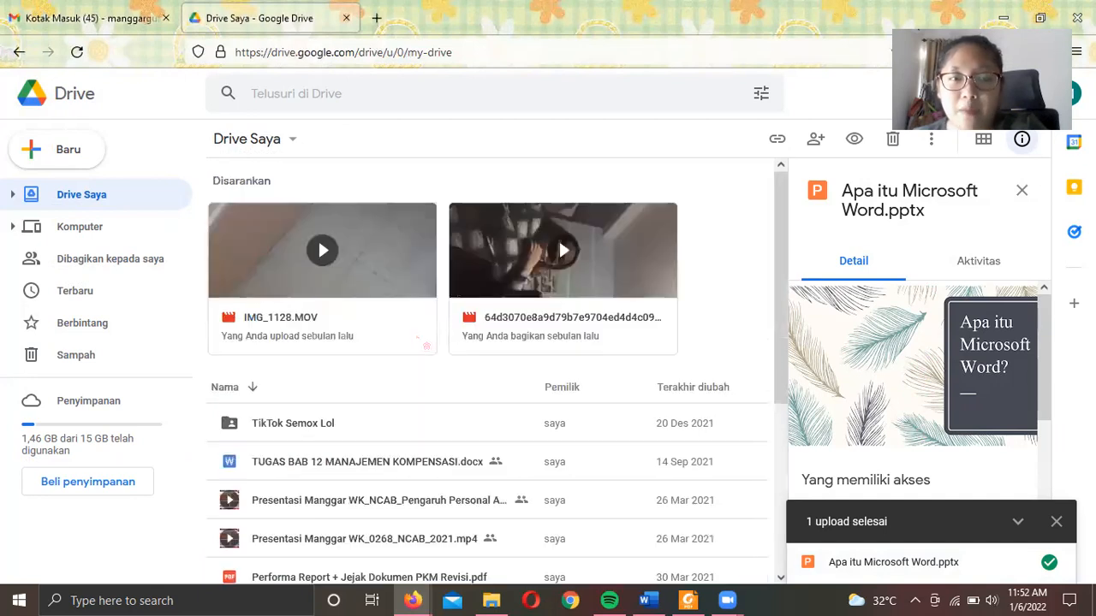
pyautogui.scroll(-2, 427, 346)
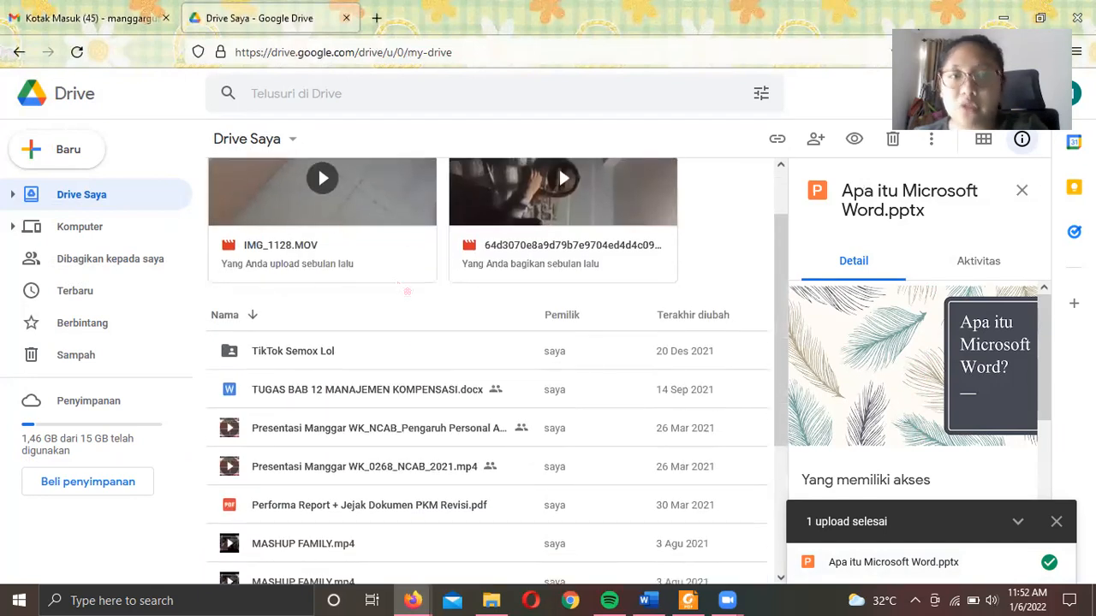
pyautogui.scroll(2, 407, 291)
pyautogui.scroll(-4, 407, 291)
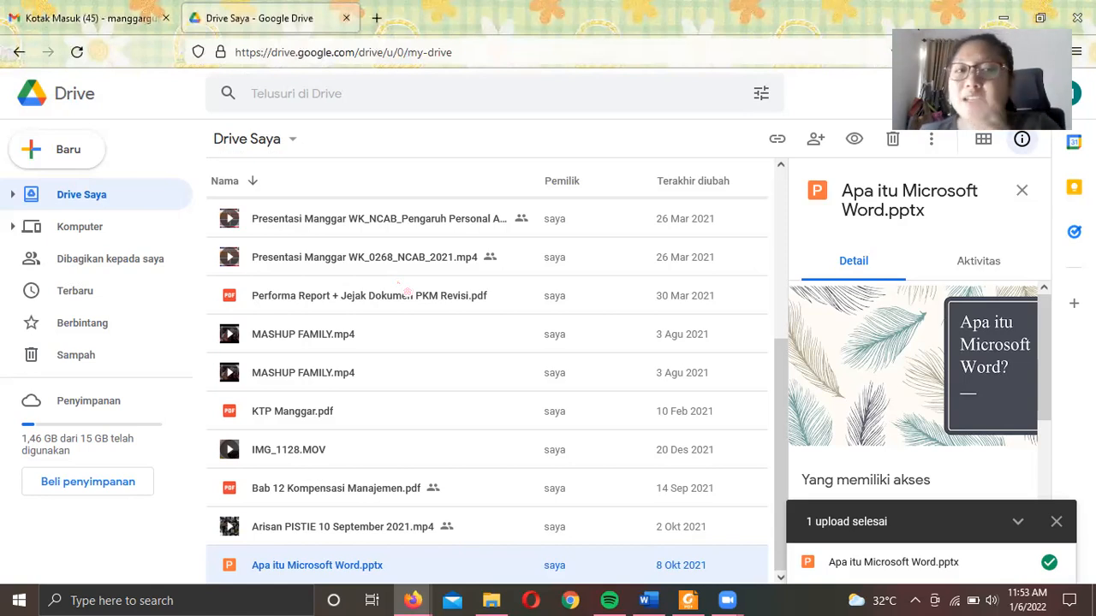
pyautogui.scroll(4, 441, 353)
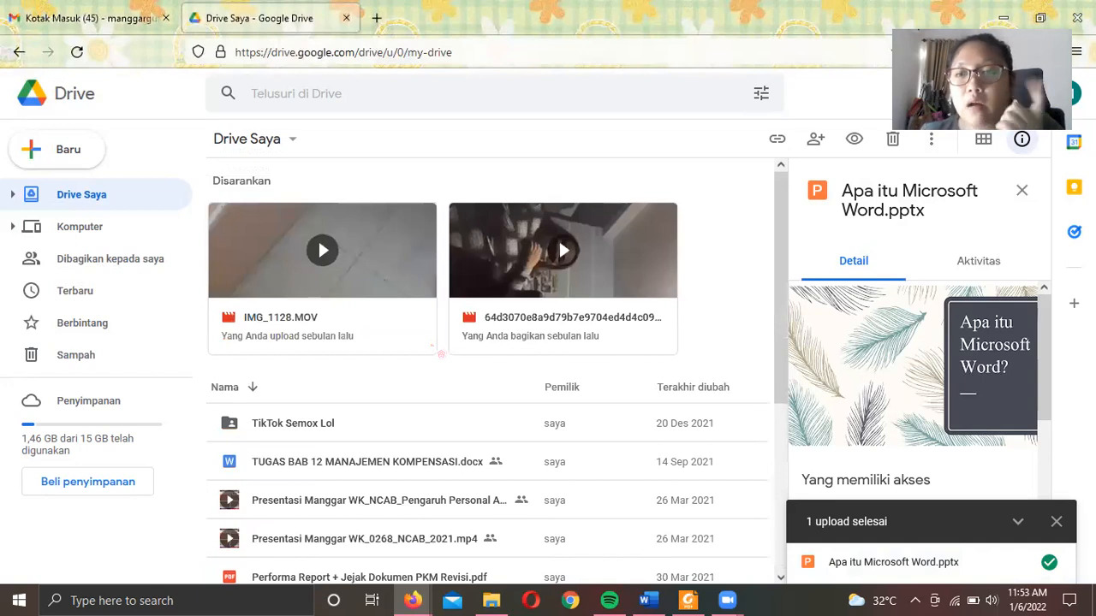
pyautogui.scroll(-3, 441, 353)
pyautogui.scroll(4, 441, 353)
pyautogui.scroll(-4, 440, 352)
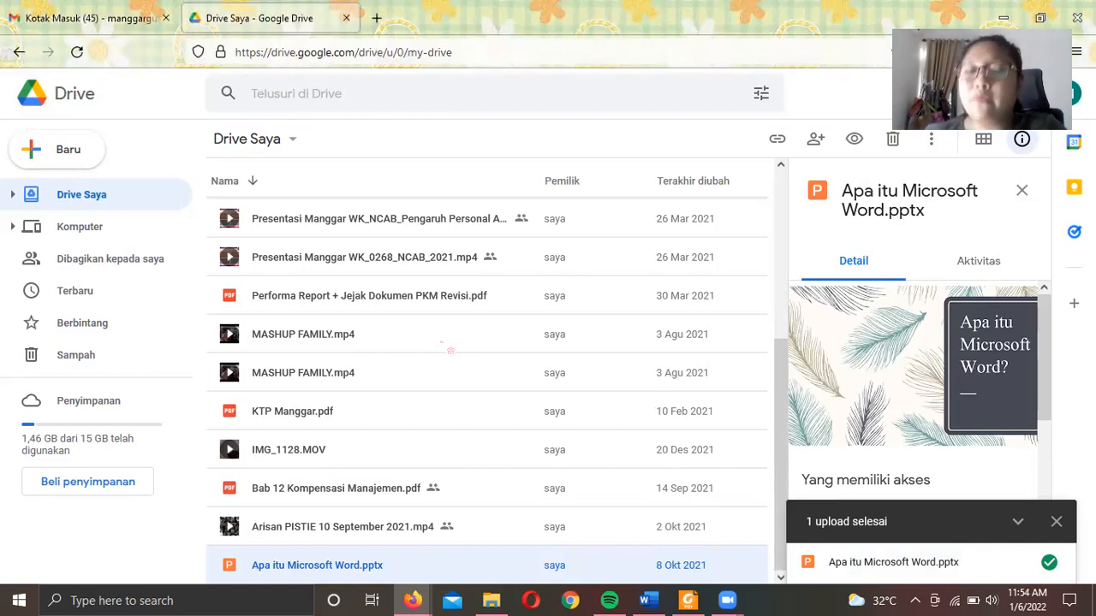
# - Create a folder named VIDEO via Baru > Folder, replacing 'Folder tanpa nama'
pyautogui.click(85, 159)
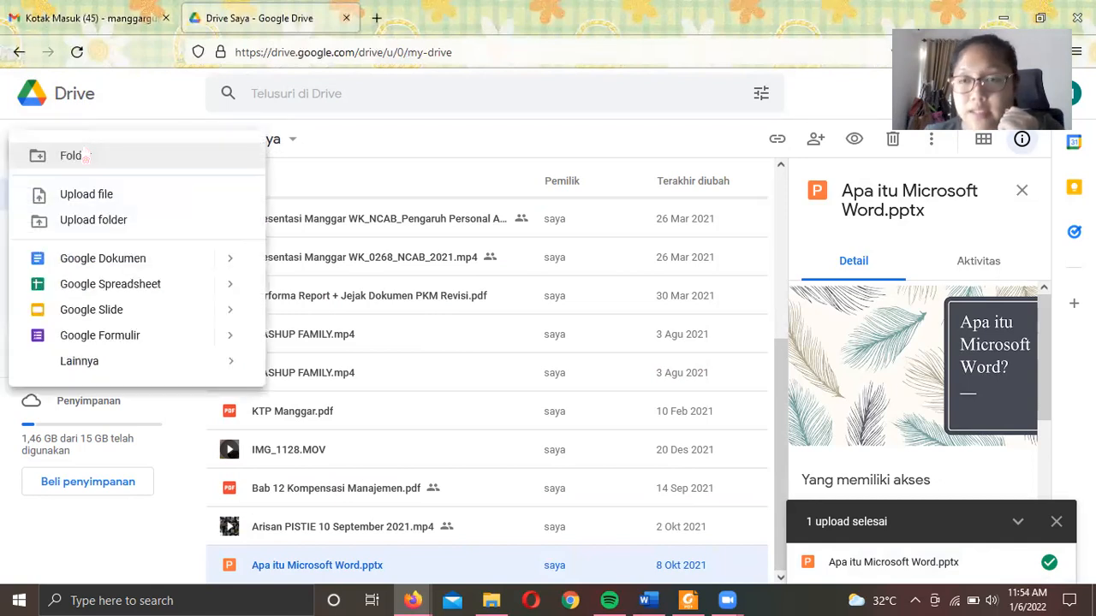
pyautogui.click(85, 157)
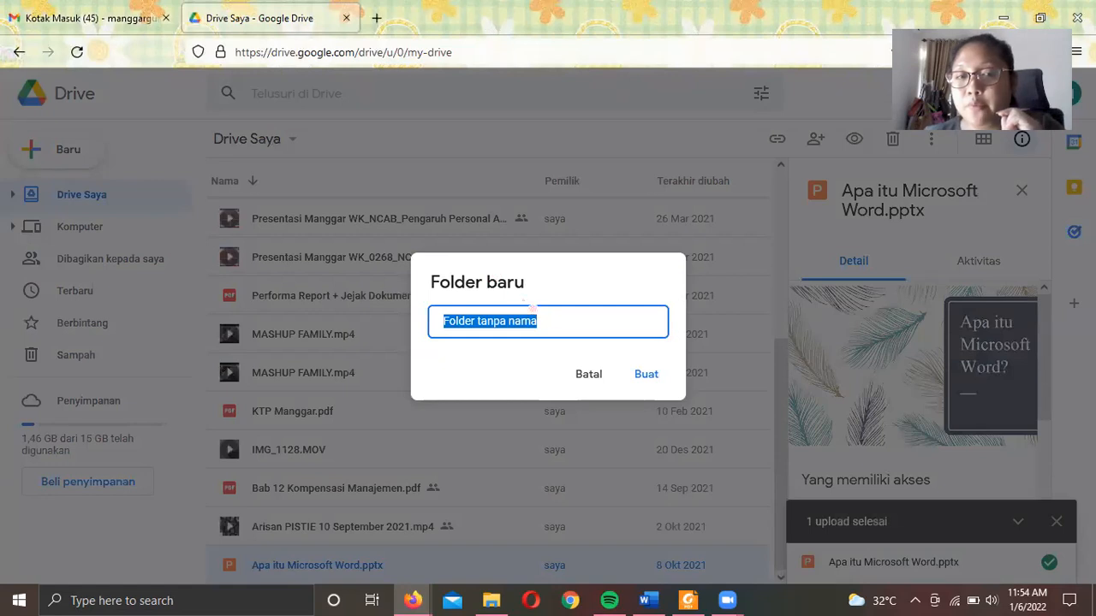
pyautogui.press('BackSpace')
pyautogui.write('VIDEO')
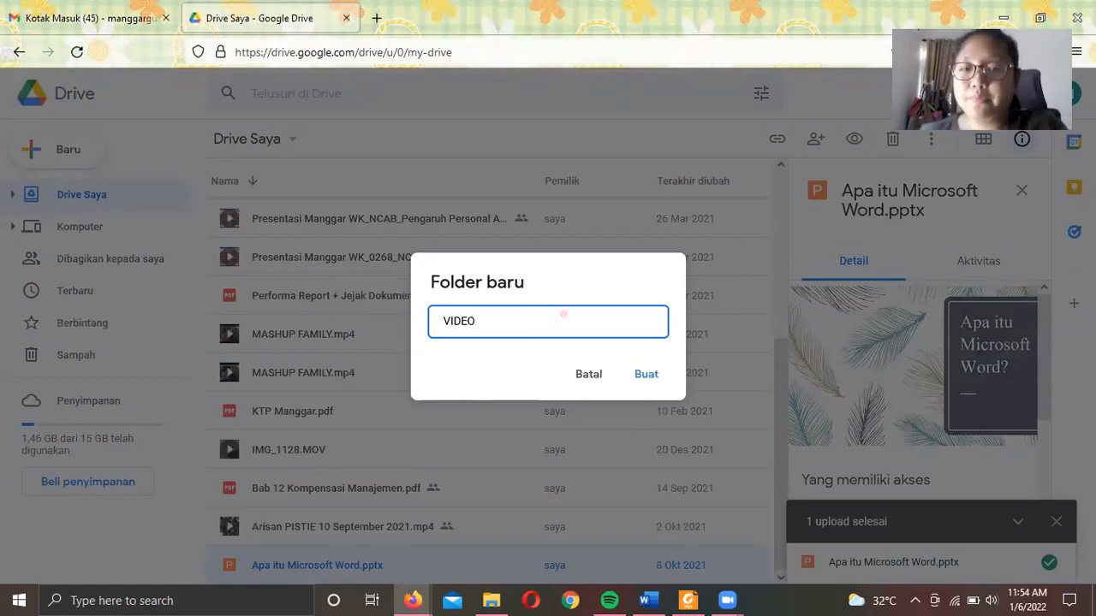
pyautogui.click(649, 385)
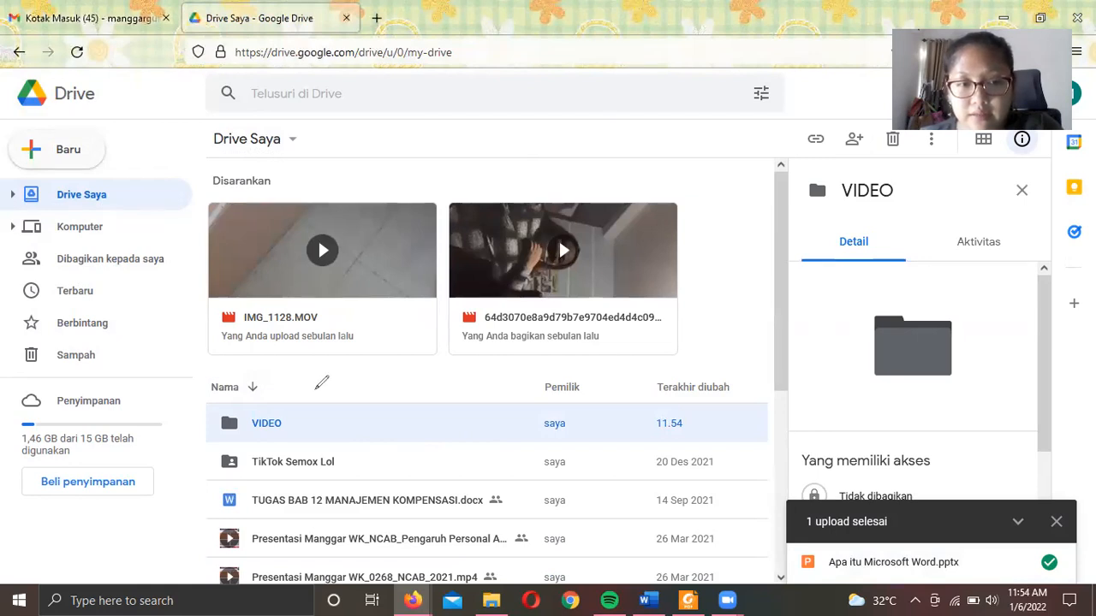
# - Drag within the My Drive list and scroll past the new VIDEO folder
pyautogui.moveTo(195, 366); pyautogui.dragTo(205, 385)
pyautogui.moveTo(221, 437)
pyautogui.mouseDown()
pyautogui.moveTo(395, 438)
pyautogui.moveTo(369, 495)
pyautogui.moveTo(198, 473)
pyautogui.moveTo(221, 438)
pyautogui.mouseUp()
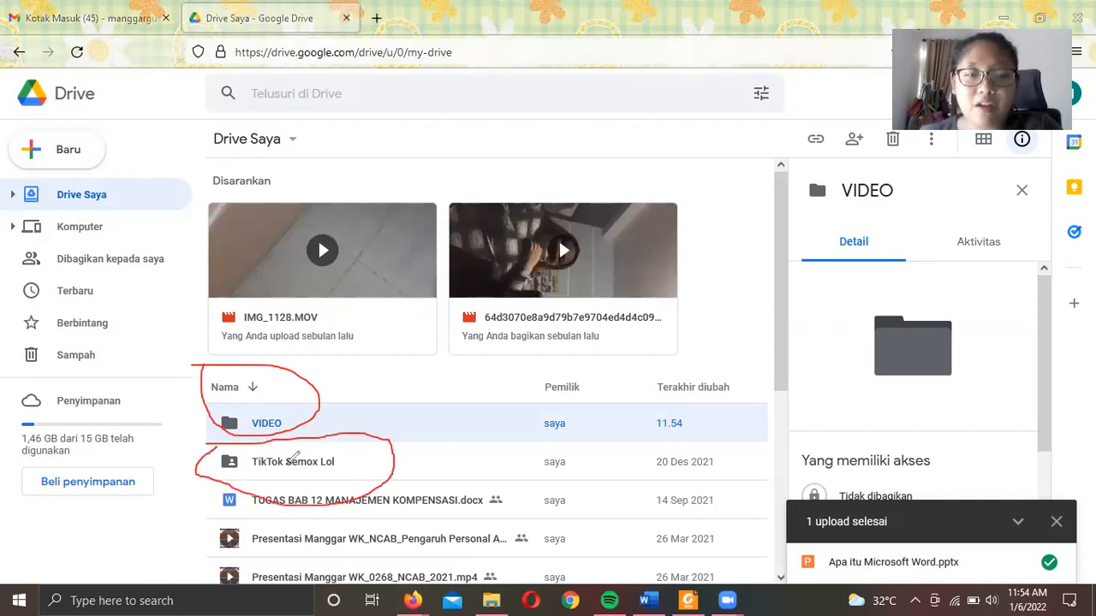
pyautogui.click(672, 140)
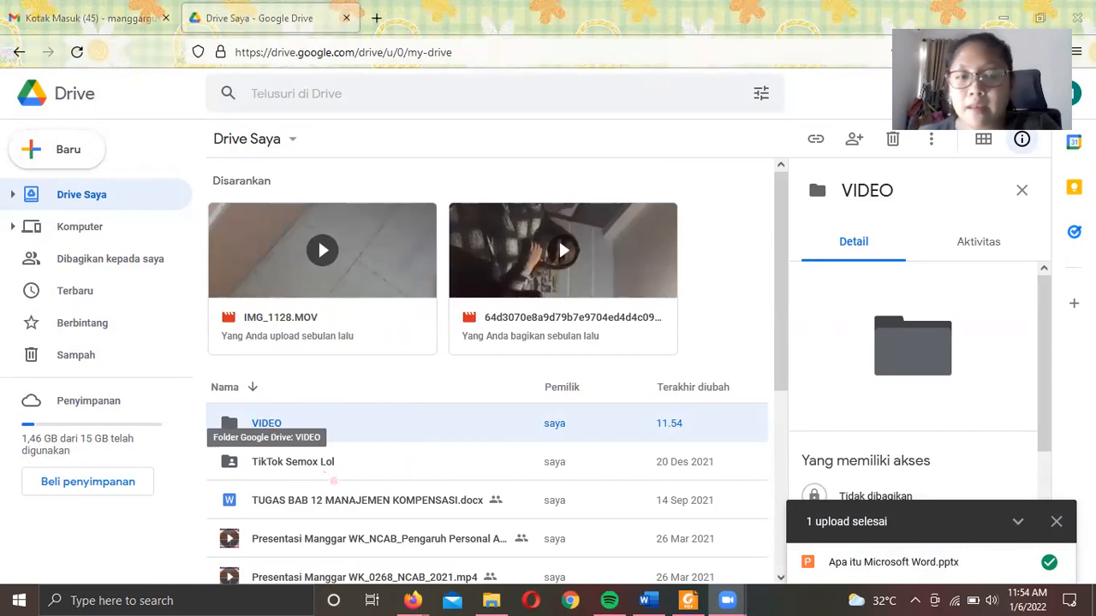
pyautogui.scroll(-2, 334, 481)
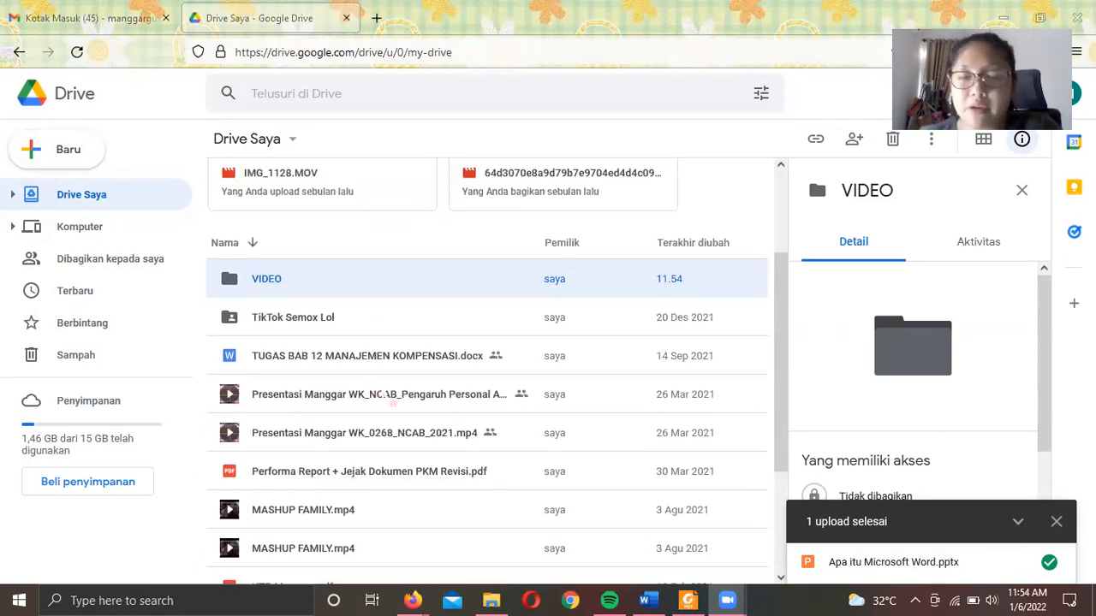
pyautogui.click(390, 399)
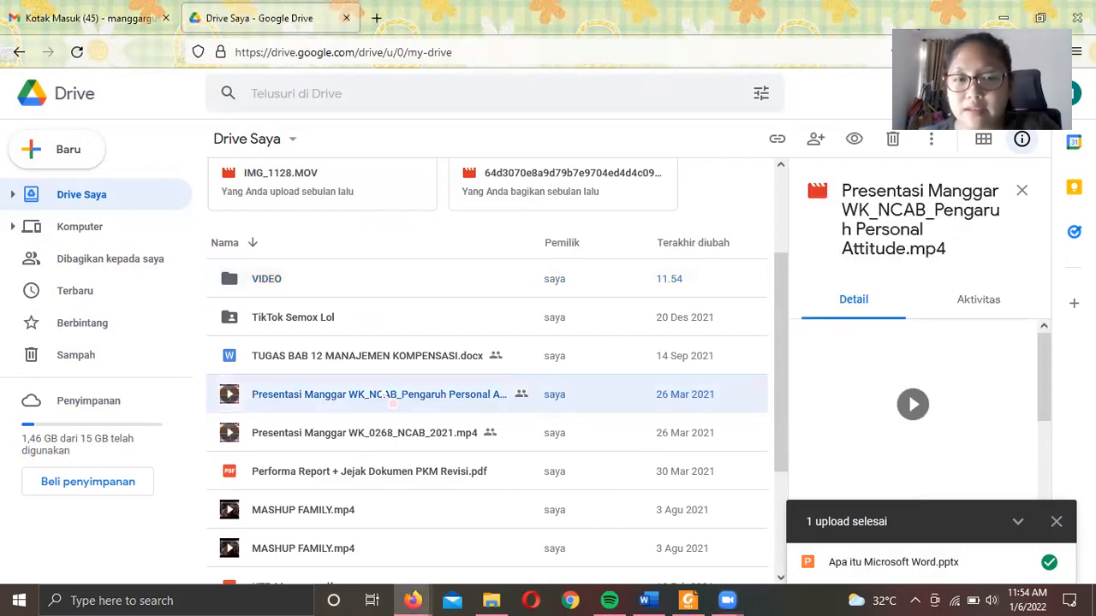
pyautogui.keyDown('shift'); pyautogui.click(396, 435); pyautogui.keyUp('shift')
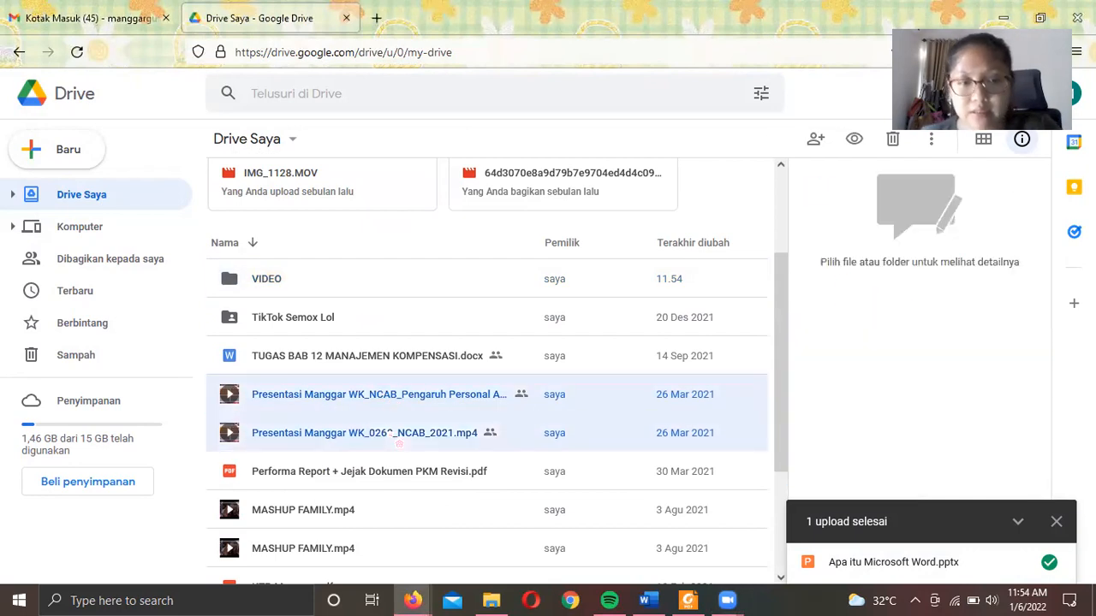
pyautogui.keyDown('ctrl'); pyautogui.click(368, 524); pyautogui.keyUp('ctrl')
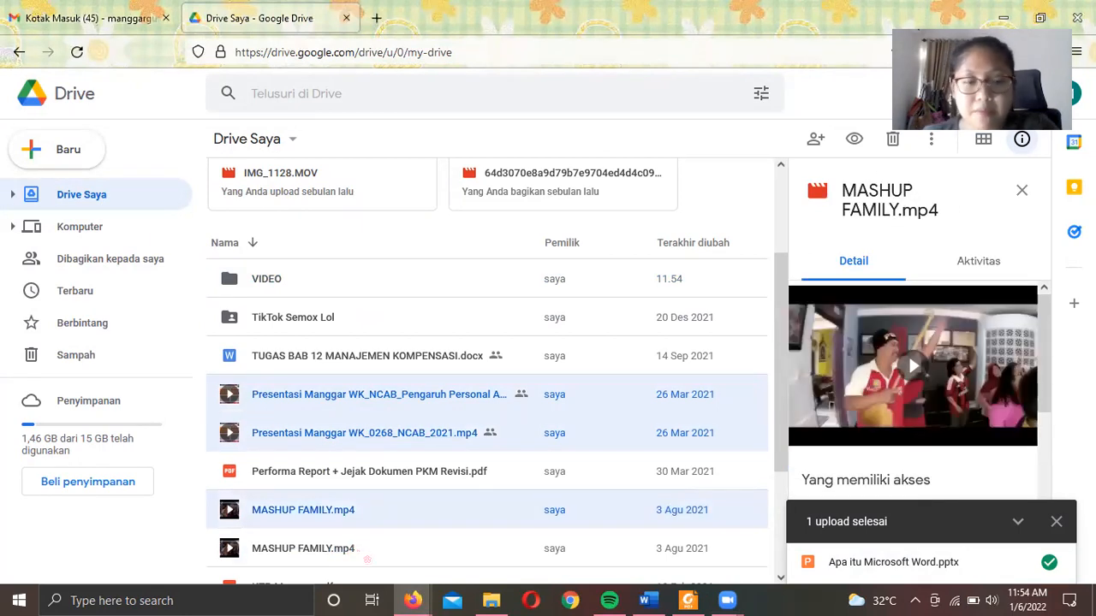
pyautogui.press('ctrl')
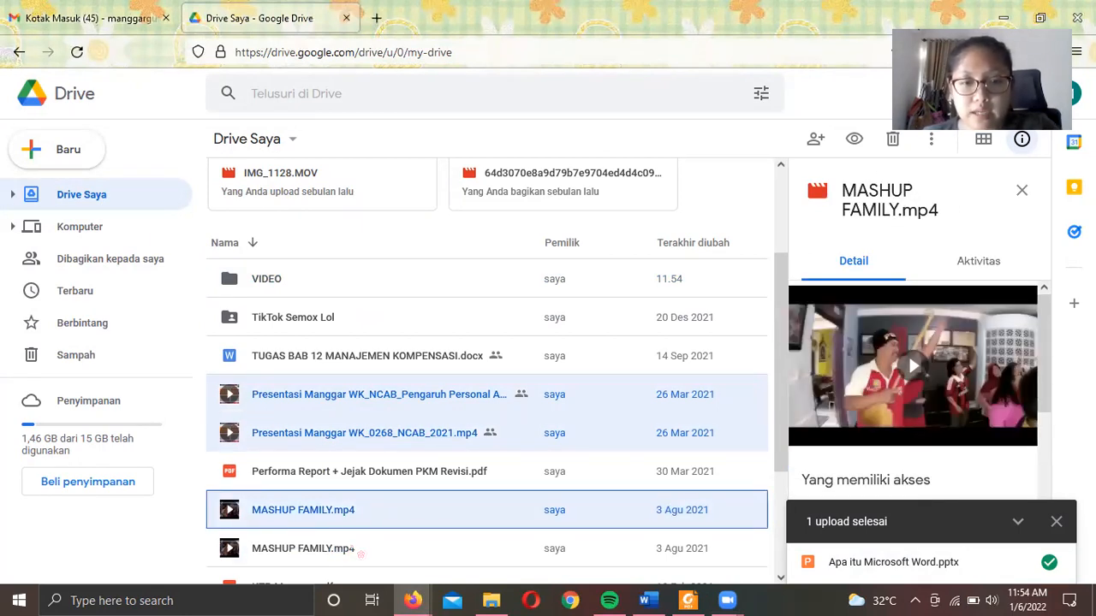
pyautogui.keyDown('ctrl'); pyautogui.click(367, 556); pyautogui.keyUp('ctrl')
pyautogui.scroll(-3, 365, 555)
pyautogui.scroll(-1, 365, 552)
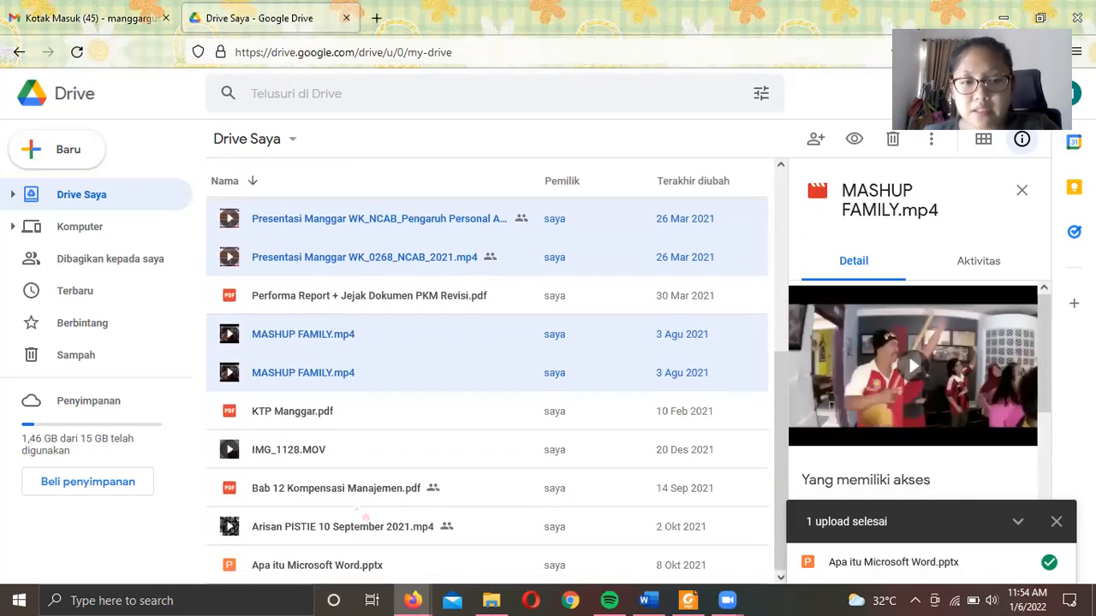
pyautogui.keyDown('ctrl'); pyautogui.click(354, 466); pyautogui.keyUp('ctrl')
pyautogui.hotkey('ctrl', '-')
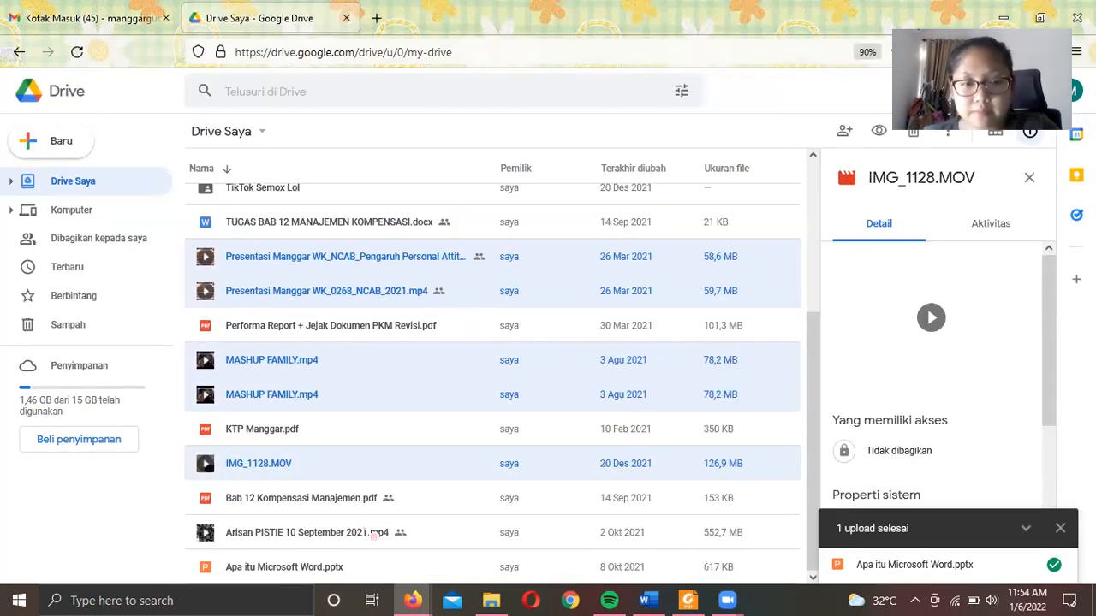
pyautogui.keyDown('ctrl'); pyautogui.click(349, 544); pyautogui.keyUp('ctrl')
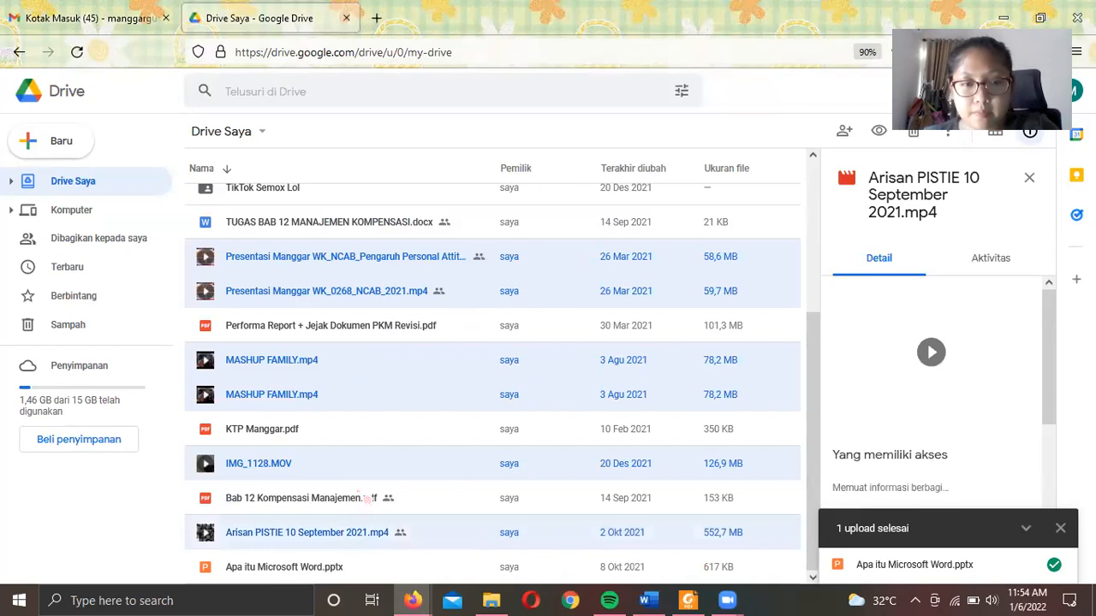
pyautogui.rightClick(374, 289)
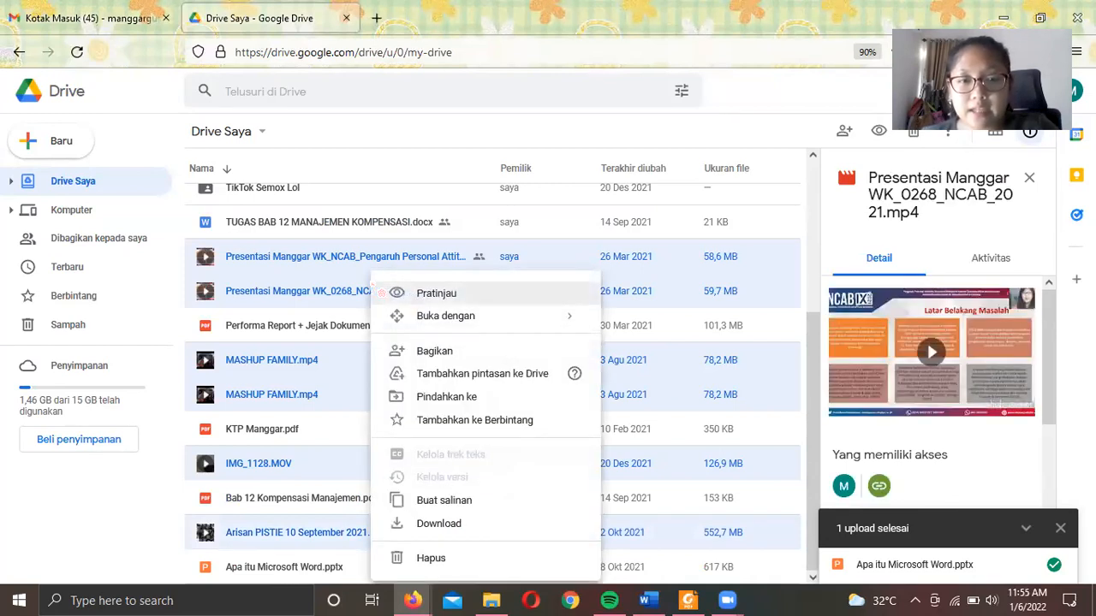
pyautogui.click(411, 396)
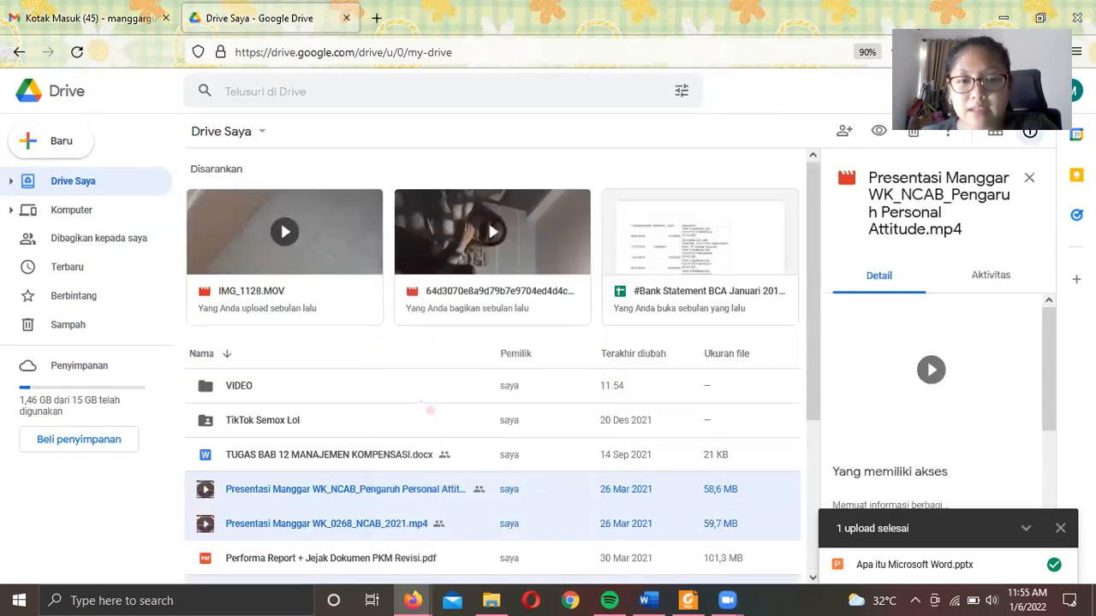
pyautogui.click(259, 396)
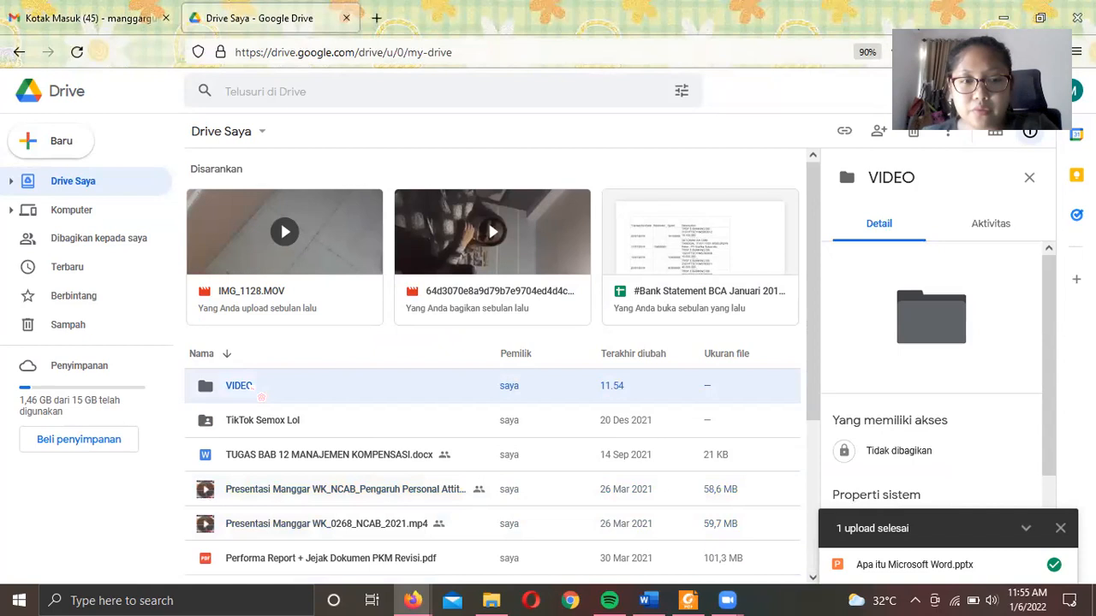
pyautogui.doubleClick(262, 396)
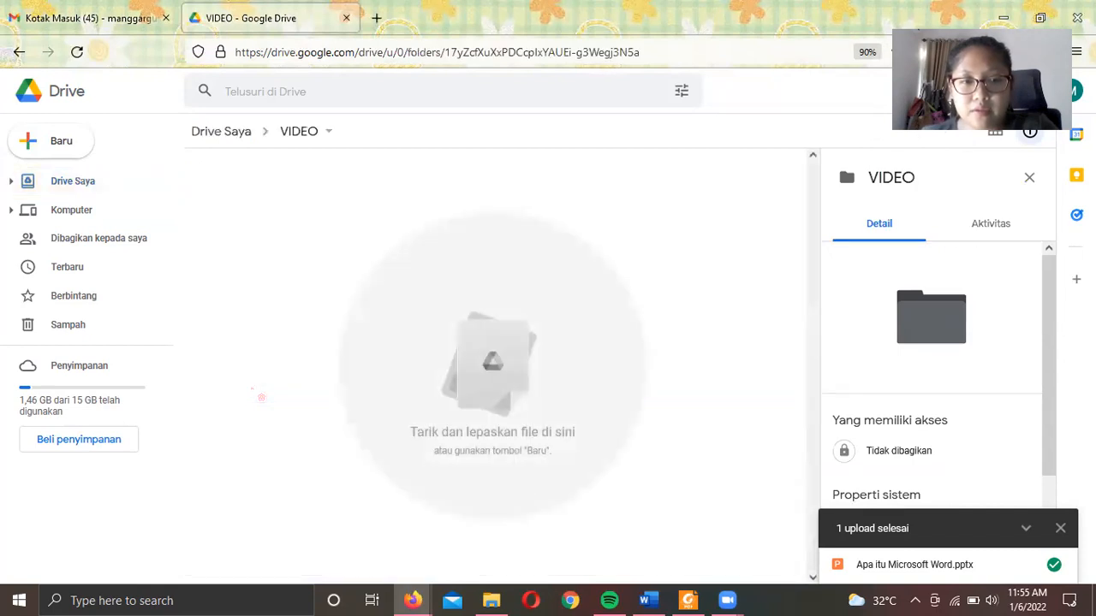
pyautogui.rightClick(281, 270)
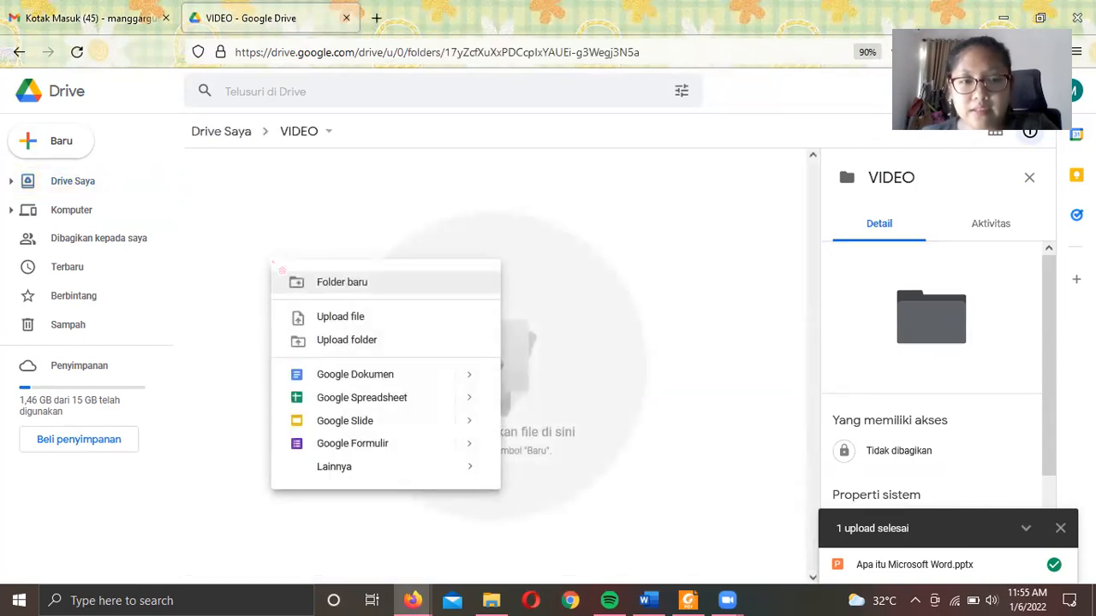
pyautogui.click(280, 210)
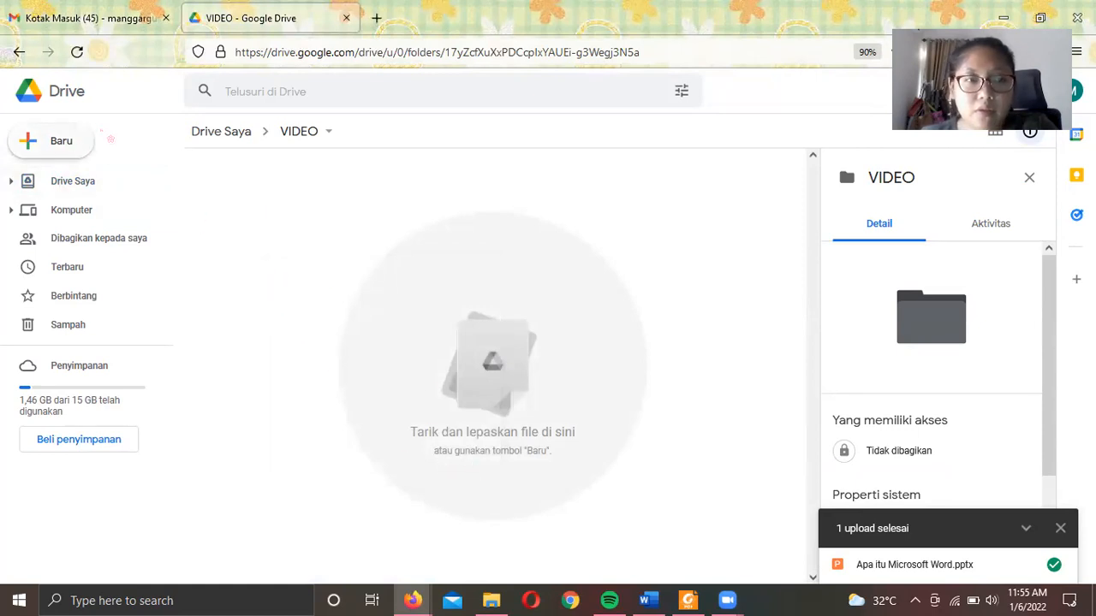
pyautogui.click(67, 142)
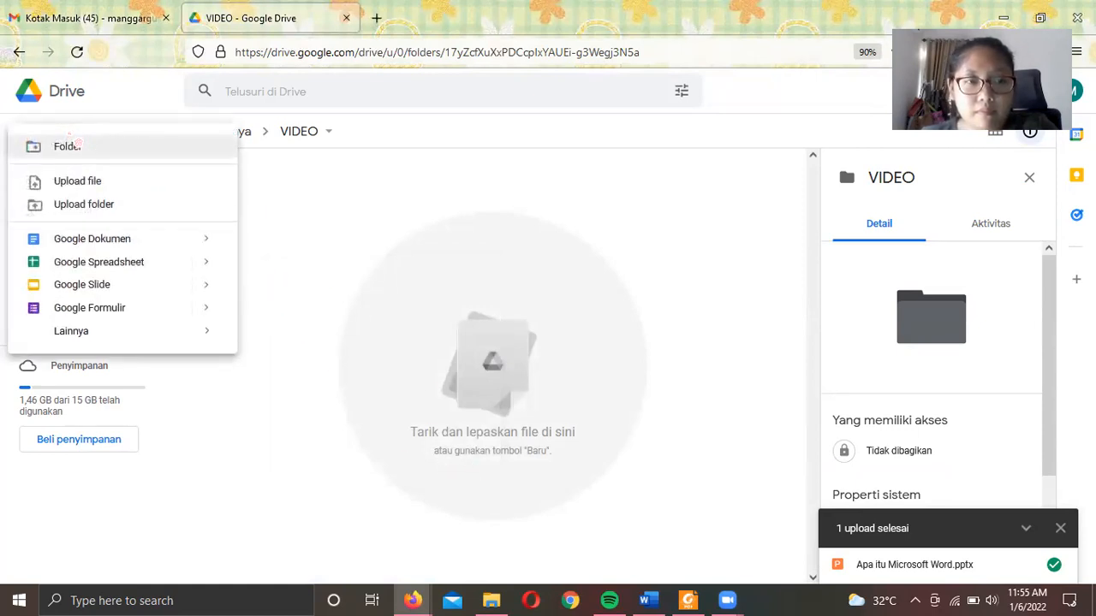
pyautogui.moveTo(208, 339)
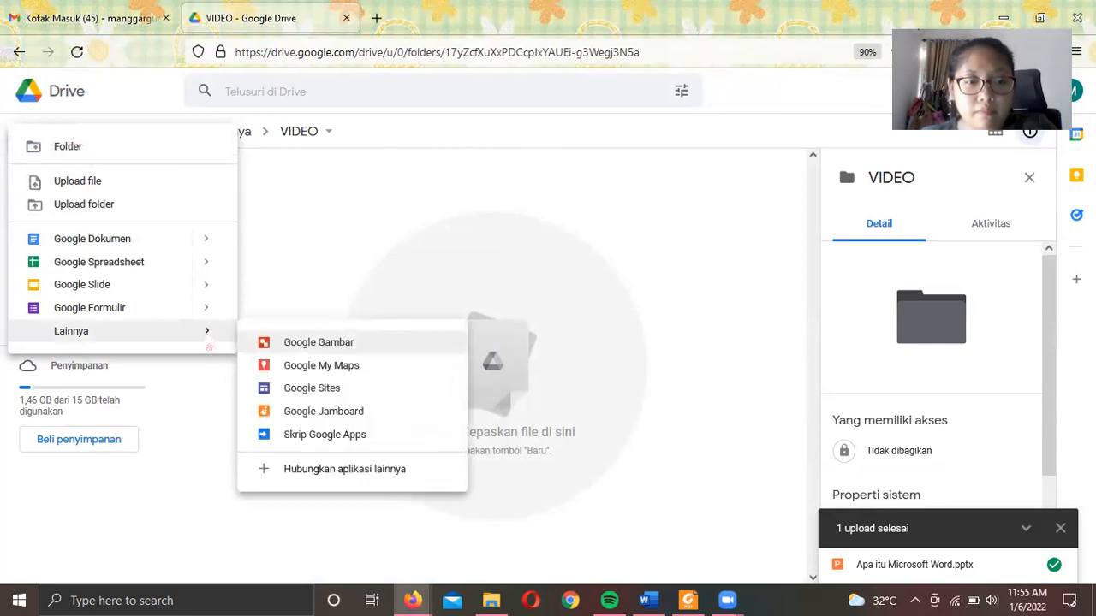
pyautogui.click(339, 239)
pyautogui.click(19, 52)
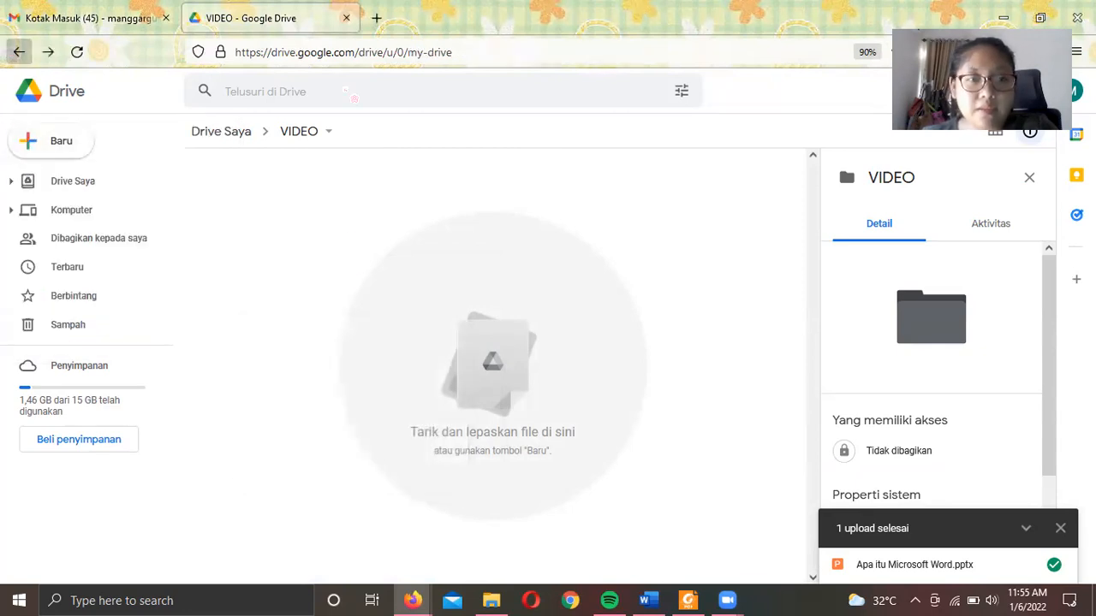
# - Select the six videos: Presentasi Manggar, both MASHUP FAMILY.mp4, IMG_1128.MOV and Arisan PISTIE
pyautogui.scroll(-3, 428, 385)
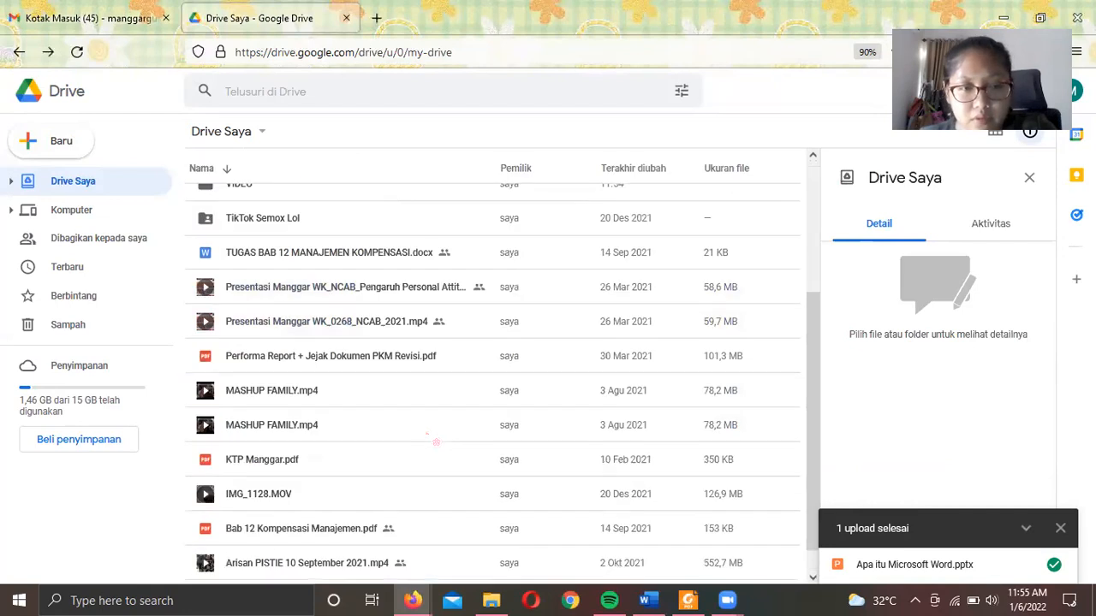
pyautogui.click(325, 291)
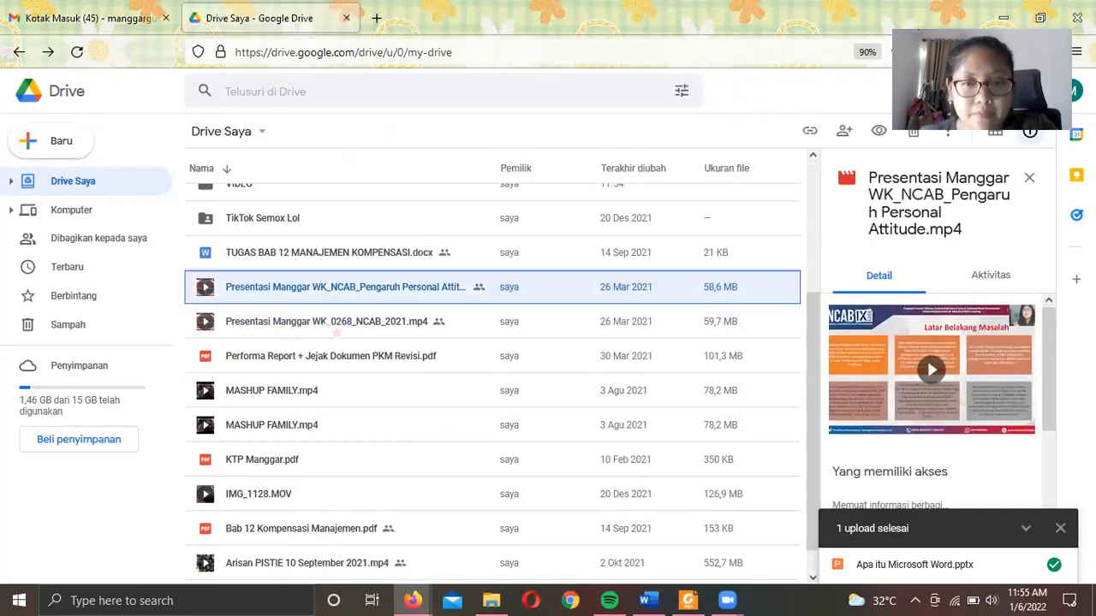
pyautogui.keyDown('ctrl'); pyautogui.click(337, 326); pyautogui.keyUp('ctrl')
pyautogui.keyDown('ctrl'); pyautogui.click(330, 390); pyautogui.keyUp('ctrl')
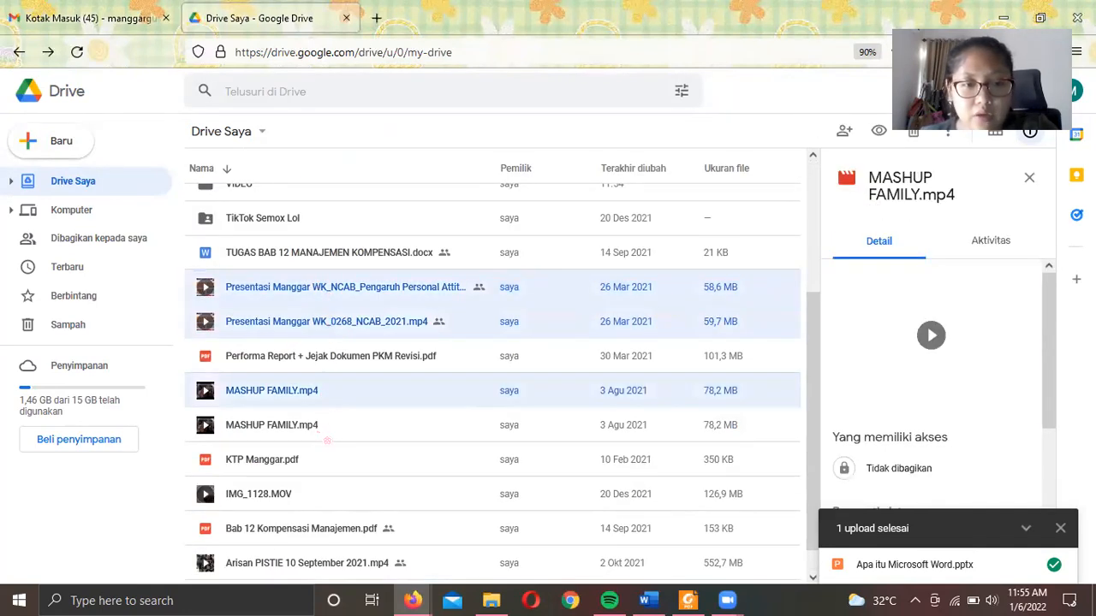
pyautogui.keyDown('ctrl'); pyautogui.click(327, 440); pyautogui.keyUp('ctrl')
pyautogui.keyDown('ctrl'); pyautogui.click(330, 497); pyautogui.keyUp('ctrl')
pyautogui.scroll(-1, 330, 496)
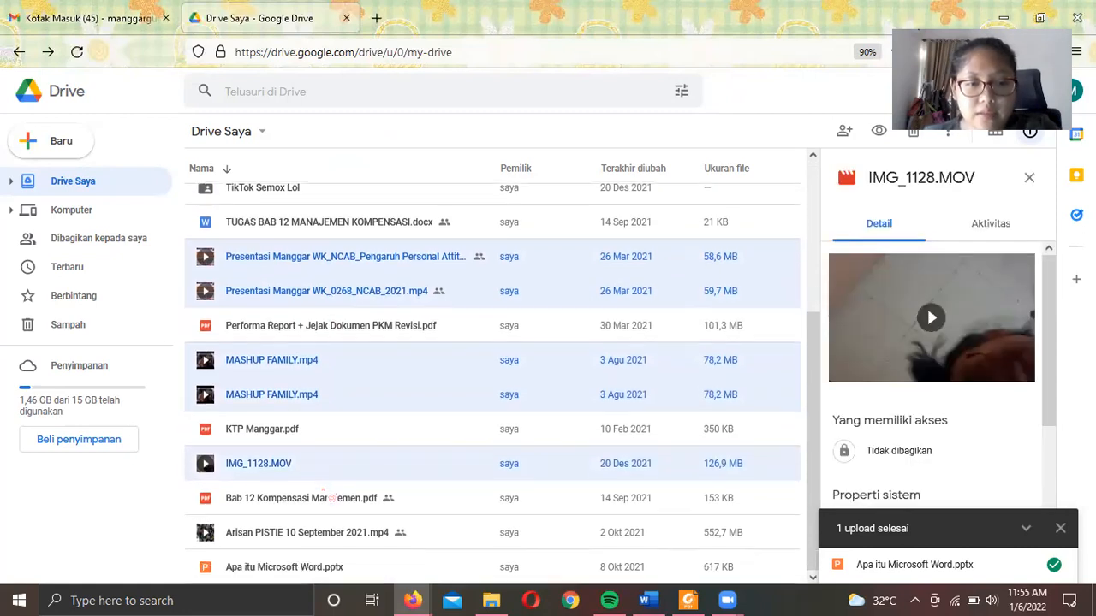
pyautogui.keyDown('ctrl'); pyautogui.click(338, 539); pyautogui.keyUp('ctrl')
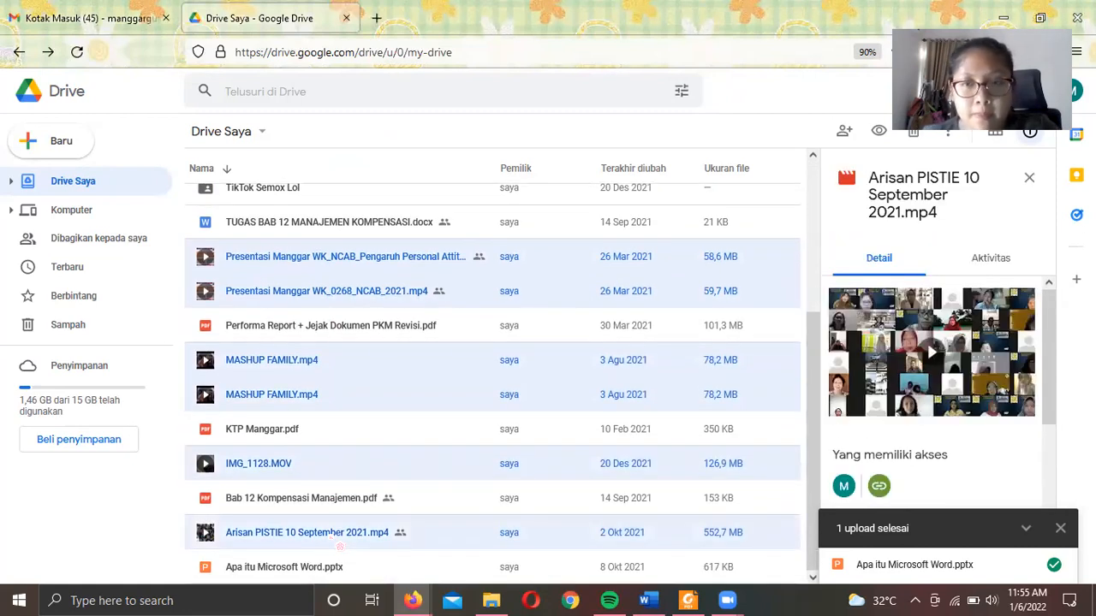
# - Move the six selected videos into the VIDEO folder with Pindahkan ke
pyautogui.rightClick(340, 546)
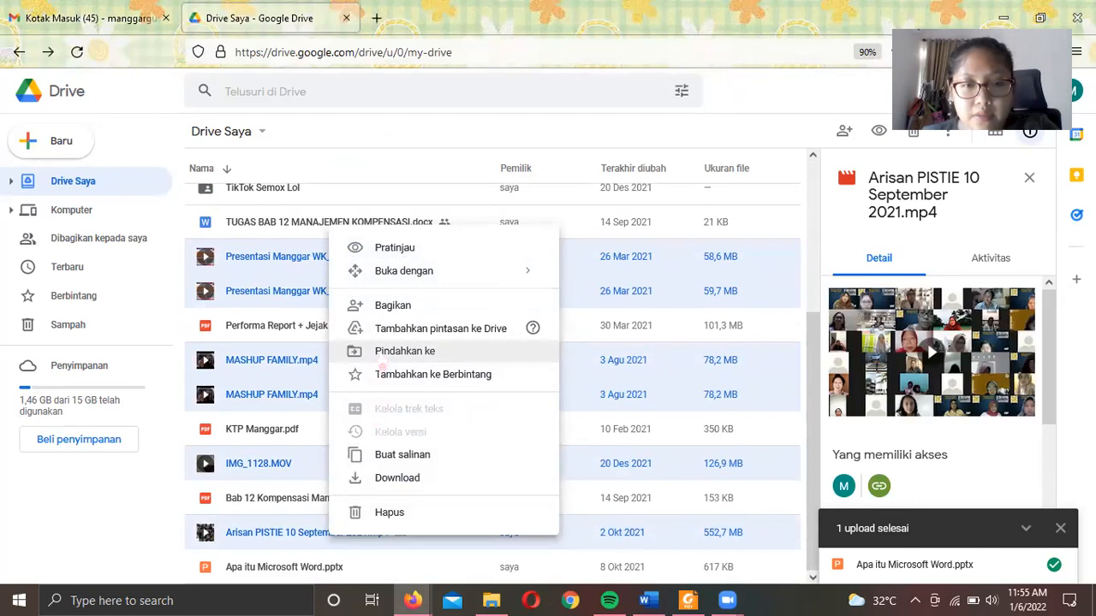
pyautogui.click(382, 356)
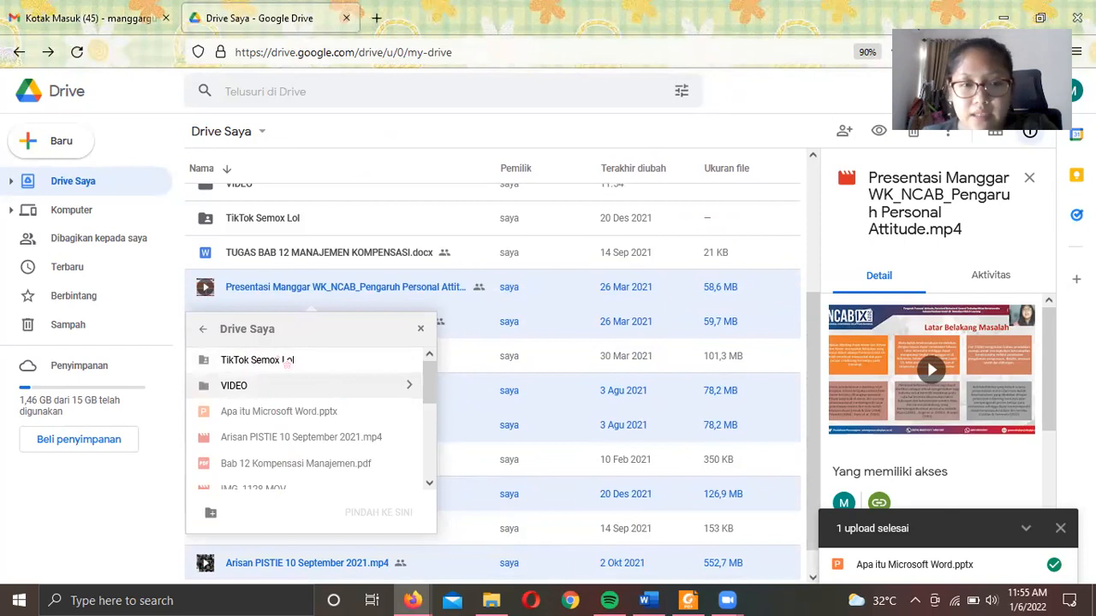
pyautogui.click(277, 385)
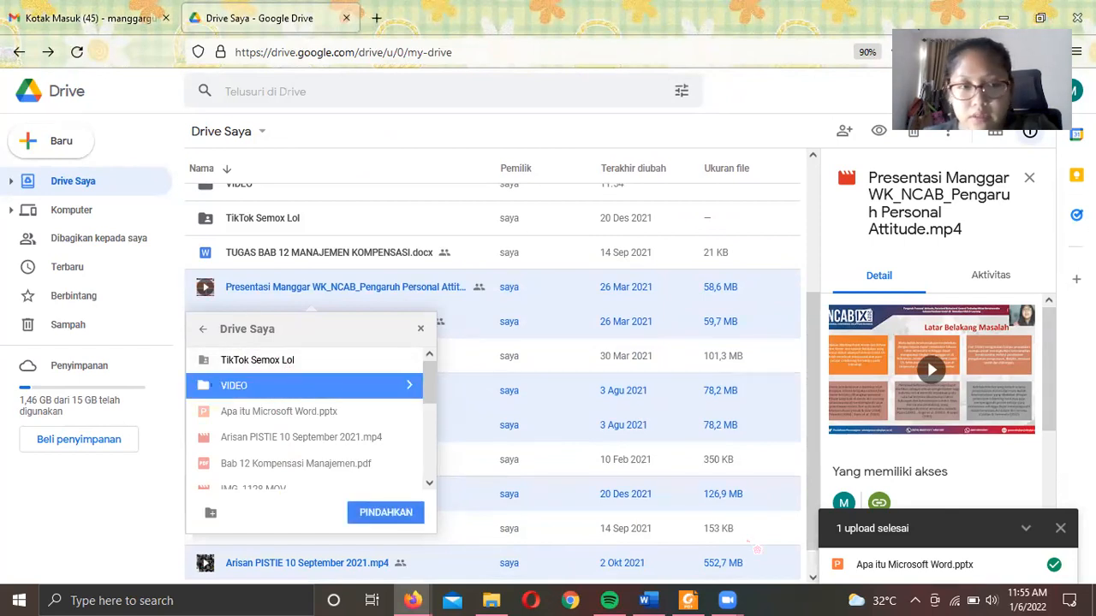
pyautogui.moveTo(405, 449); pyautogui.dragTo(368, 464)
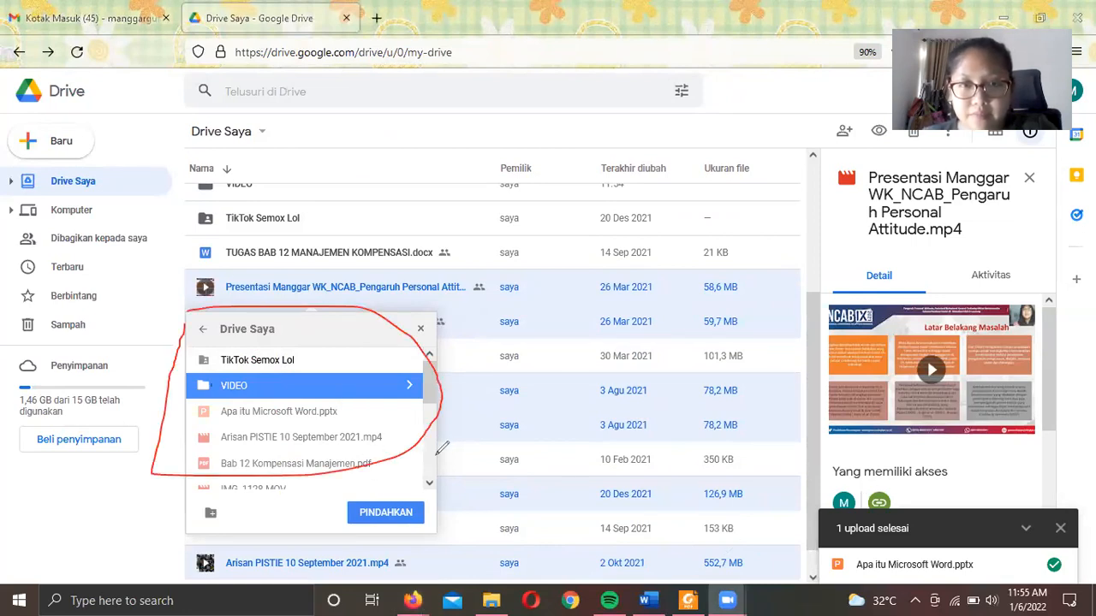
pyautogui.click(744, 144)
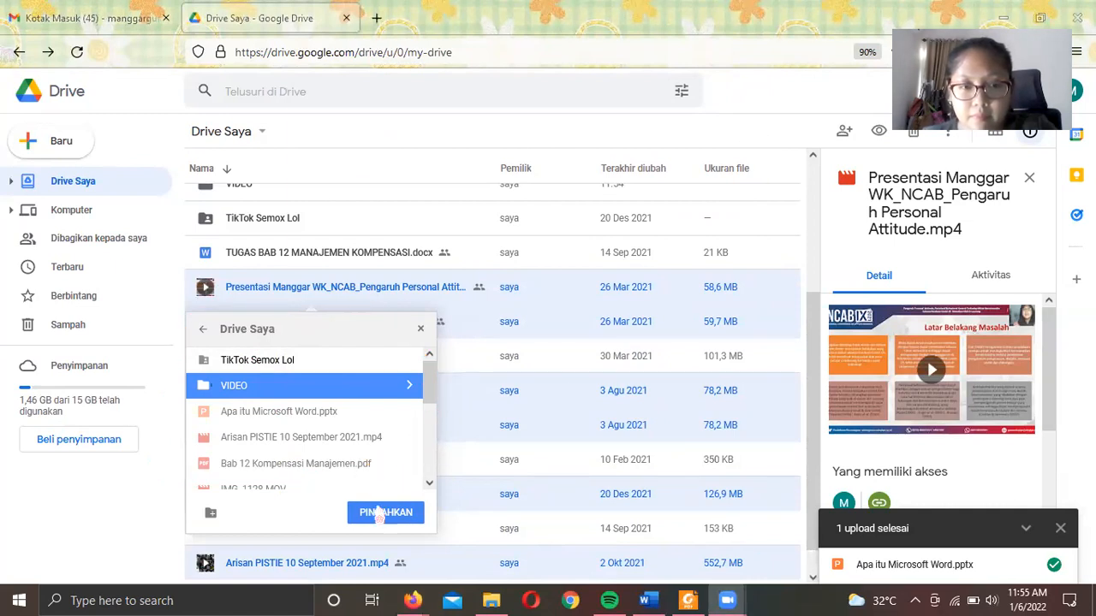
pyautogui.click(385, 513)
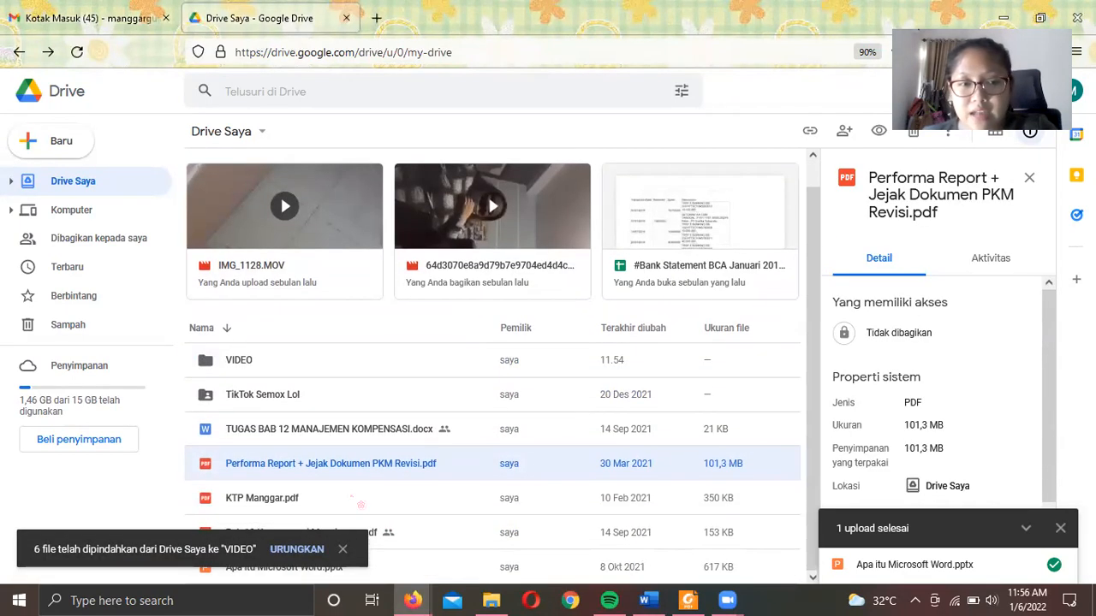
# - Open the VIDEO folder to check the moved videos, then return to My Drive
pyautogui.click(255, 373)
pyautogui.doubleClick(255, 373)
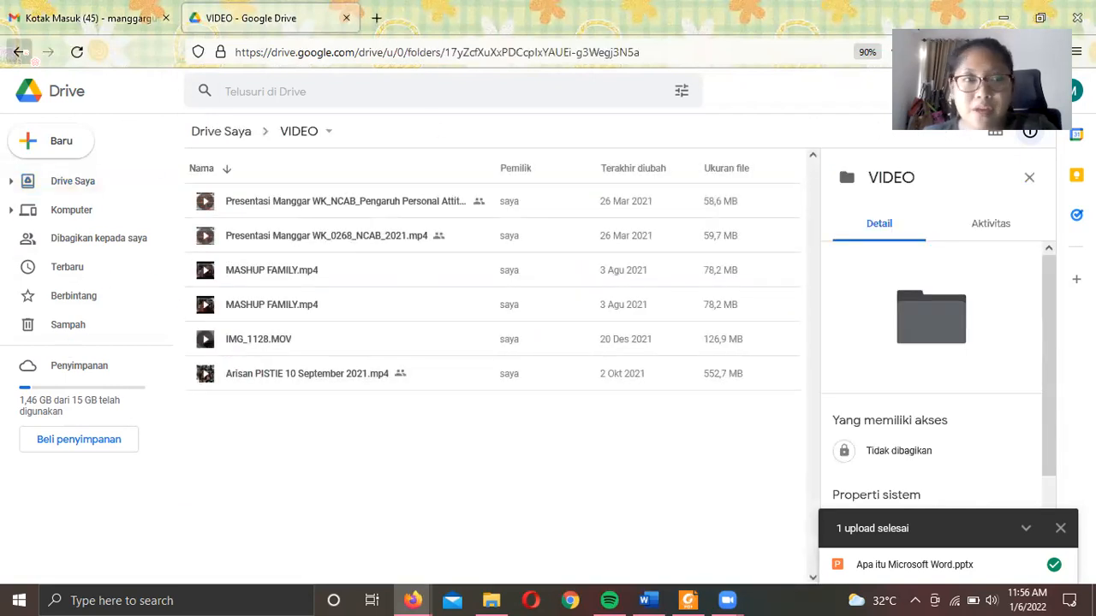
pyautogui.click(18, 52)
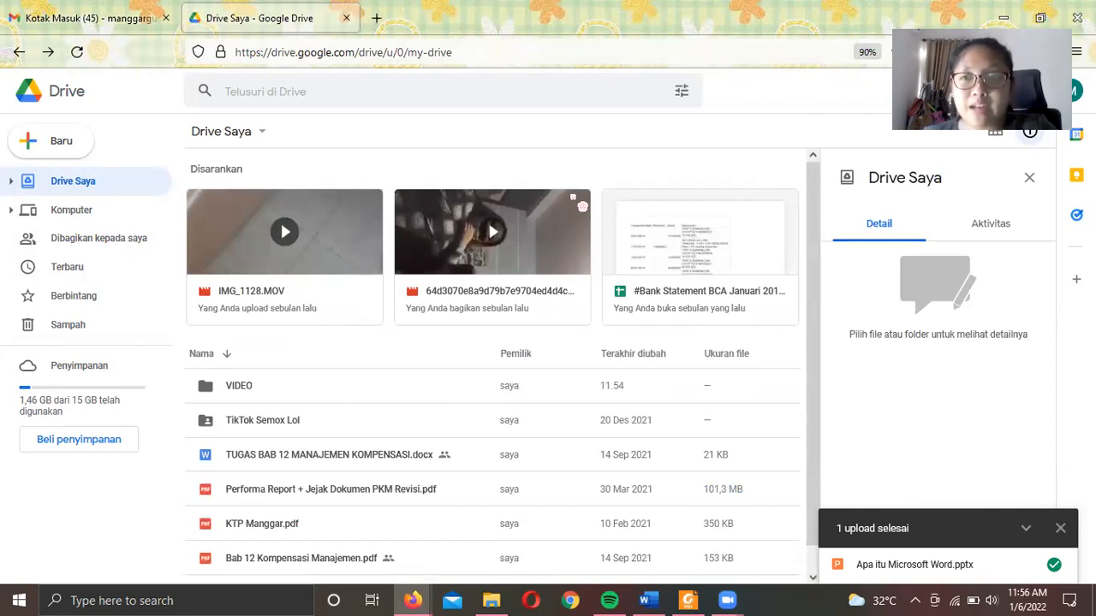
# - Create a new folder named 'FOTO DARI BU MANGGAR' in My Drive
pyautogui.click(46, 153)
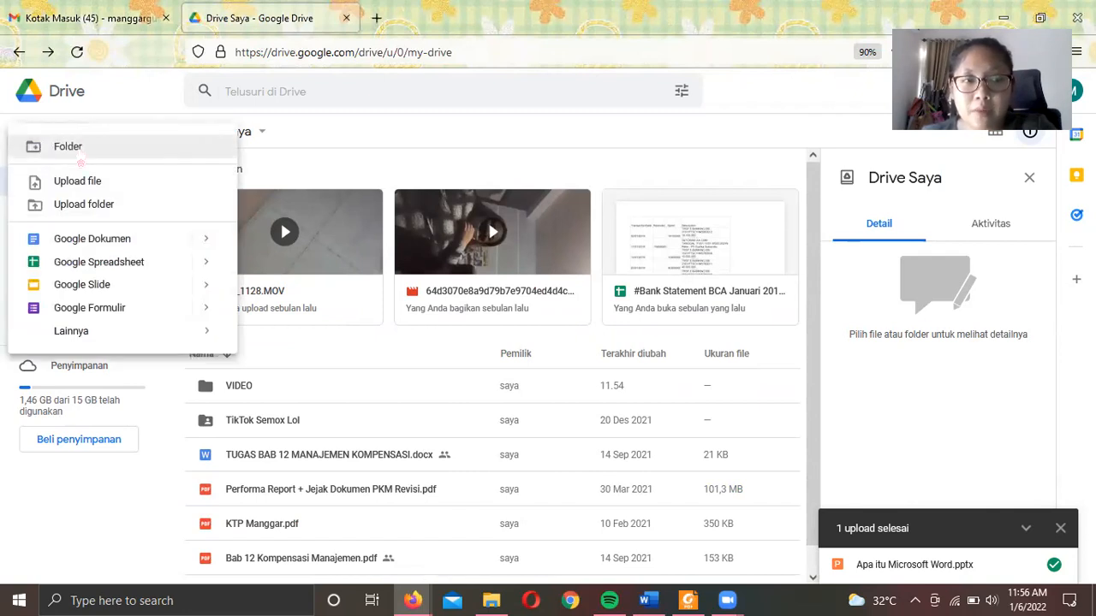
pyautogui.click(82, 154)
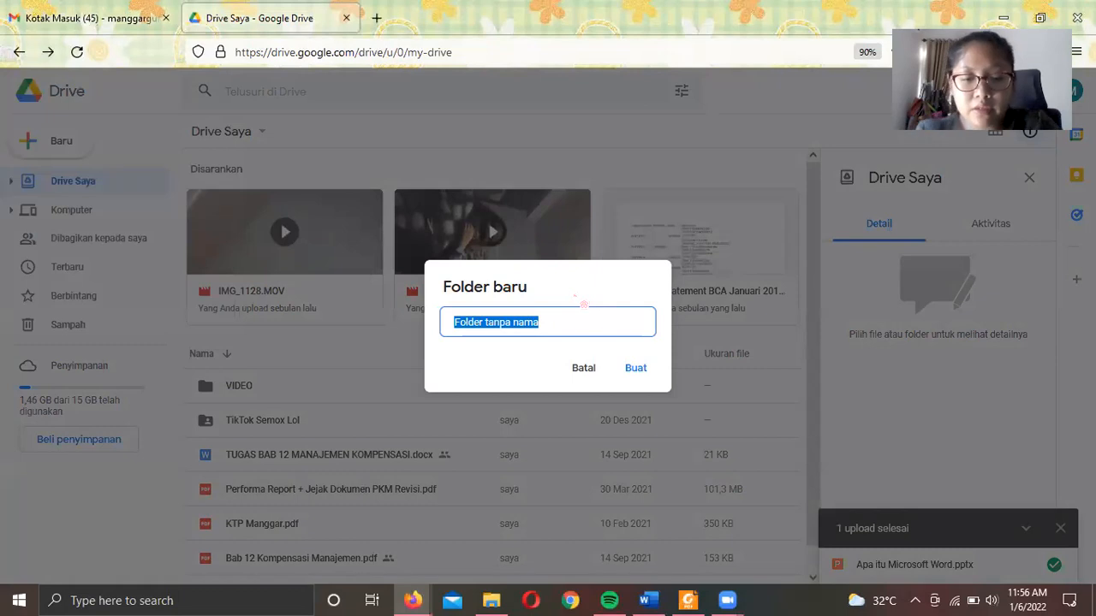
pyautogui.write('FOTO D')
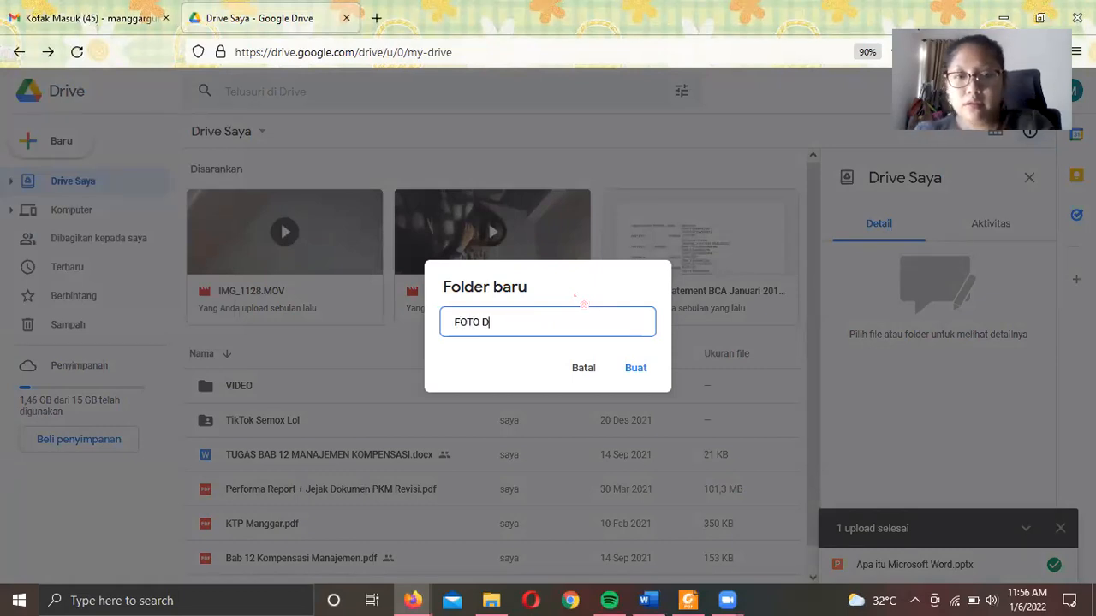
pyautogui.write('ARI BU MANGGAR')
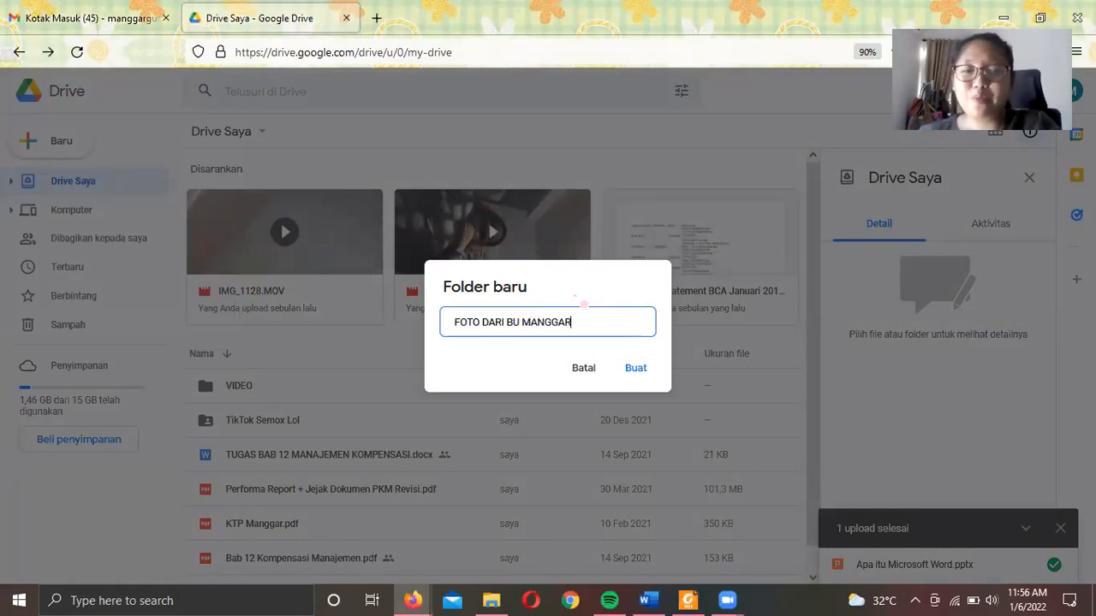
pyautogui.click(638, 375)
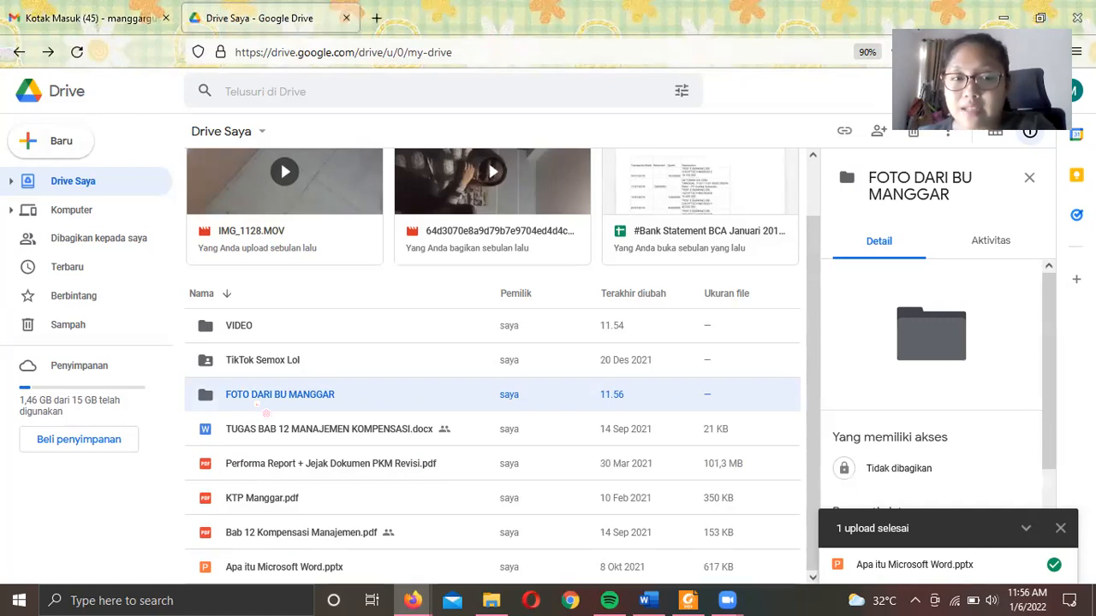
pyautogui.doubleClick(274, 408)
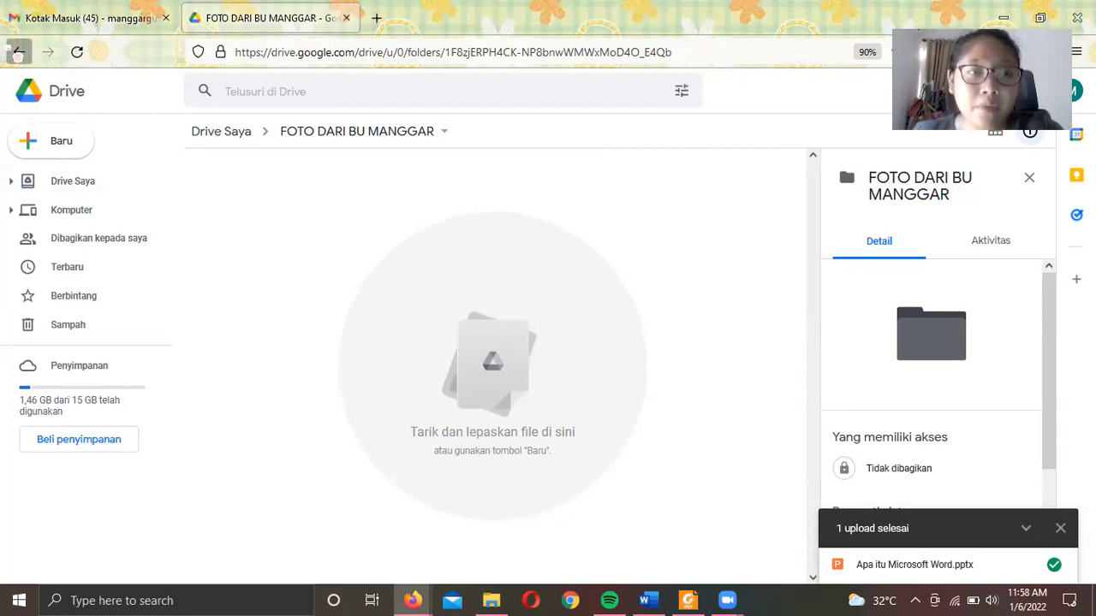
pyautogui.click(18, 52)
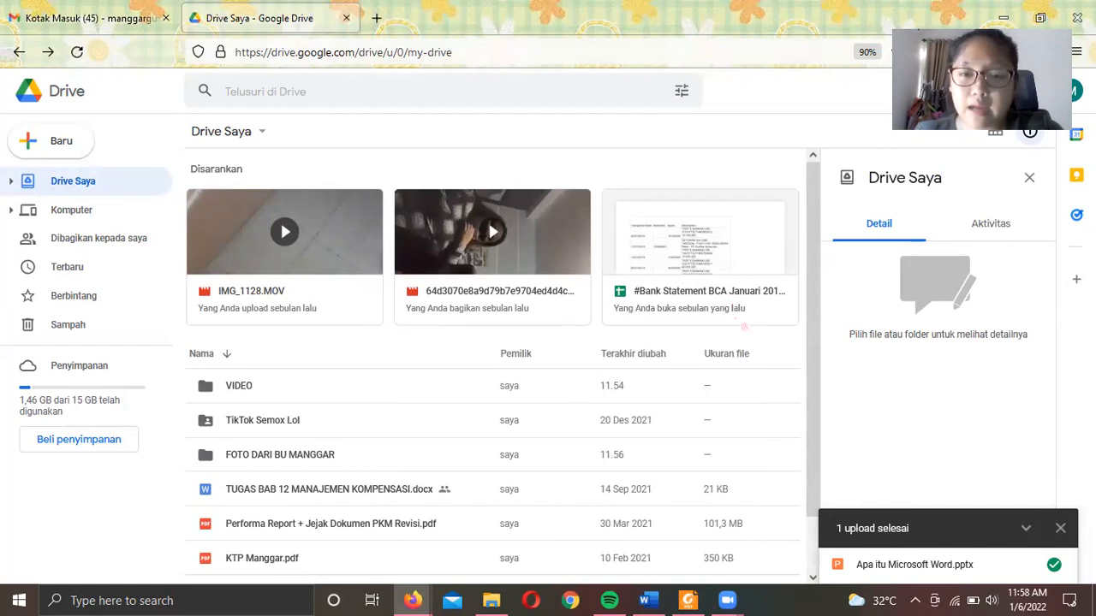
pyautogui.scroll(-1, 383, 499)
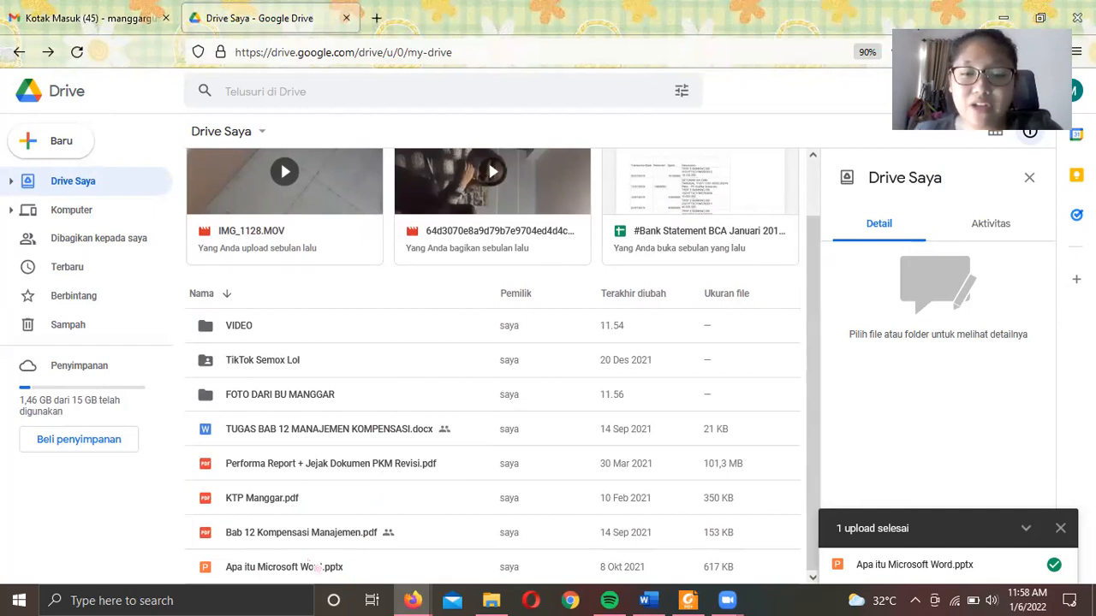
# - Select Apa itu Microsoft Word.pptx, dismiss the upload notice, and open its Bagikan sharing settings
pyautogui.click(314, 566)
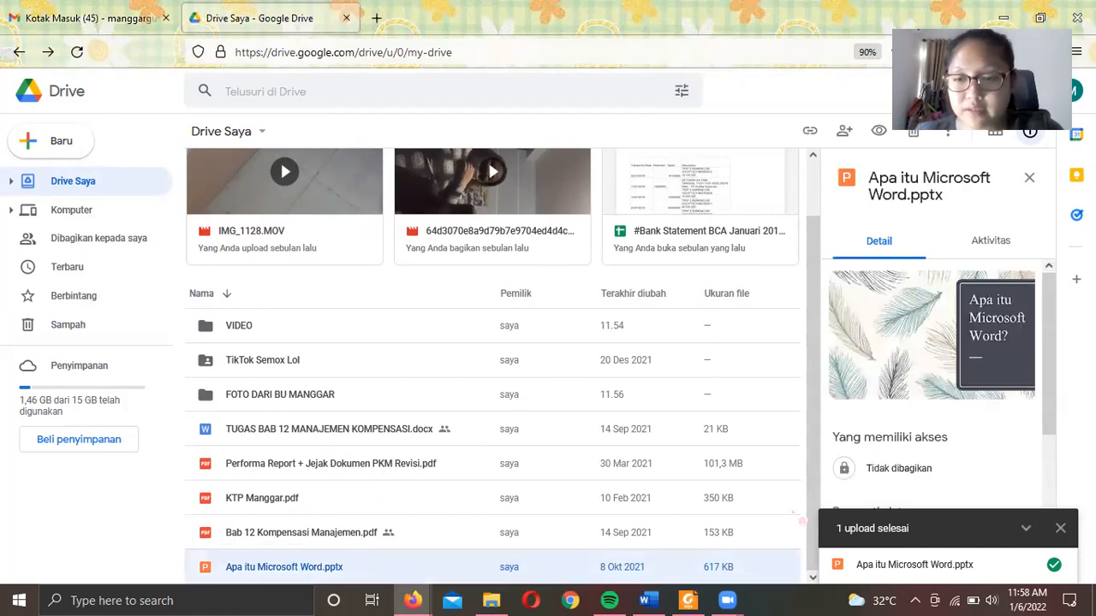
pyautogui.click(1060, 528)
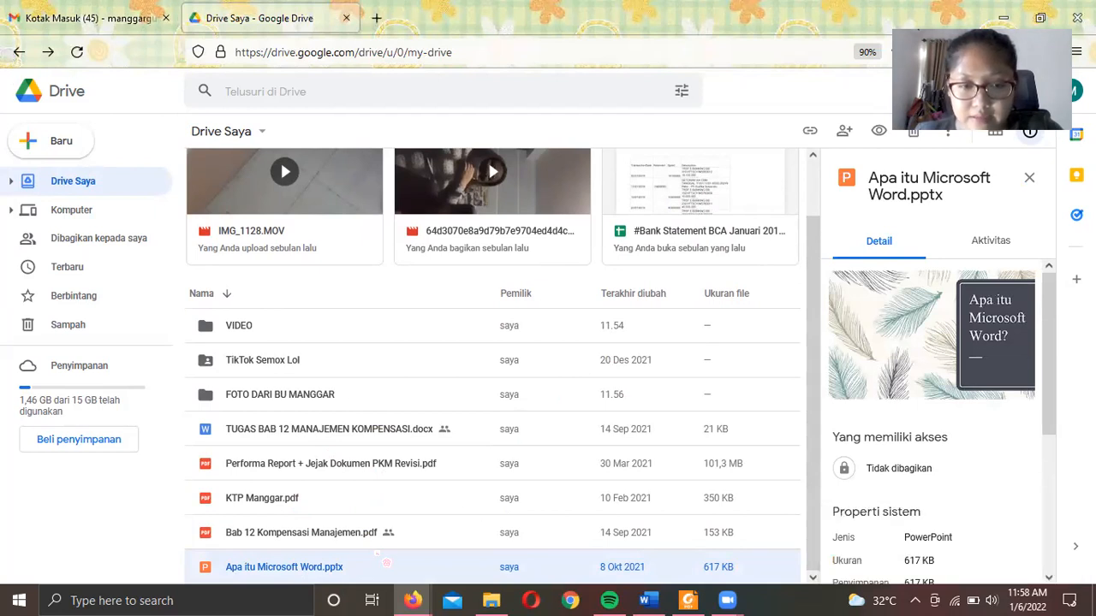
pyautogui.rightClick(377, 554)
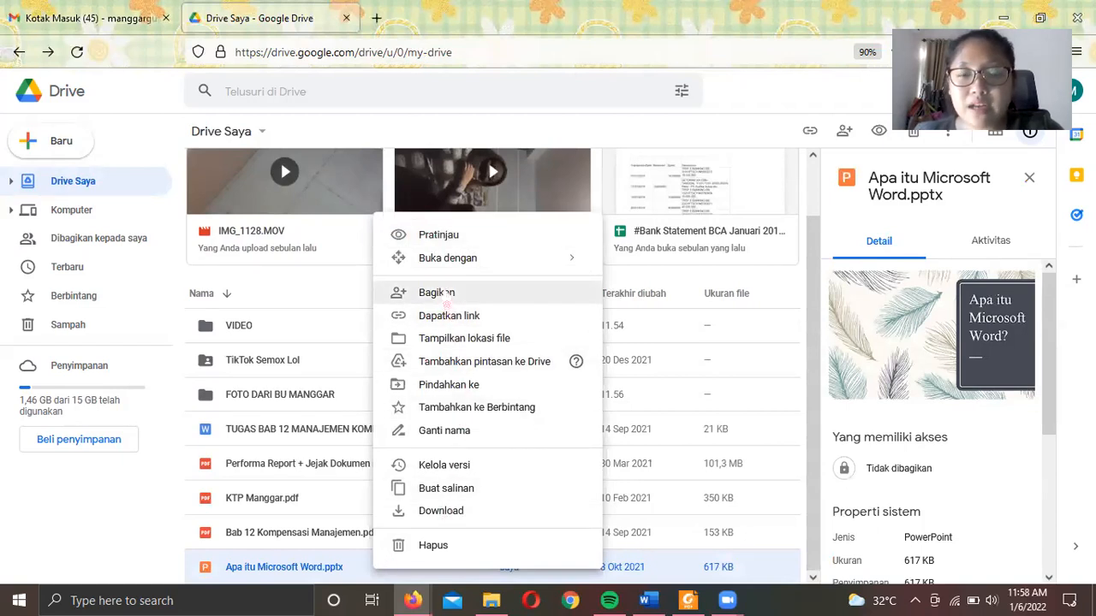
pyautogui.click(437, 292)
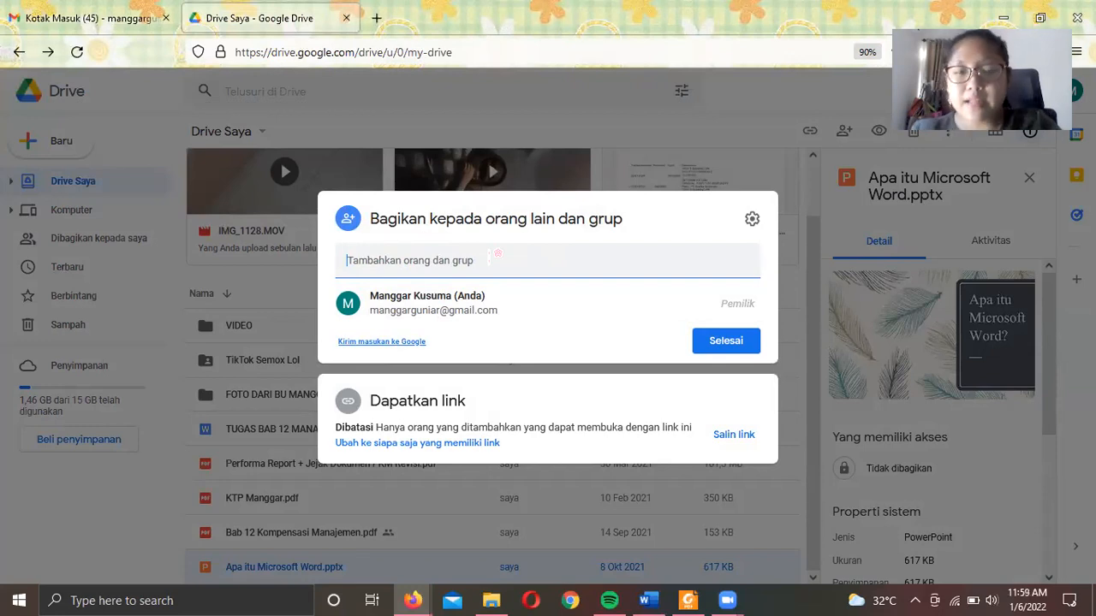
# - Add the suggested contact as a recipient and keep their role as Editor
pyautogui.write('MAN')
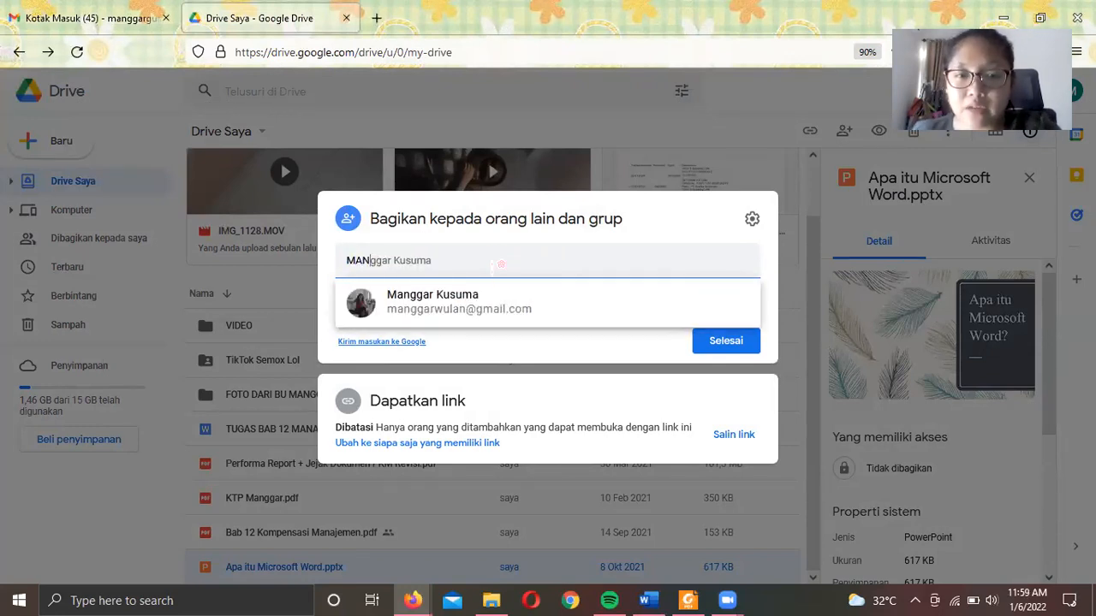
pyautogui.click(503, 304)
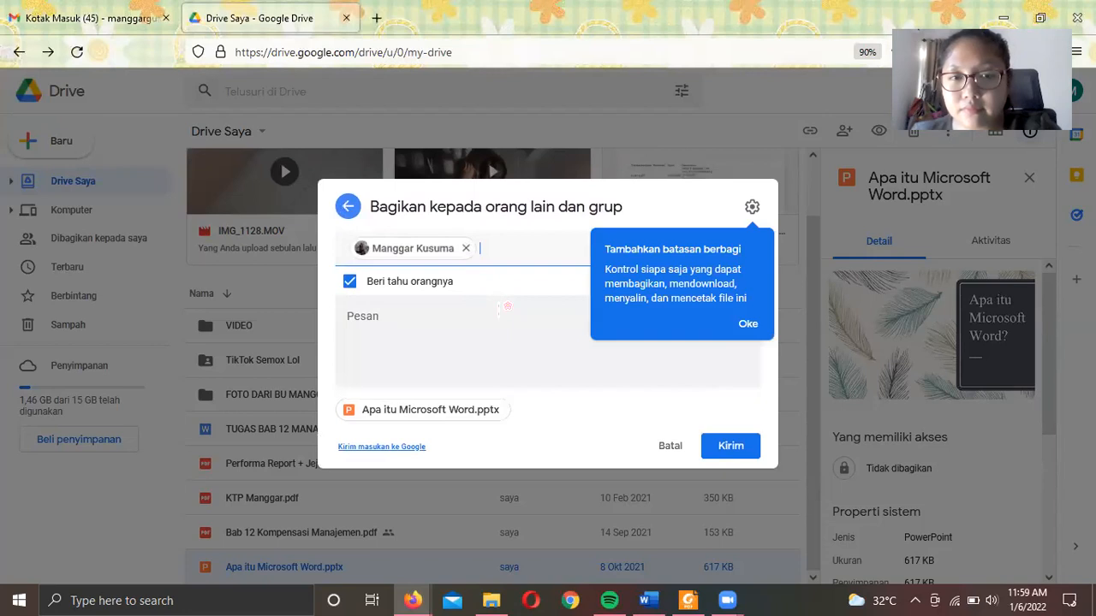
pyautogui.click(748, 322)
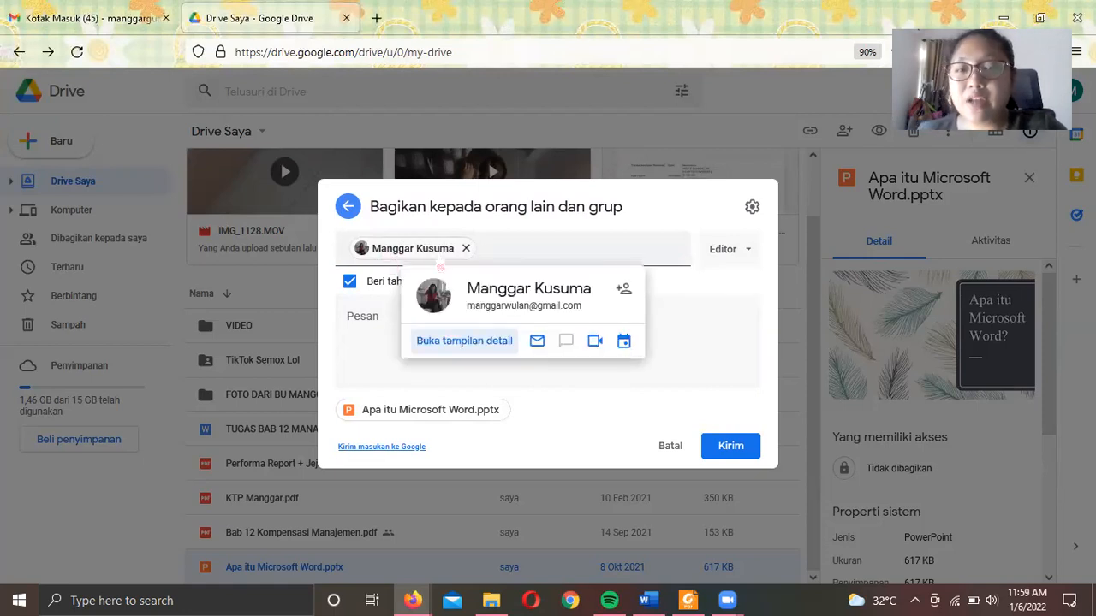
pyautogui.click(750, 250)
pyautogui.click(748, 249)
pyautogui.click(747, 249)
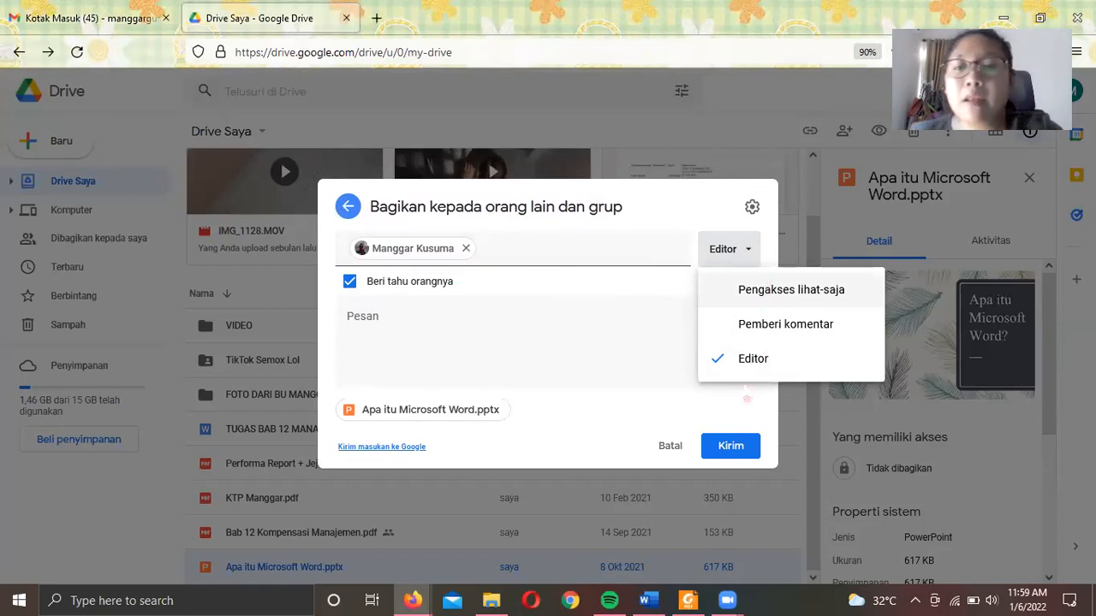
pyautogui.click(493, 344)
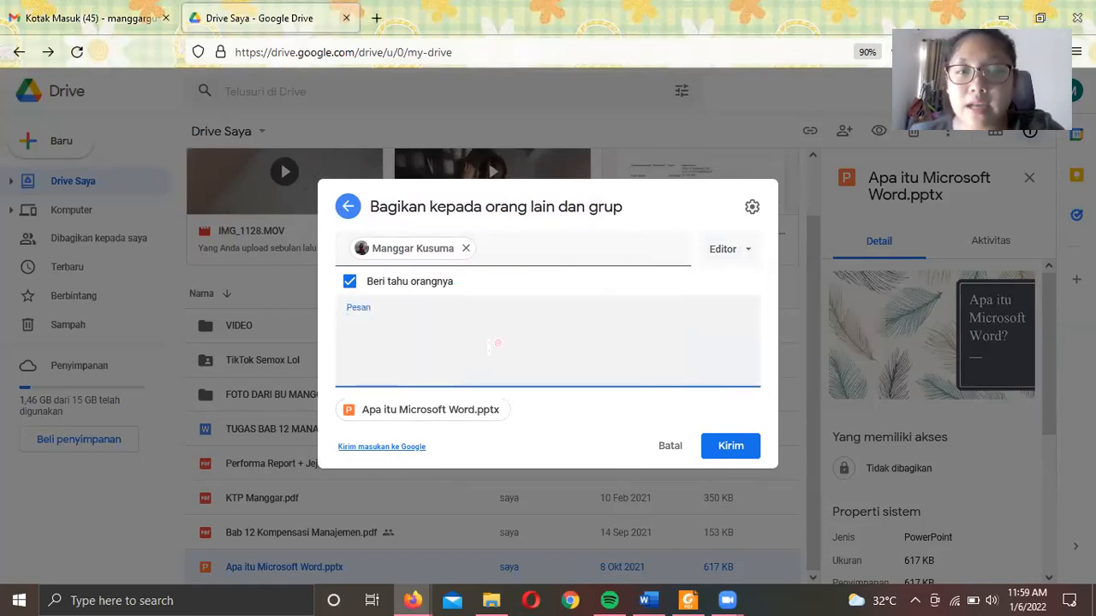
# - Keep Beri tahu orangnya on and write a greeting message saying there is a new file
pyautogui.click(351, 284)
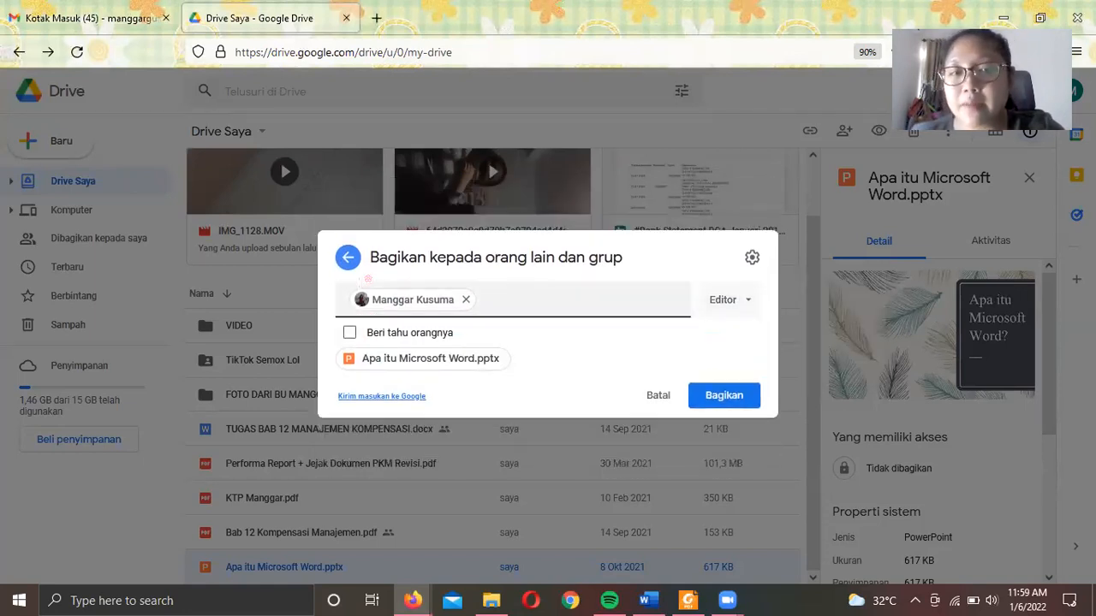
pyautogui.click(352, 333)
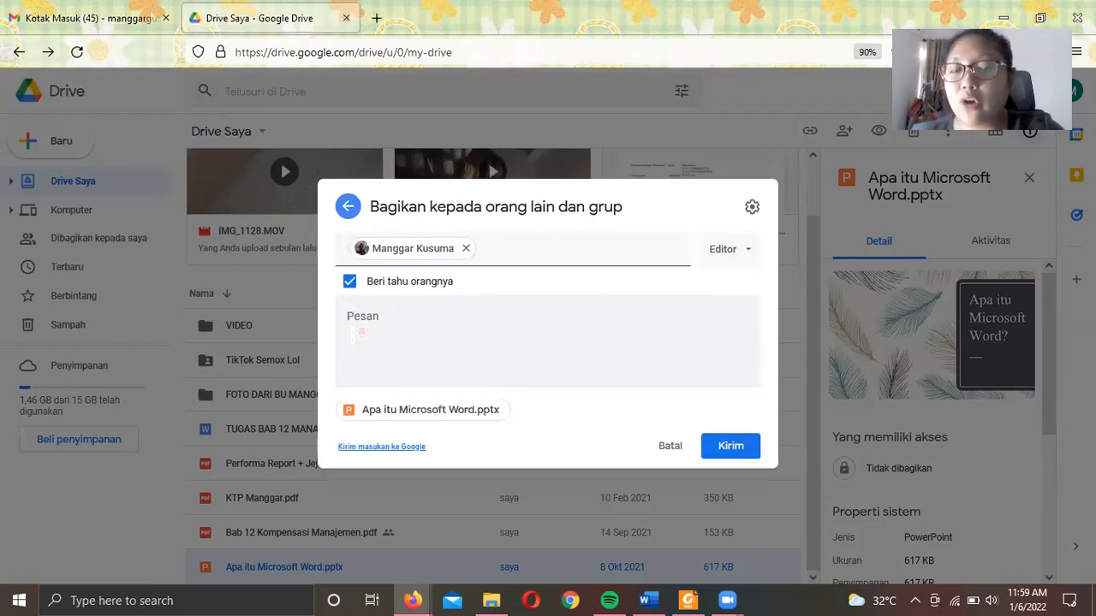
pyautogui.click(355, 334)
pyautogui.write('hAI')
pyautogui.press('BackSpace')
pyautogui.press('BackSpace')
pyautogui.press('BackSpace')
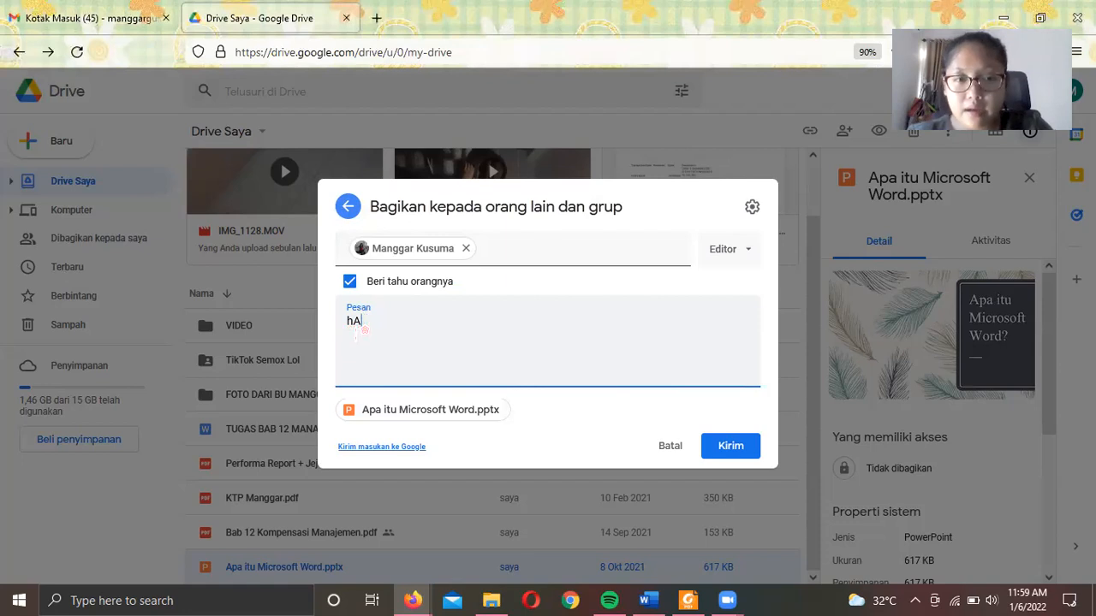
pyautogui.write('Hai Manggar')
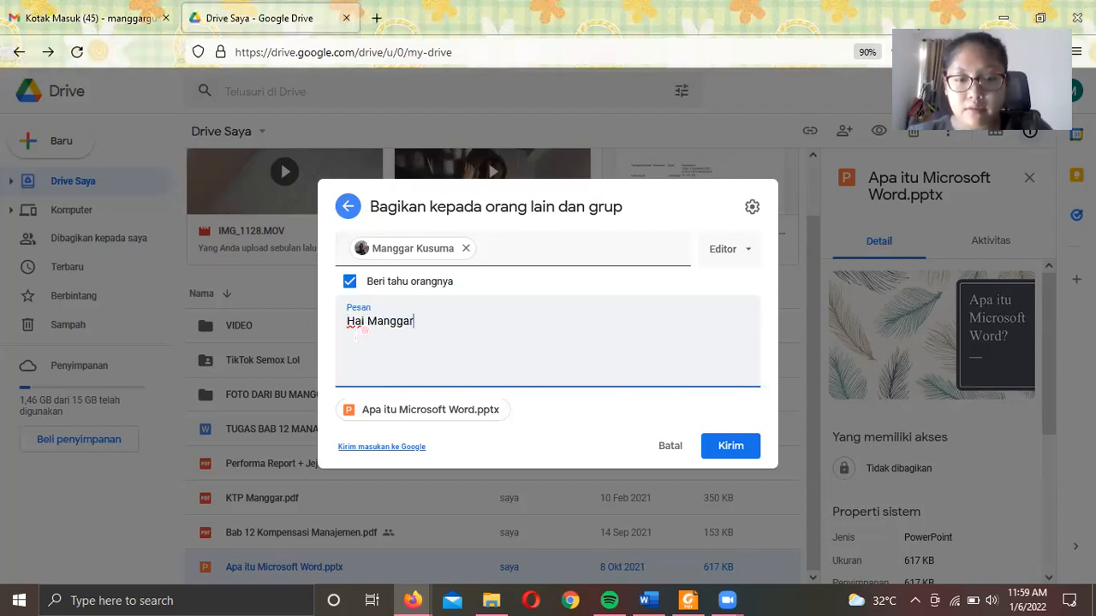
pyautogui.write(', ini ada file baru.')
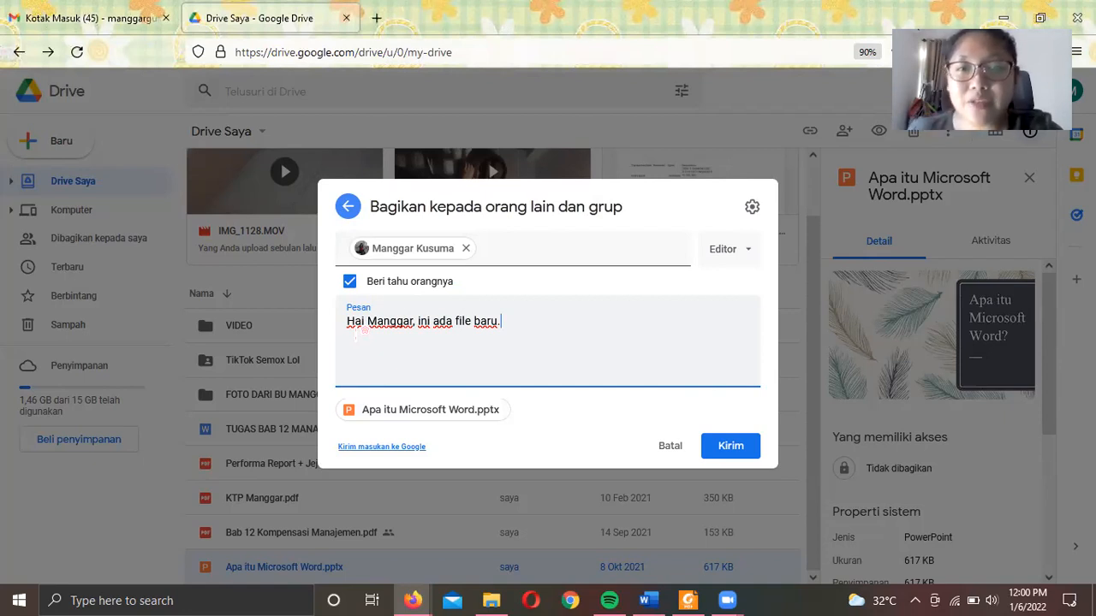
# - Replace the recipient with the contact's e-mail address and send the Editor share invitation
pyautogui.click(466, 248)
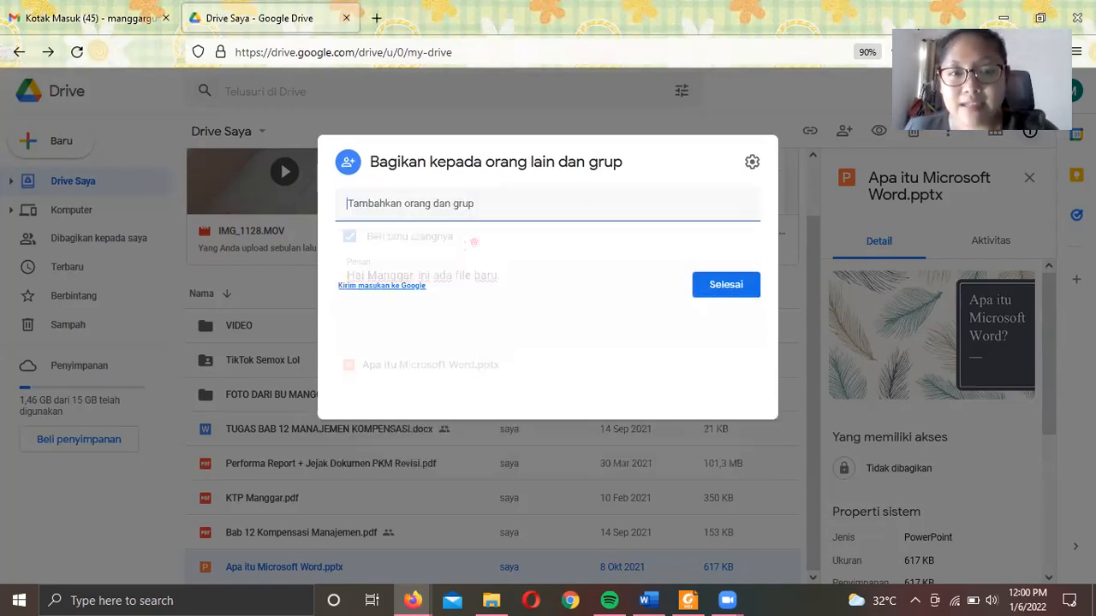
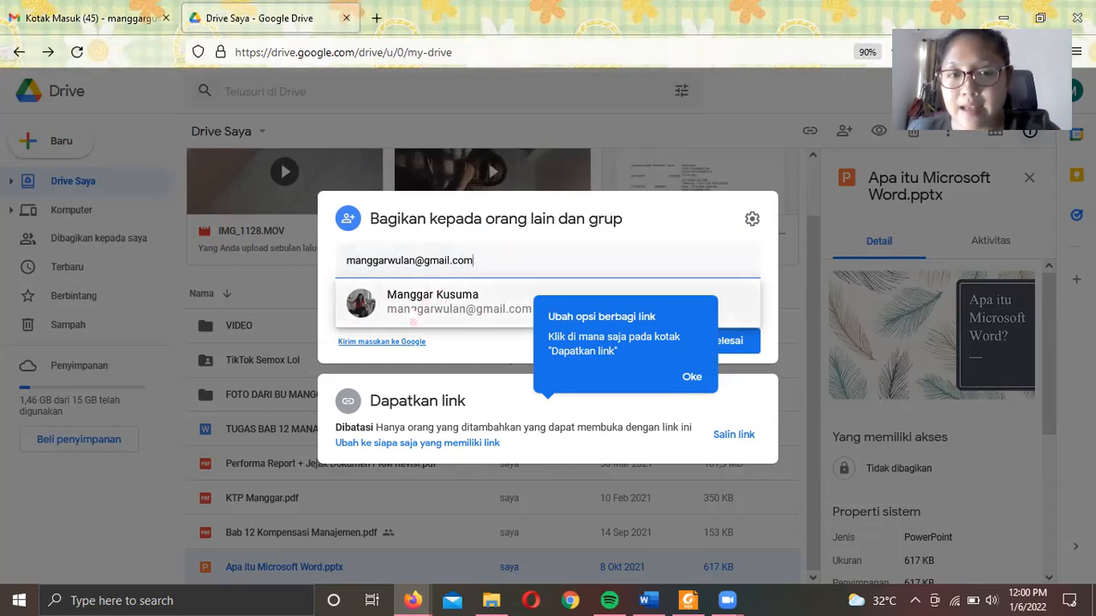
pyautogui.click(693, 378)
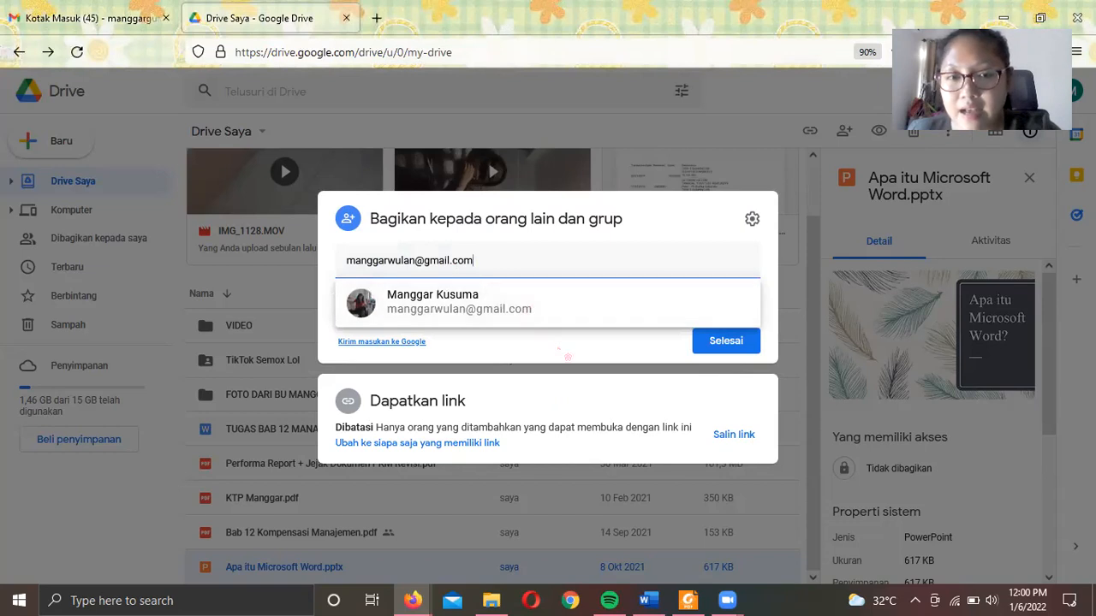
pyautogui.click(563, 356)
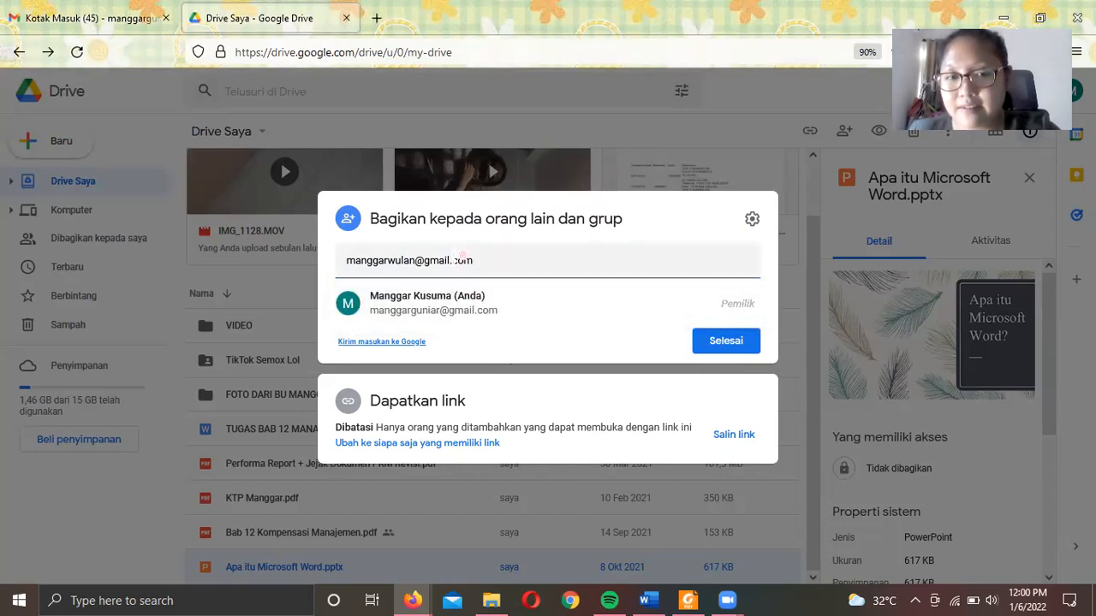
pyautogui.click(472, 255)
pyautogui.click(460, 318)
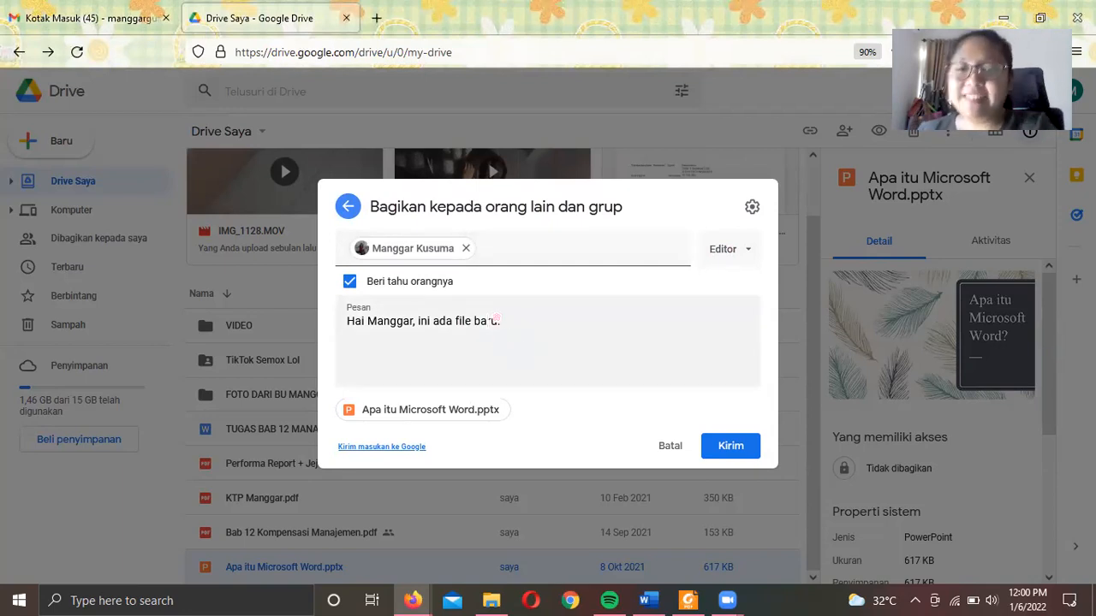
pyautogui.click(740, 450)
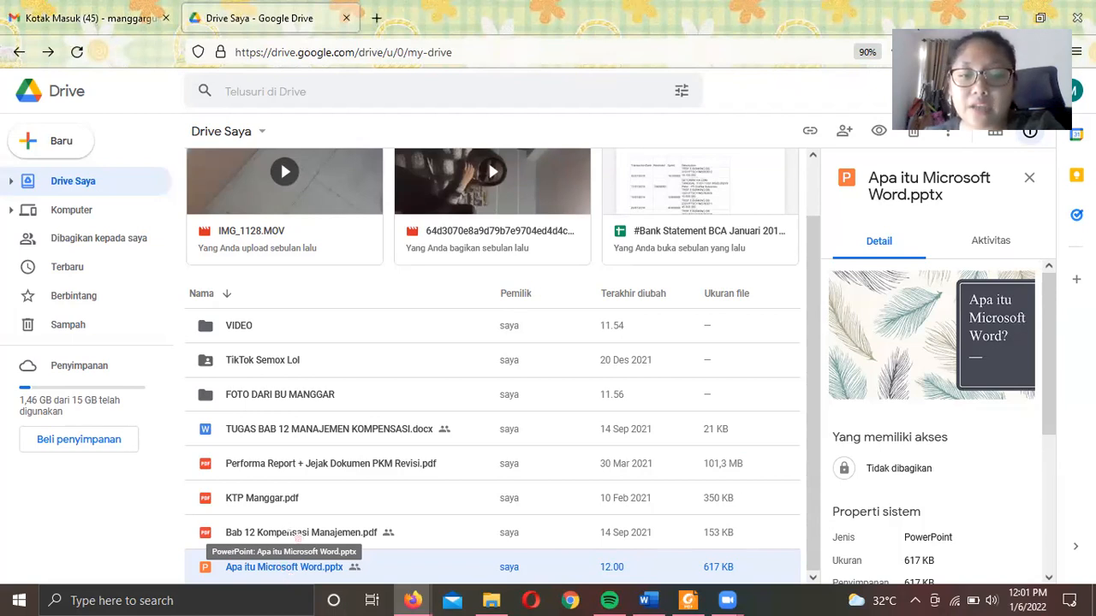
# - Reopen the pptx sharing settings and switch link access to anyone with the link
pyautogui.rightClick(346, 573)
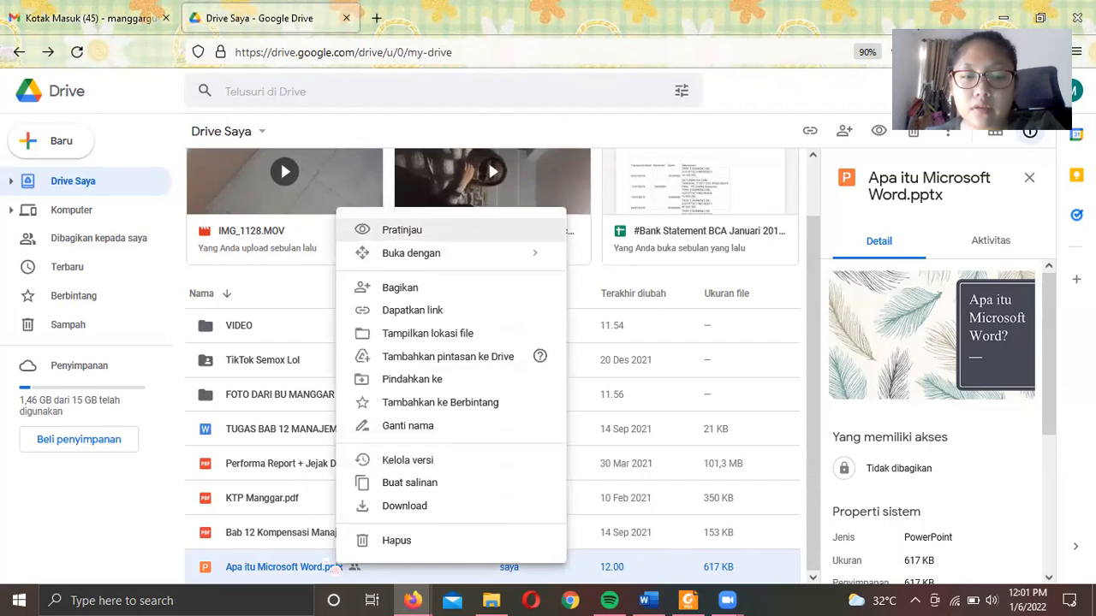
pyautogui.click(381, 300)
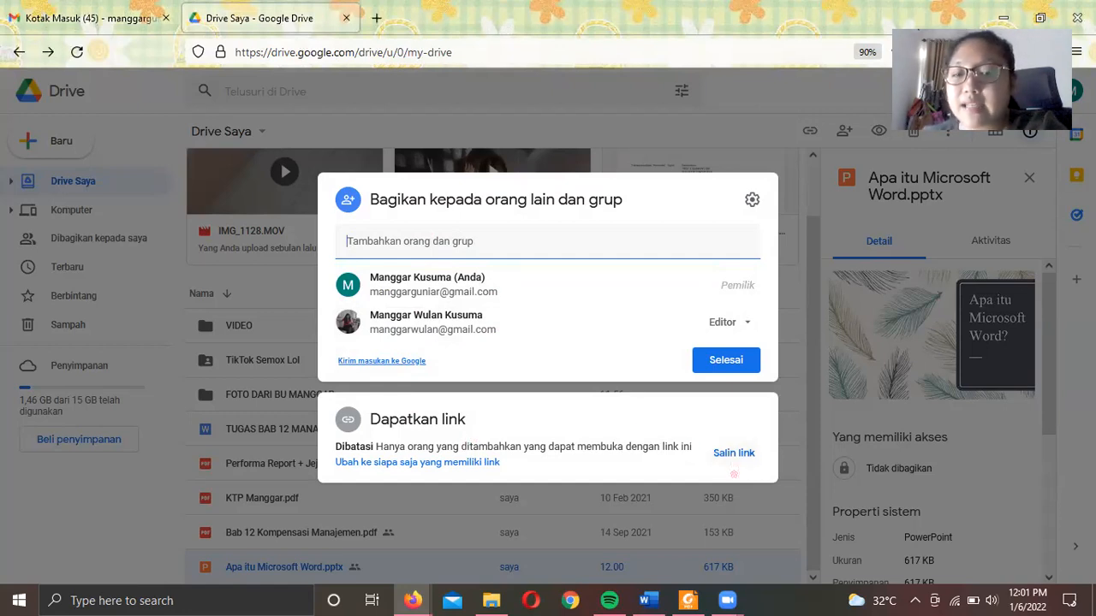
pyautogui.click(730, 457)
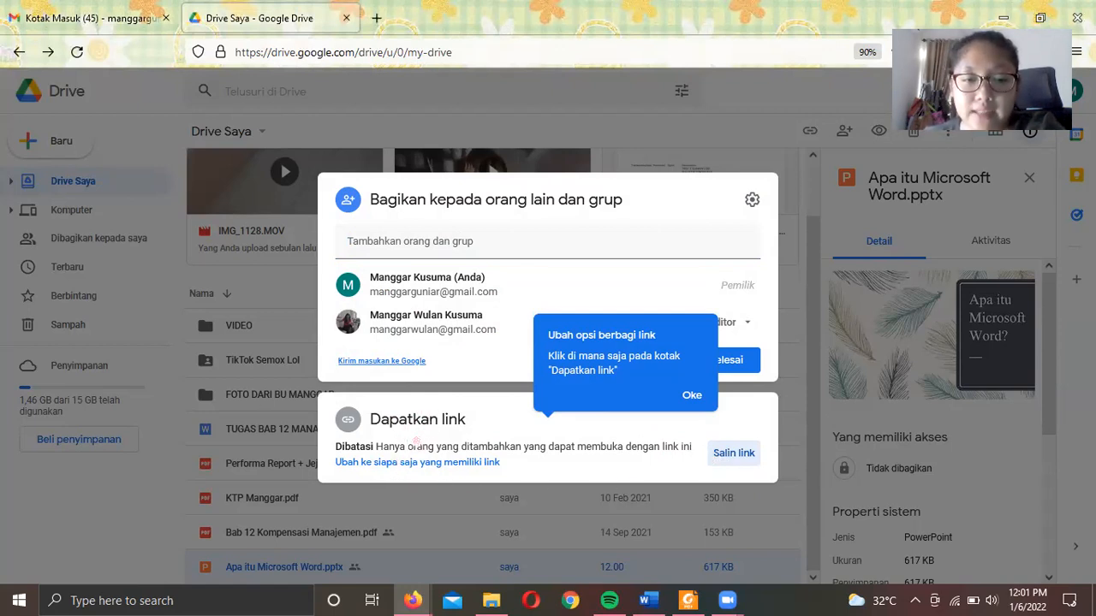
pyautogui.click(377, 473)
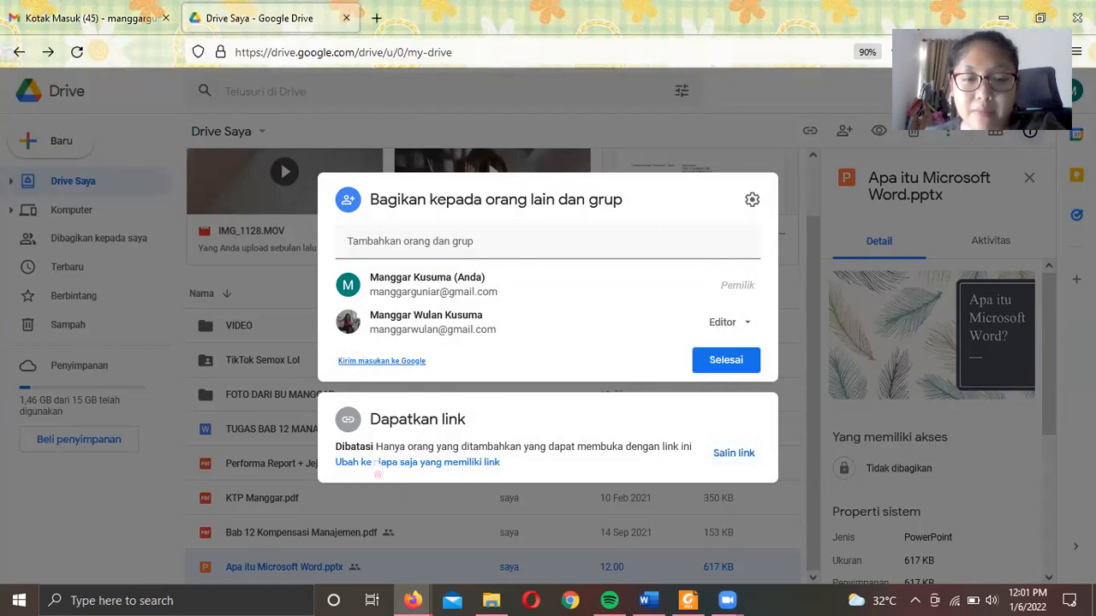
pyautogui.click(377, 464)
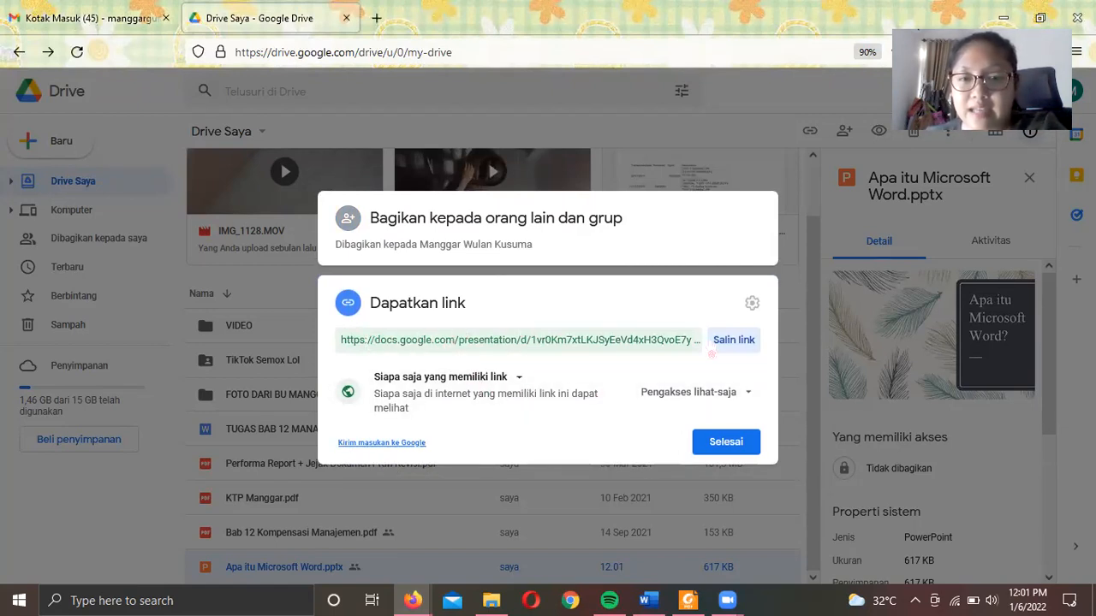
pyautogui.click(720, 356)
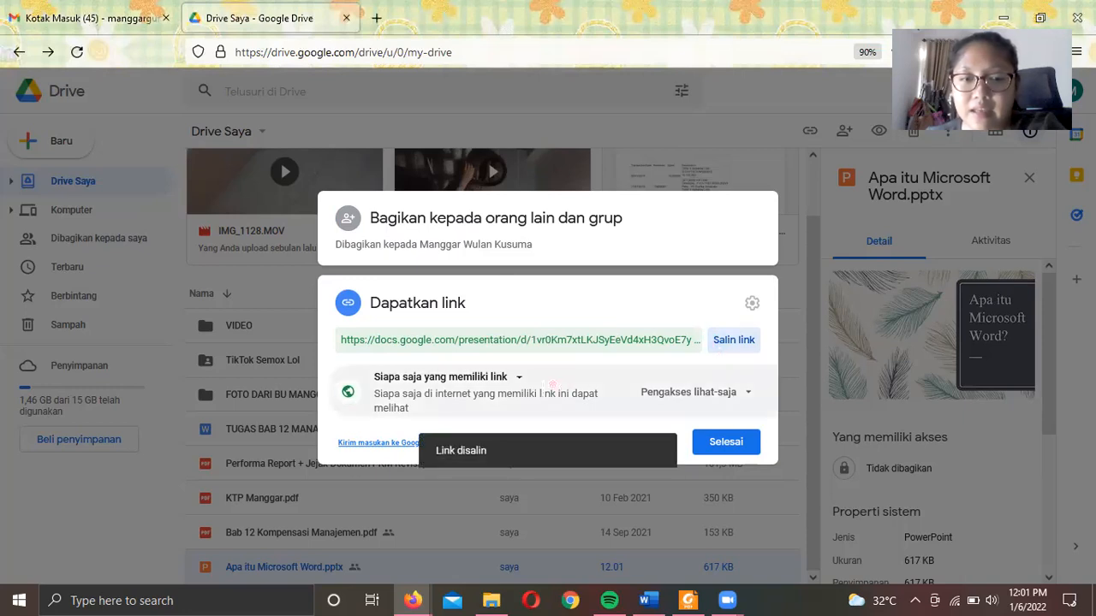
# - Briefly restrict the link, then set it back to 'Siapa saja yang memiliki link'
pyautogui.click(515, 397)
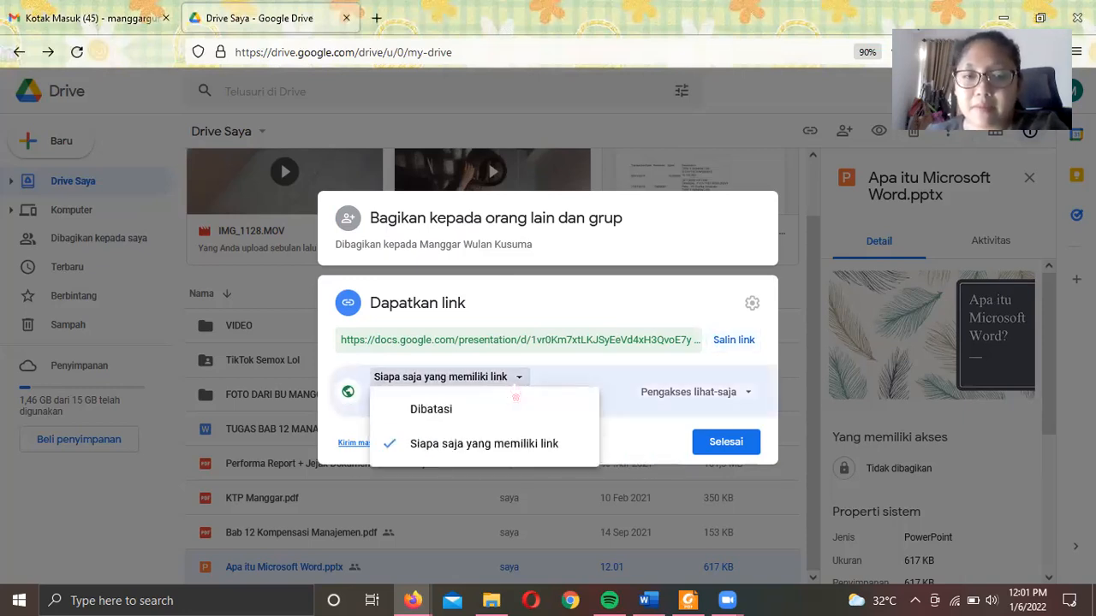
pyautogui.click(568, 304)
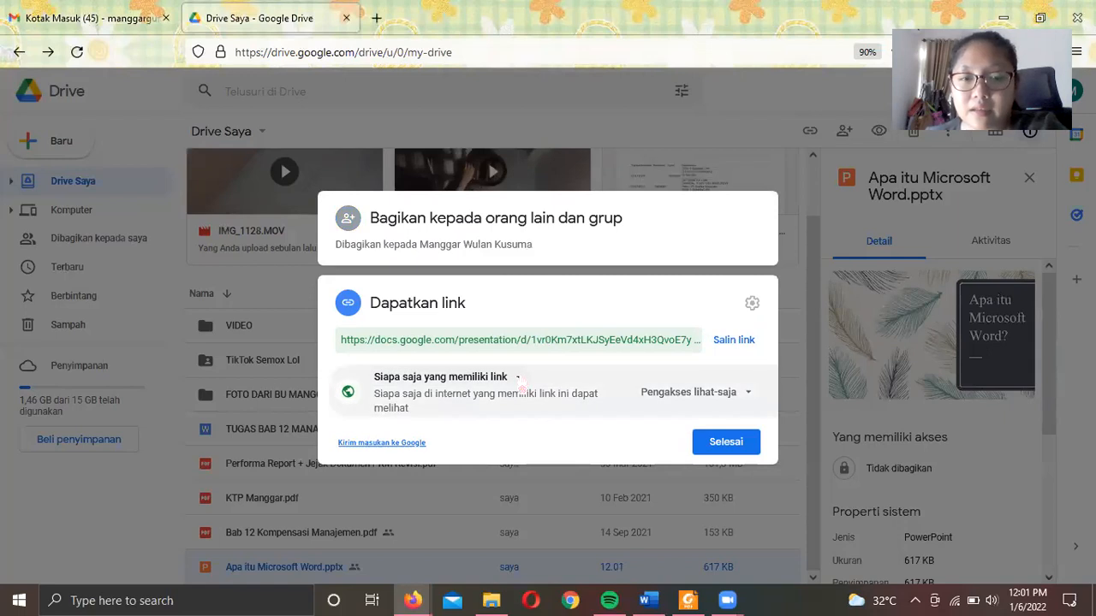
pyautogui.click(520, 386)
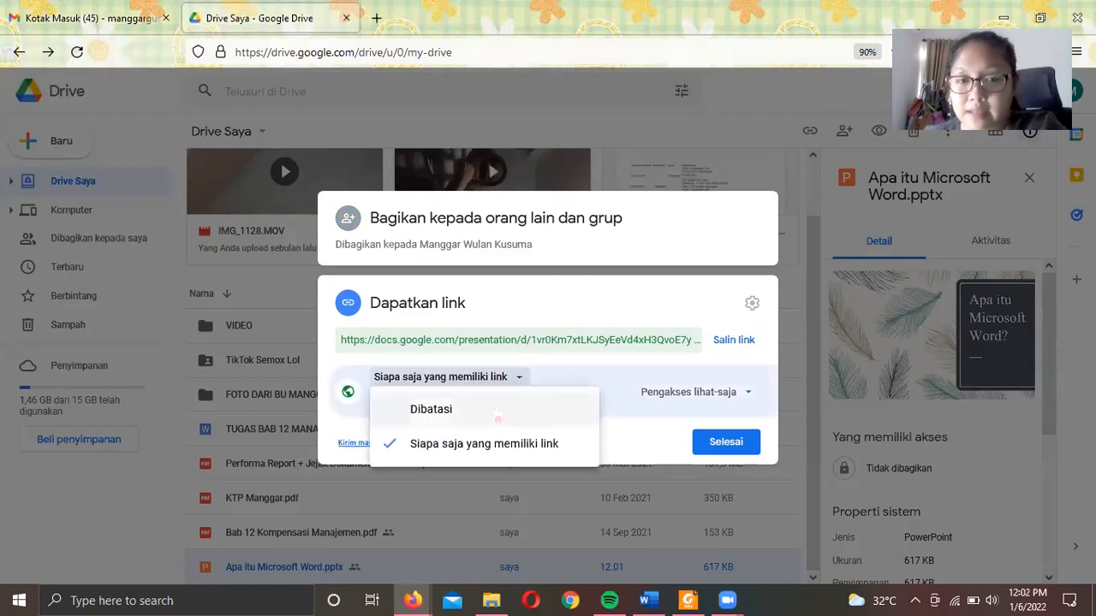
pyautogui.click(497, 418)
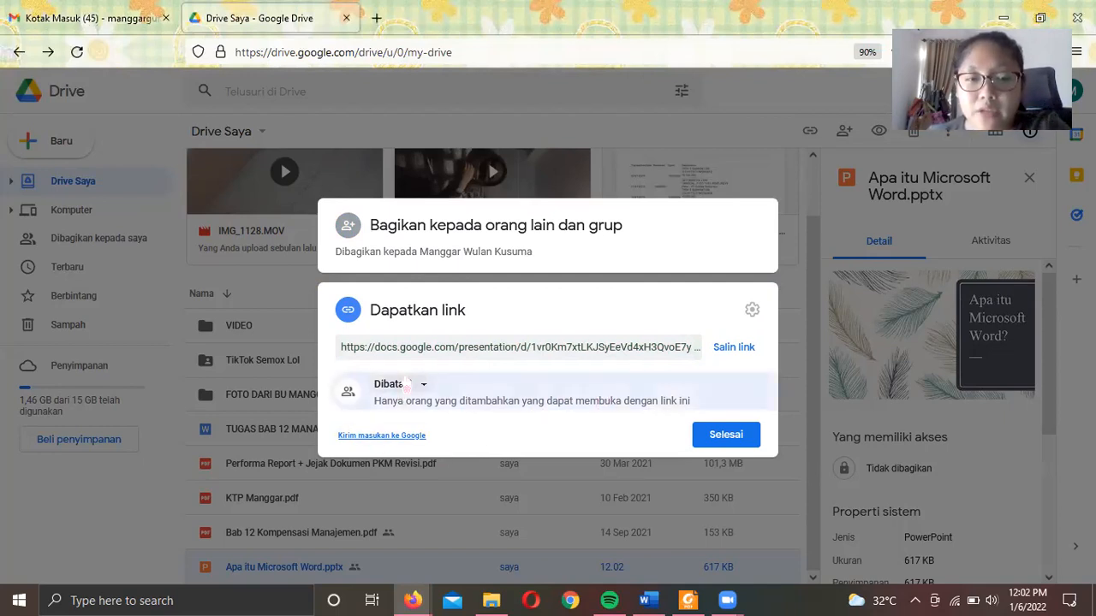
pyautogui.click(401, 385)
pyautogui.click(421, 451)
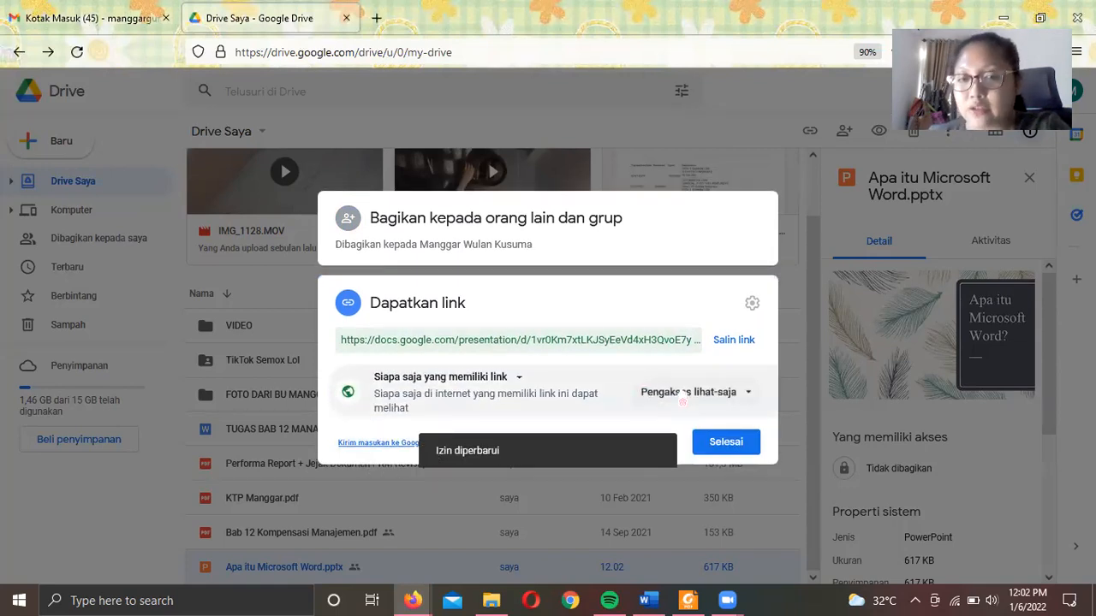
pyautogui.click(684, 396)
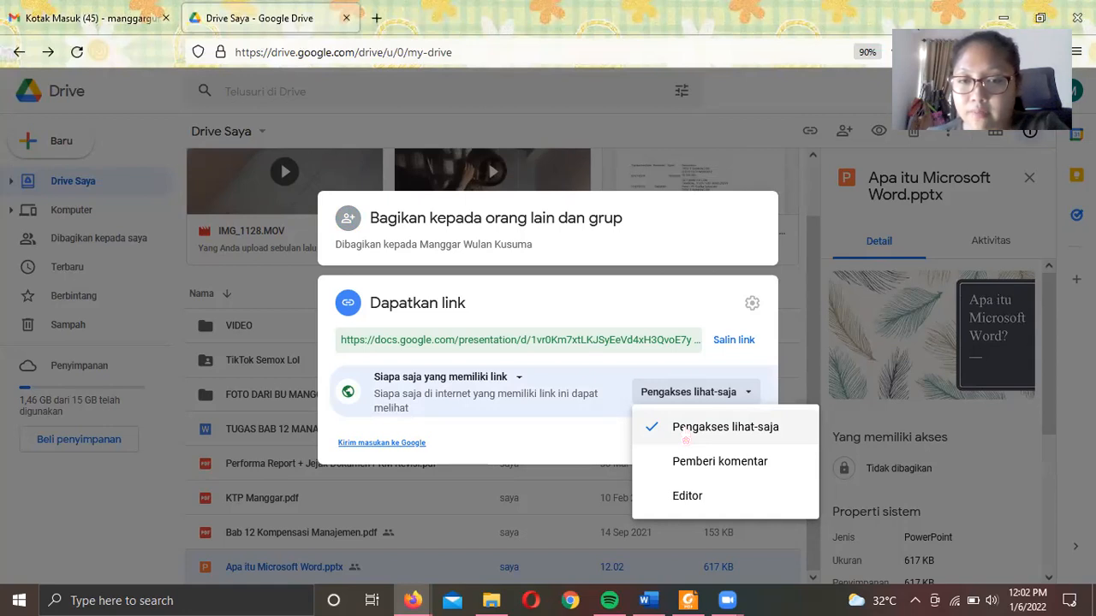
# - Keep the link view-only, copy the share link, and close the dialog with Selesai
pyautogui.click(687, 336)
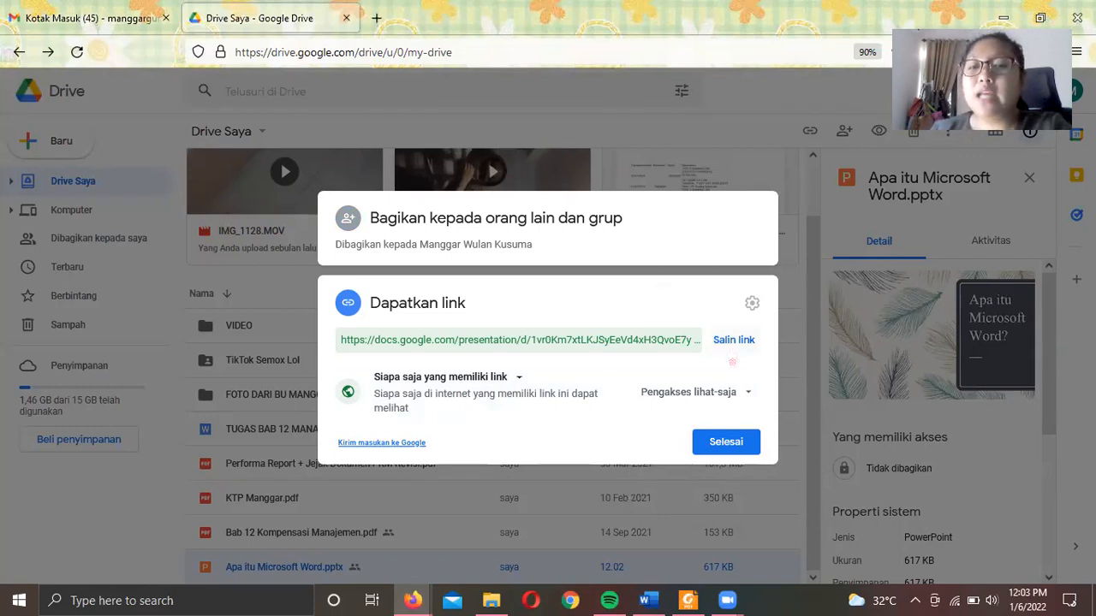
pyautogui.click(726, 354)
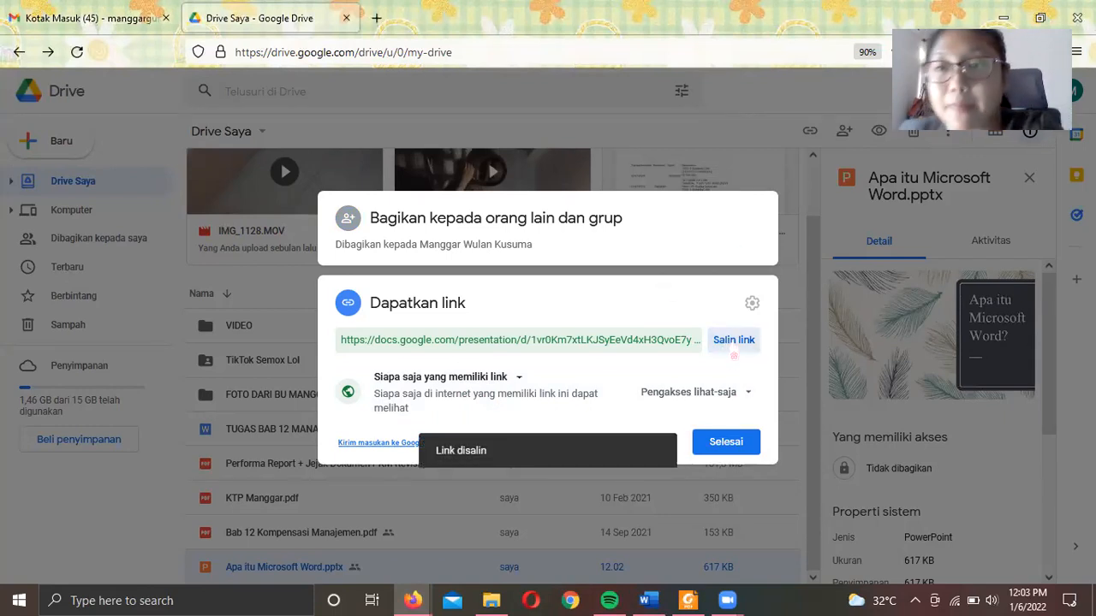
pyautogui.click(732, 356)
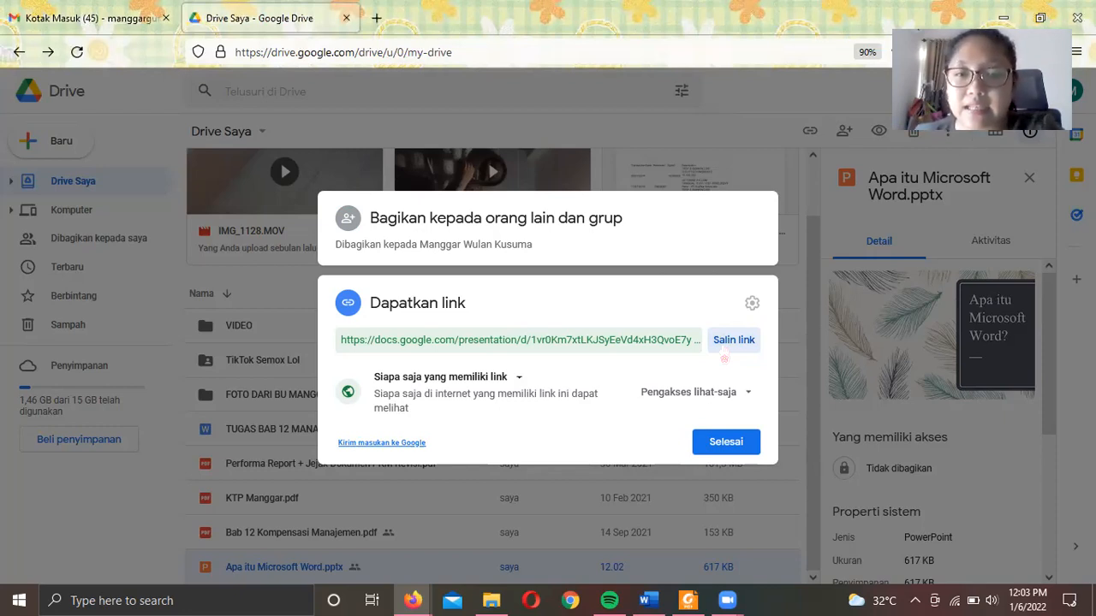
pyautogui.click(652, 338)
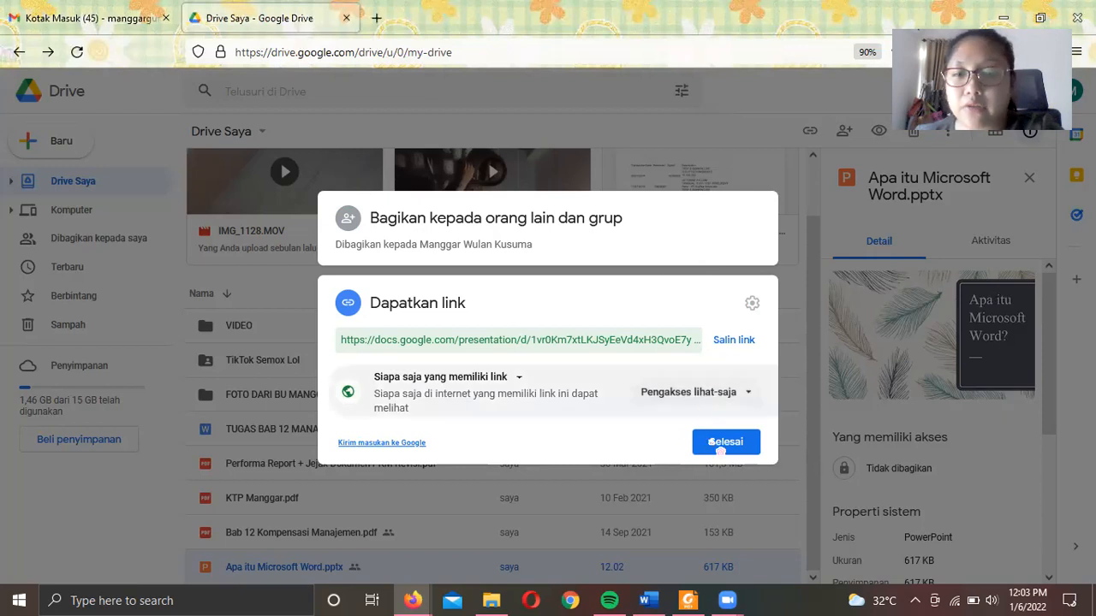
pyautogui.click(715, 448)
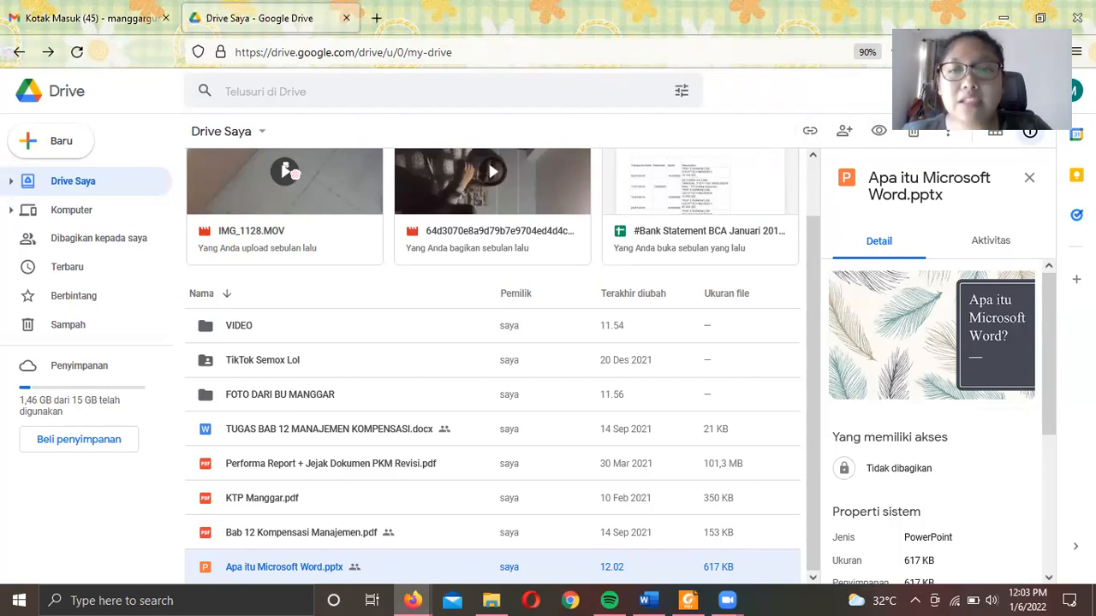
pyautogui.scroll(1, 291, 171)
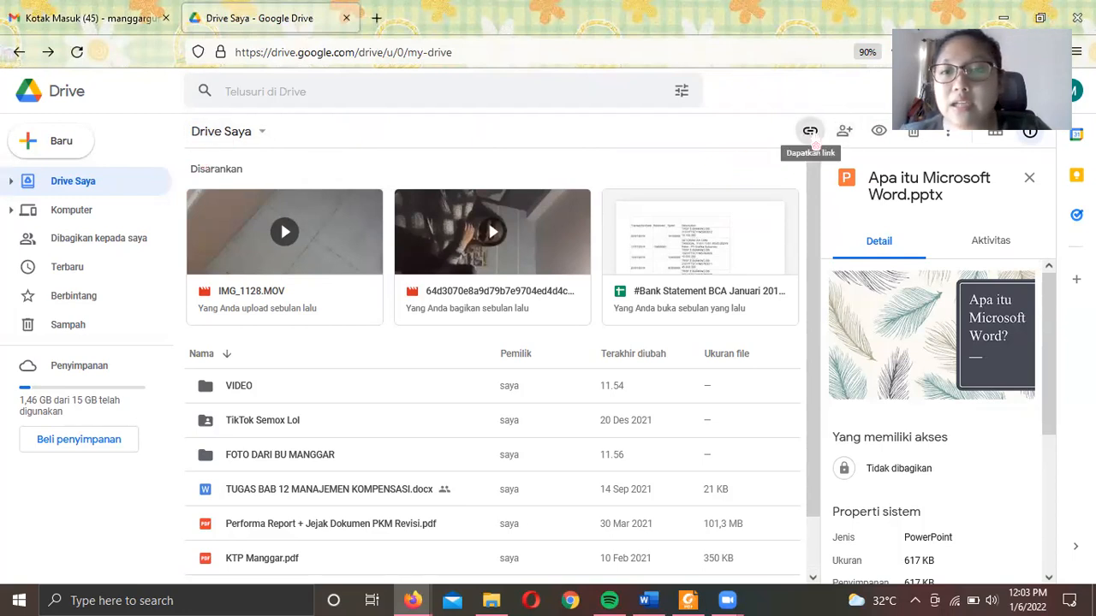
pyautogui.click(810, 131)
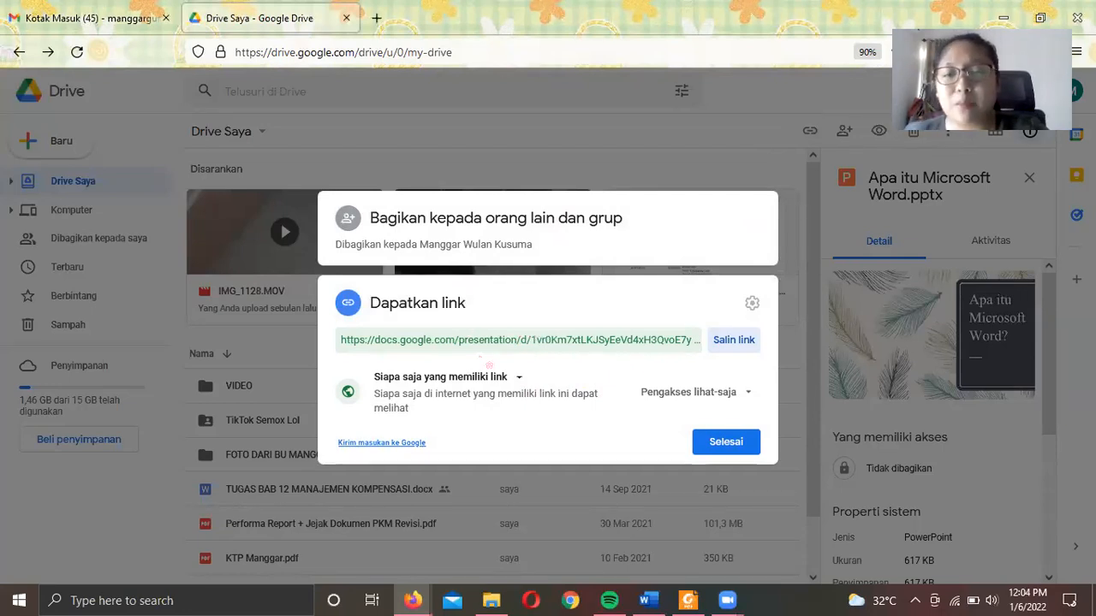
pyautogui.click(729, 442)
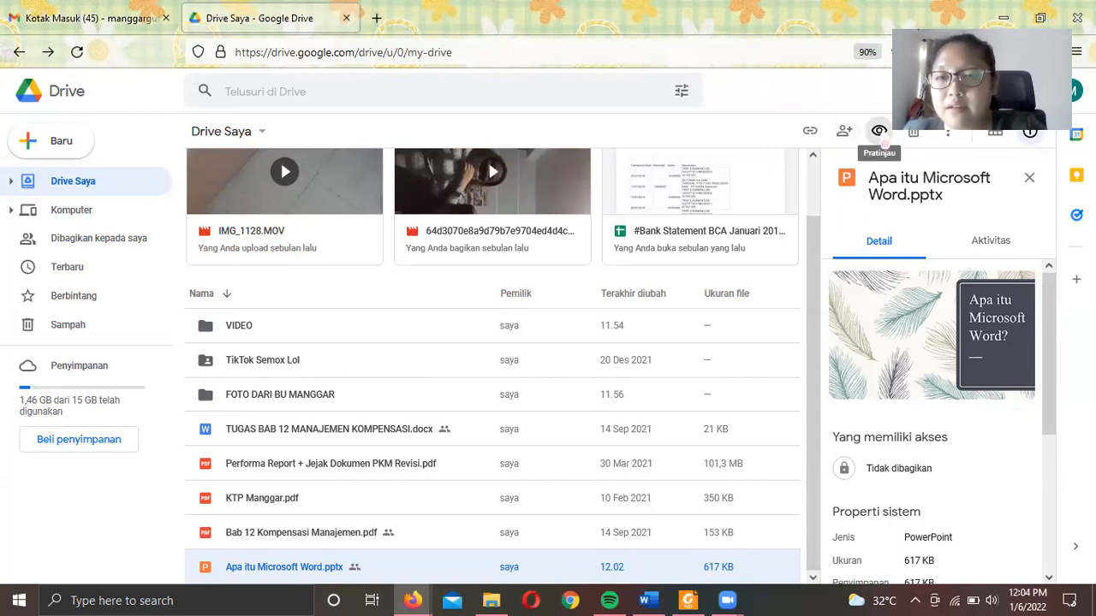
# - Preview Apa itu Microsoft Word.pptx, then preview and scroll through TUGAS BAB 12 MANAJEMEN KOMPENSASI.docx
pyautogui.click(879, 132)
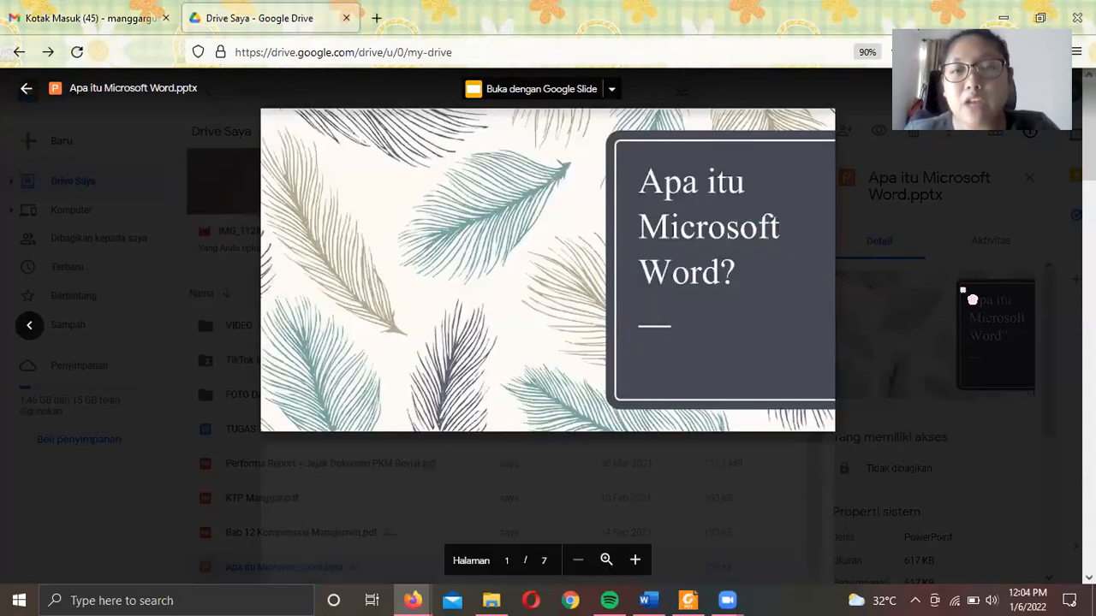
pyautogui.click(1034, 214)
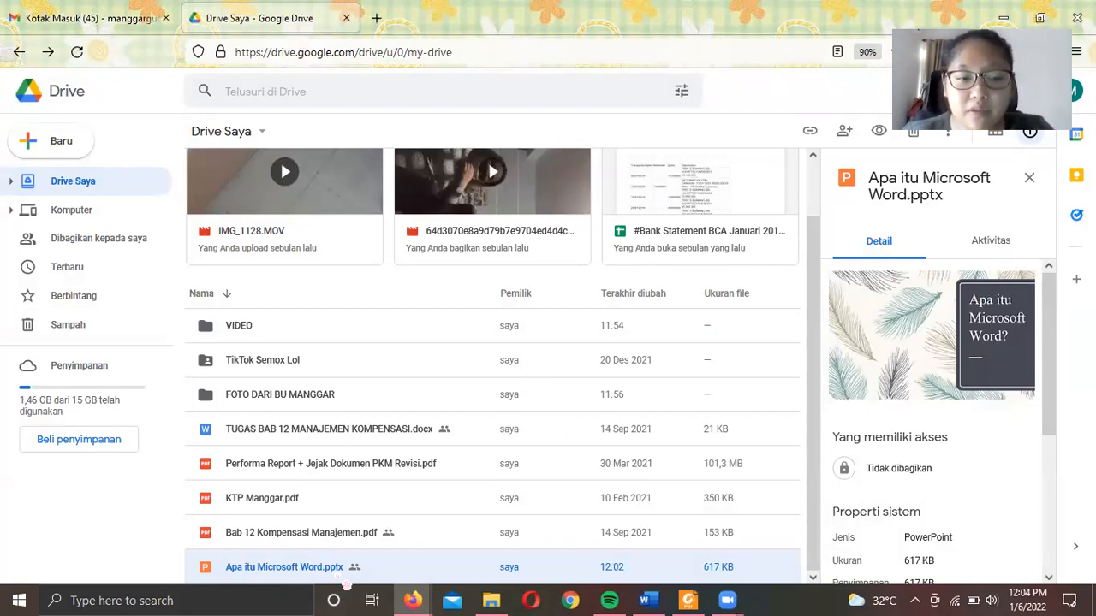
pyautogui.click(249, 443)
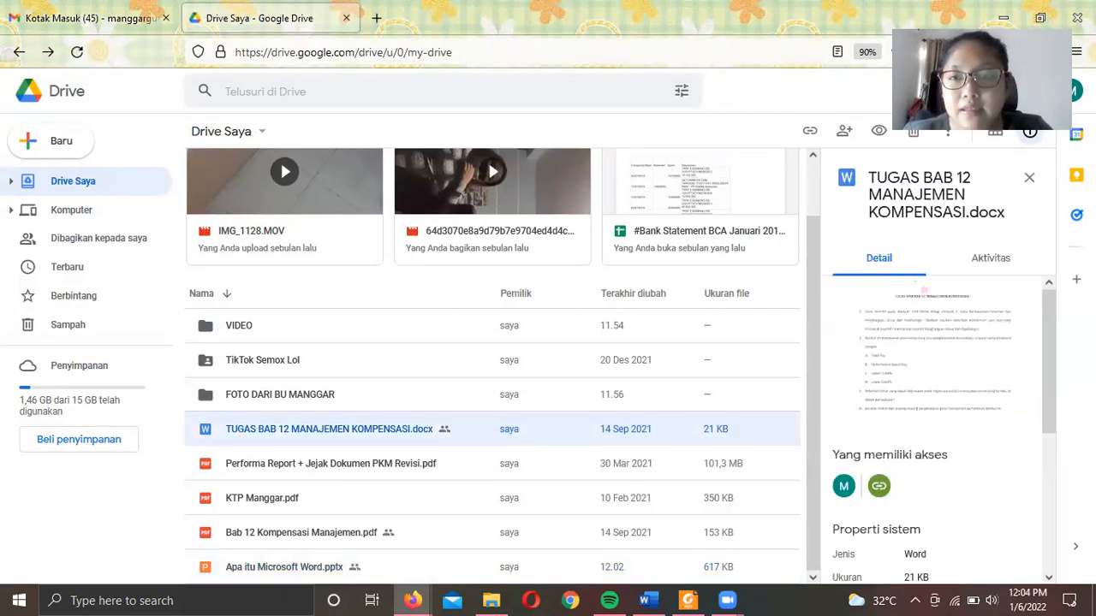
pyautogui.click(878, 133)
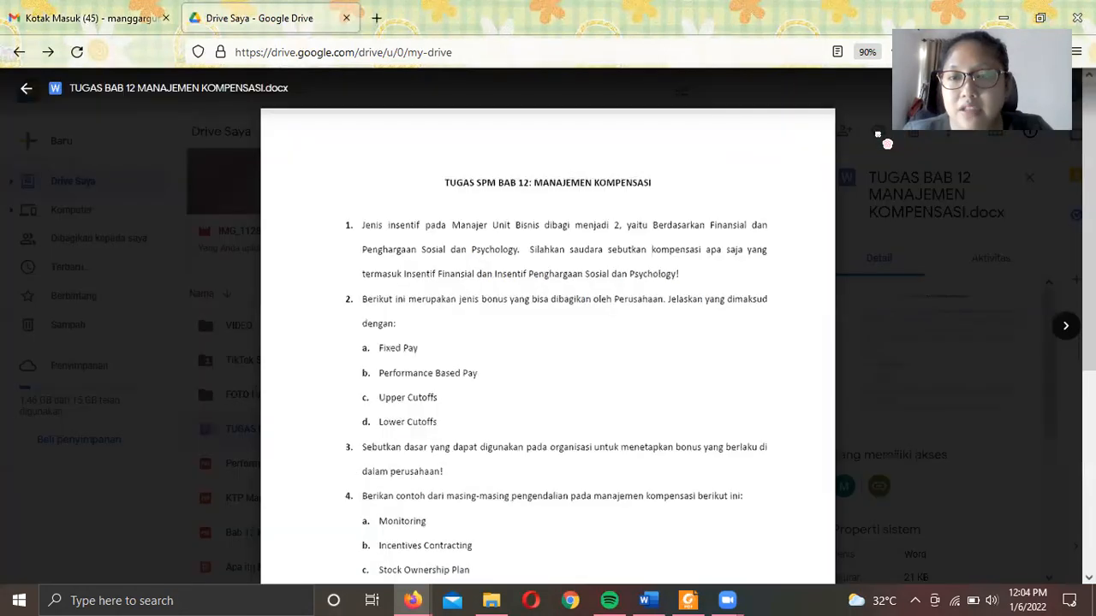
pyautogui.scroll(-5, 553, 455)
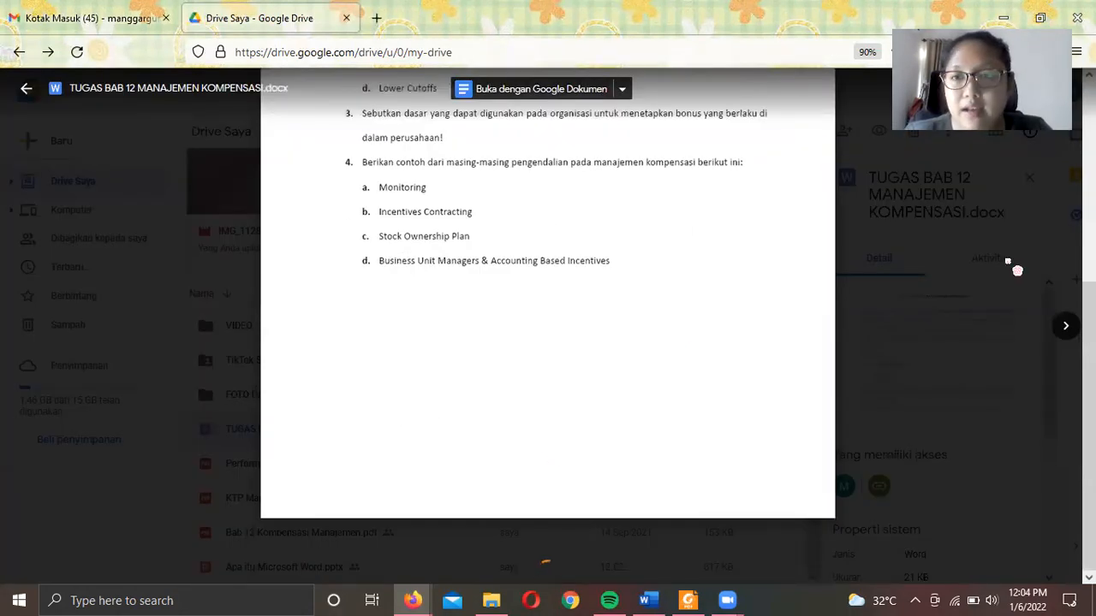
pyautogui.scroll(5, 553, 457)
pyautogui.press('Escape')
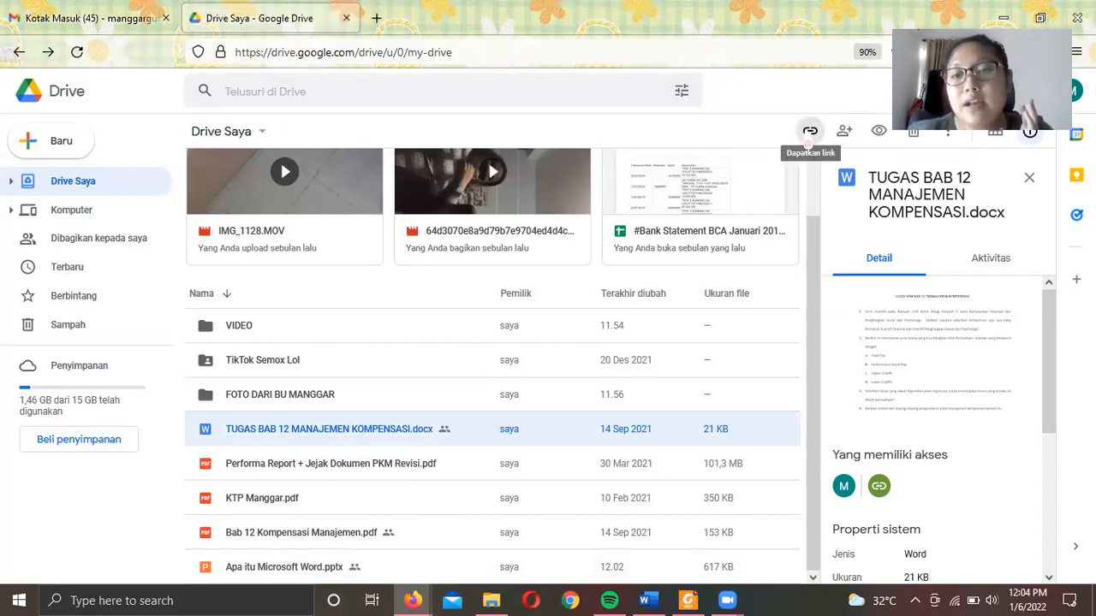
pyautogui.click(810, 131)
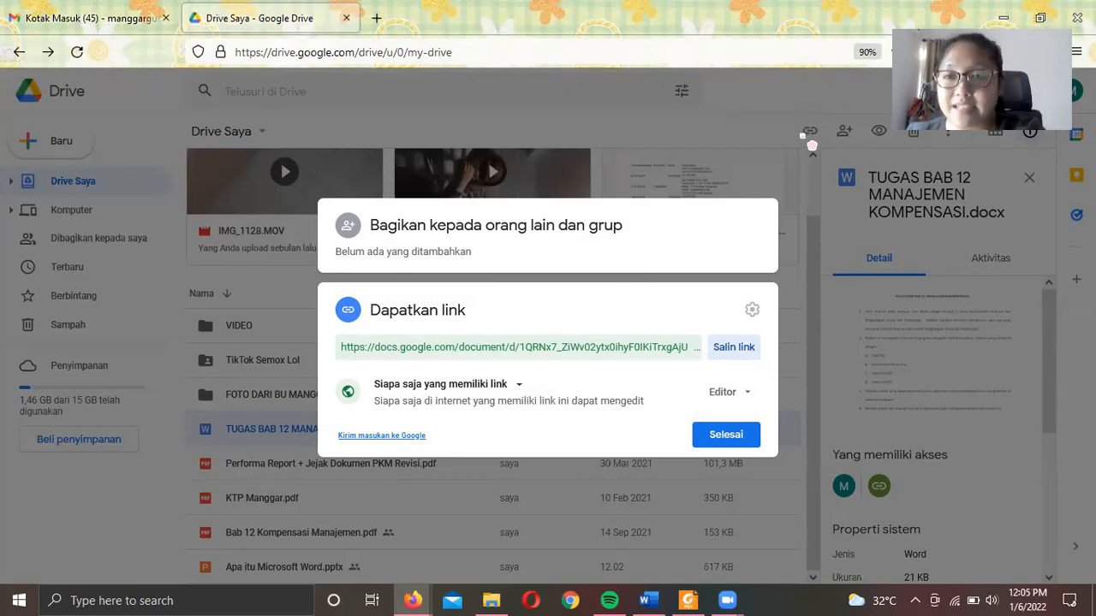
pyautogui.click(812, 173)
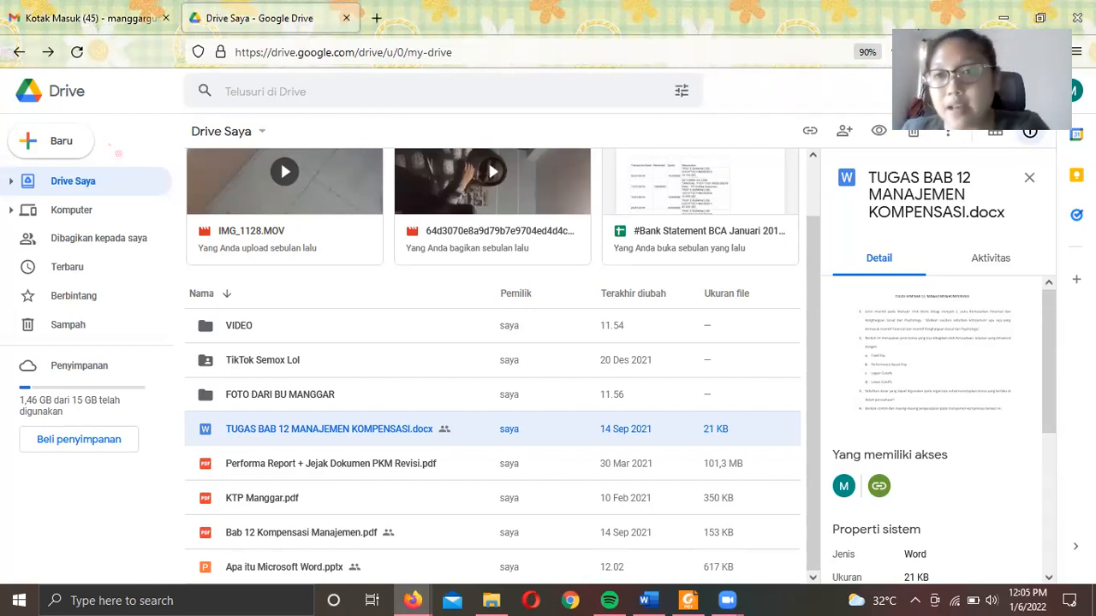
# - Choose Baru > Google Formulir > Formulir kosong to start a blank form
pyautogui.click(69, 156)
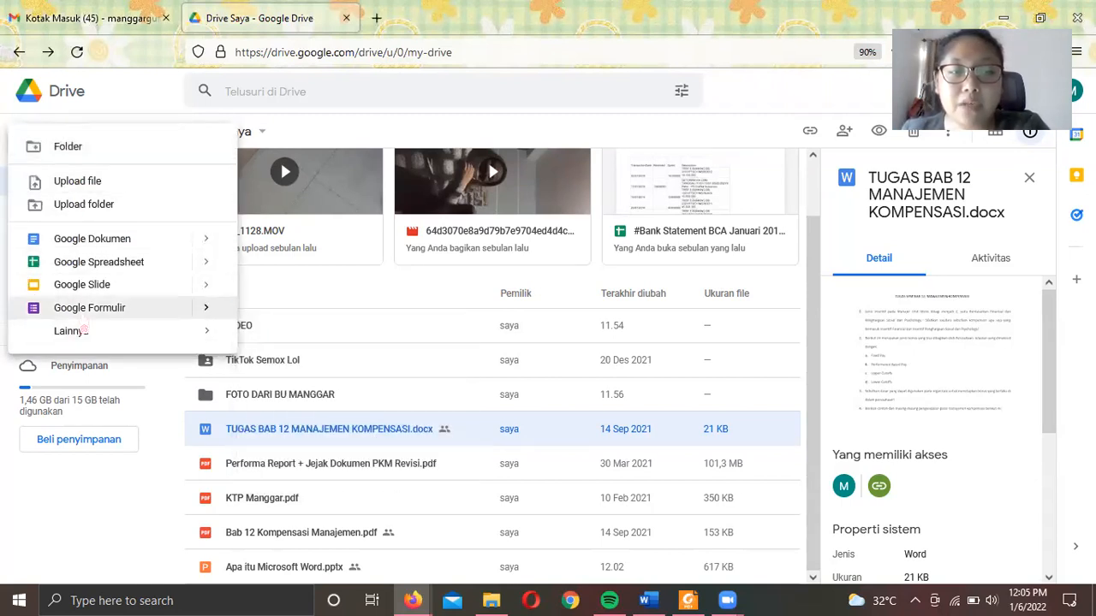
pyautogui.moveTo(215, 316)
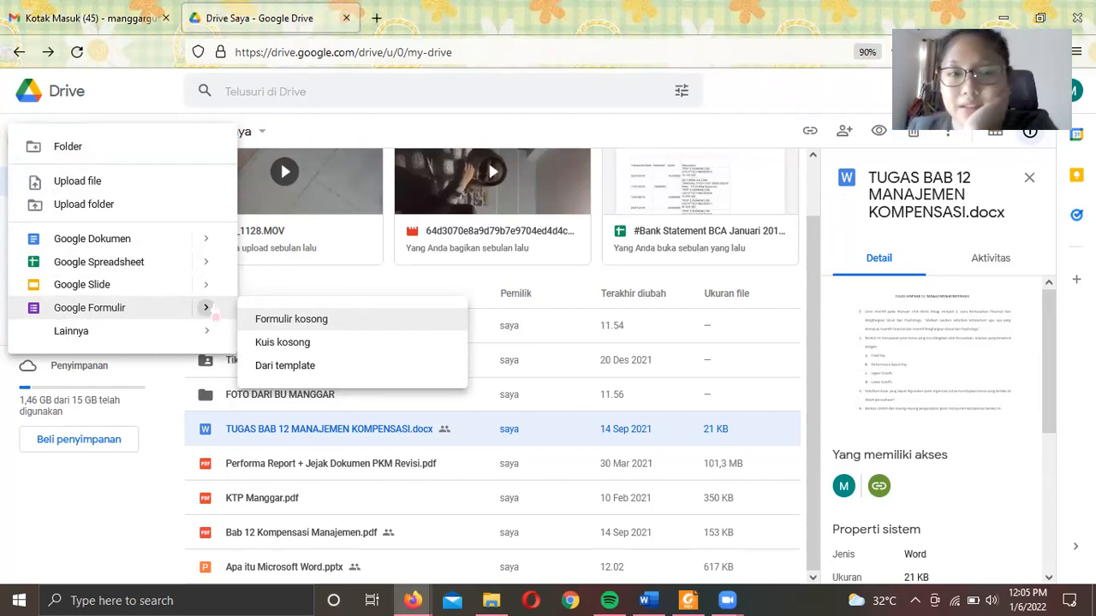
pyautogui.click(325, 324)
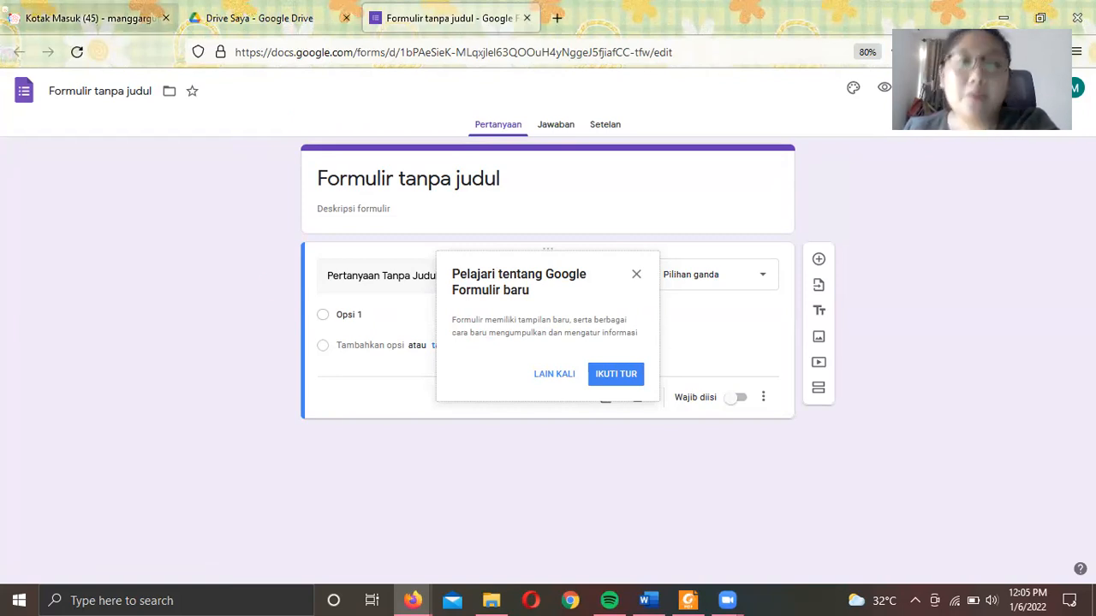
# - Rename the form title to 'Formulir Pendaftaran Anggota Gym'
pyautogui.click(456, 179)
pyautogui.doubleClick(452, 179)
pyautogui.click(510, 177)
pyautogui.moveTo(510, 177); pyautogui.dragTo(286, 178)
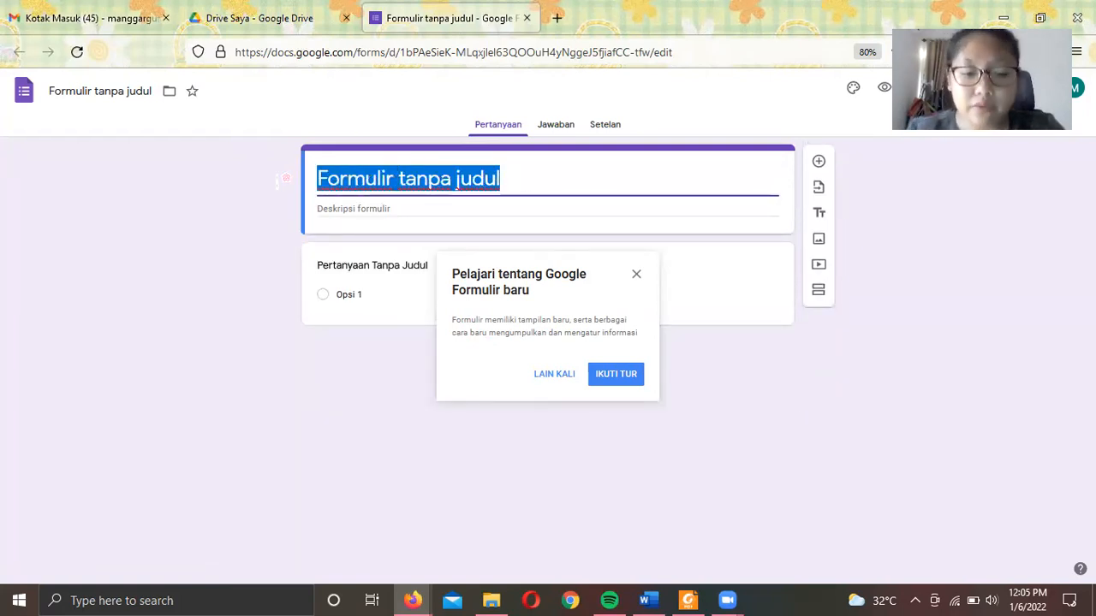
pyautogui.write('FOrm')
pyautogui.press('BackSpace')
pyautogui.press('BackSpace')
pyautogui.press('BackSpace')
pyautogui.write('ormulir Pendaftaran Anggota Gym')
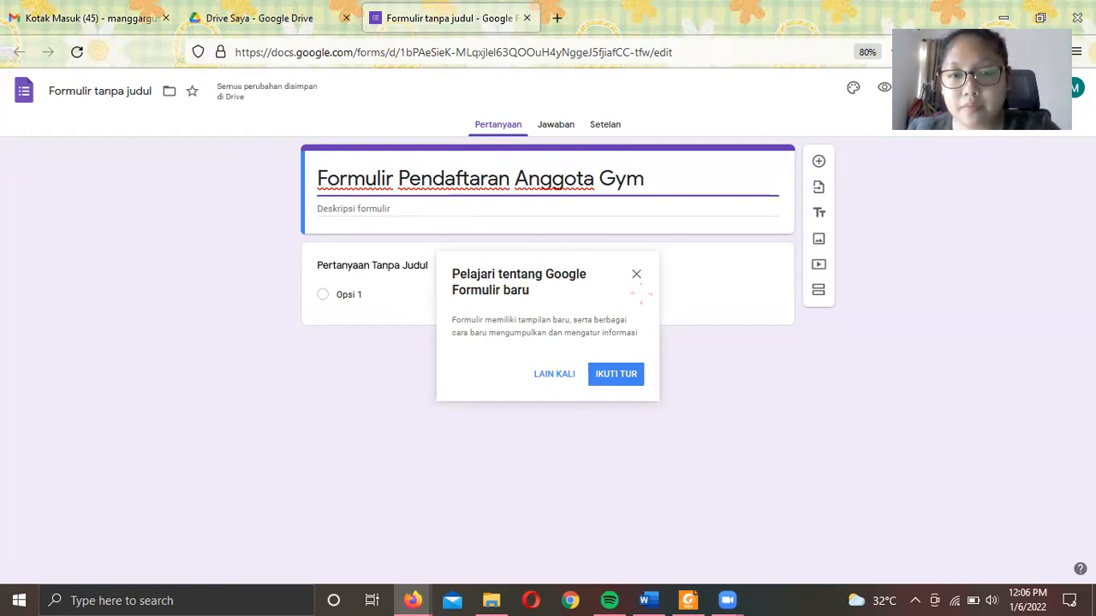
# - Write the description inviting friends to join Gym STIE YKPN by filling in the form
pyautogui.click(635, 274)
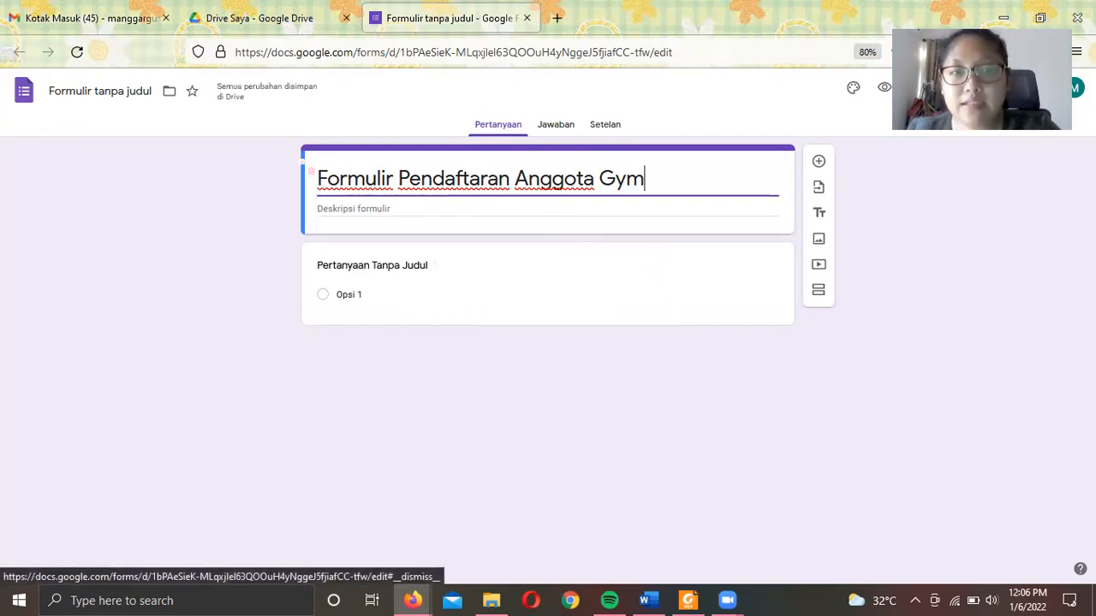
pyautogui.click(363, 207)
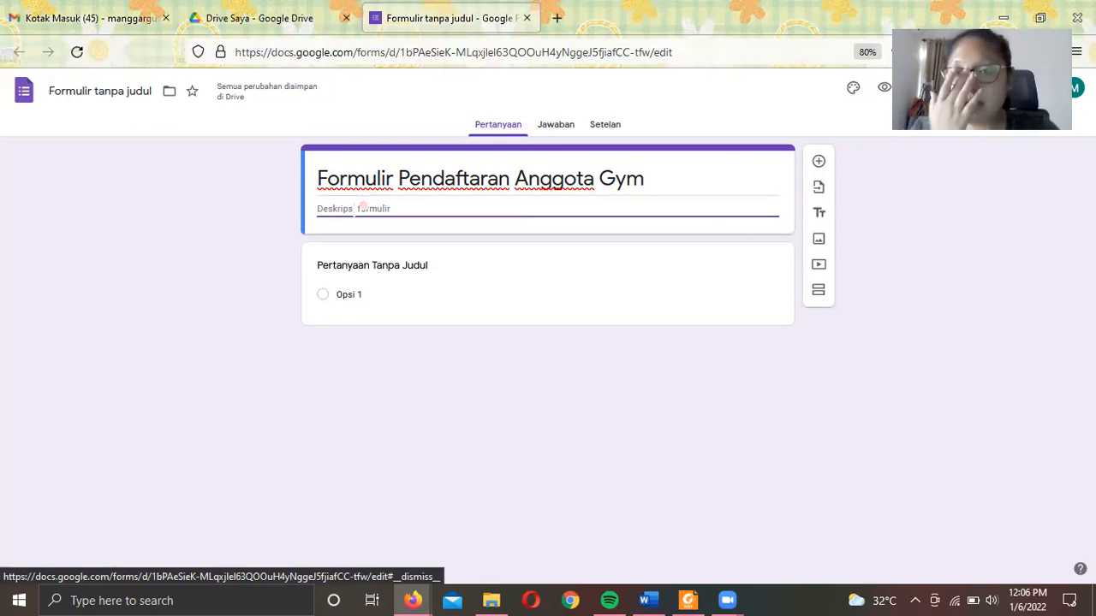
pyautogui.write('Silakan')
pyautogui.press('BackSpace')
pyautogui.press('BackSpace')
pyautogui.press('BackSpace')
pyautogui.press('BackSpace')
pyautogui.press('BackSpace')
pyautogui.press('BackSpace')
pyautogui.press('BackSpace')
pyautogui.write('B')
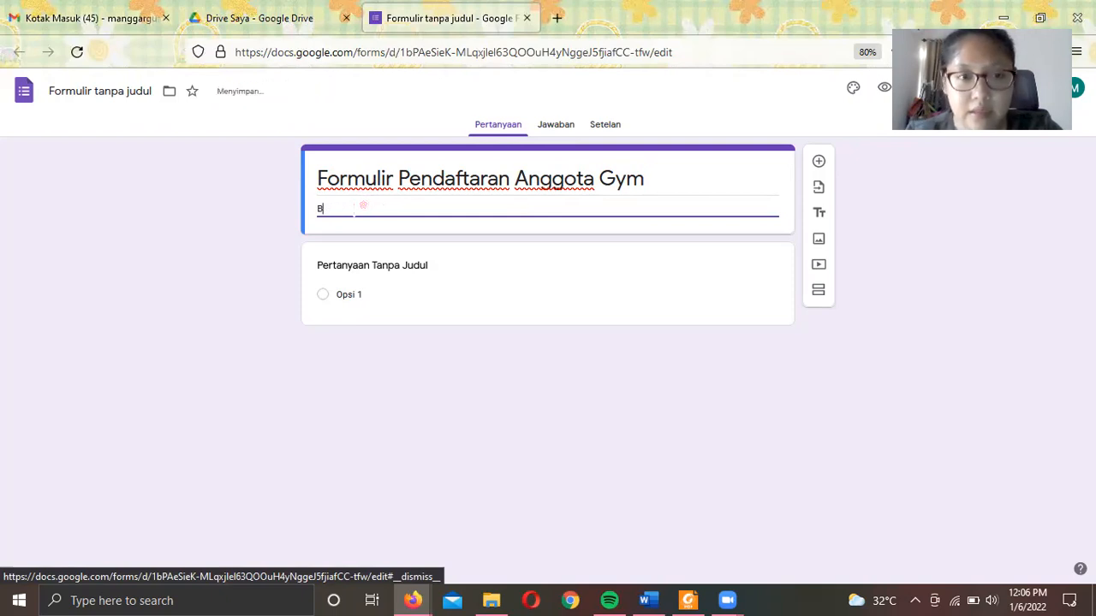
pyautogui.write('agi')
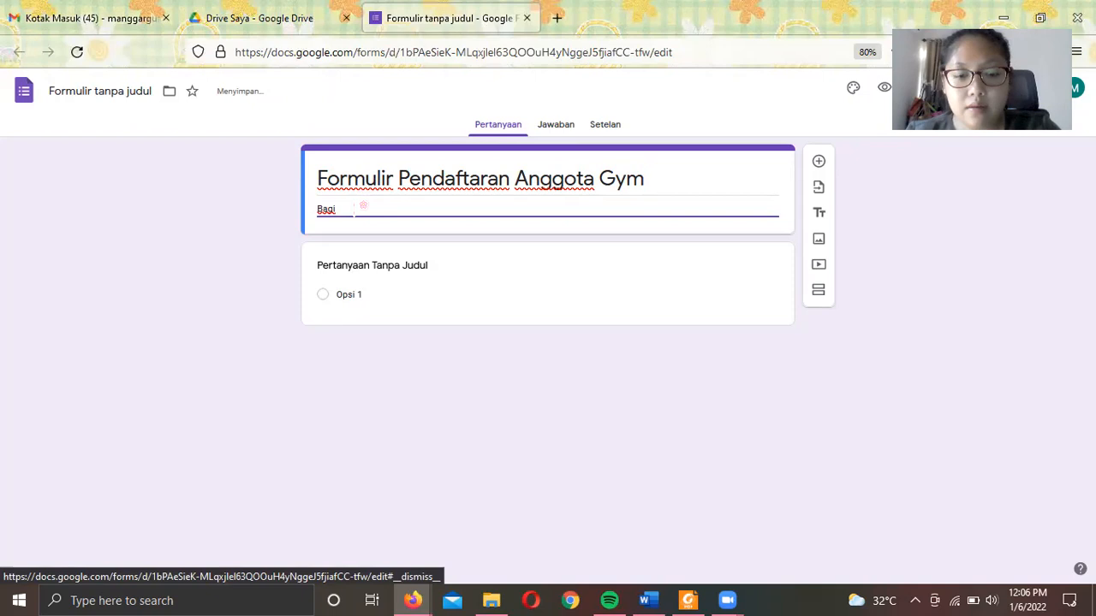
pyautogui.write(' teman-teman ')
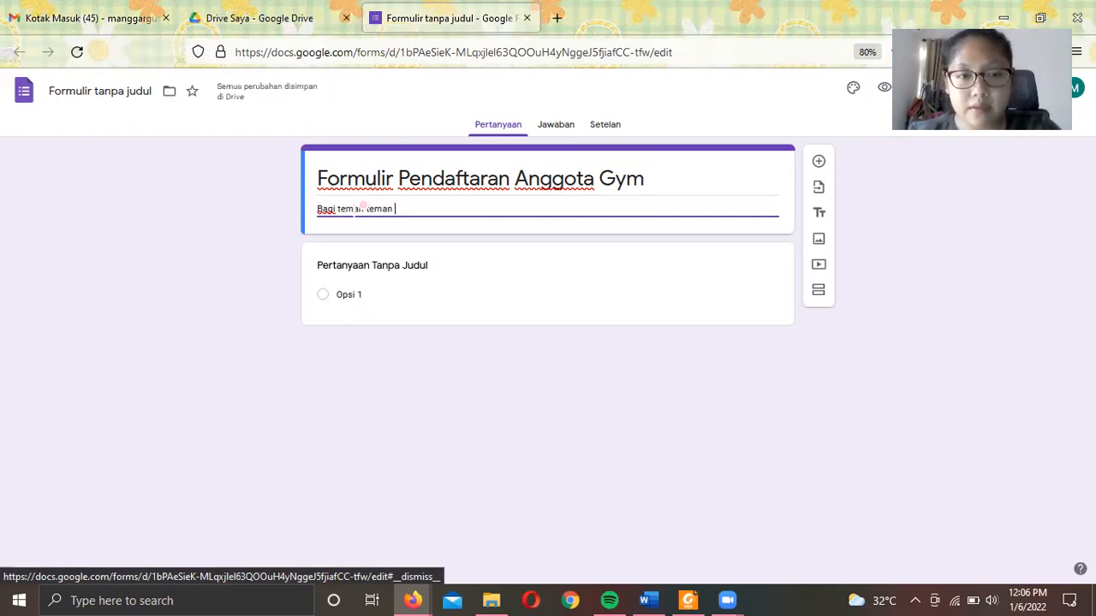
pyautogui.write('yang berniat')
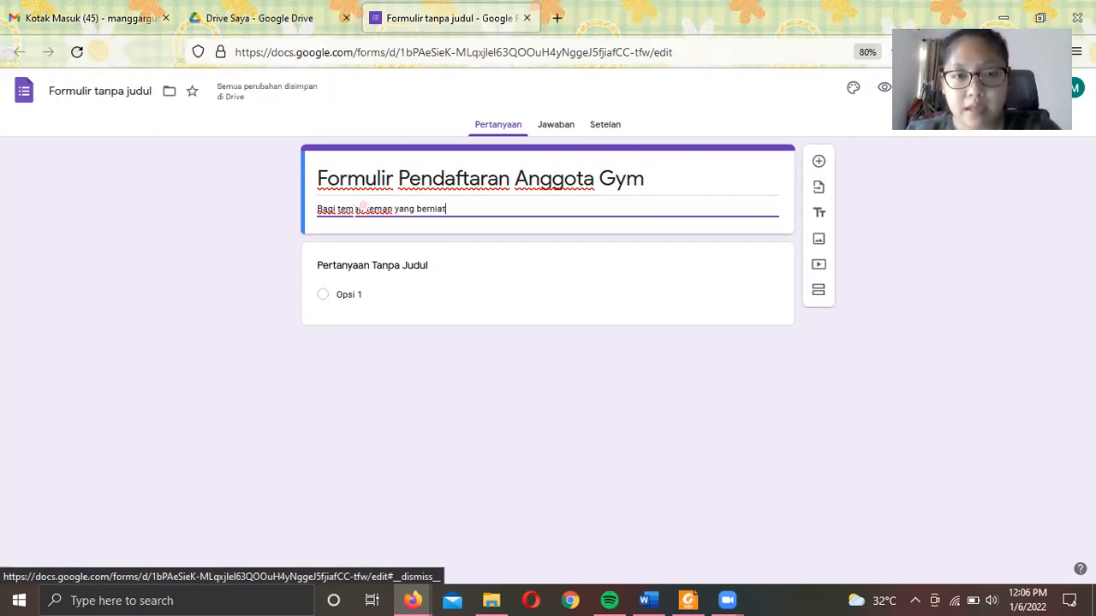
pyautogui.write(' untuk bergabu')
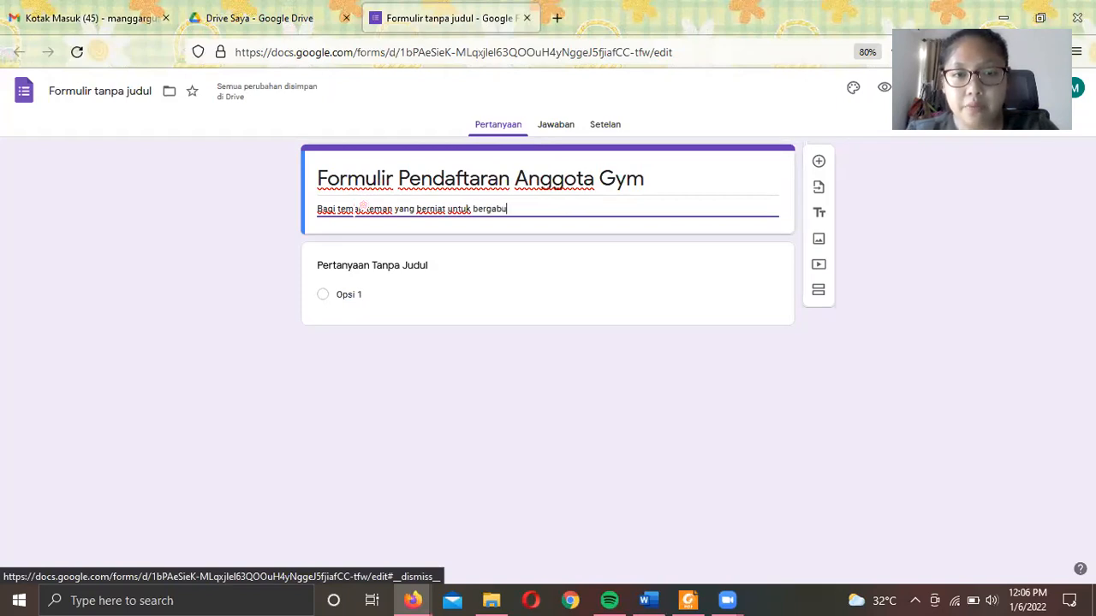
pyautogui.write('ng dengan Gym ')
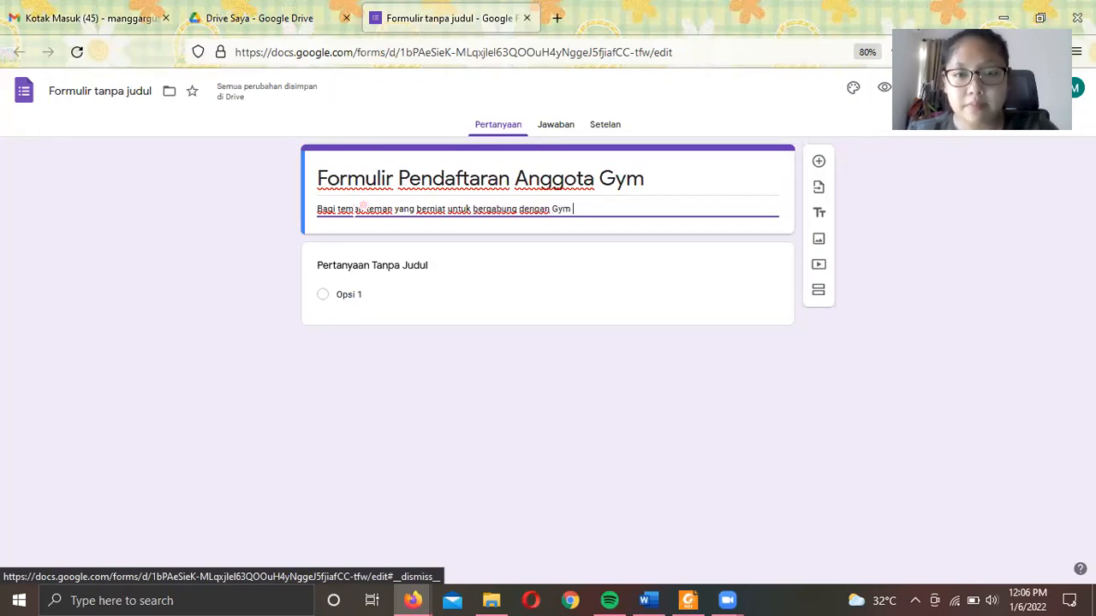
pyautogui.write('STIE YKPN')
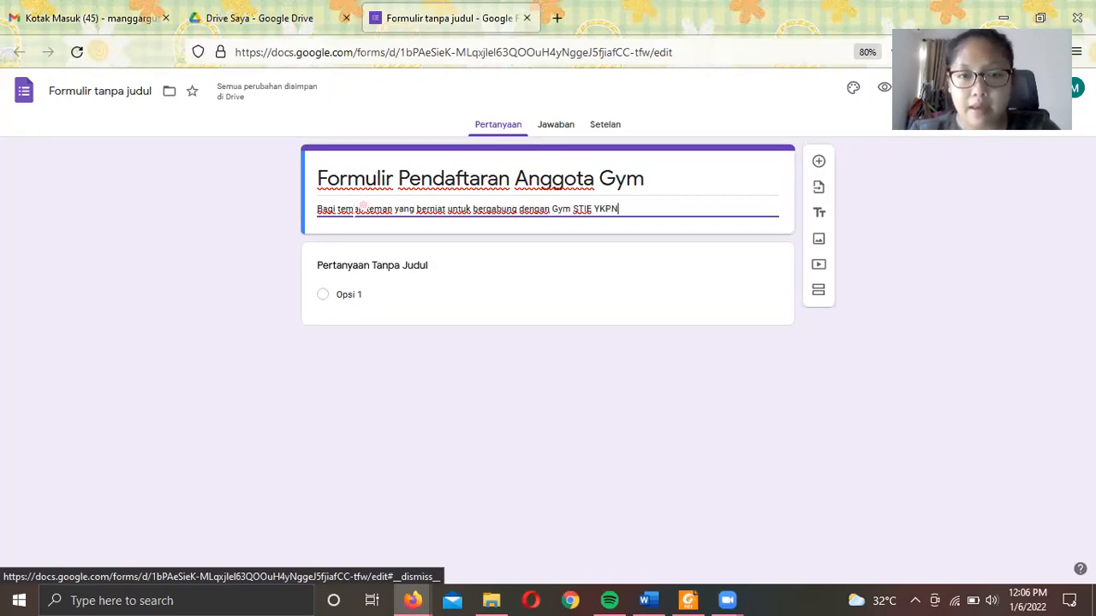
pyautogui.write(', silahkan ')
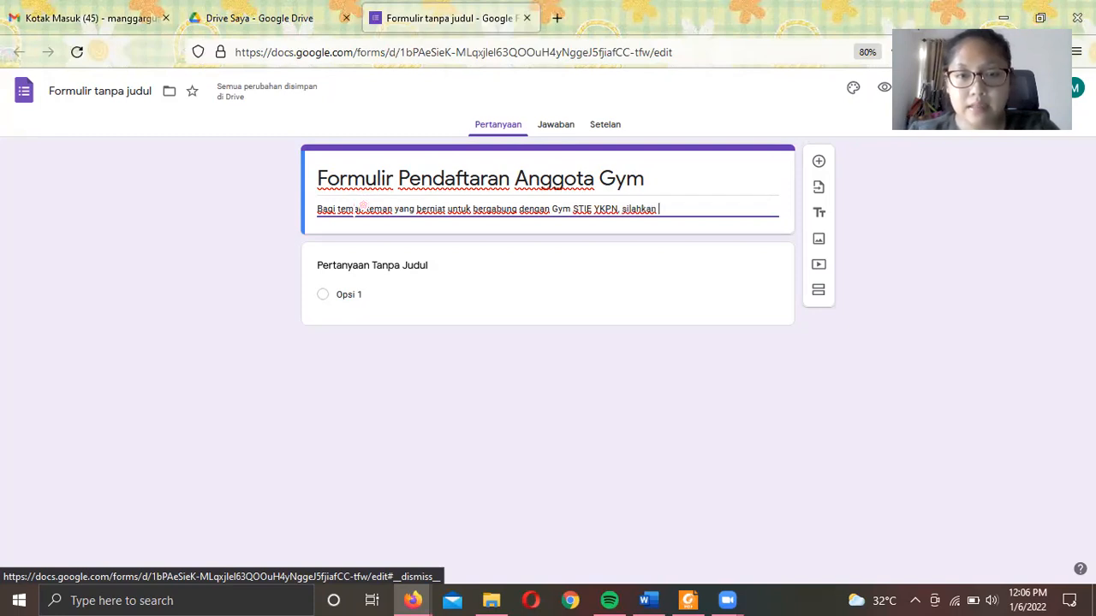
pyautogui.write('teman-taman')
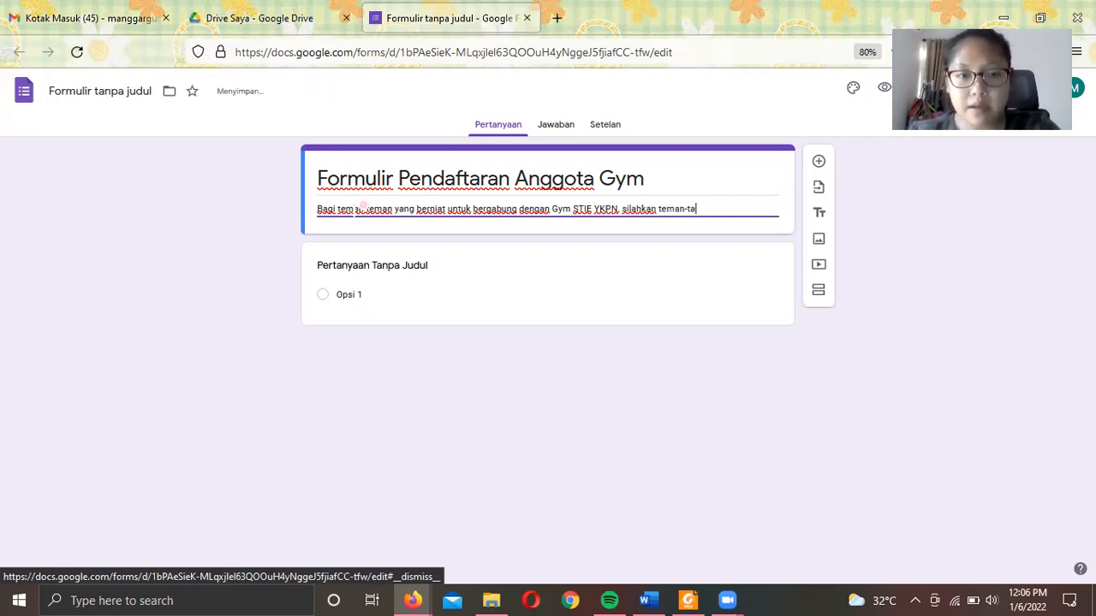
pyautogui.press('BackSpace')
pyautogui.press('BackSpace')
pyautogui.press('BackSpace')
pyautogui.press('BackSpace')
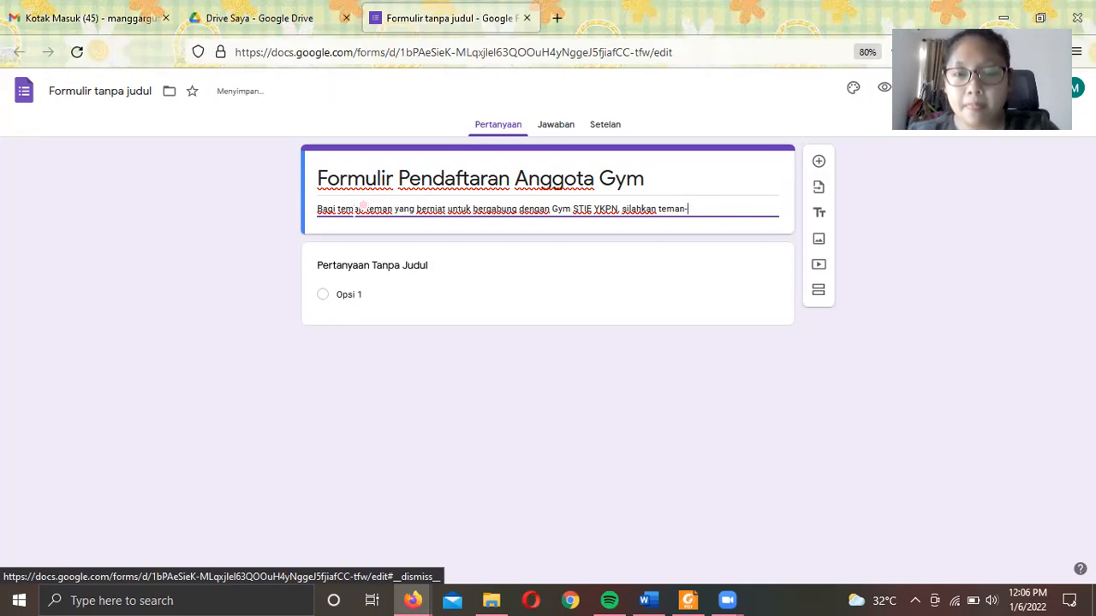
pyautogui.write('teman')
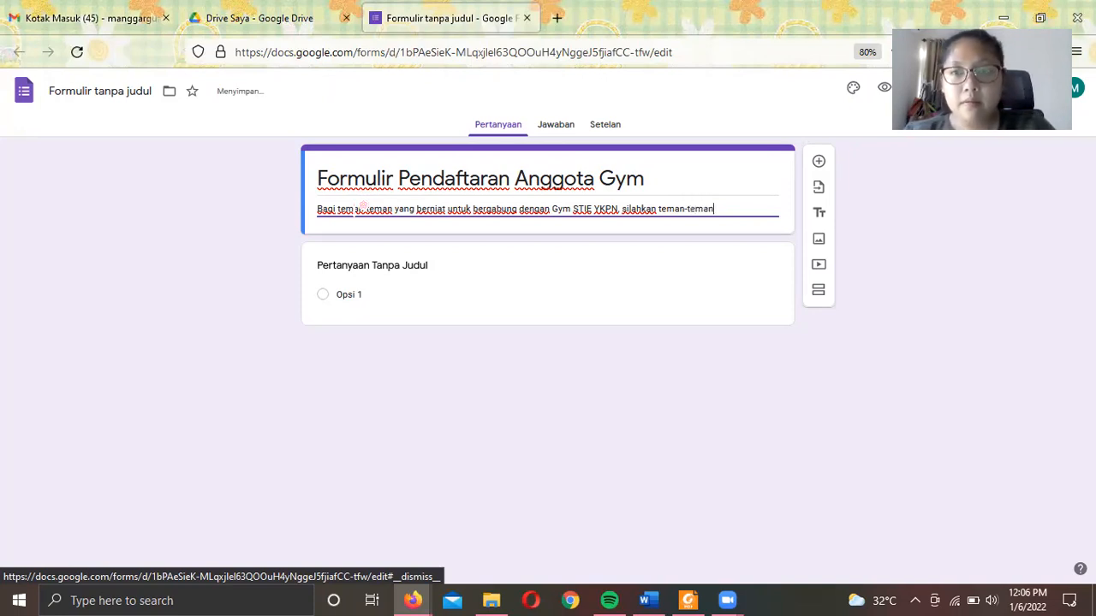
pyautogui.write(' isi formuli')
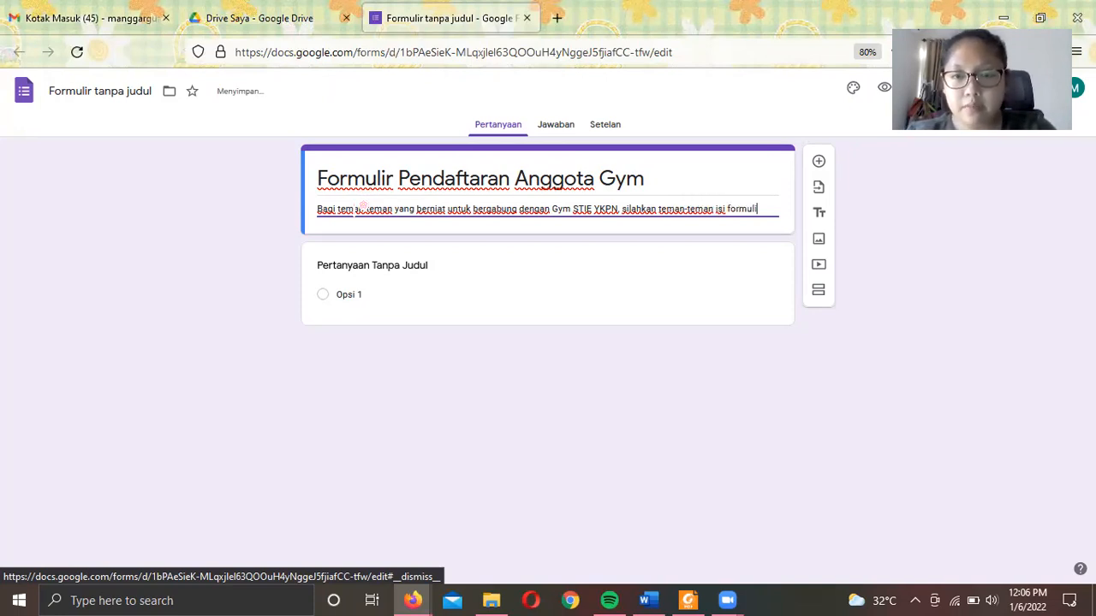
pyautogui.write('r pendaftara')
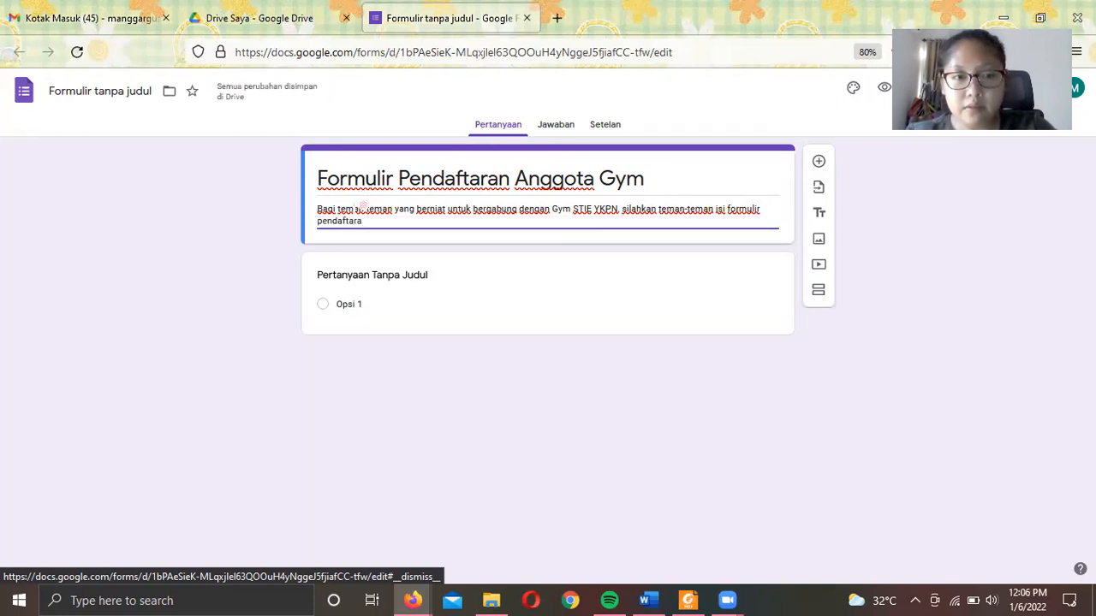
pyautogui.write('n ')
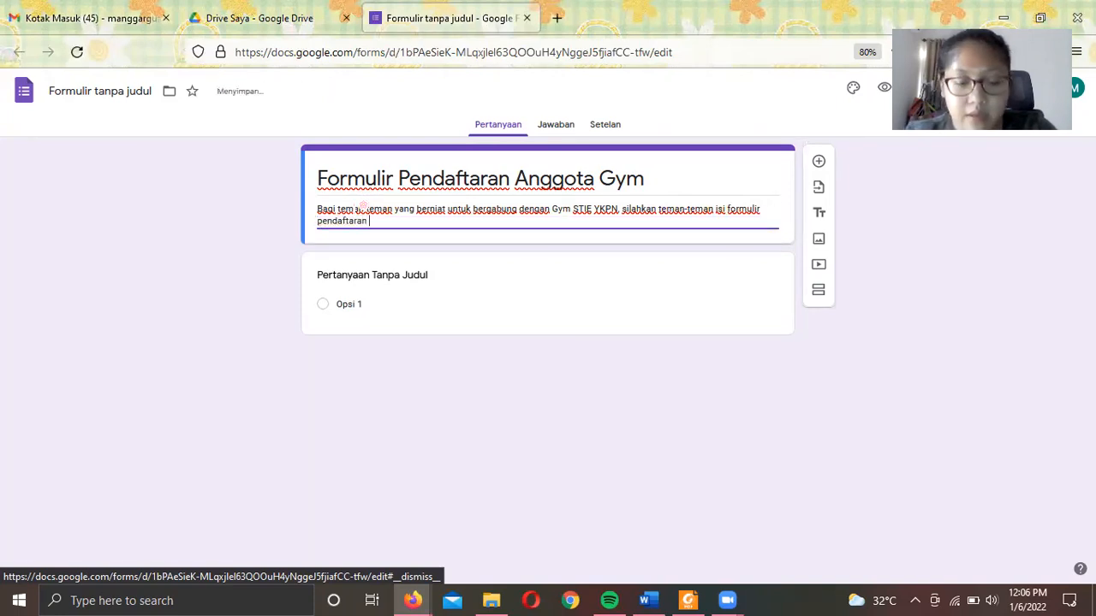
pyautogui.write('berikut ini.')
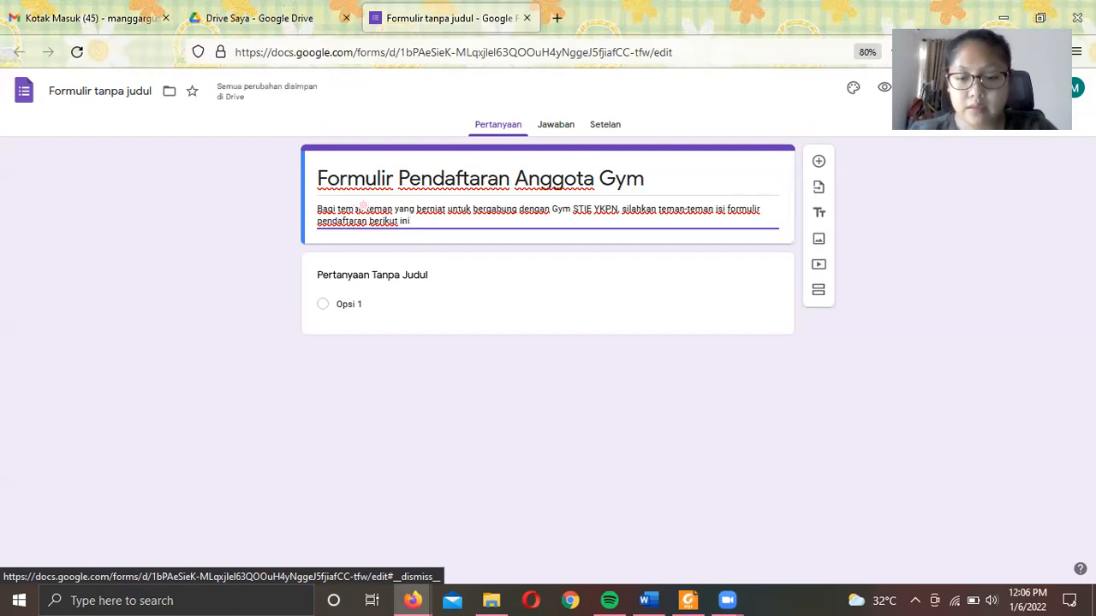
# - End the description with 'Terima Kasih,' and the author's initials on separate lines
pyautogui.press('Return')
pyautogui.write('Terima')
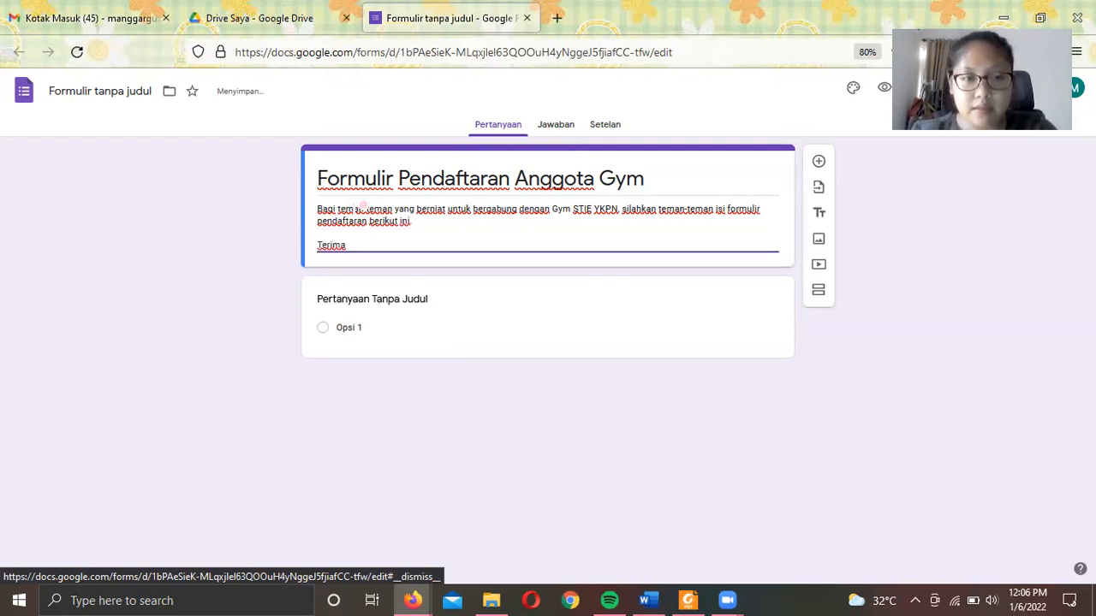
pyautogui.write(' Kasih,')
pyautogui.press('Return')
pyautogui.write('MG')
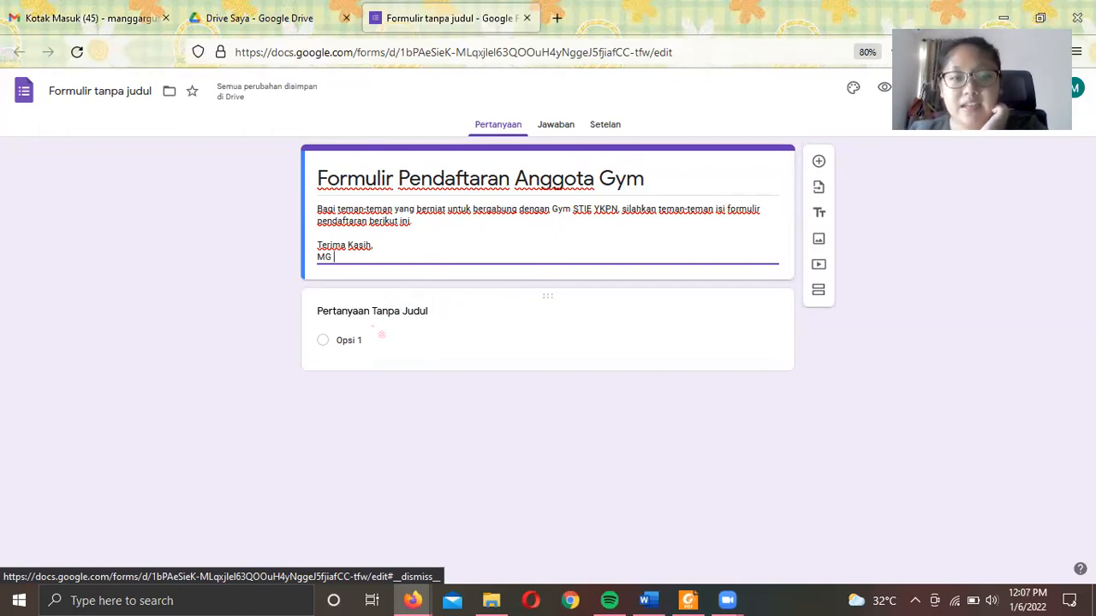
pyautogui.click(379, 336)
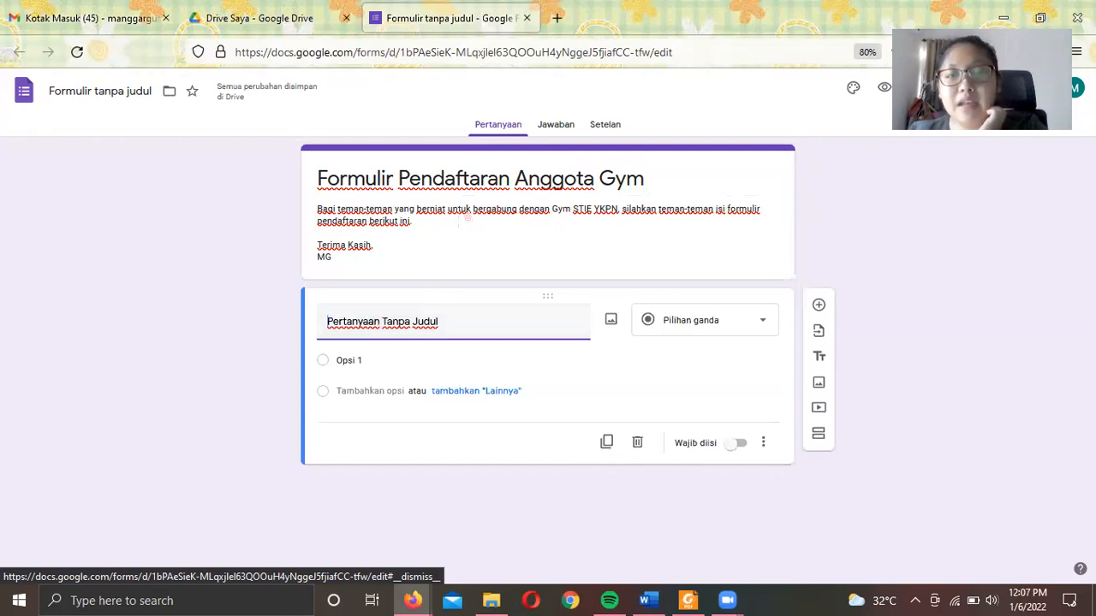
# - Replace the placeholder question title with 'Nama' after erasing a mistyped 'Jenis Kelmain'
pyautogui.moveTo(466, 324); pyautogui.dragTo(279, 323)
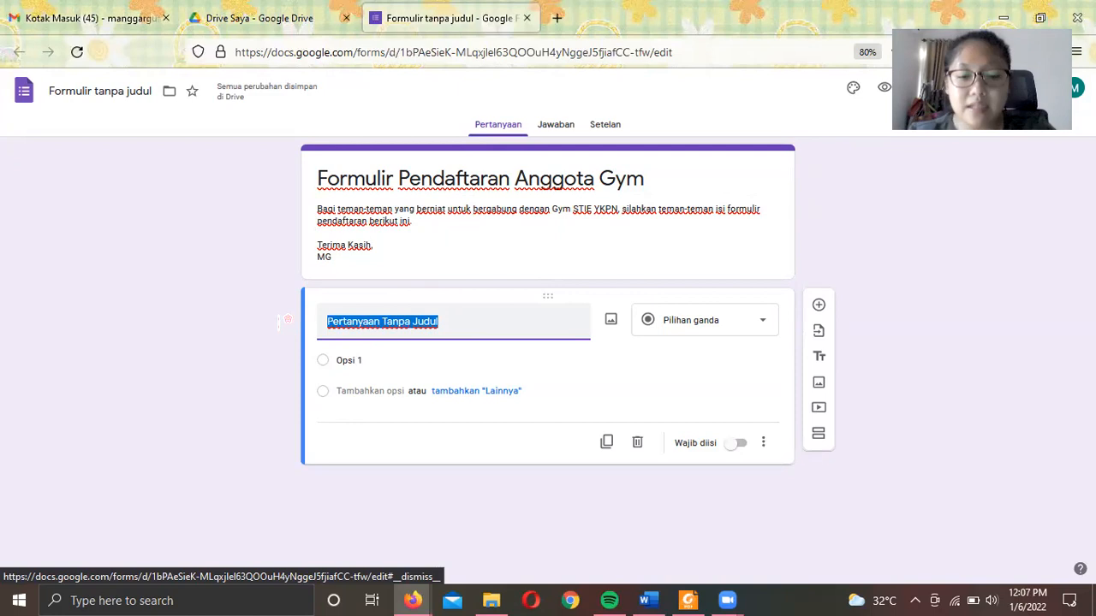
pyautogui.write('Jeni')
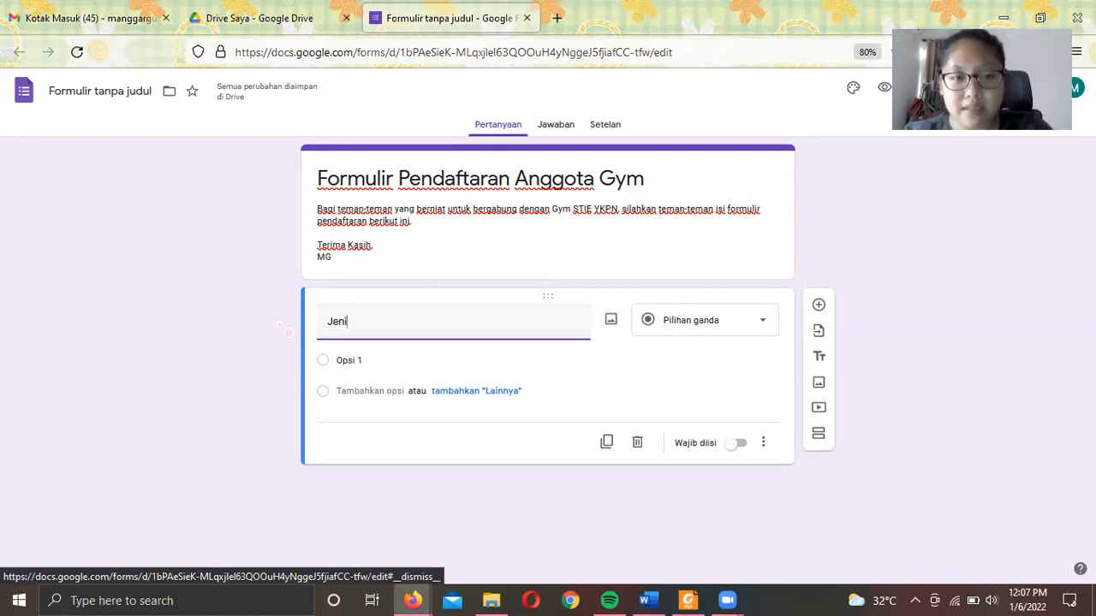
pyautogui.write('s Kelmain')
pyautogui.press('BackSpace')
pyautogui.press('BackSpace')
pyautogui.press('BackSpace')
pyautogui.press('BackSpace')
pyautogui.press('BackSpace')
pyautogui.press('BackSpace')
pyautogui.press('BackSpace')
pyautogui.press('BackSpace')
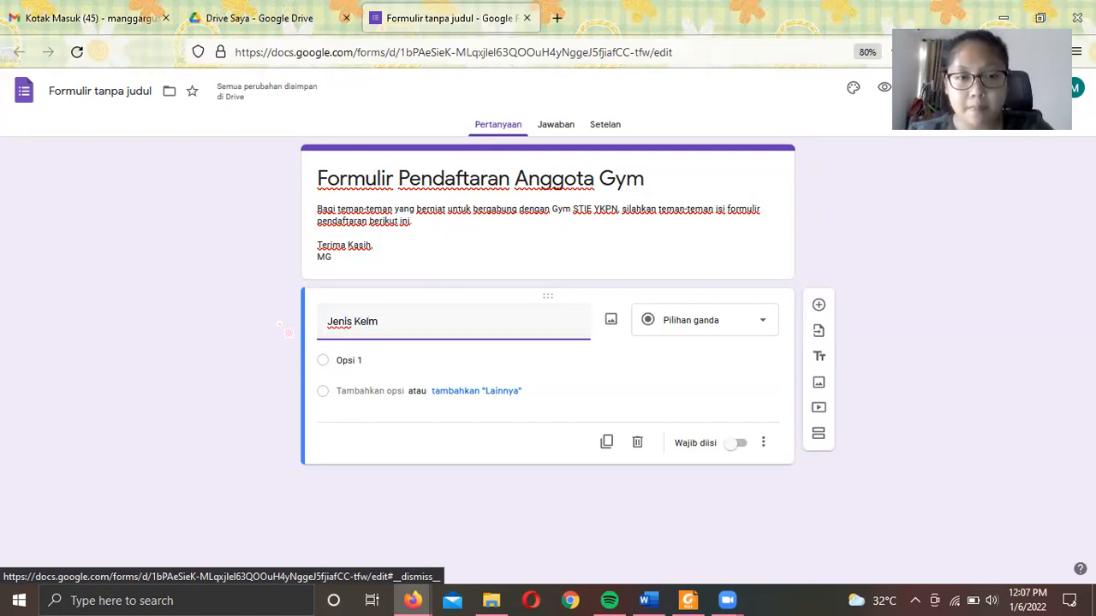
pyautogui.press('BackSpace')
pyautogui.press('BackSpace')
pyautogui.press('BackSpace')
pyautogui.press('BackSpace')
pyautogui.press('BackSpace')
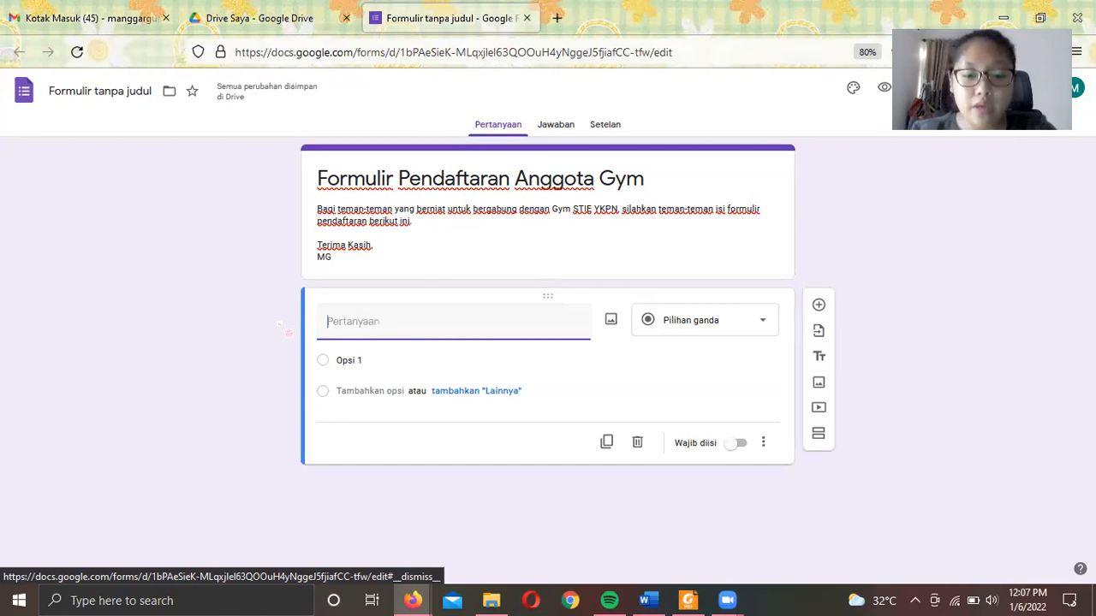
pyautogui.write('Nama')
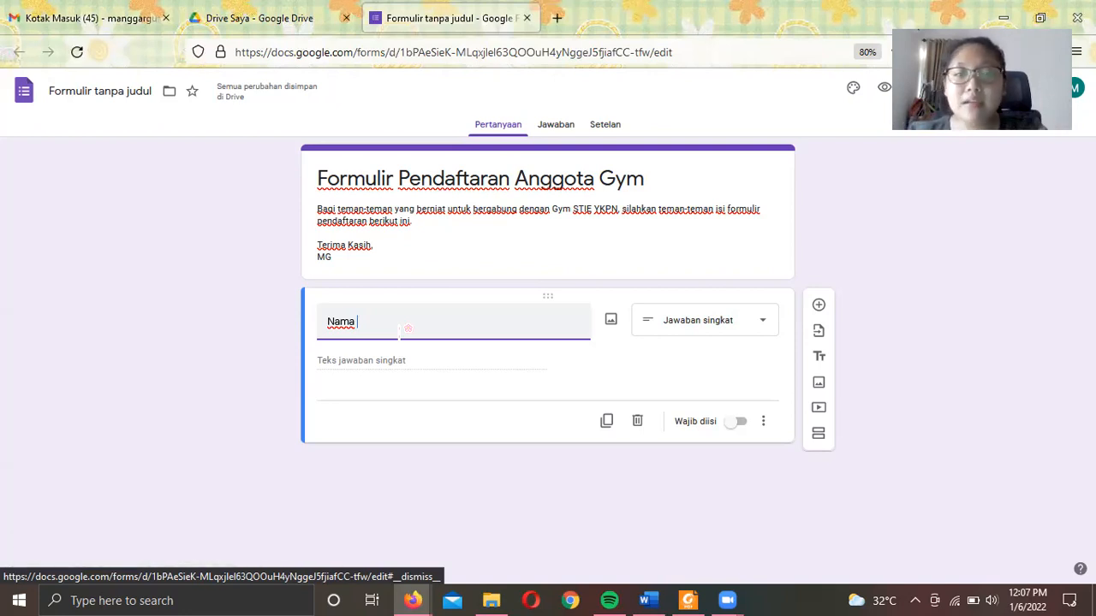
# - Try the Paragraf, multiple-choice, checkbox and drop-down answer types on the Nama question
pyautogui.click(682, 324)
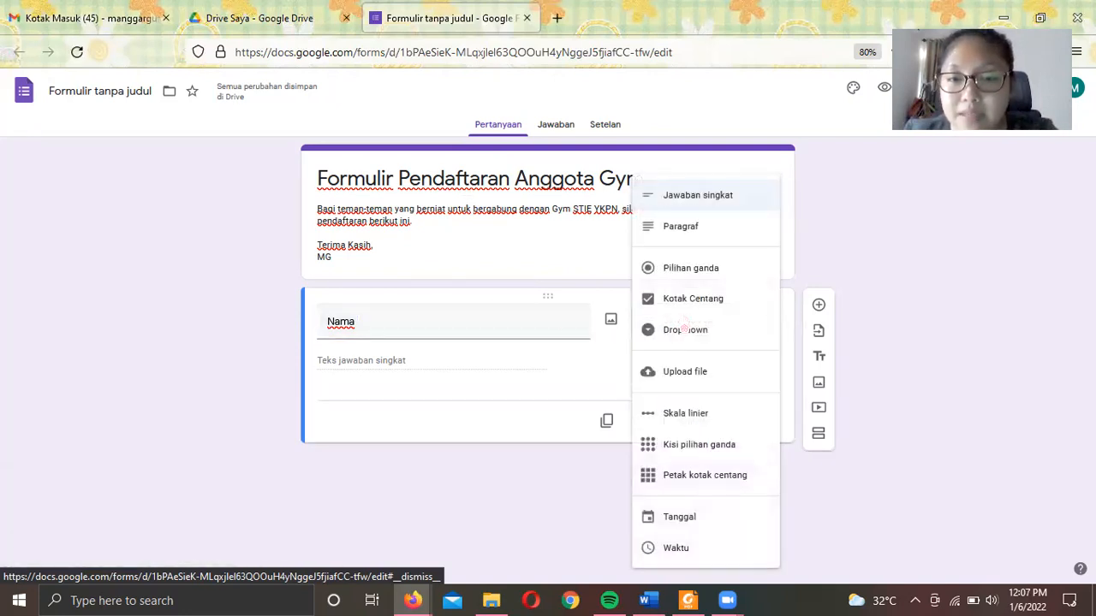
pyautogui.click(485, 326)
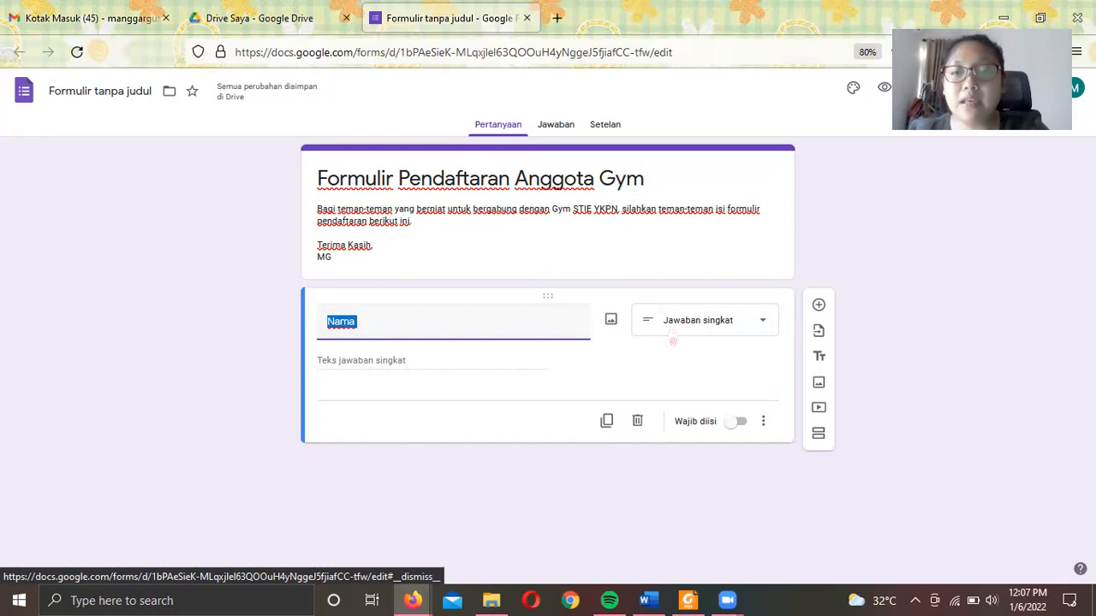
pyautogui.click(731, 330)
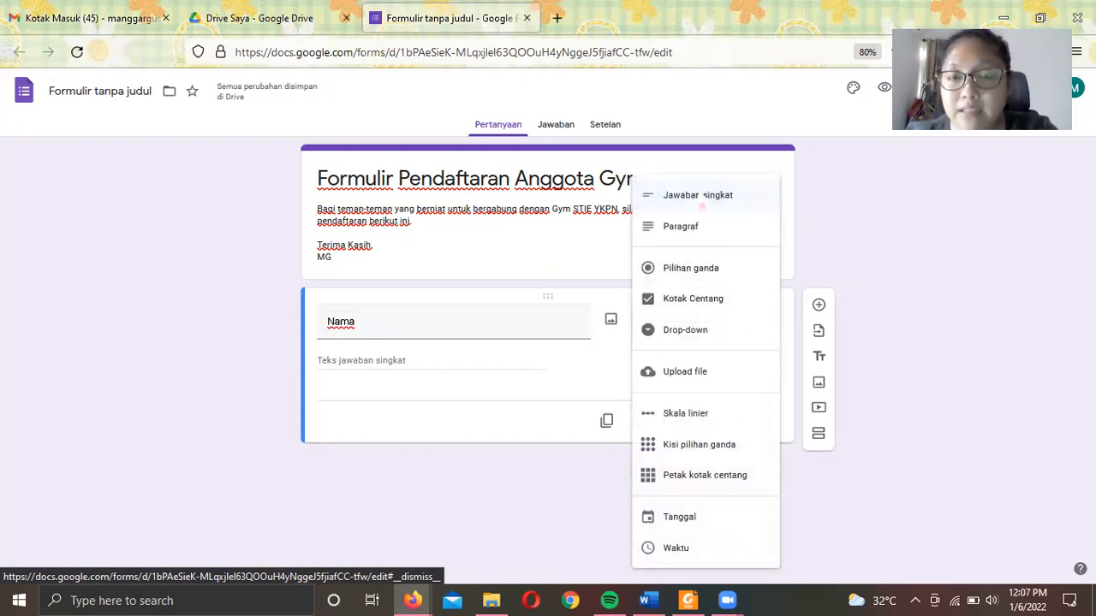
pyautogui.click(700, 227)
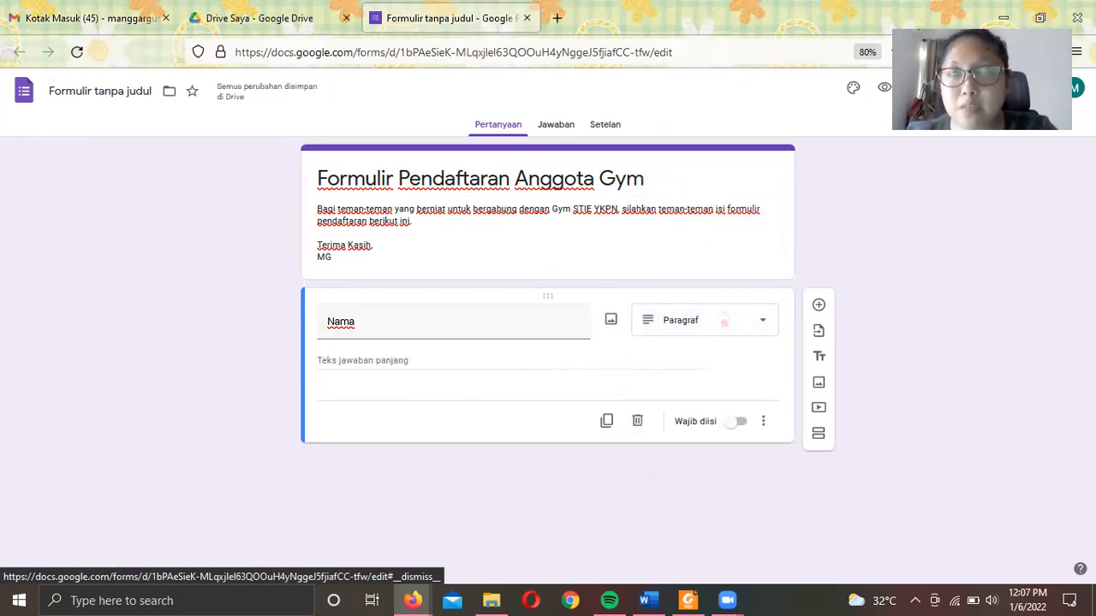
pyautogui.click(704, 334)
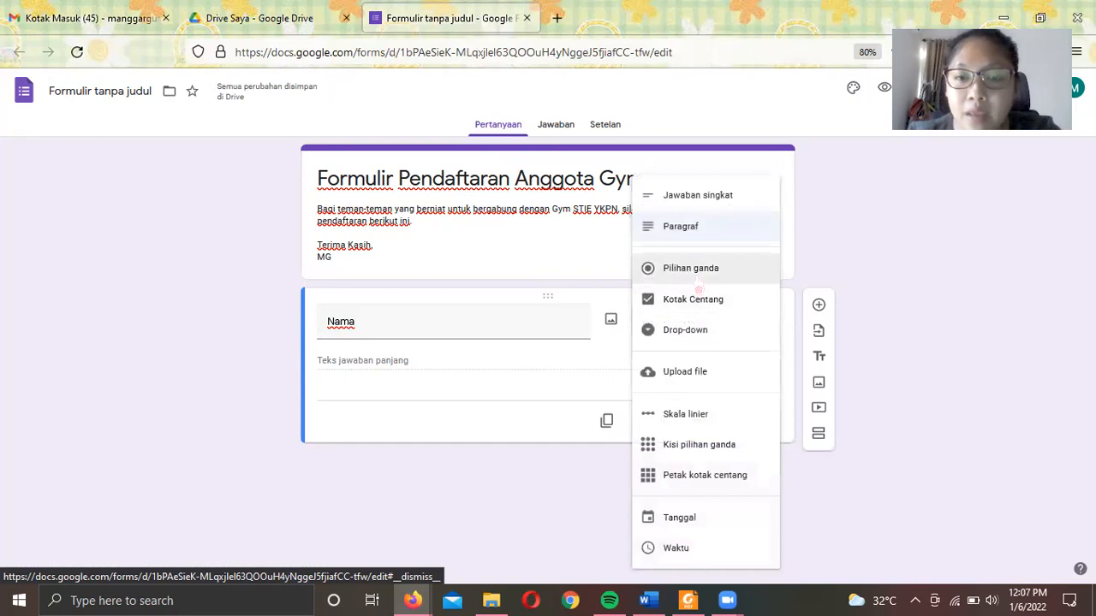
pyautogui.click(690, 268)
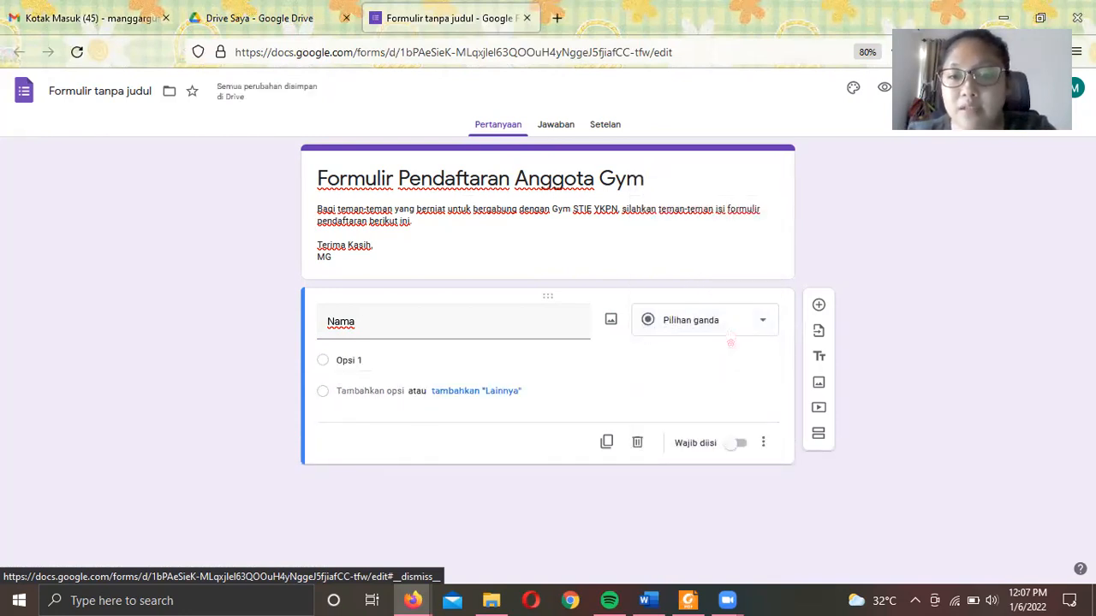
pyautogui.click(730, 336)
pyautogui.click(720, 304)
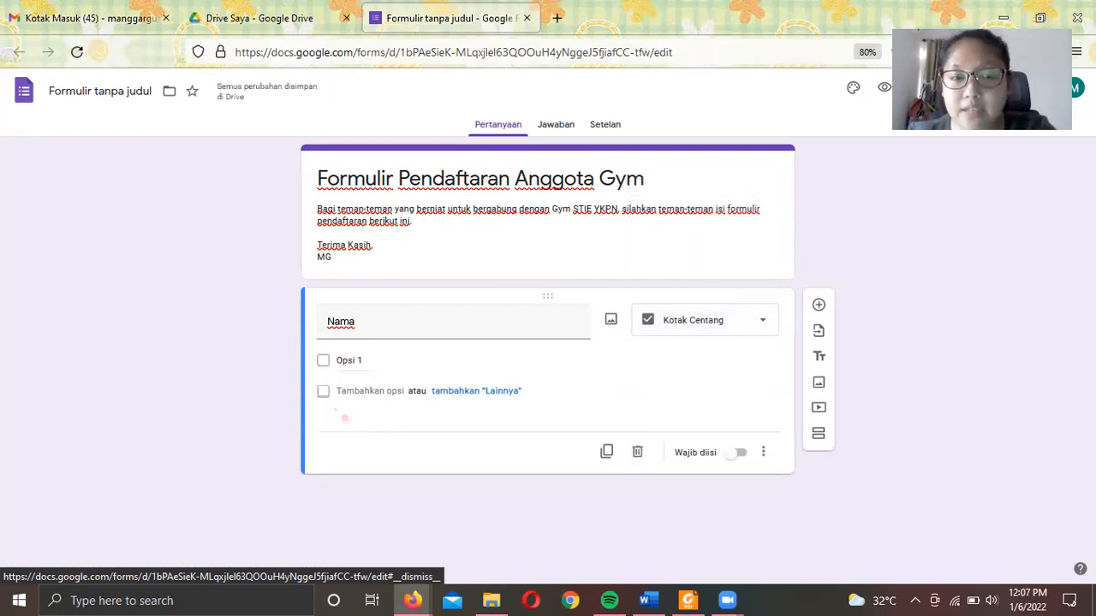
pyautogui.click(688, 322)
pyautogui.click(690, 335)
# - Try file upload (cancelled), then a linear scale starting at 1 for Nama
pyautogui.click(712, 321)
pyautogui.click(693, 385)
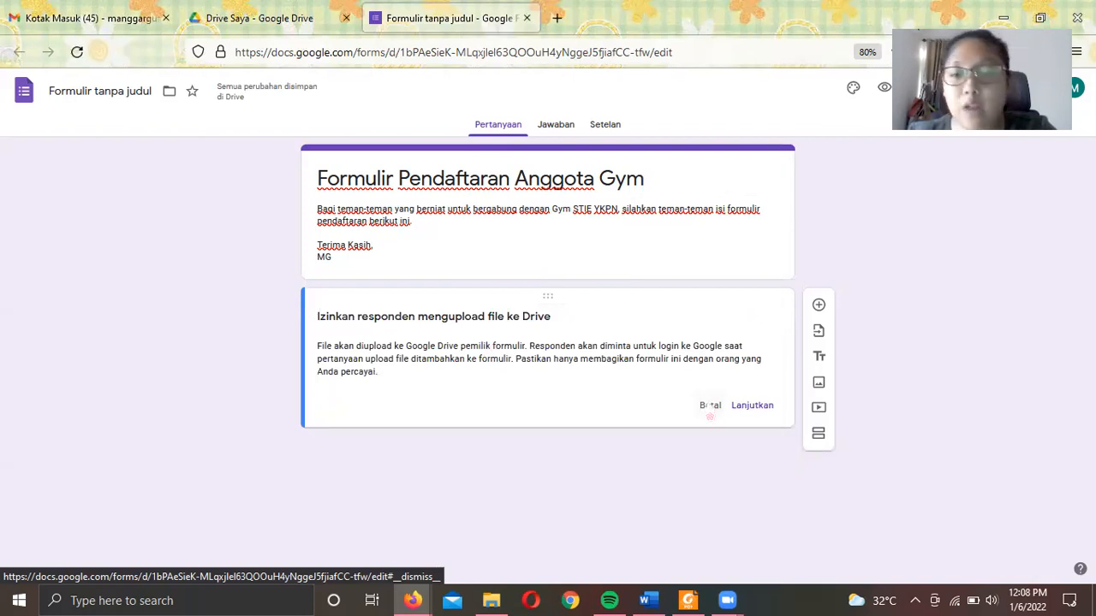
pyautogui.click(710, 406)
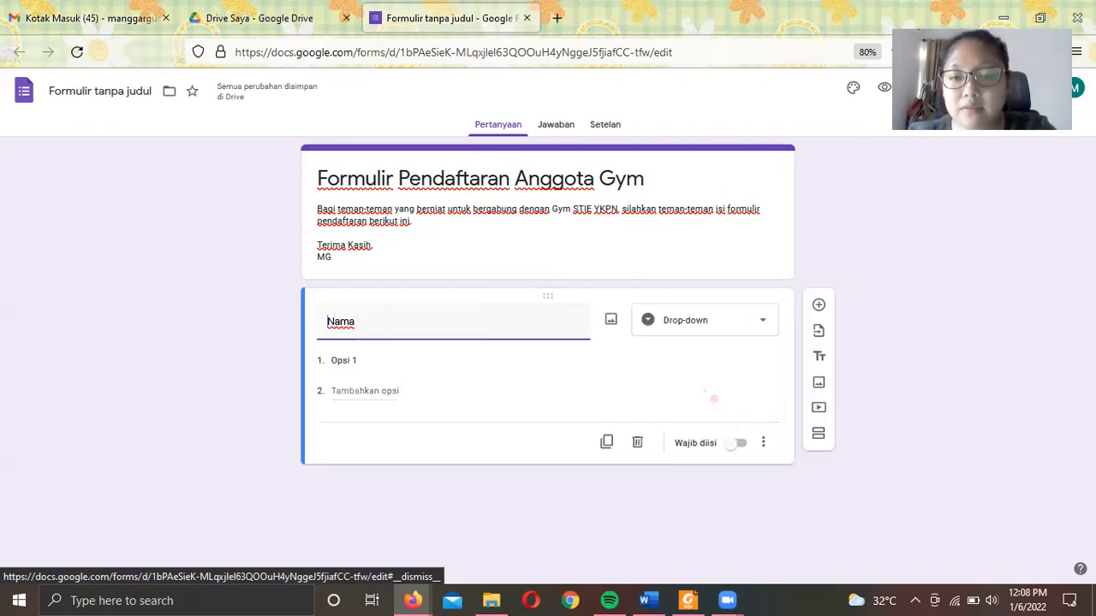
pyautogui.click(690, 334)
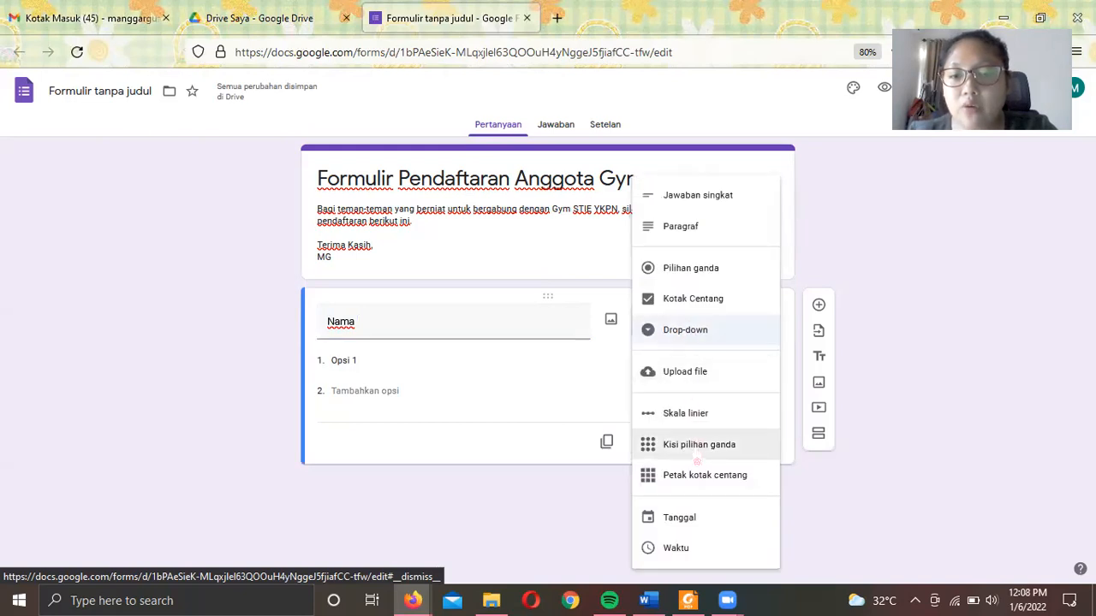
pyautogui.click(698, 413)
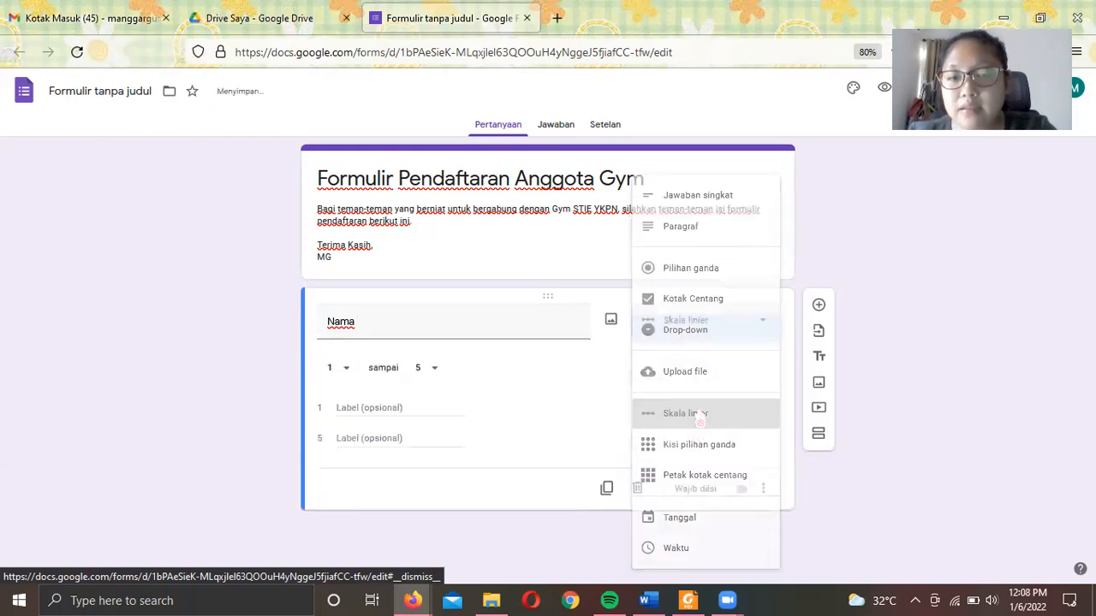
pyautogui.click(343, 374)
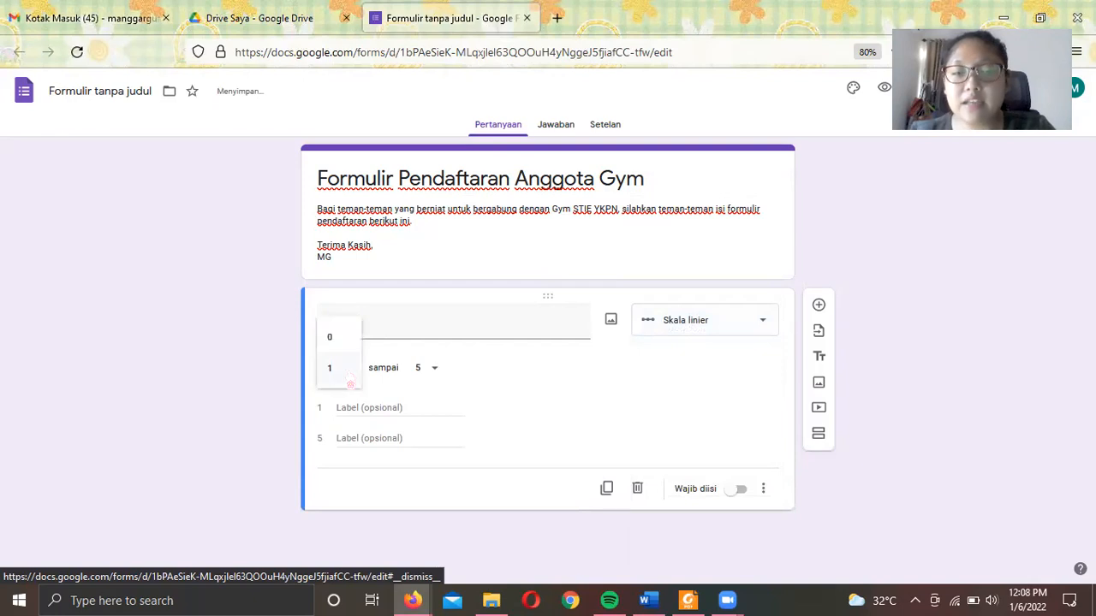
pyautogui.click(579, 407)
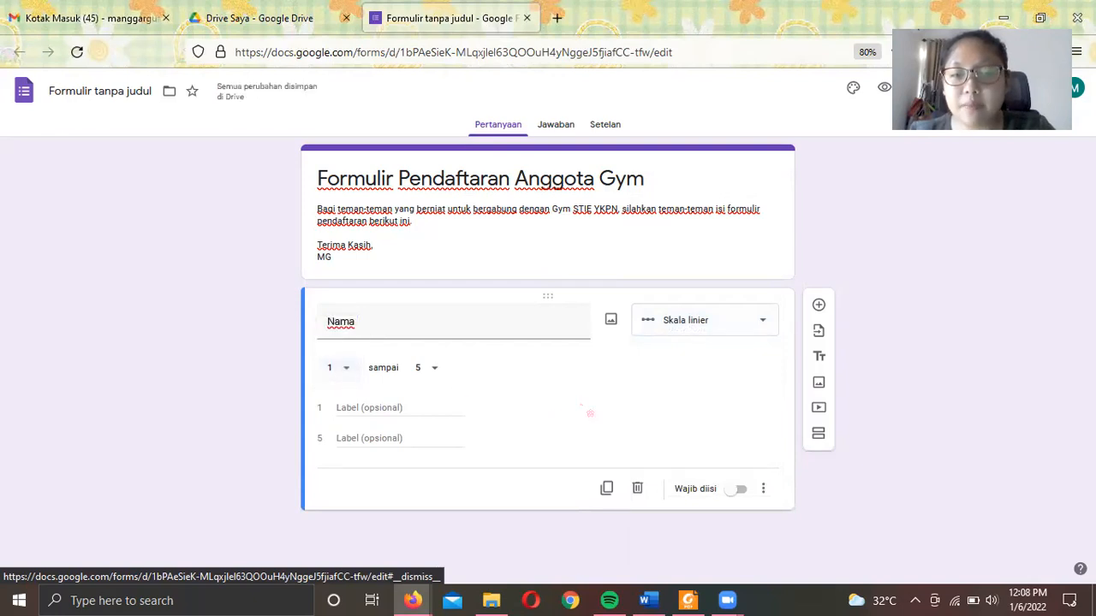
pyautogui.click(709, 334)
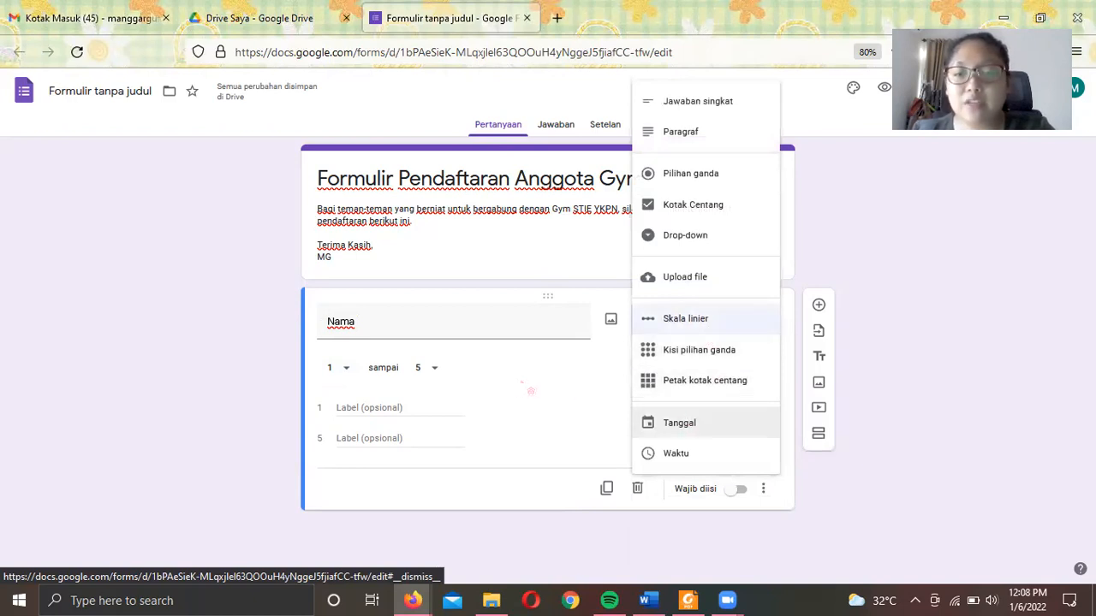
pyautogui.click(486, 328)
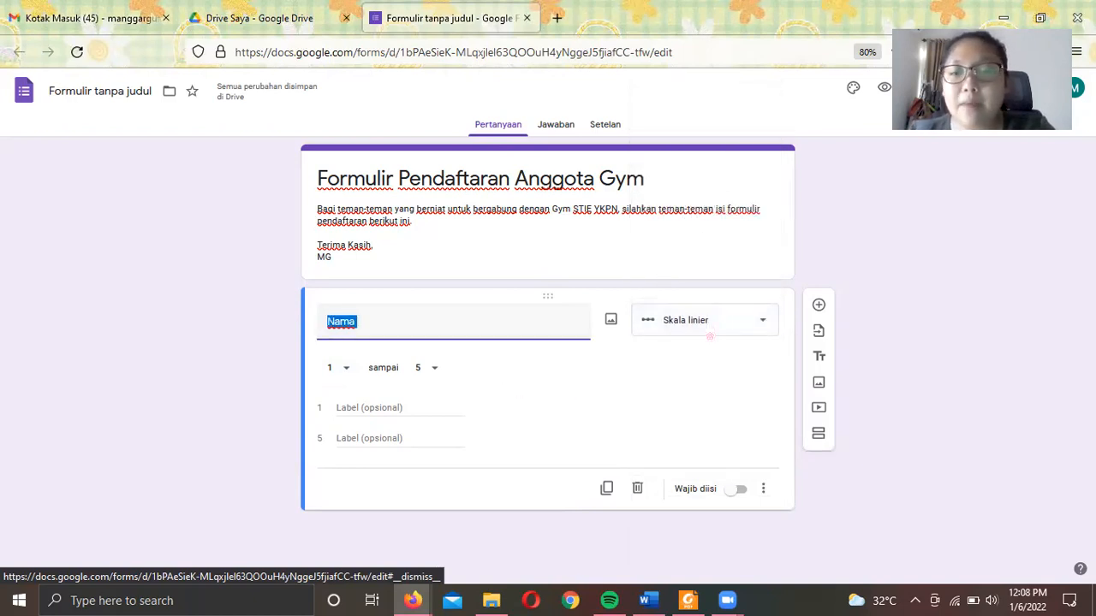
# - Set Nama to Jawaban singkat (short answer) and start inserting an image
pyautogui.click(710, 333)
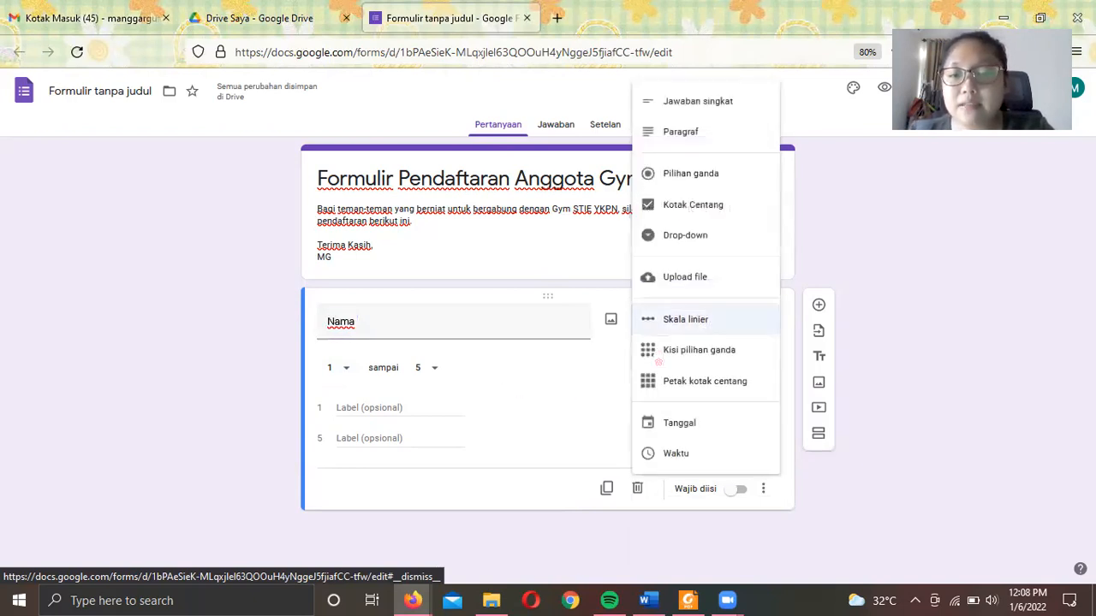
pyautogui.click(689, 103)
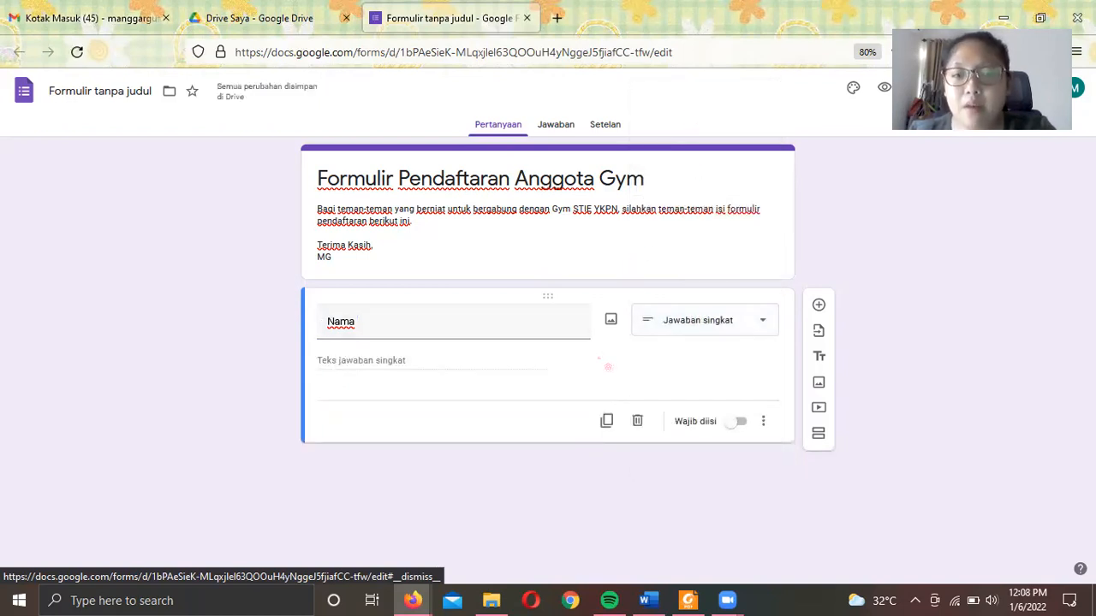
pyautogui.click(613, 327)
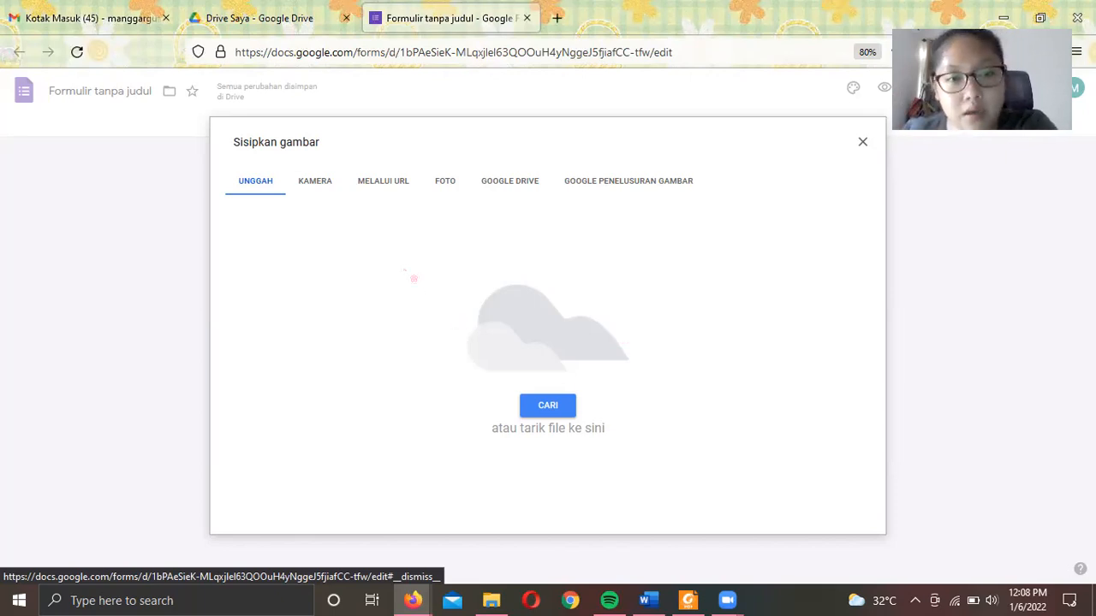
# - Close the Sisipkan gambar dialog without inserting an image, then select the Nama title
pyautogui.click(862, 142)
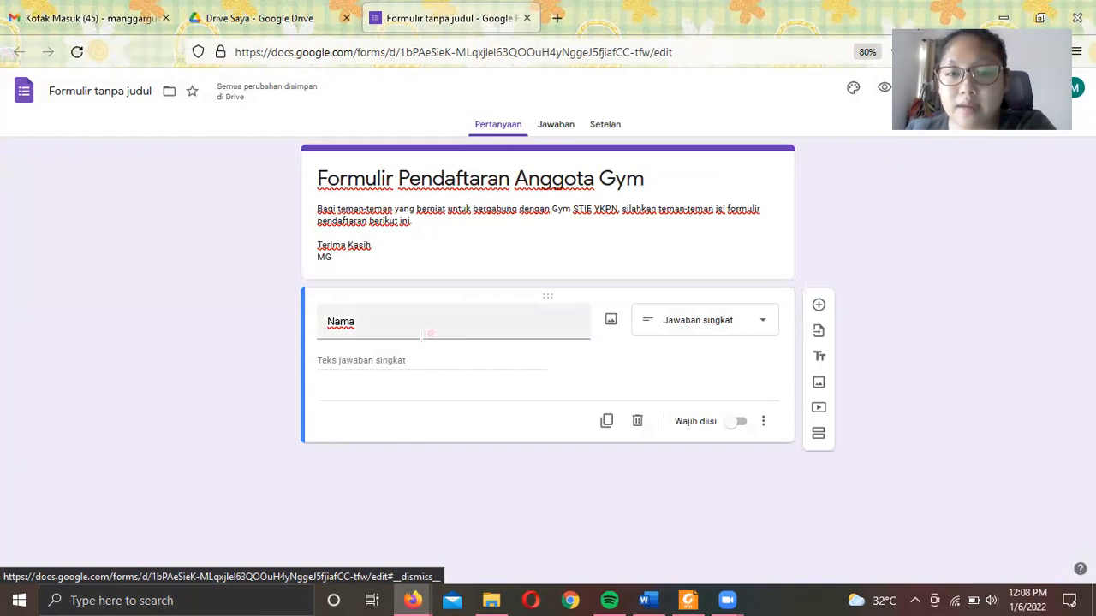
pyautogui.doubleClick(381, 325)
# - Switch on Wajib diisi so the Nama short-answer question is required
pyautogui.click(361, 321)
pyautogui.doubleClick(435, 323)
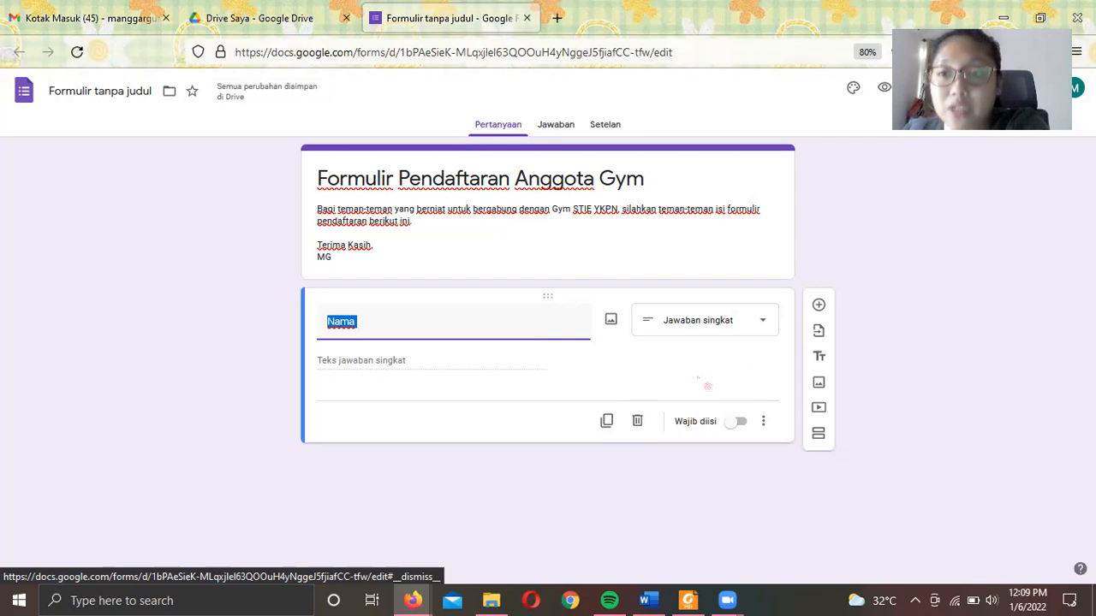
pyautogui.click(737, 424)
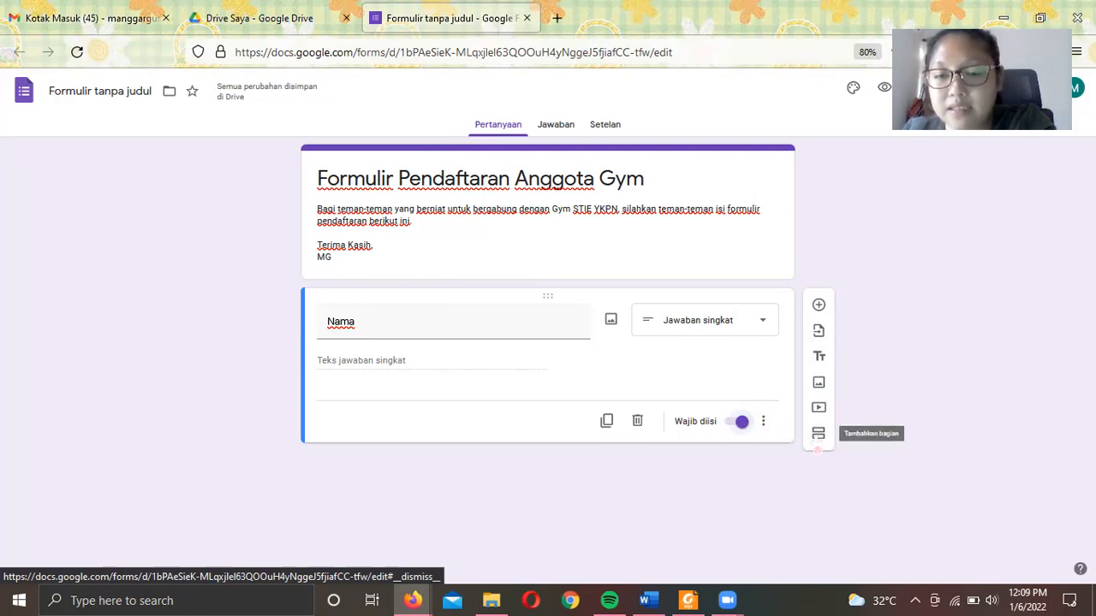
pyautogui.click(818, 434)
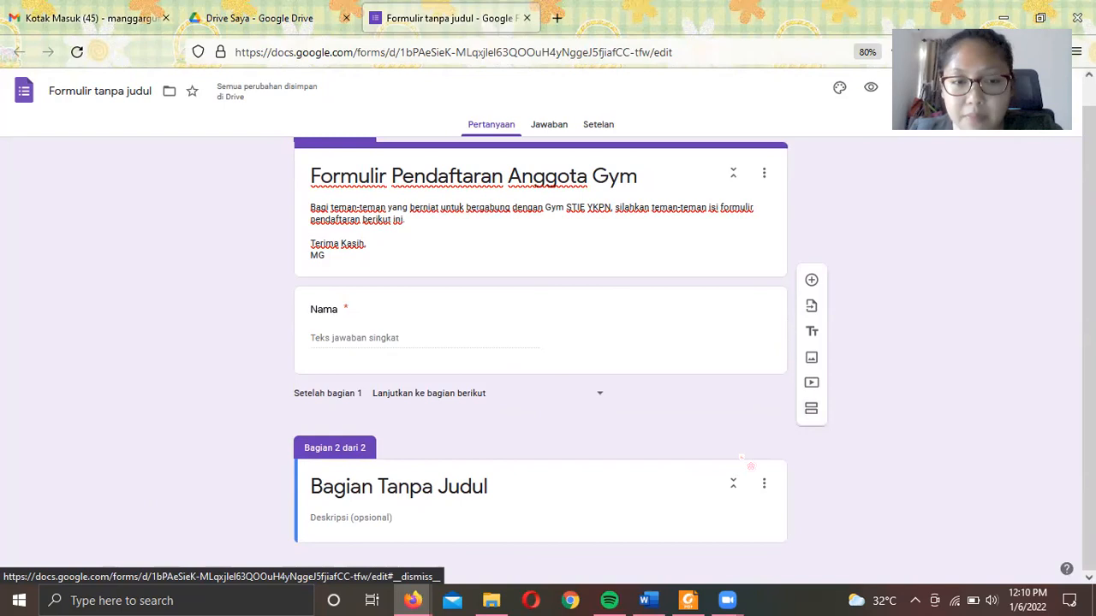
pyautogui.click(764, 483)
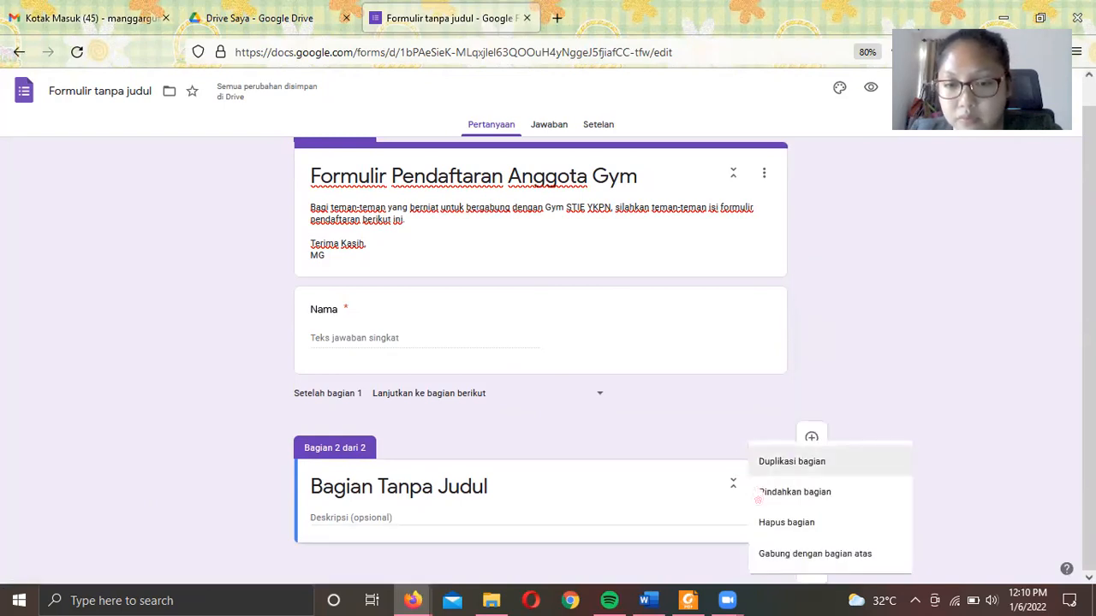
pyautogui.click(770, 530)
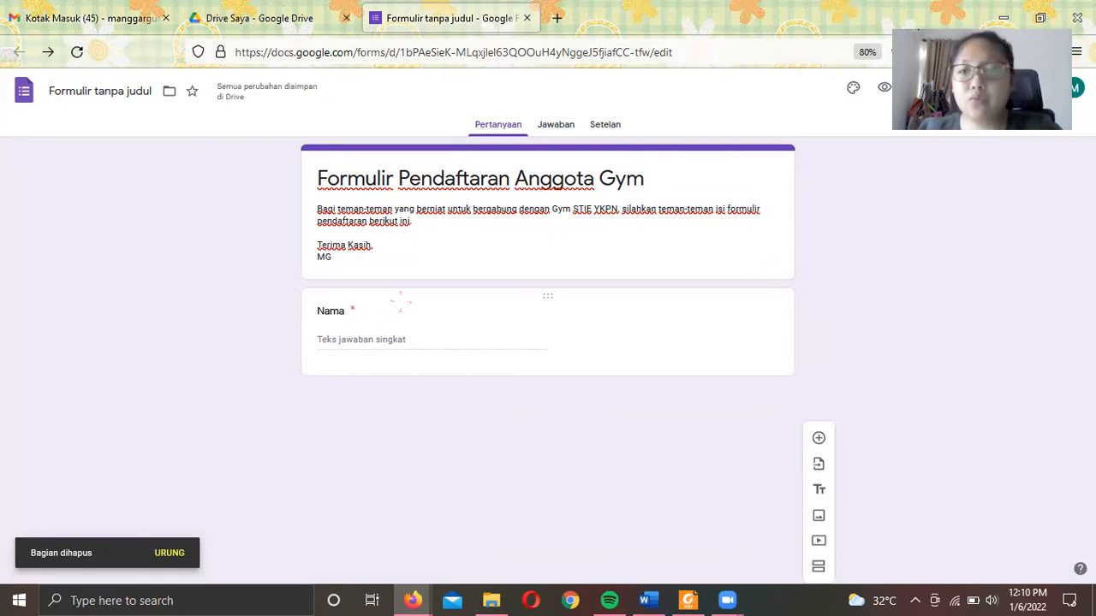
pyautogui.click(485, 340)
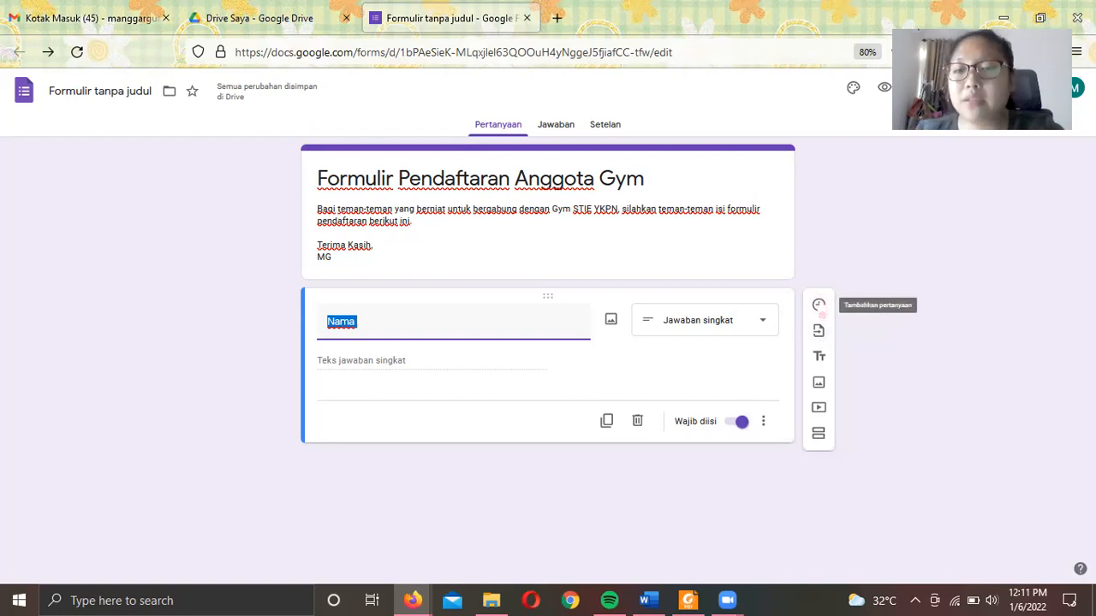
pyautogui.click(818, 306)
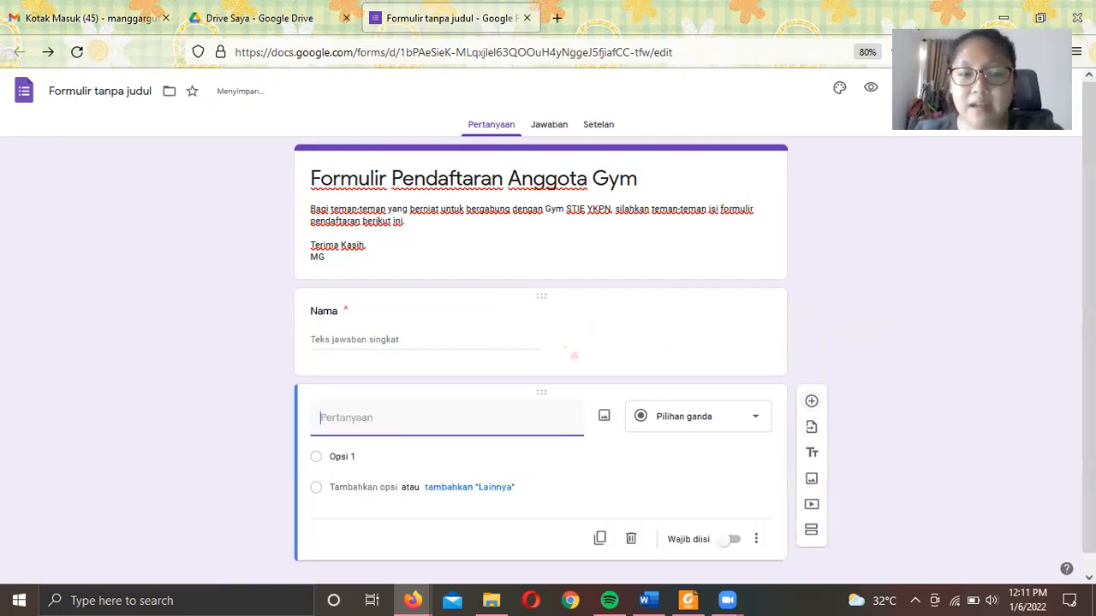
# - Title the second question 'Jenis Kelamin', keep it multiple choice, and name the first option 'Pria'
pyautogui.write('Jenis Kelamin')
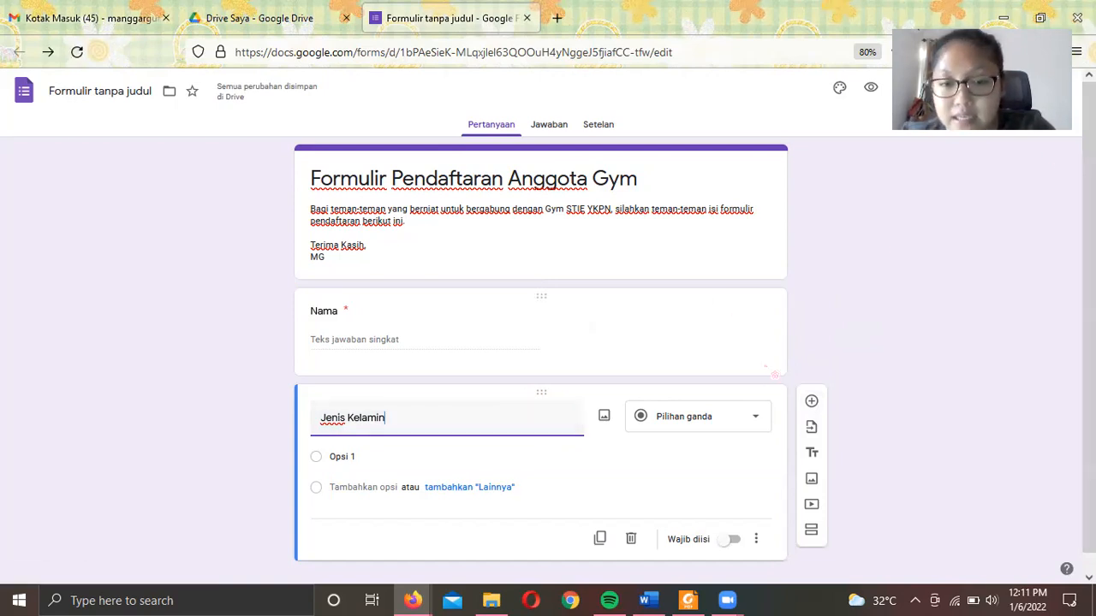
pyautogui.click(719, 421)
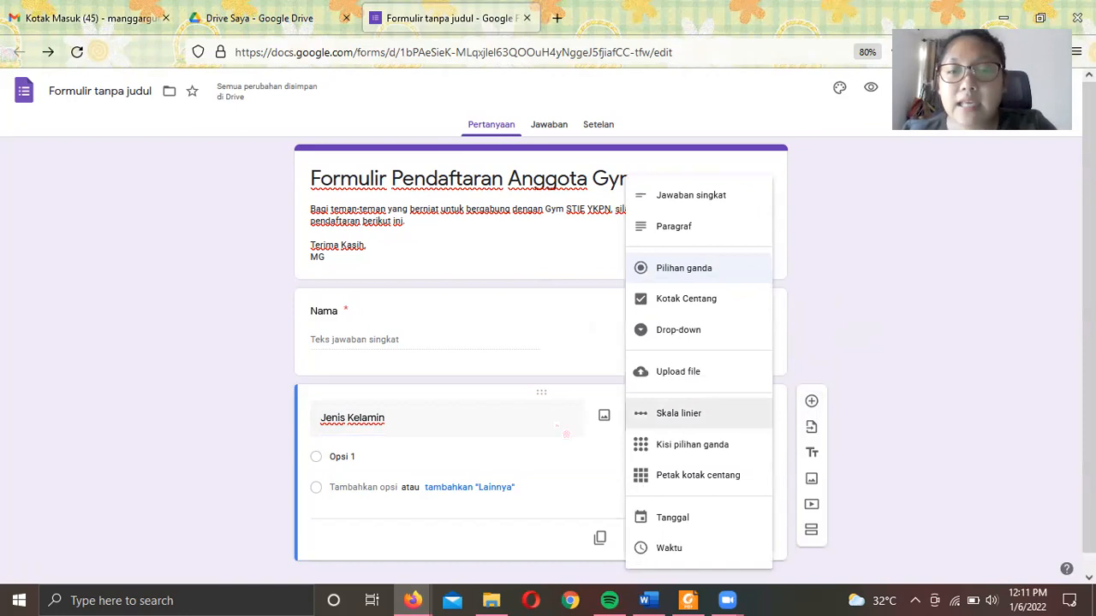
pyautogui.click(681, 268)
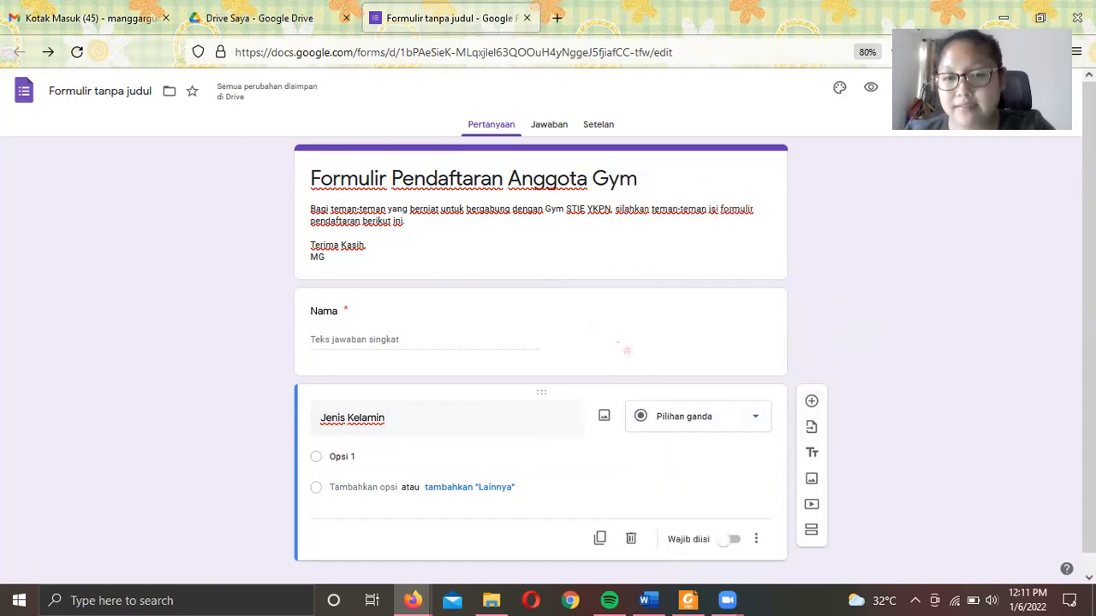
pyautogui.click(371, 435)
pyautogui.write('Pria')
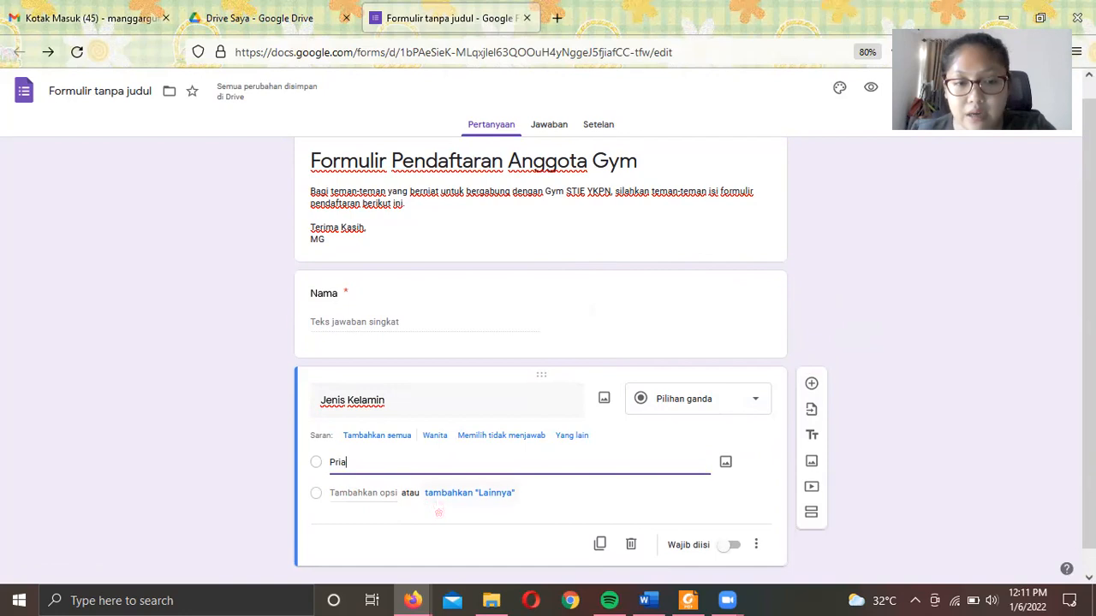
# - Add a Lainnya (other) option, remove it, then add it back
pyautogui.click(438, 495)
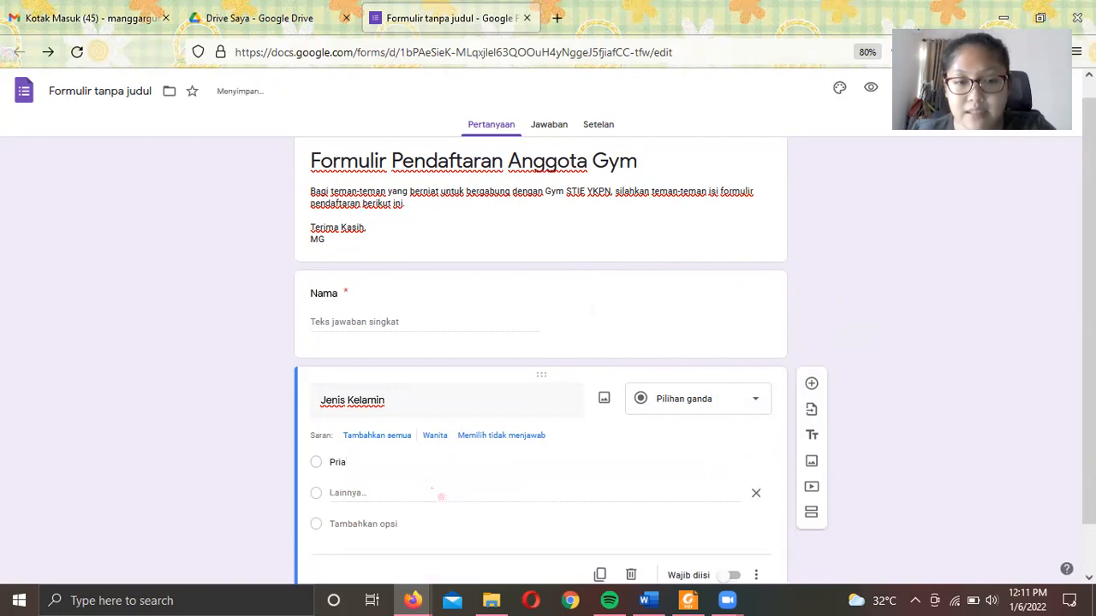
pyautogui.doubleClick(392, 494)
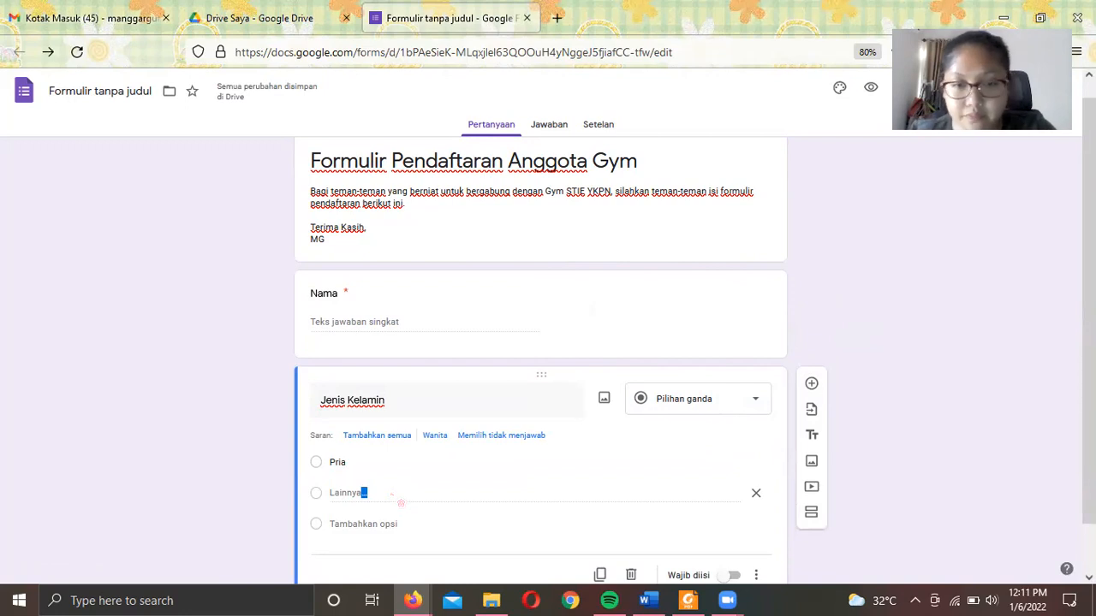
pyautogui.scroll(-1, 401, 503)
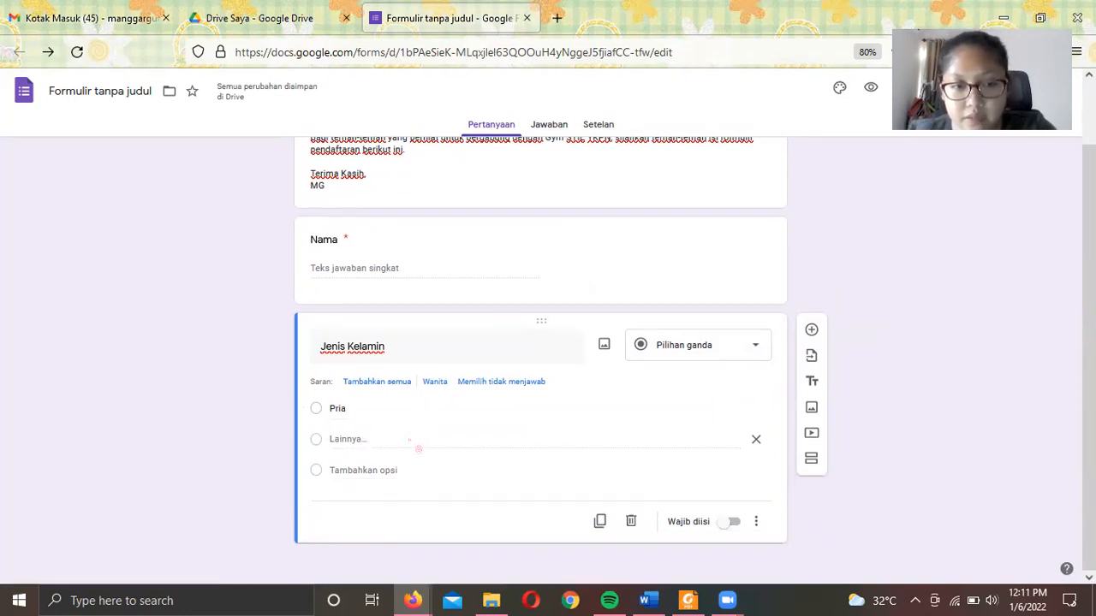
pyautogui.click(754, 439)
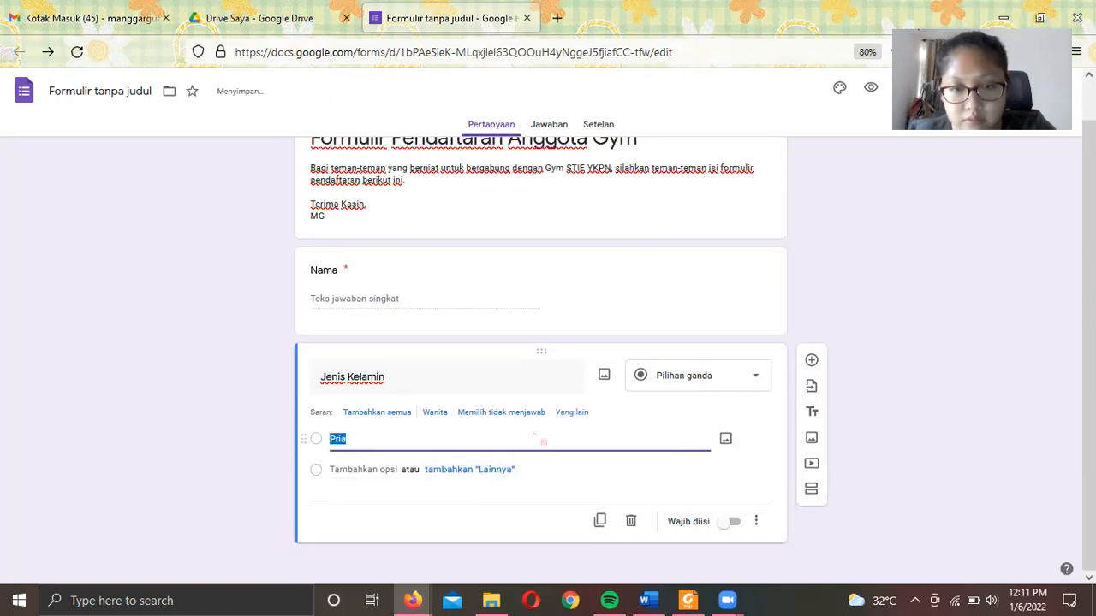
pyautogui.click(485, 511)
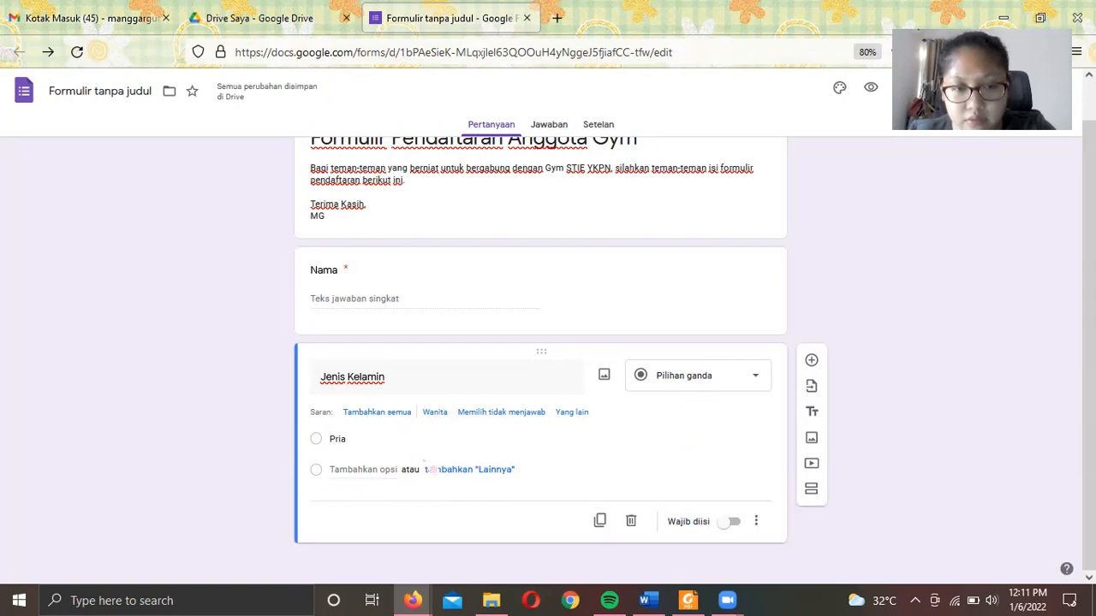
pyautogui.click(432, 469)
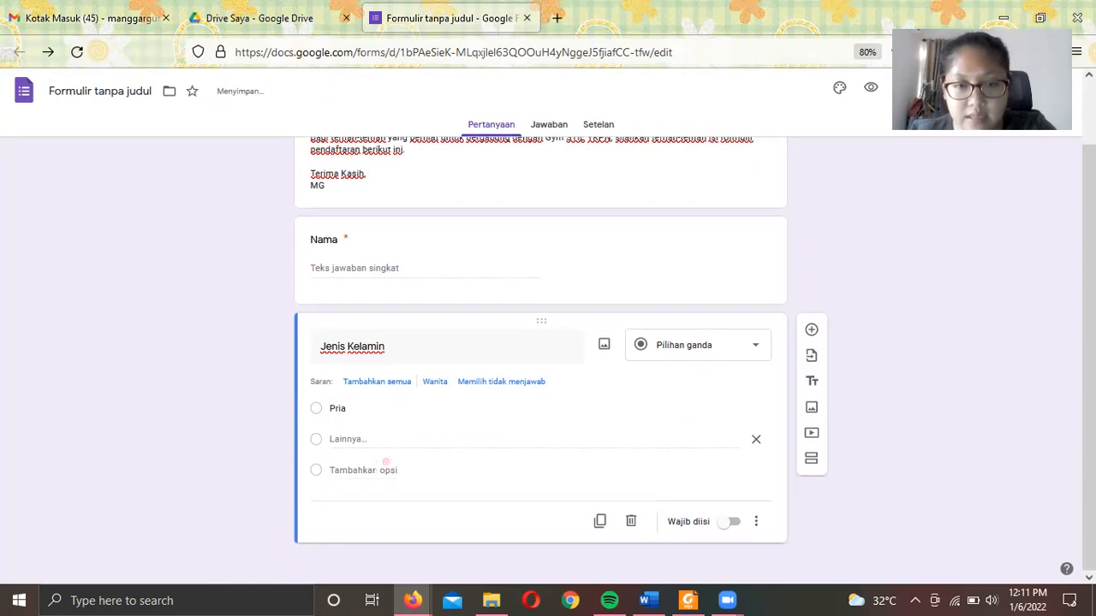
pyautogui.doubleClick(346, 439)
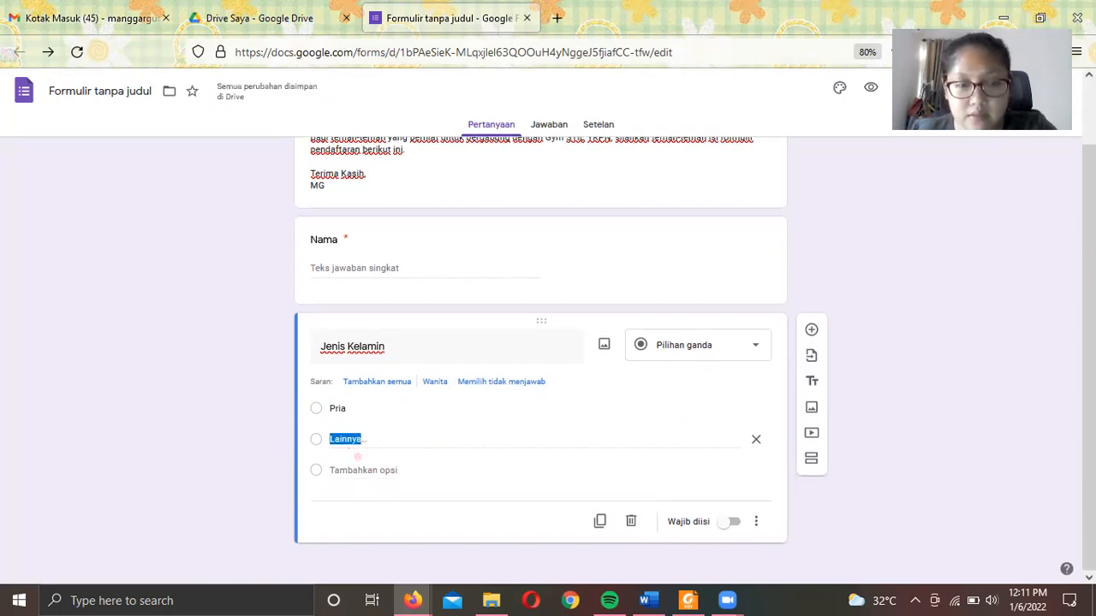
pyautogui.click(330, 417)
pyautogui.click(316, 443)
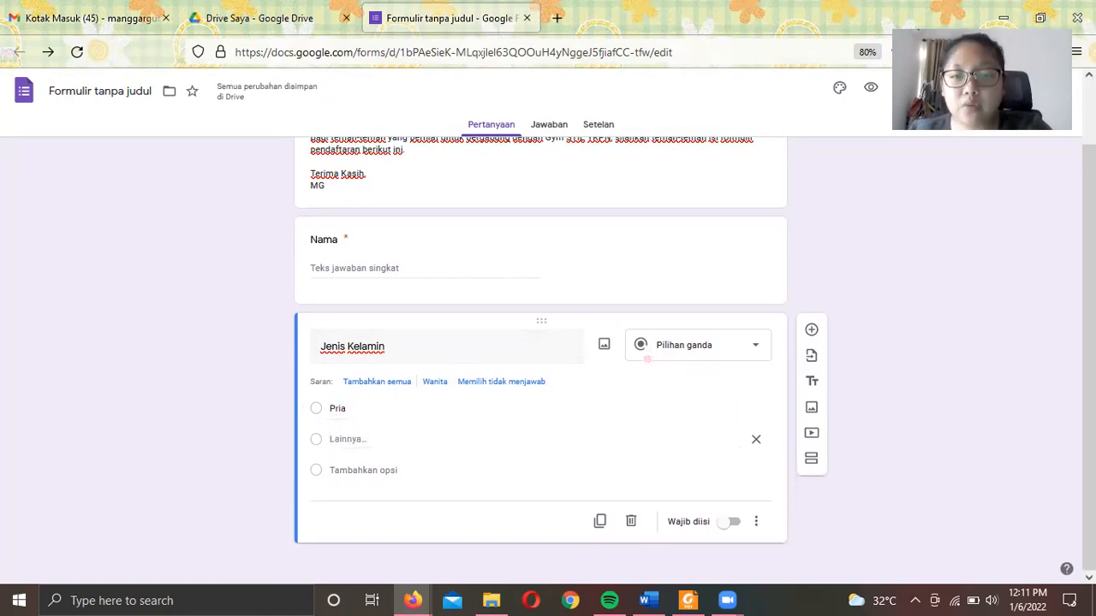
pyautogui.click(662, 356)
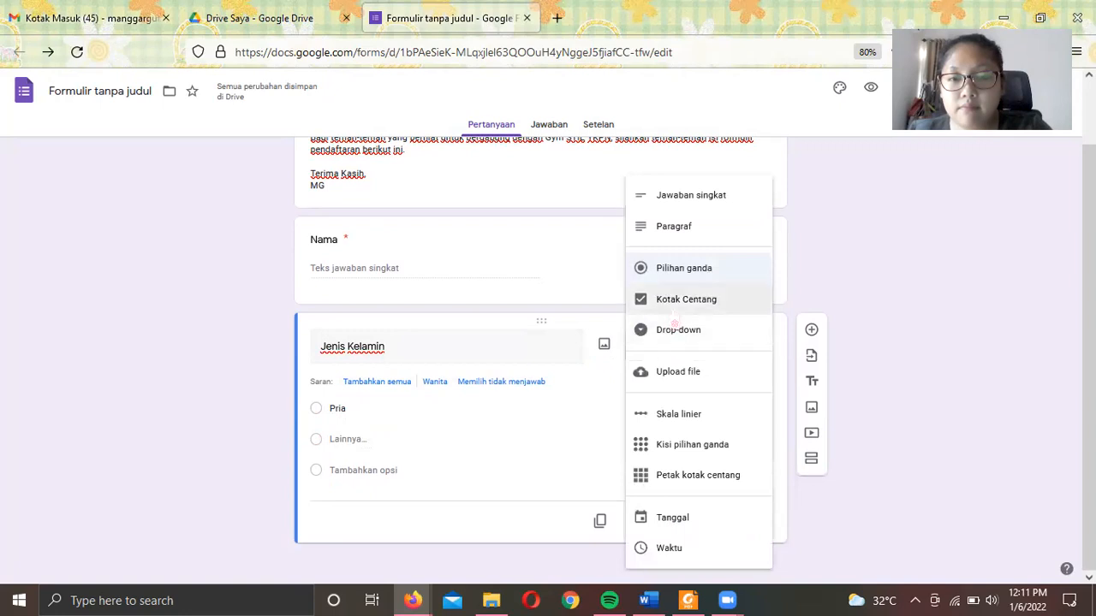
# - Make Jenis Kelamin a Kotak Centang question, briefly back to multiple choice, then checkboxes again
pyautogui.click(676, 301)
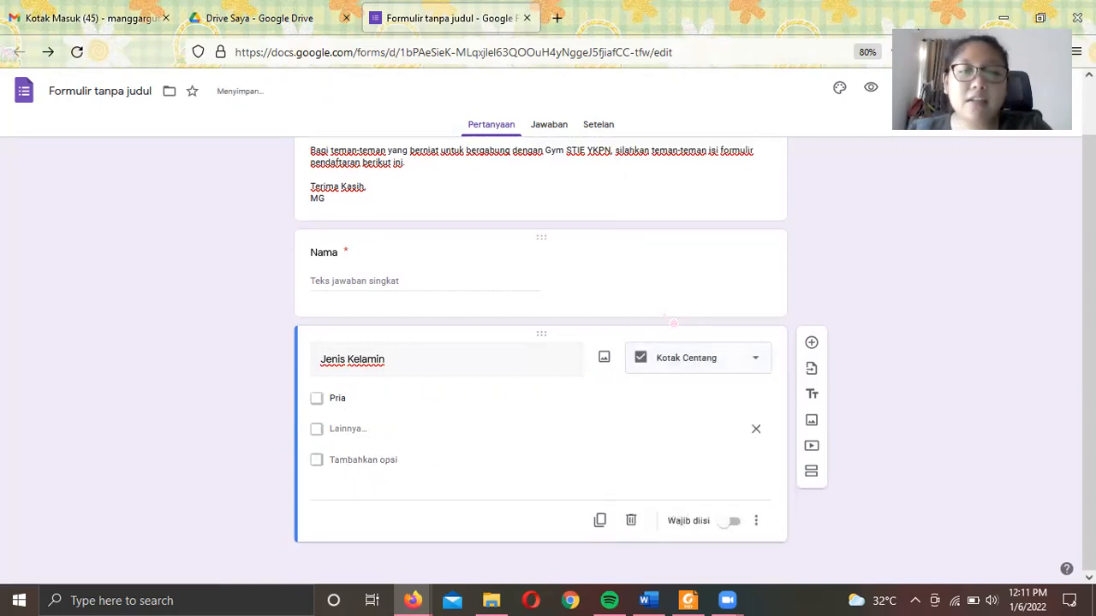
pyautogui.click(336, 398)
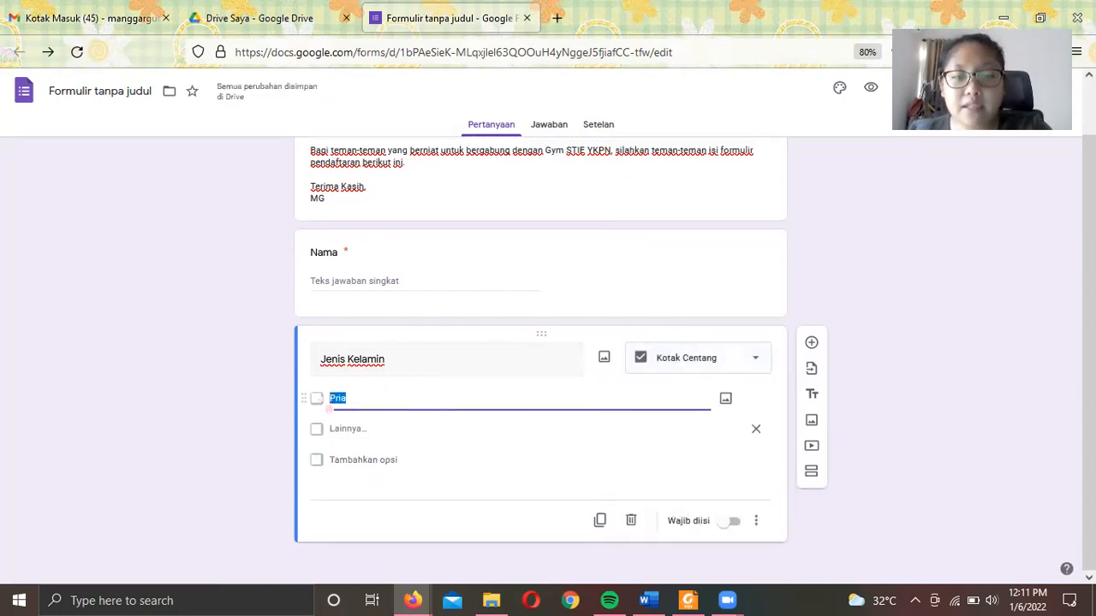
pyautogui.click(340, 443)
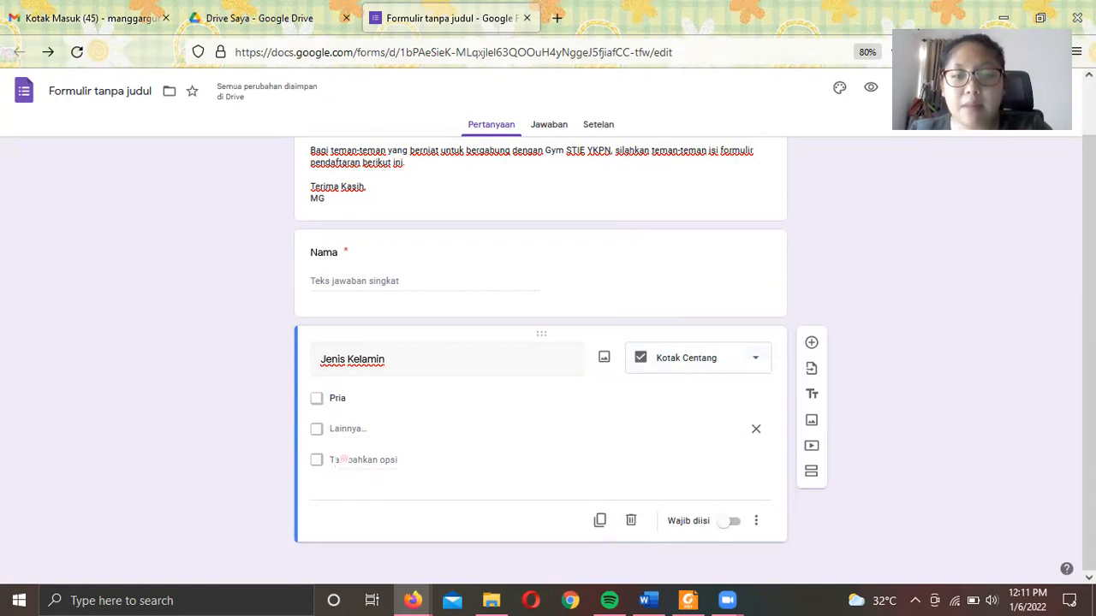
pyautogui.click(716, 368)
pyautogui.click(689, 270)
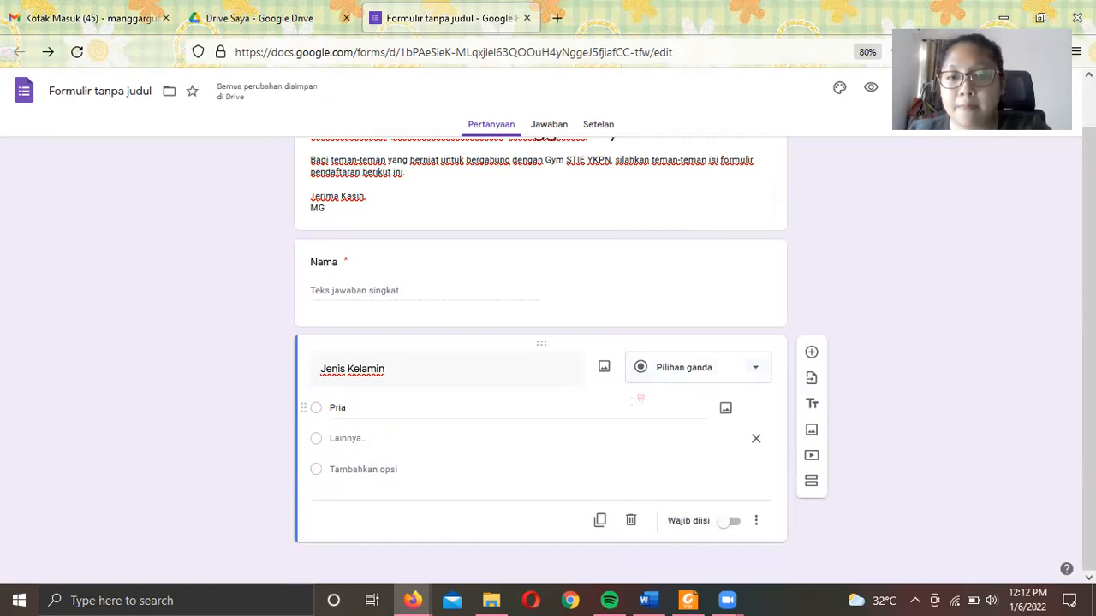
pyautogui.click(668, 376)
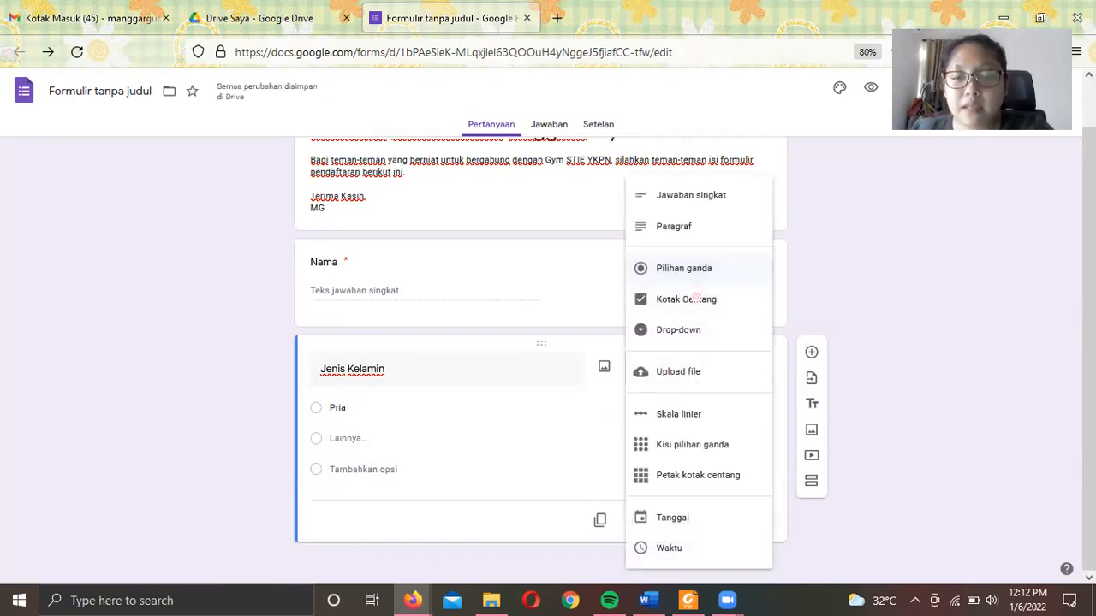
pyautogui.click(697, 309)
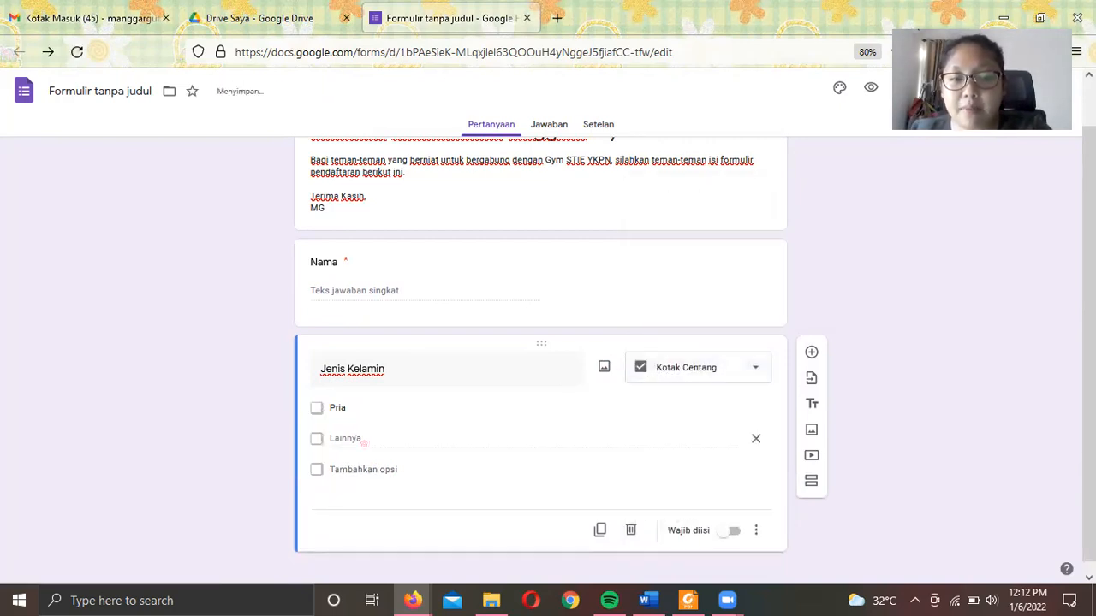
pyautogui.tripleClick(367, 441)
pyautogui.doubleClick(367, 441)
pyautogui.click(368, 441)
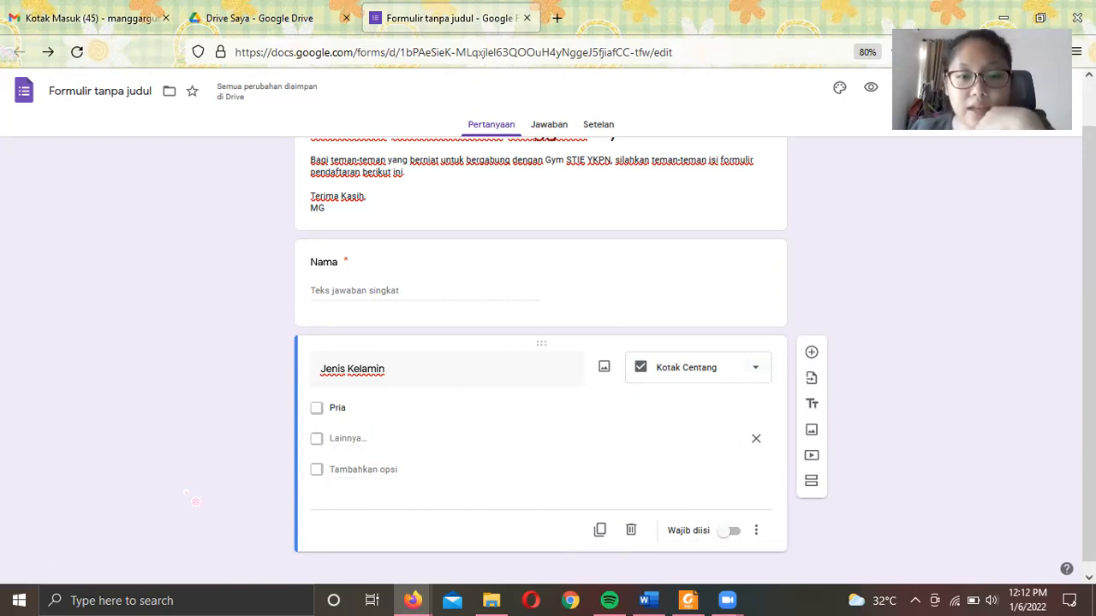
pyautogui.doubleClick(346, 439)
pyautogui.click(361, 410)
# - Turn on Wajib diisi for the Jenis Kelamin checkbox question
pyautogui.click(389, 452)
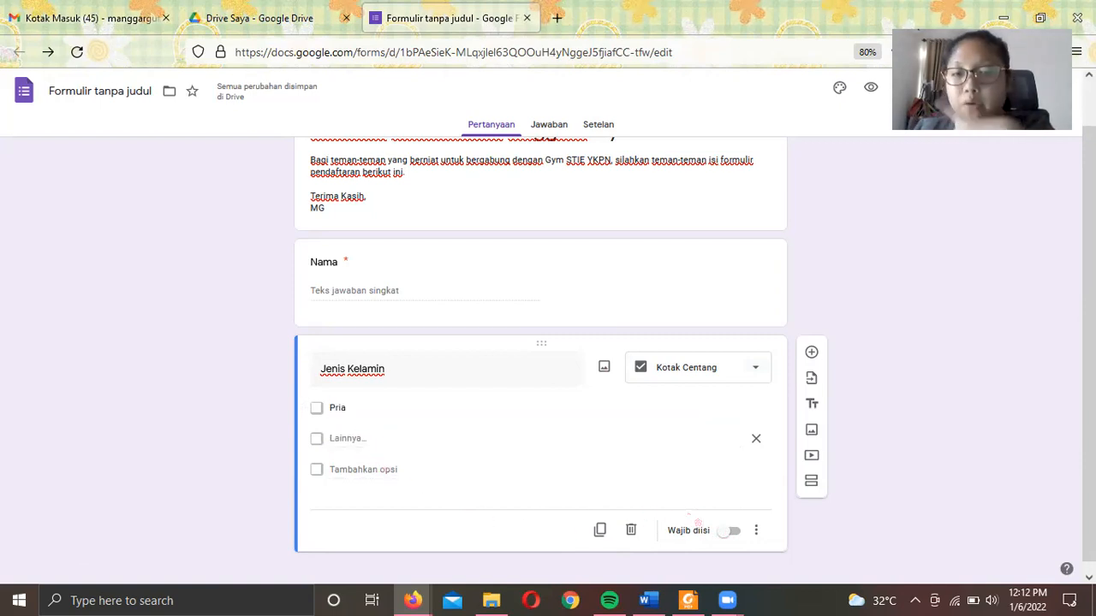
pyautogui.click(729, 530)
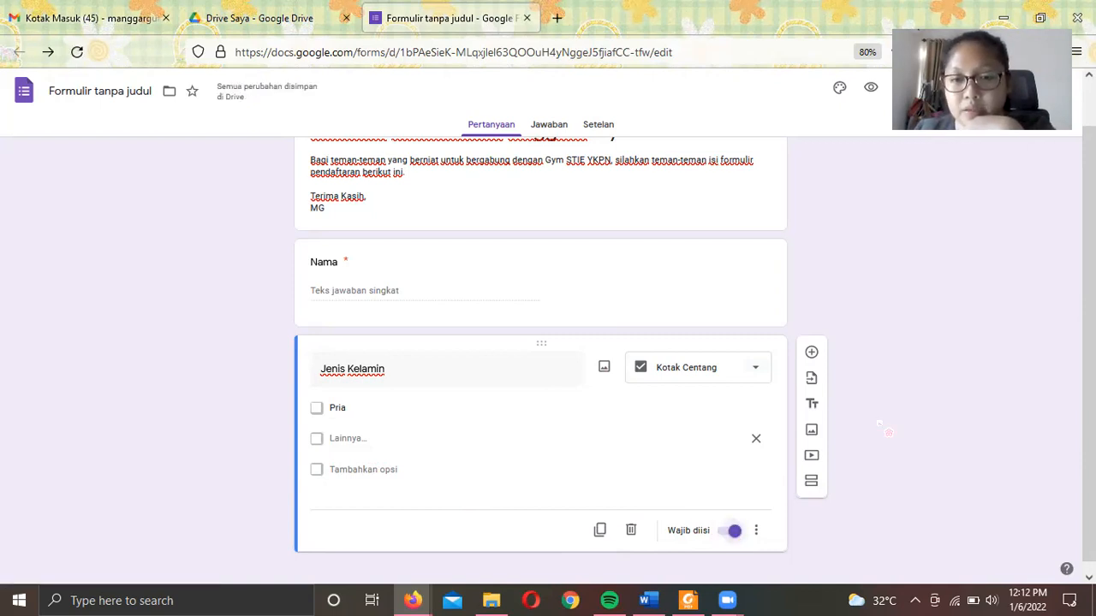
pyautogui.scroll(-1, 702, 445)
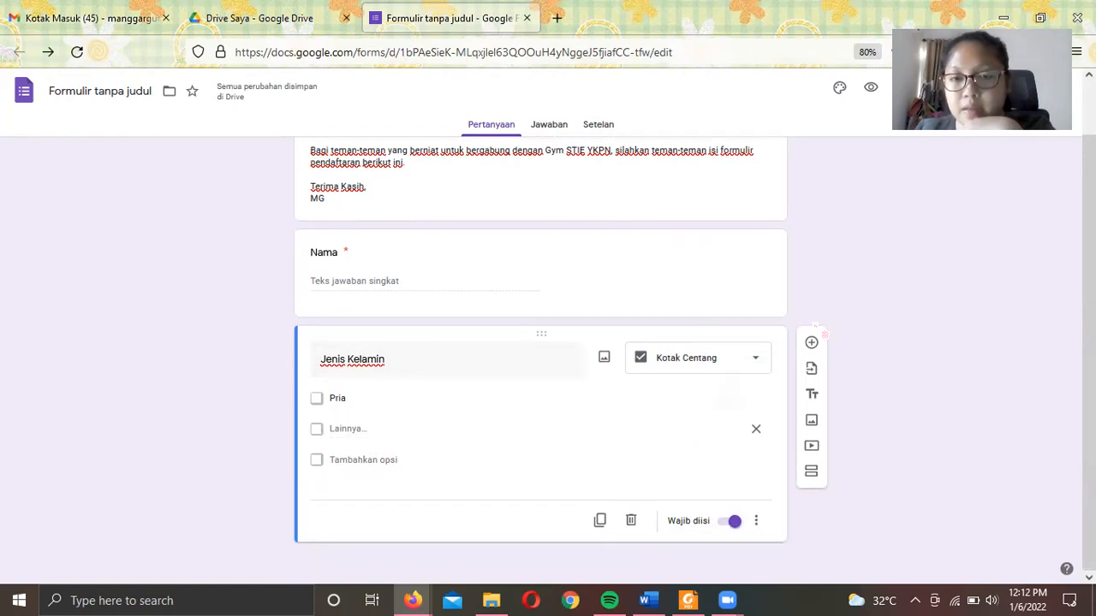
pyautogui.scroll(1, 523, 360)
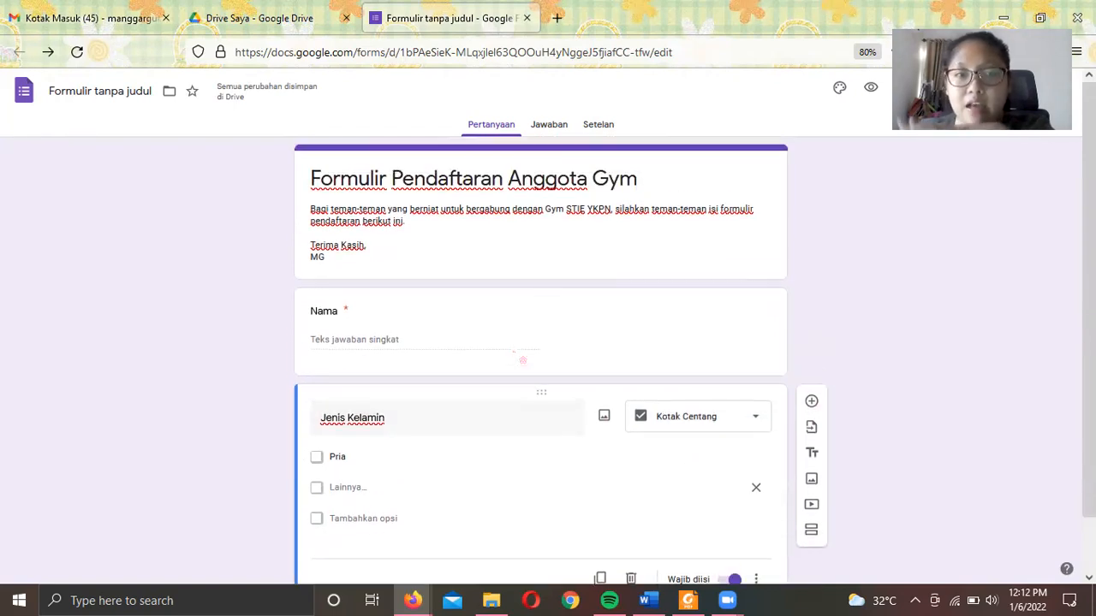
pyautogui.scroll(-1, 522, 360)
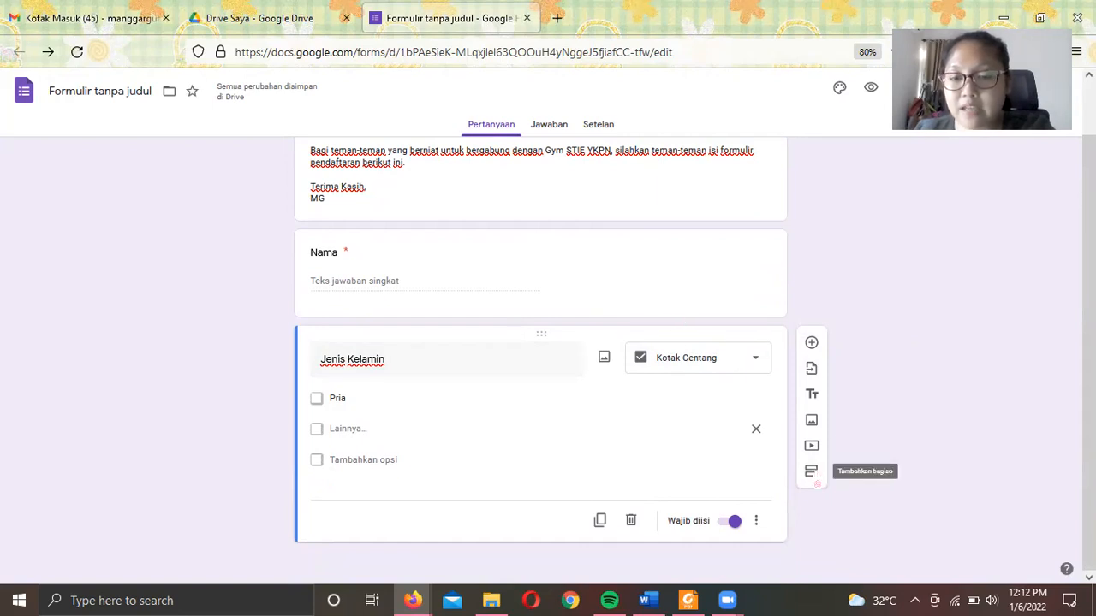
# - Add a new section, then remove the Lainnya option so Jenis Kelamin offers only Pria
pyautogui.click(811, 472)
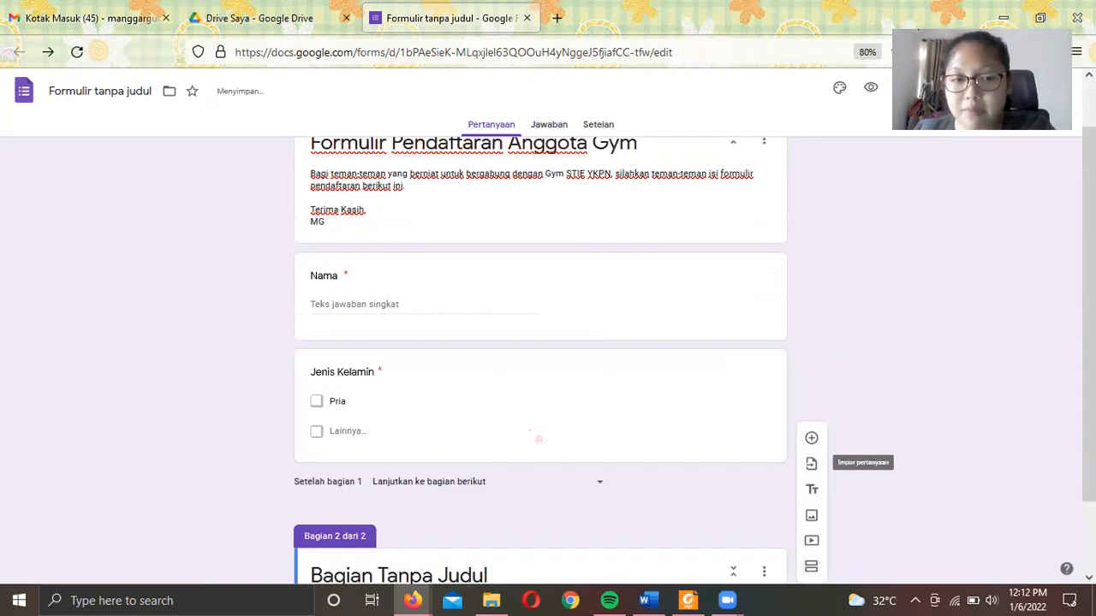
pyautogui.click(379, 443)
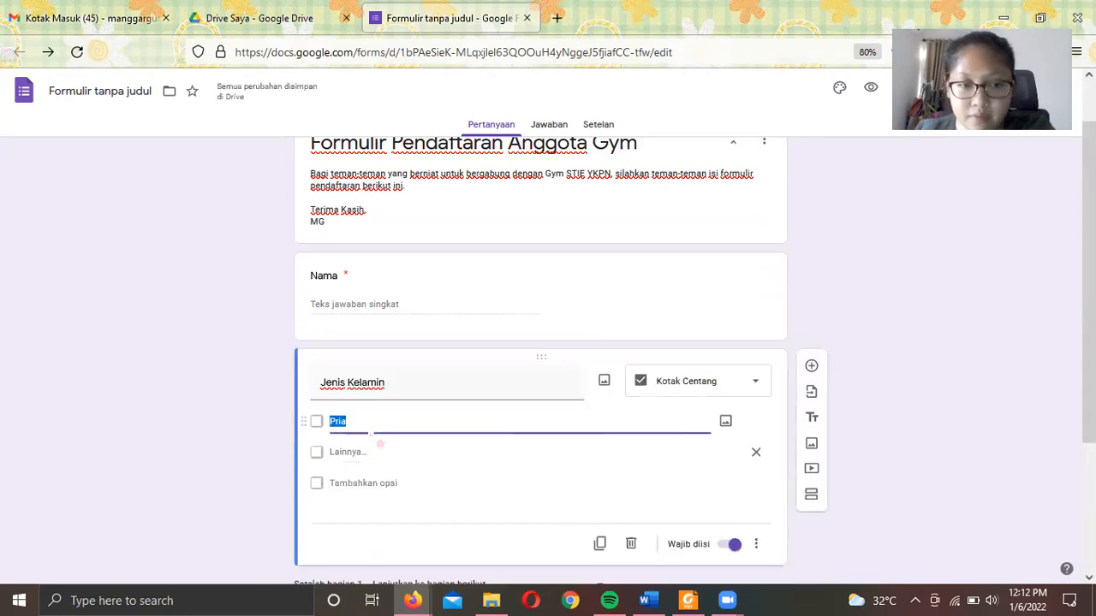
pyautogui.click(402, 473)
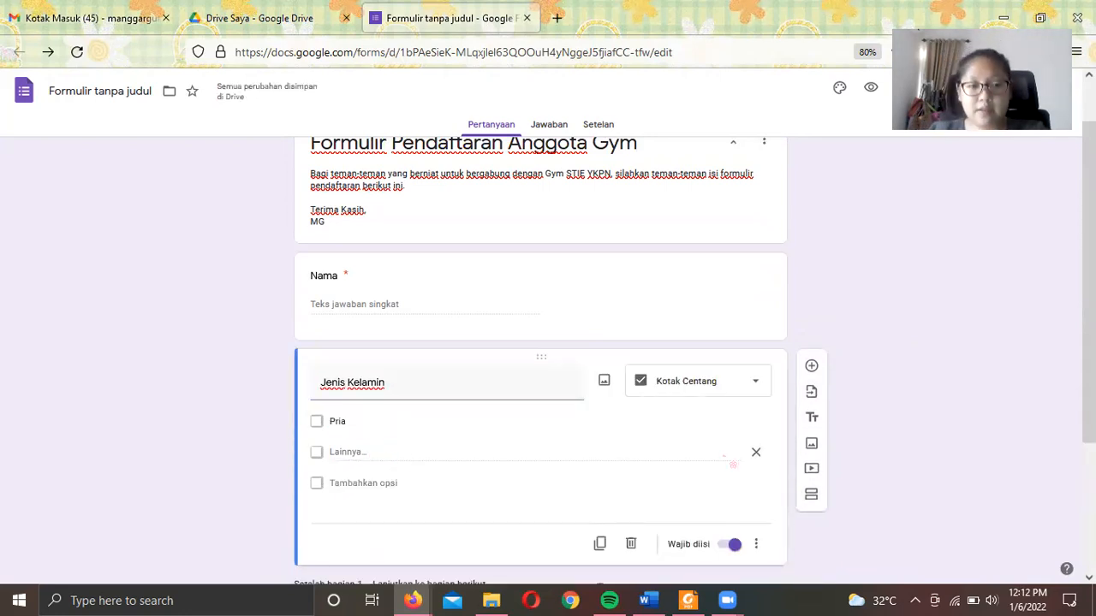
pyautogui.click(757, 462)
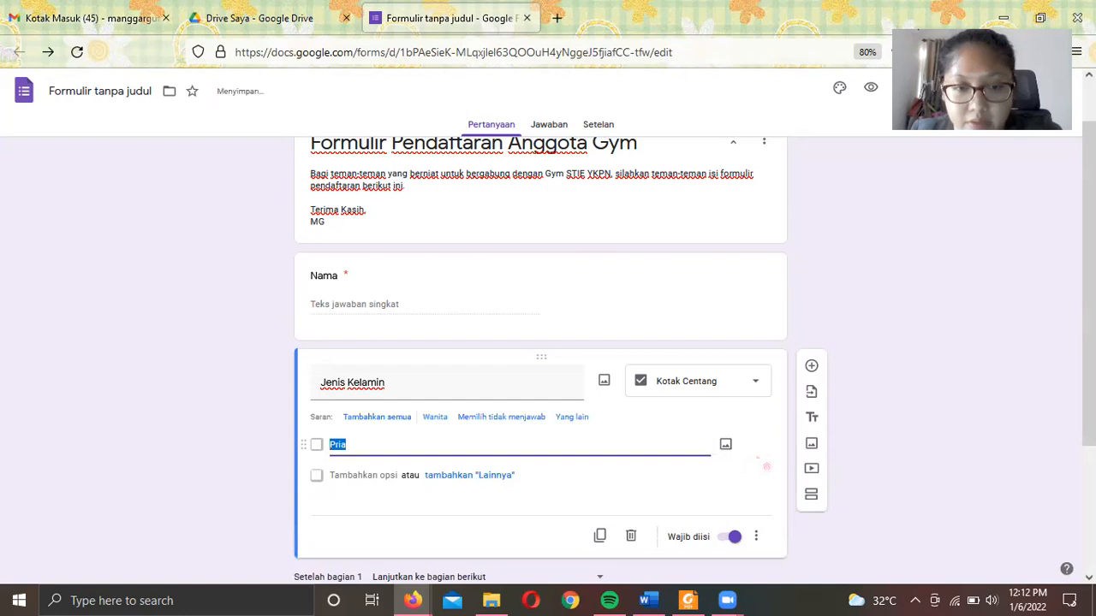
# - Delete the second section with Hapus bagian, leaving a single-section form
pyautogui.scroll(-1, 571, 470)
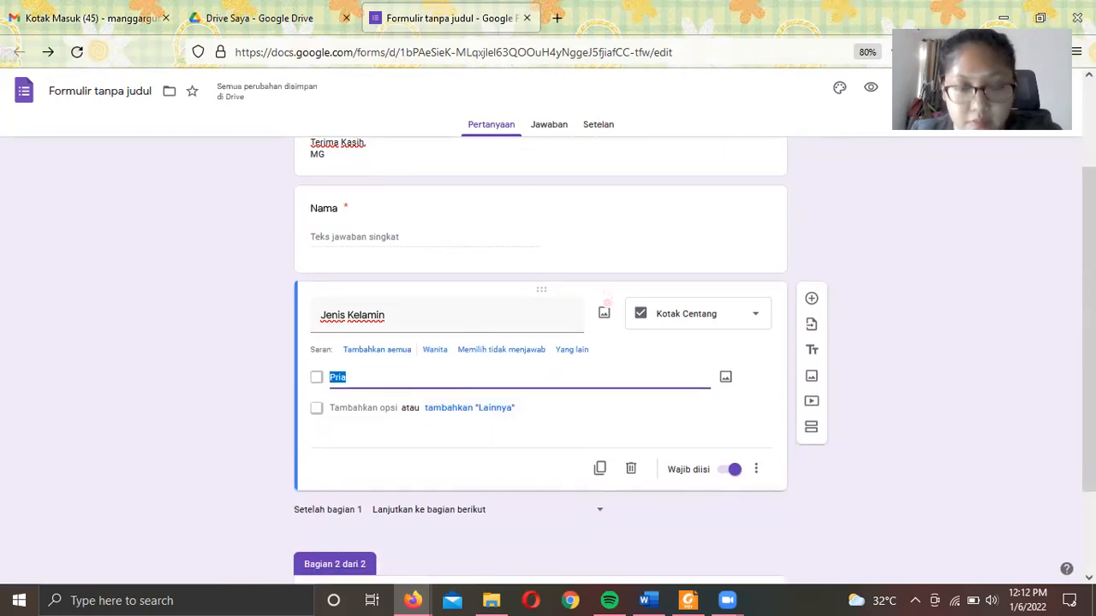
pyautogui.scroll(-2, 720, 321)
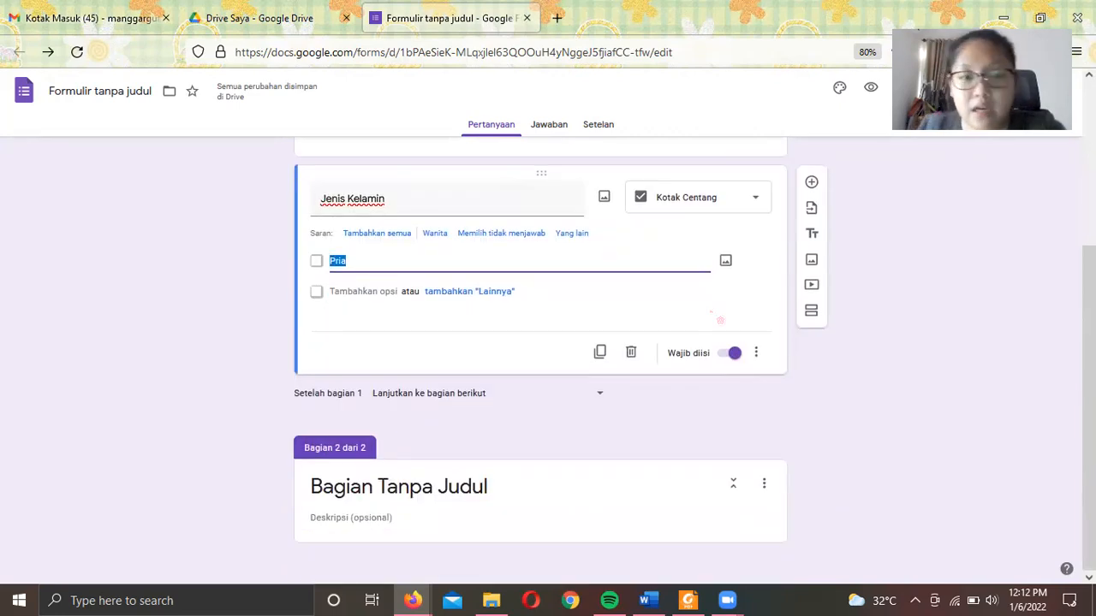
pyautogui.click(765, 485)
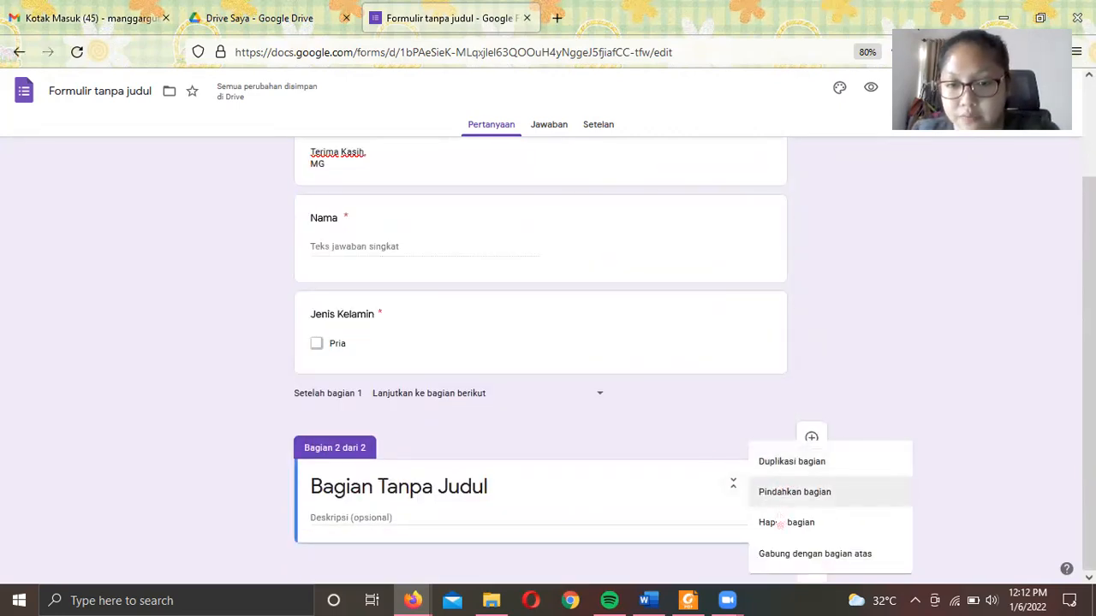
pyautogui.click(782, 522)
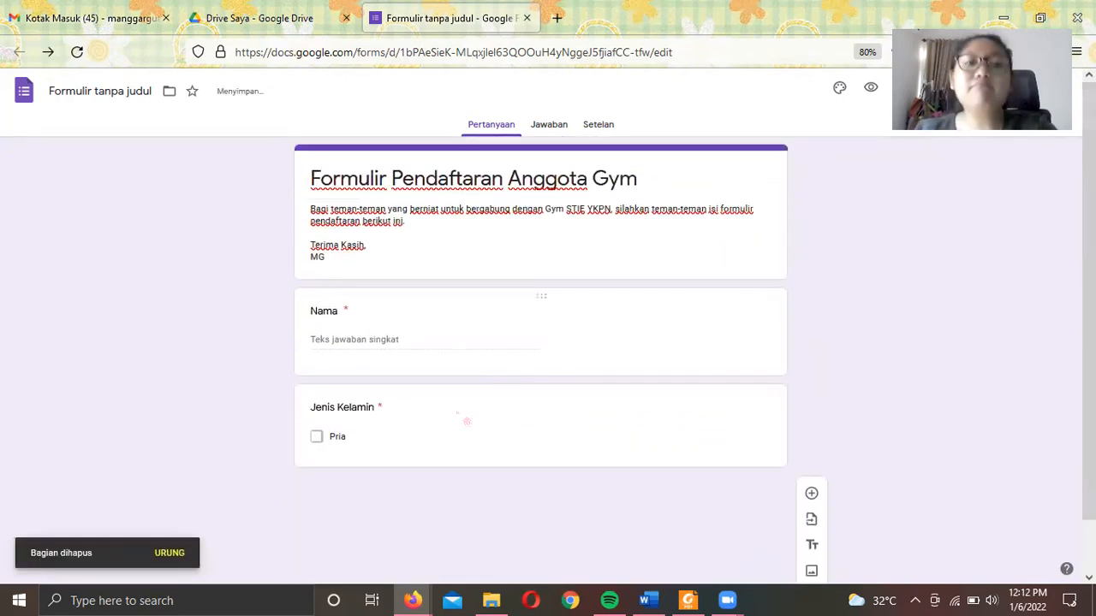
pyautogui.click(467, 421)
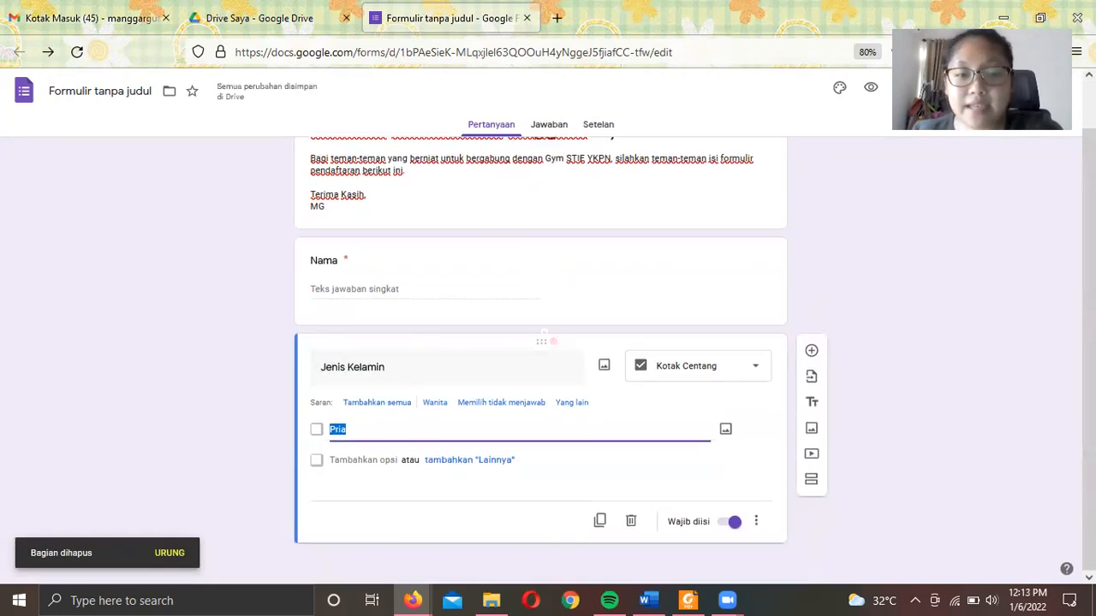
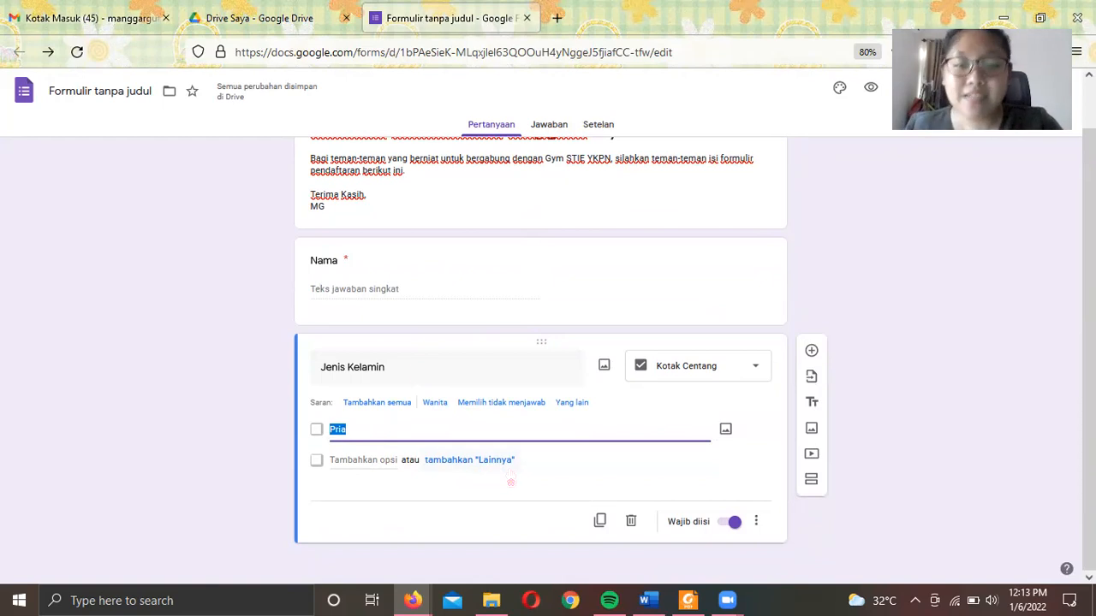
# - Add Wanita as the second option below Pria in the Jenis Kelamin question
pyautogui.click(366, 459)
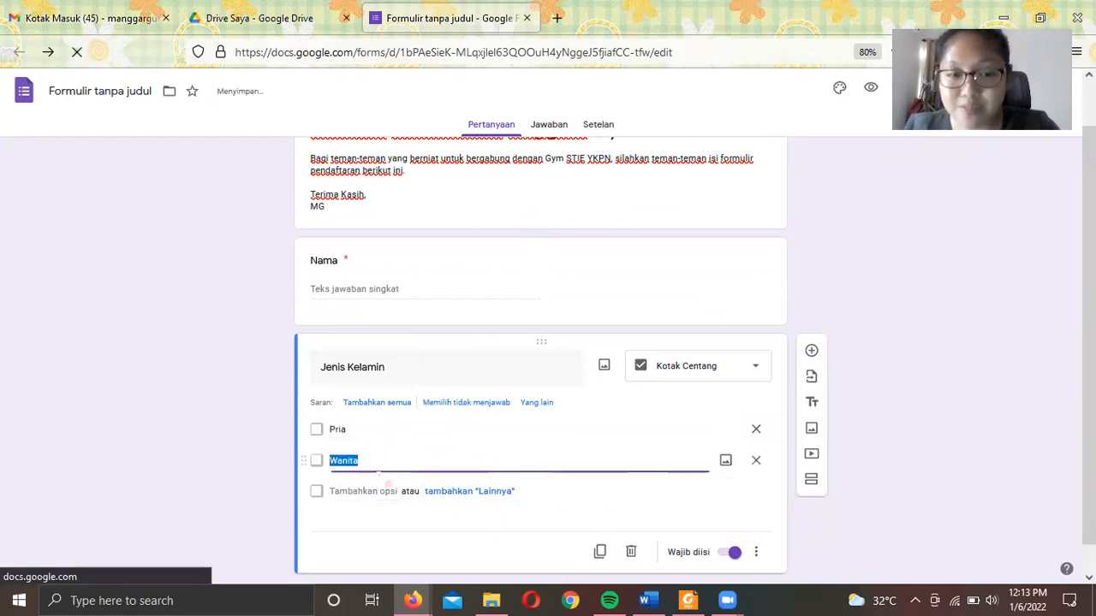
pyautogui.write('W')
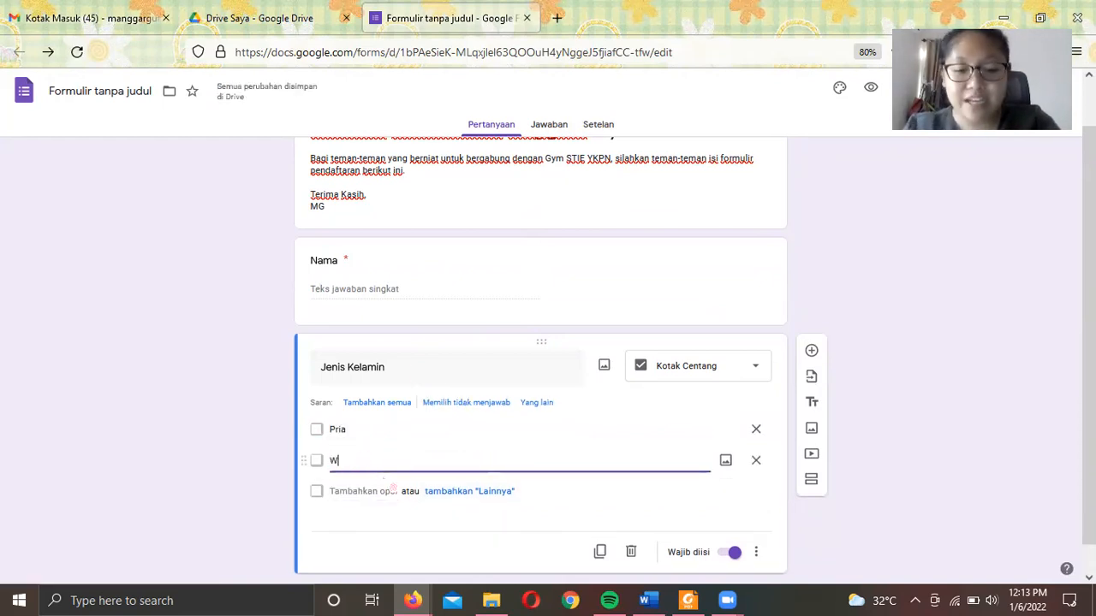
pyautogui.write('anita')
pyautogui.click(524, 425)
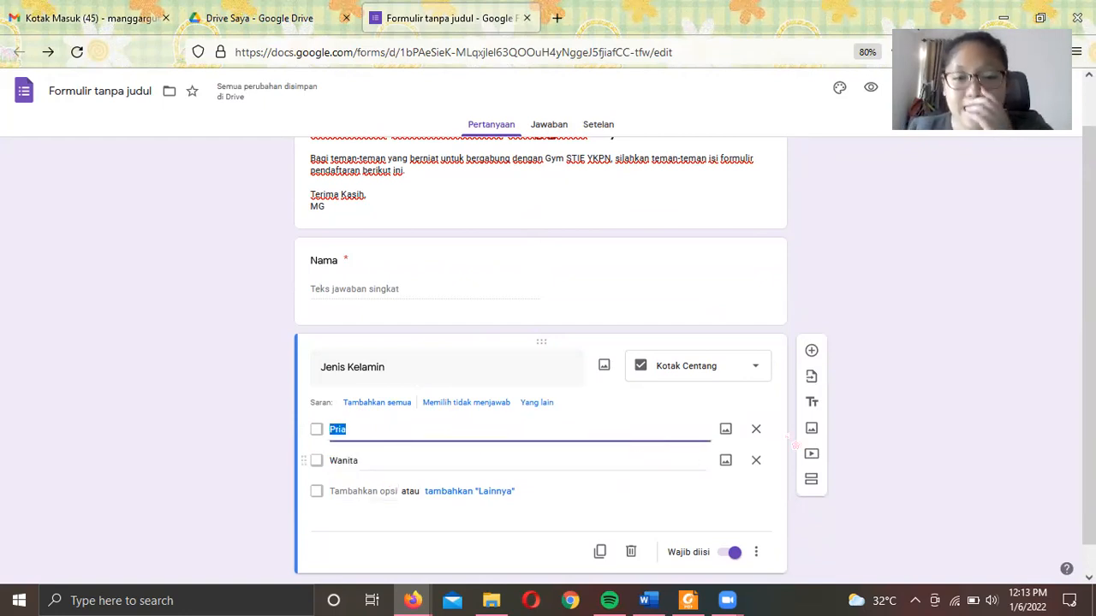
pyautogui.click(907, 372)
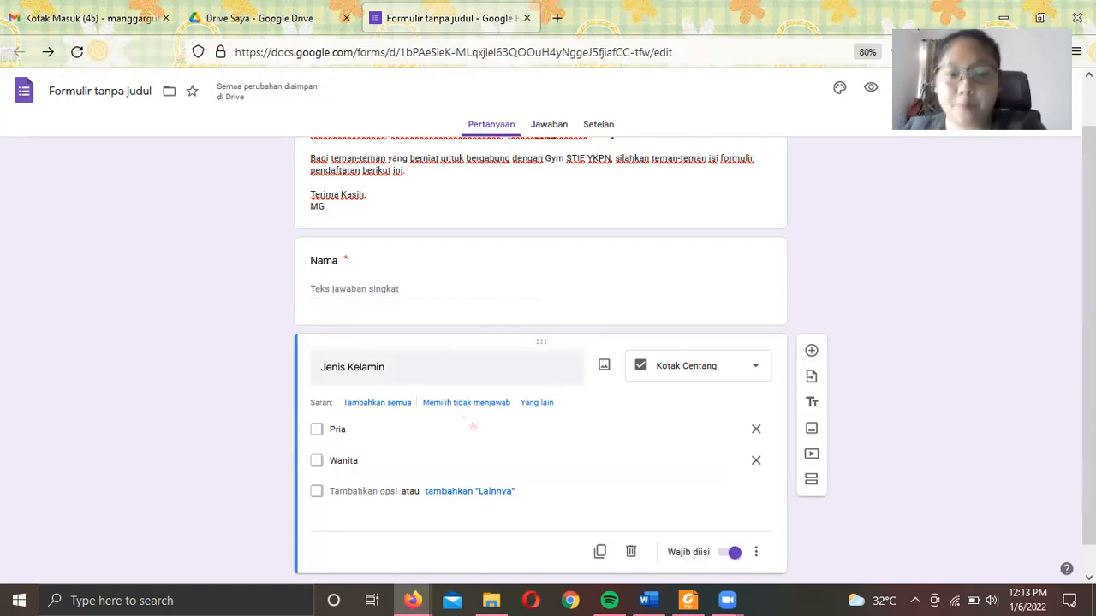
pyautogui.scroll(-1, 473, 426)
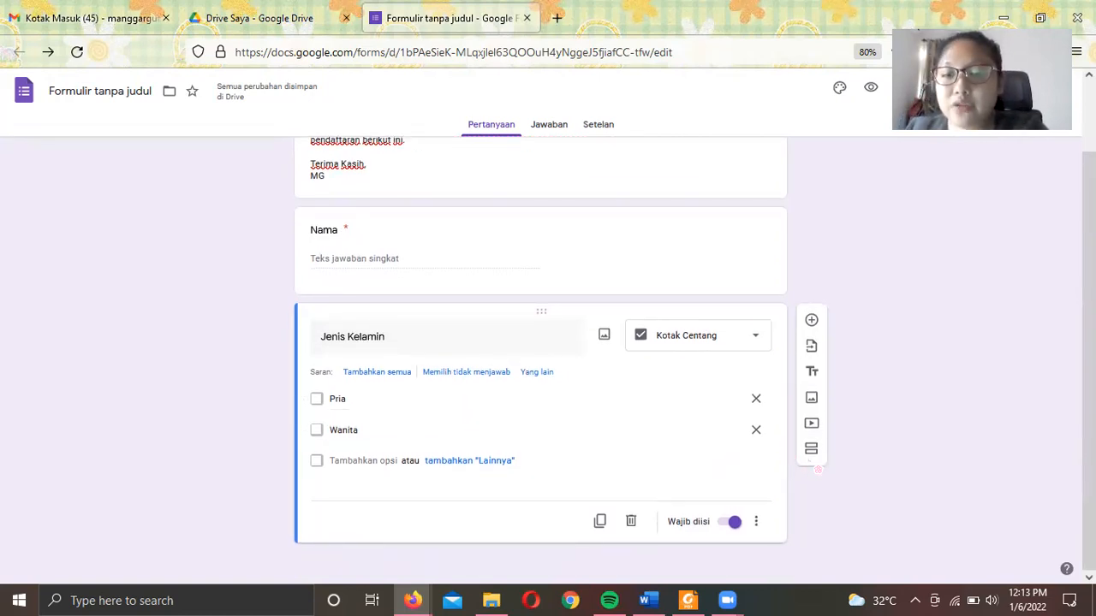
# - Insert a section after the gender question and retitle 'Bagian Tanpa Judul' to 'Informasi Kesehatan Diri'
pyautogui.click(810, 448)
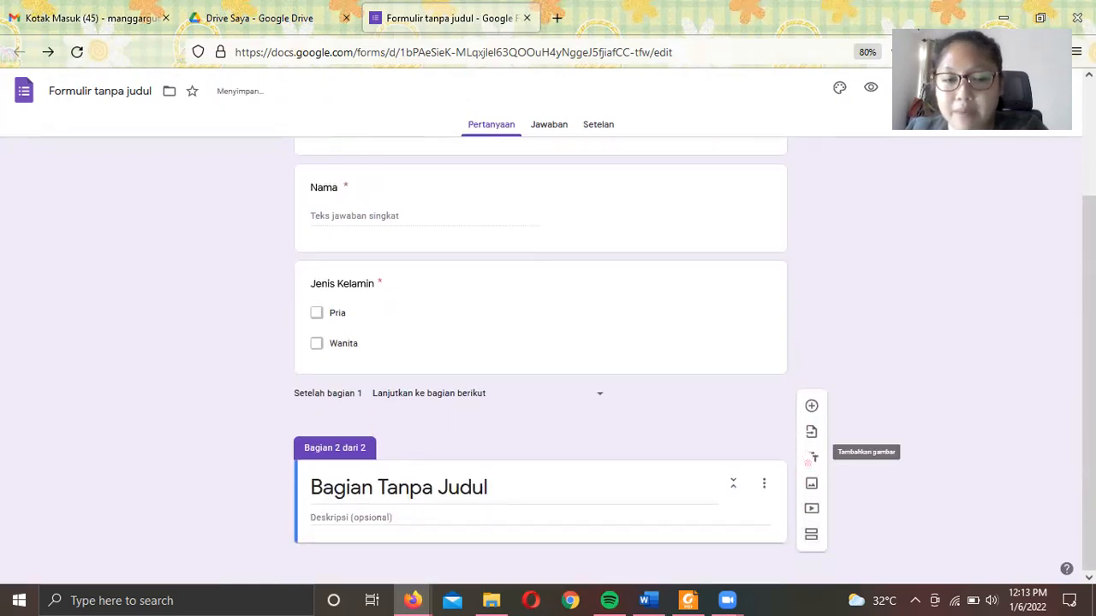
pyautogui.click(532, 493)
pyautogui.moveTo(532, 493); pyautogui.dragTo(387, 488)
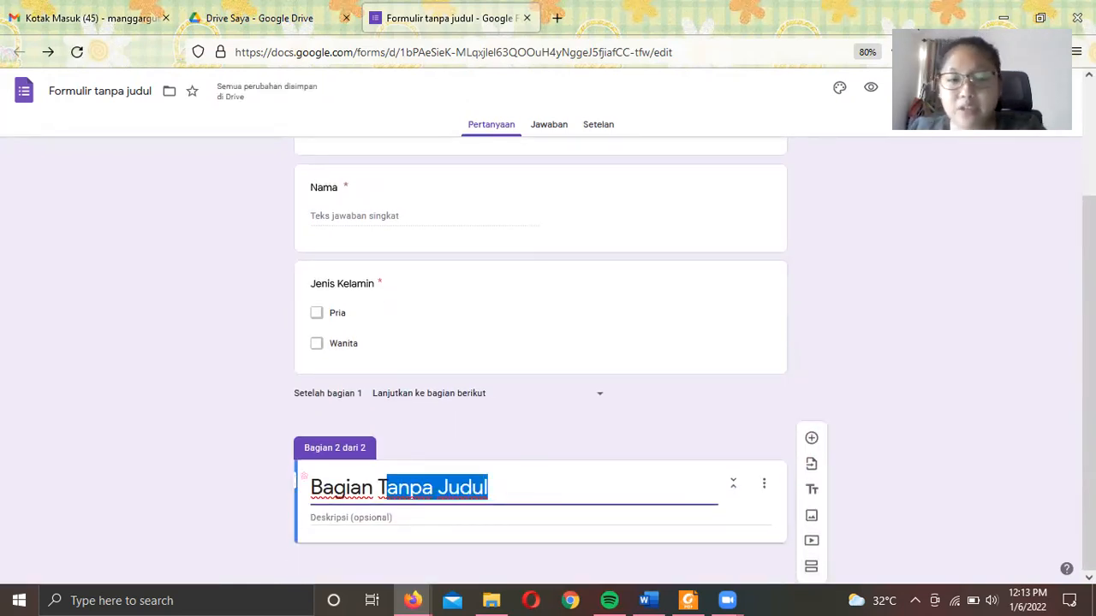
pyautogui.moveTo(304, 476); pyautogui.dragTo(210, 468)
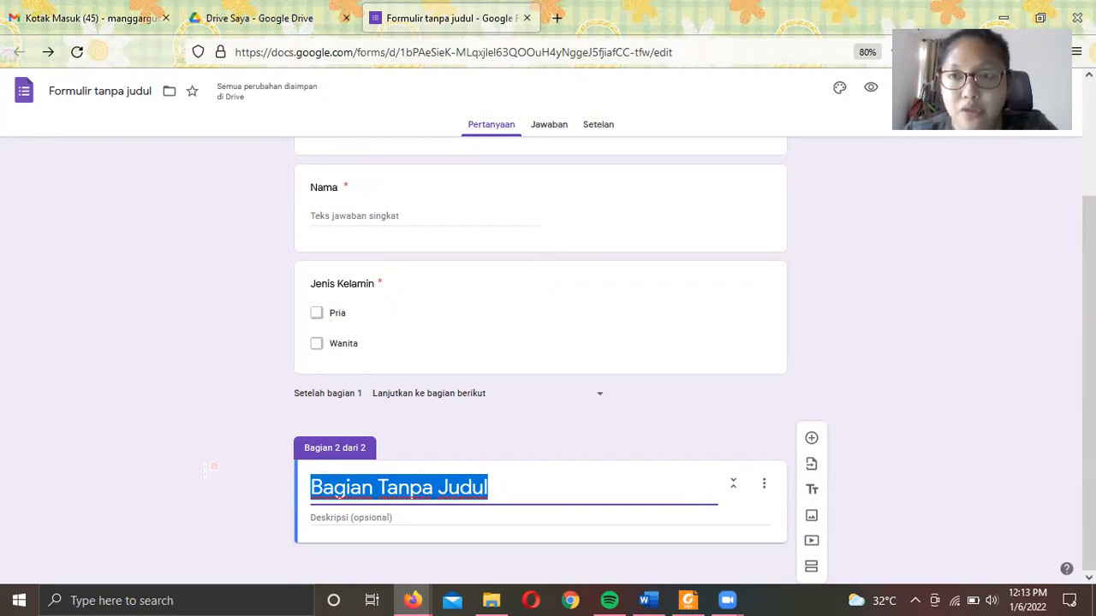
pyautogui.write('Innf')
pyautogui.press('BackSpace')
pyautogui.press('BackSpace')
pyautogui.write('f')
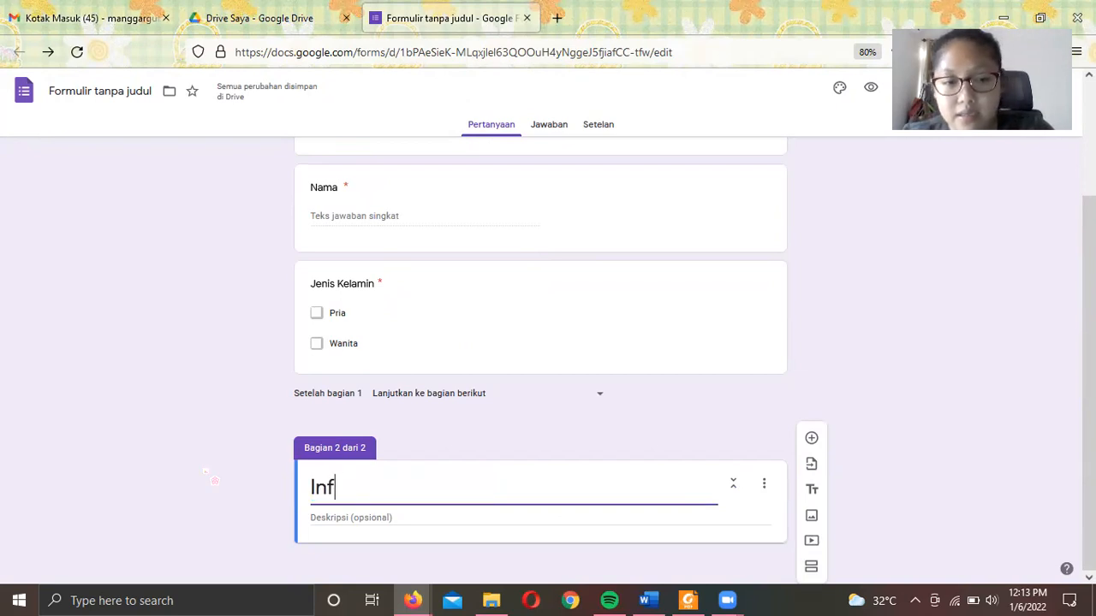
pyautogui.write('ormasi')
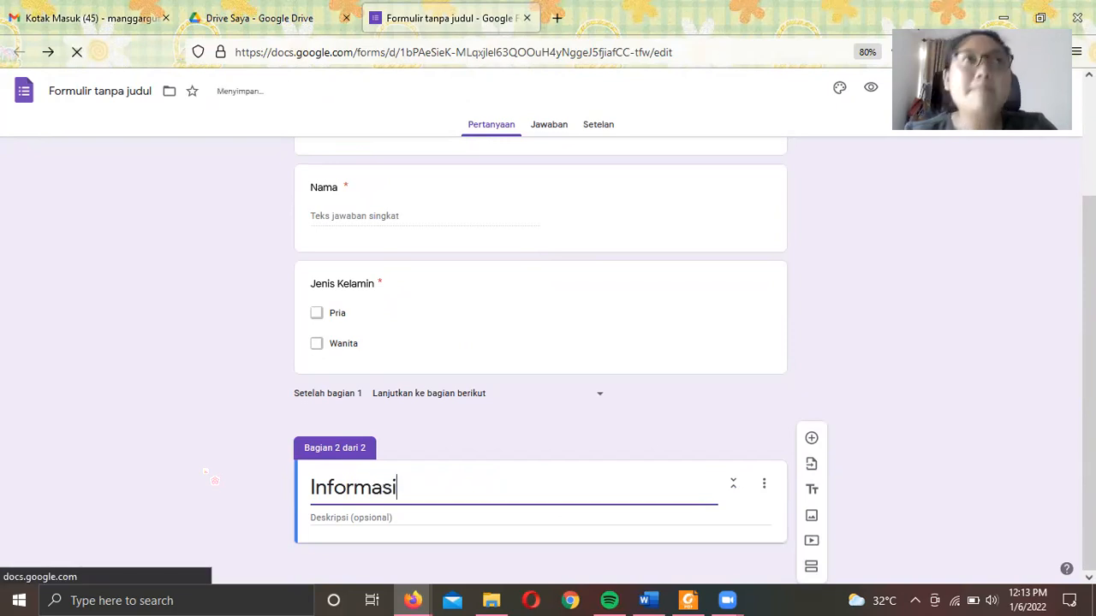
pyautogui.write(' Umum')
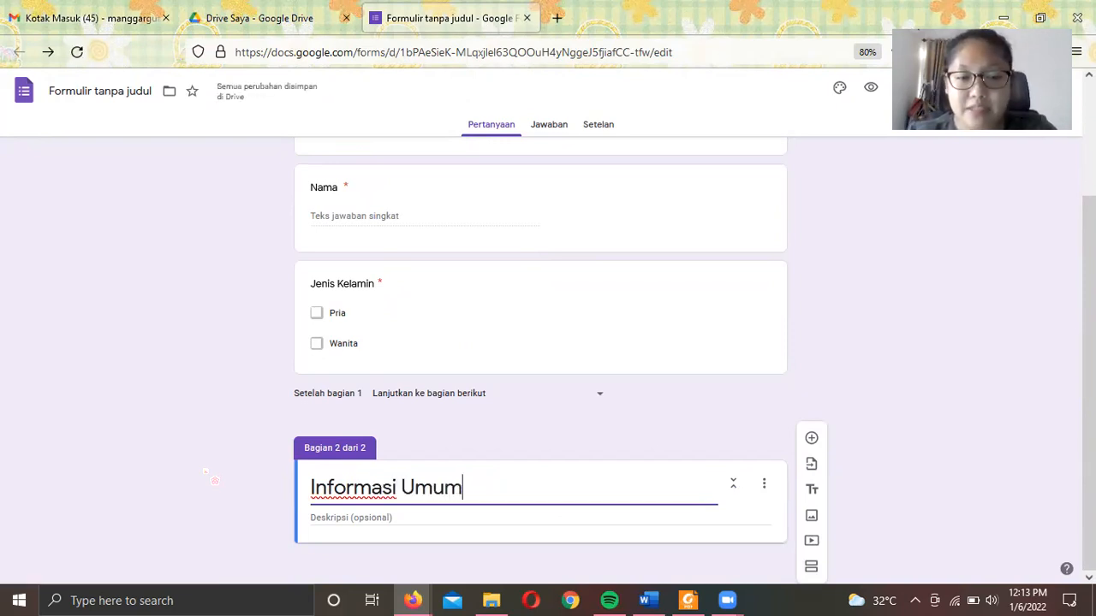
pyautogui.press('BackSpace')
pyautogui.press('BackSpace')
pyautogui.press('BackSpace')
pyautogui.press('BackSpace')
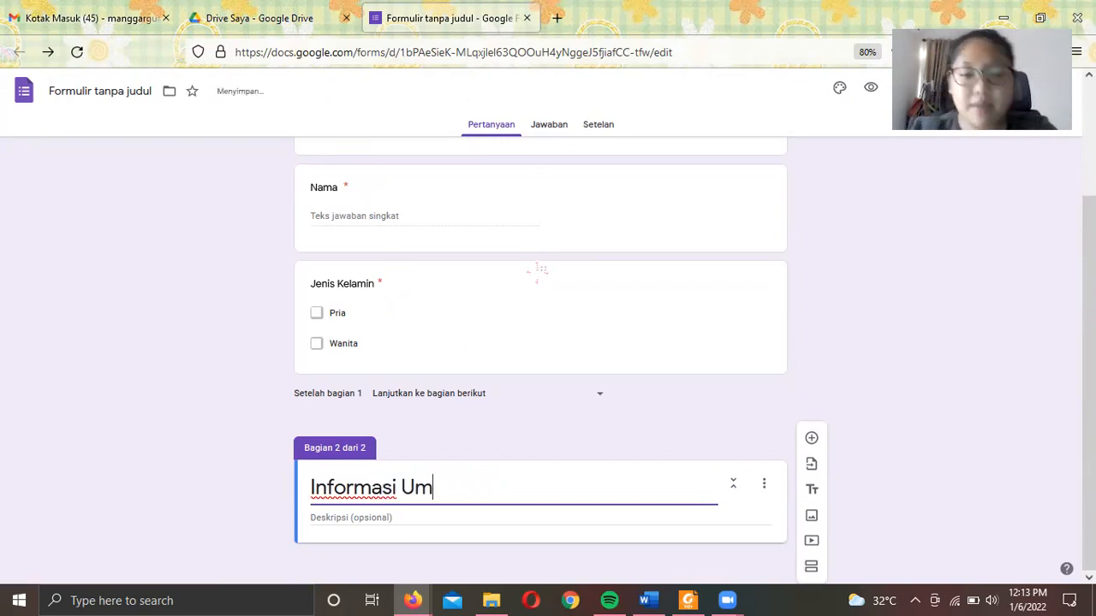
pyautogui.write('Kesehat')
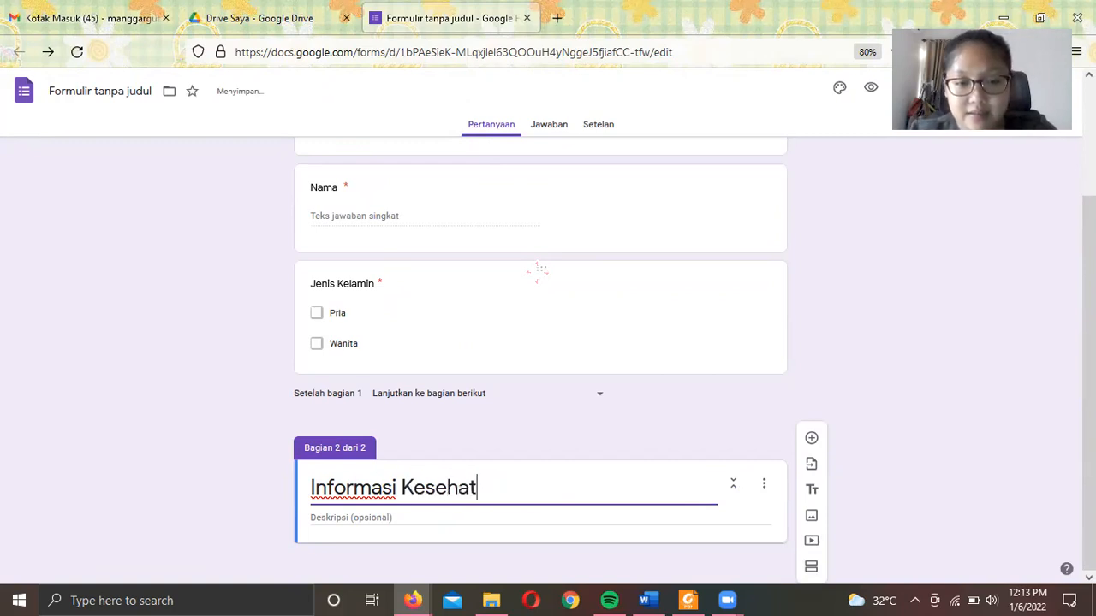
pyautogui.write('an Diri')
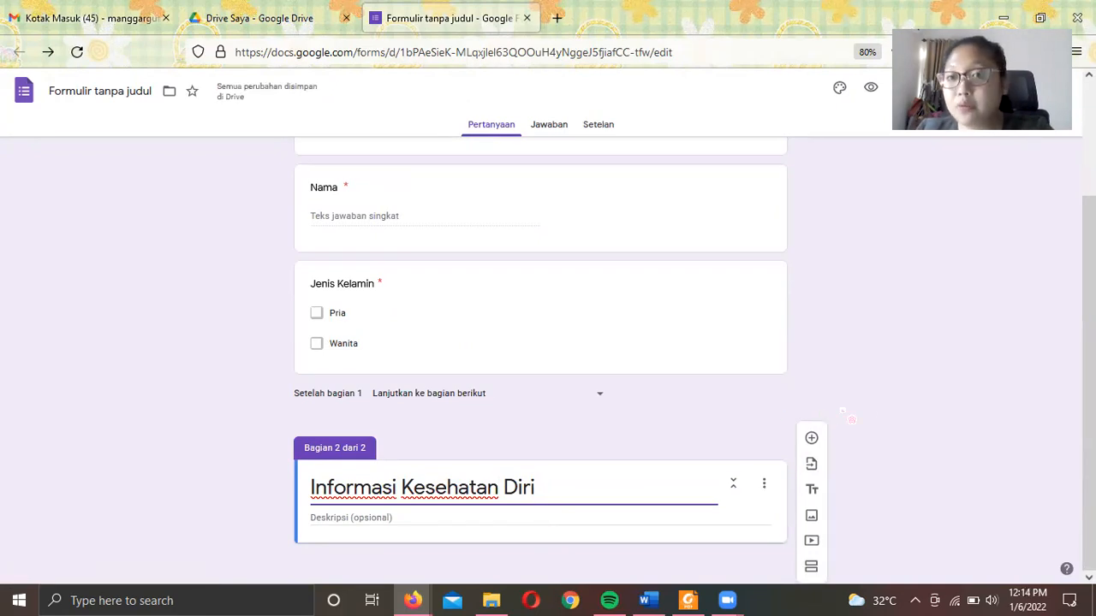
# - Add the multiple-choice question 'Apakah akhir-akhir ini Anda mengalami sakit?' to the health section
pyautogui.click(811, 437)
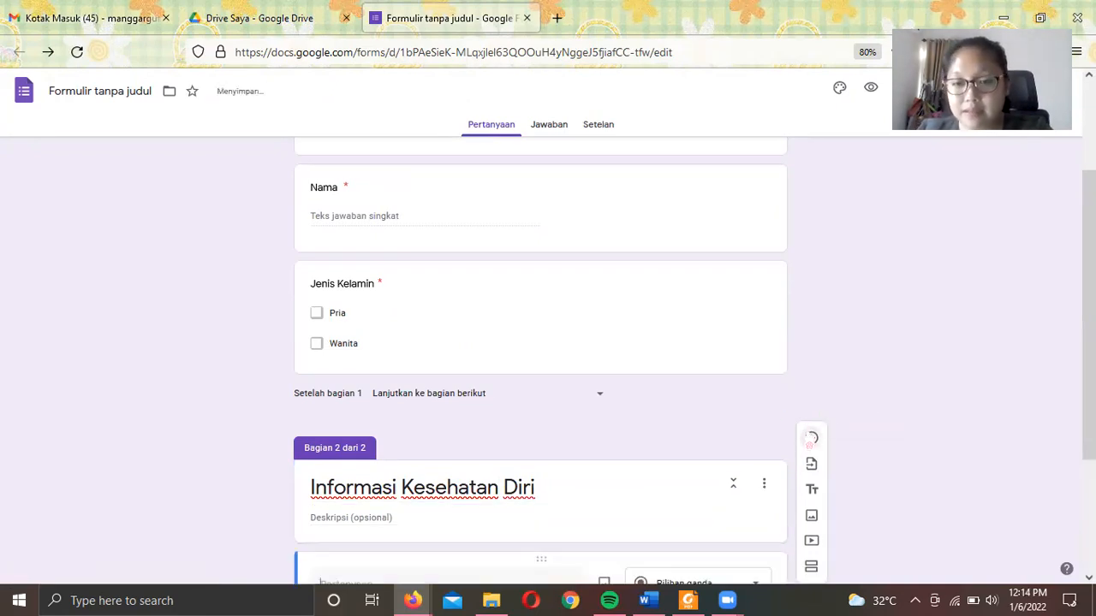
pyautogui.write('Apakah')
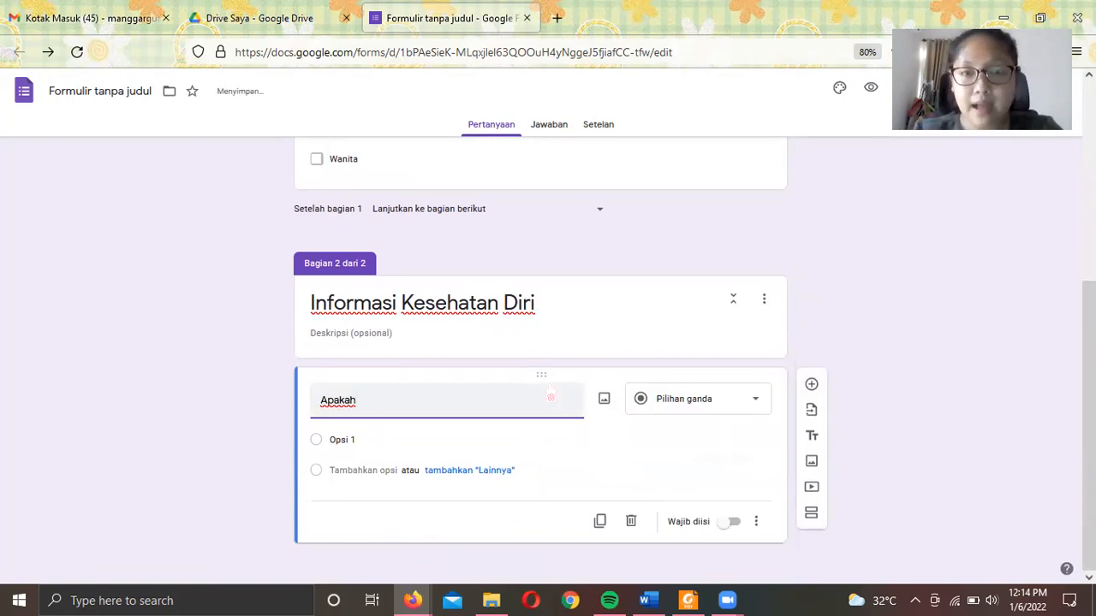
pyautogui.write('khir')
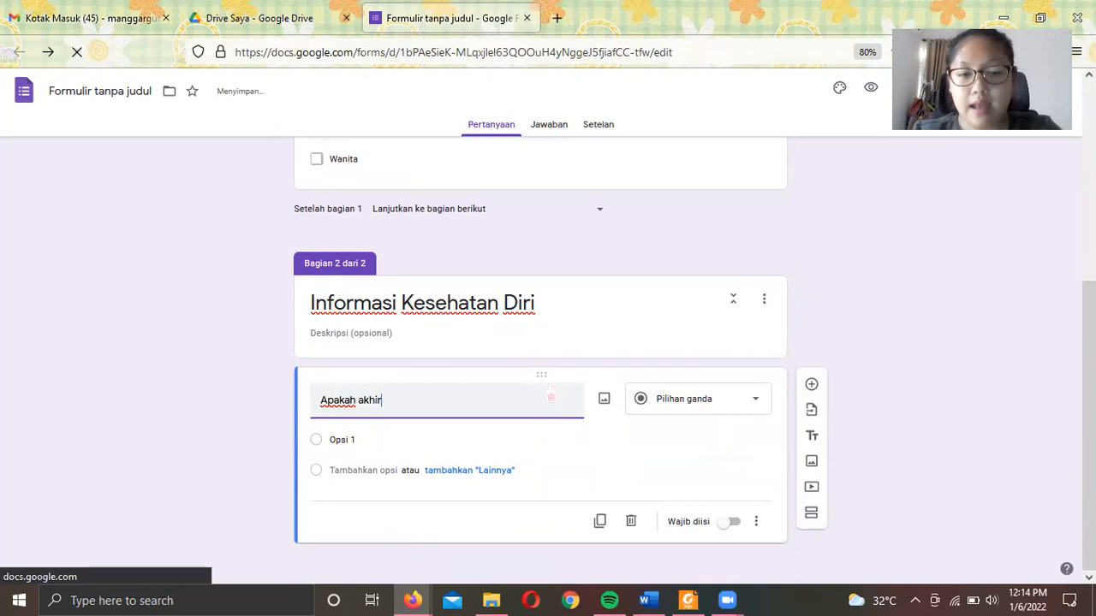
pyautogui.write('-')
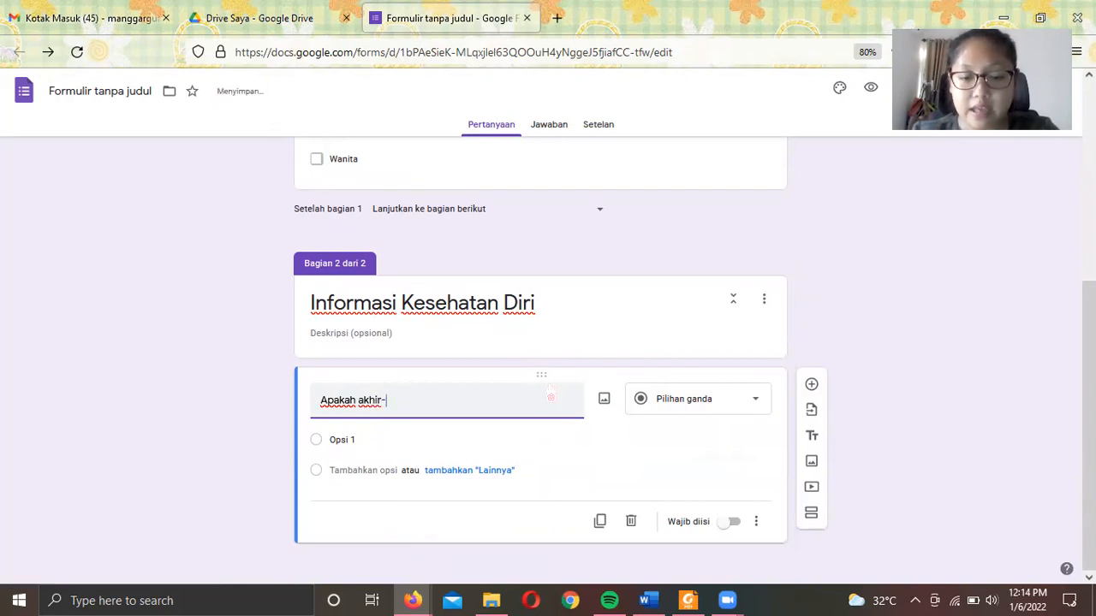
pyautogui.write('akhir ini')
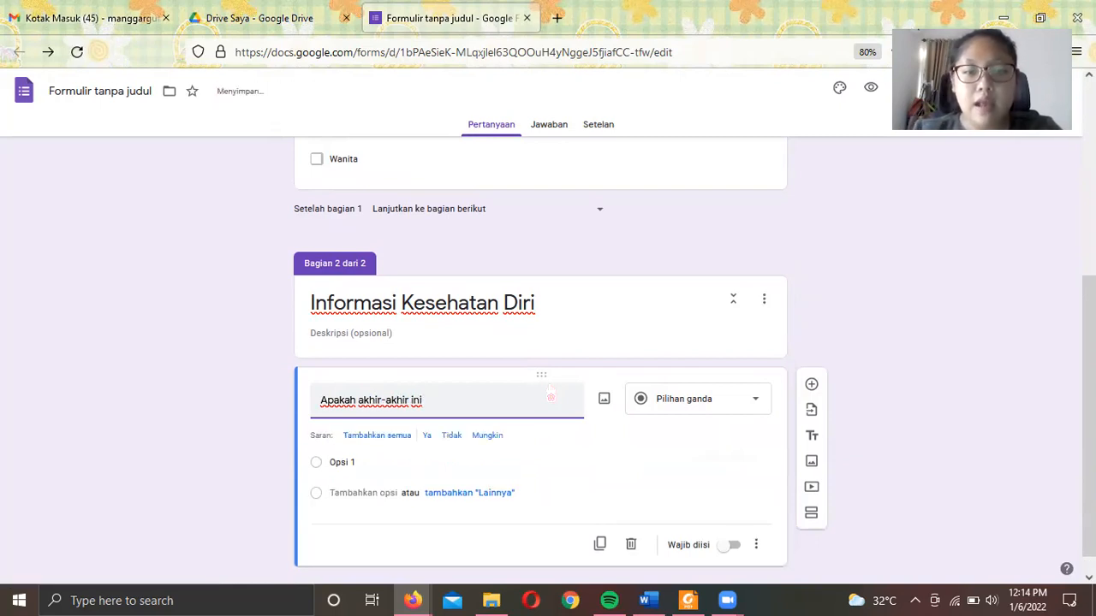
pyautogui.write(' Anda')
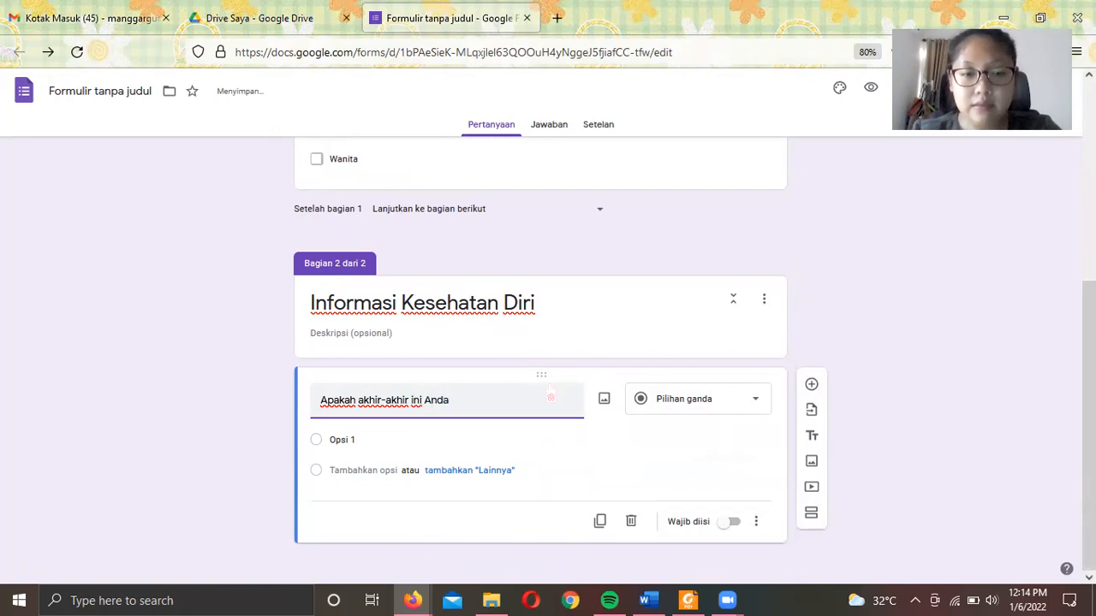
pyautogui.write(' mengalami sa')
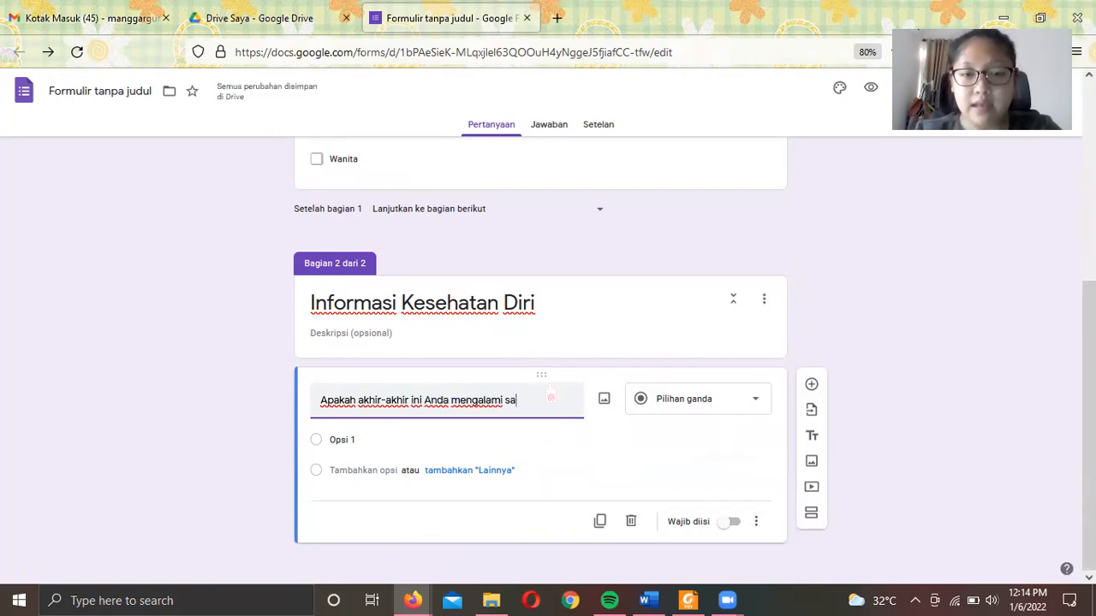
pyautogui.write('kit?')
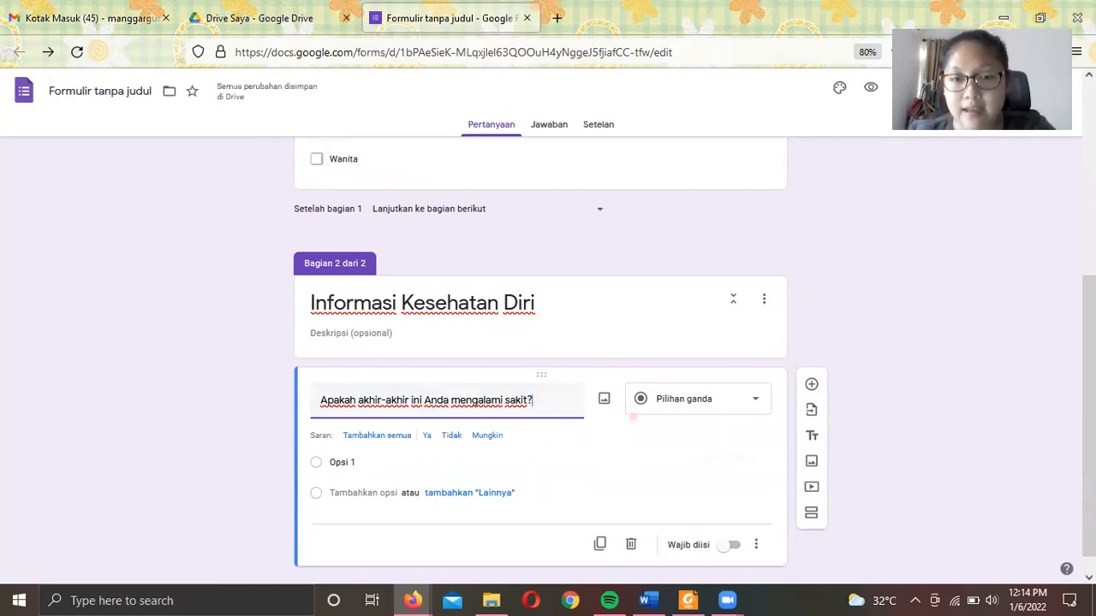
pyautogui.click(669, 409)
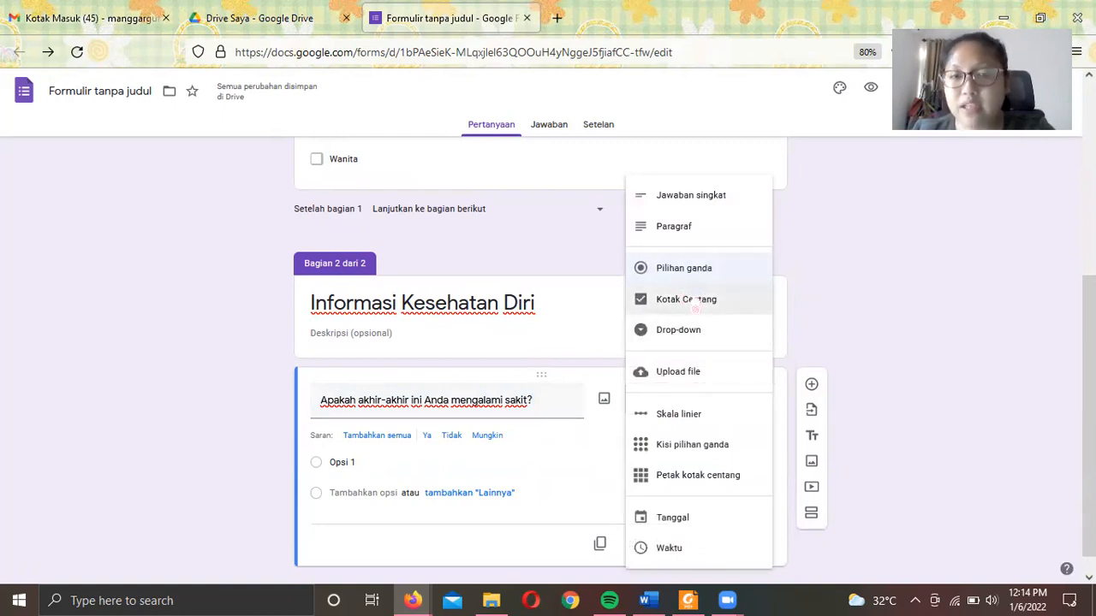
pyautogui.click(684, 268)
# - Give the question the answers Ya and Tidak, then add another blank question
pyautogui.click(351, 462)
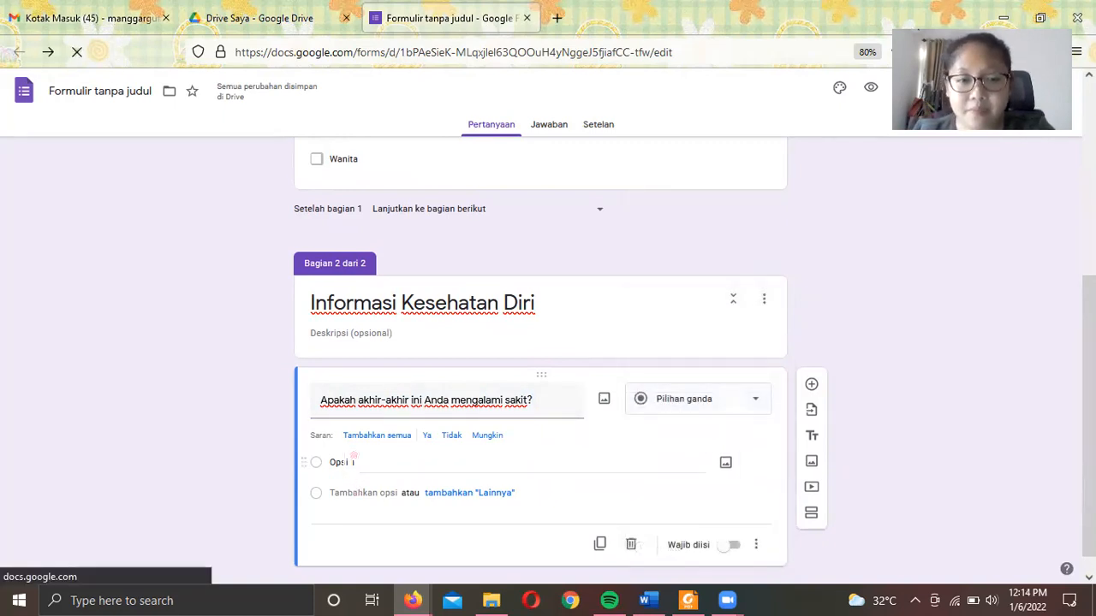
pyautogui.write('Ya')
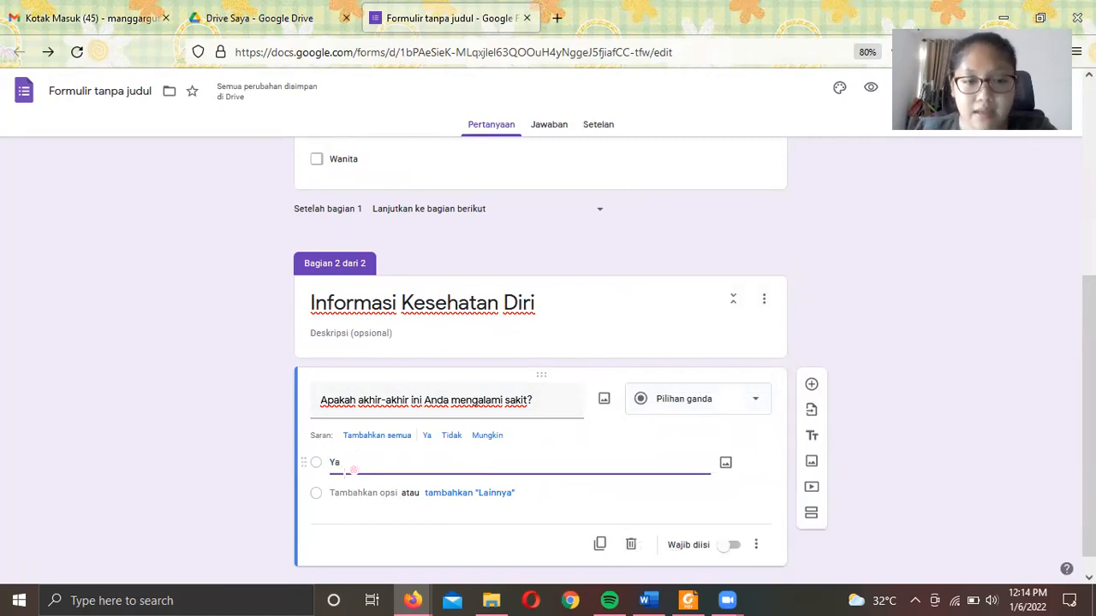
pyautogui.press('Return')
pyautogui.write('Tidak')
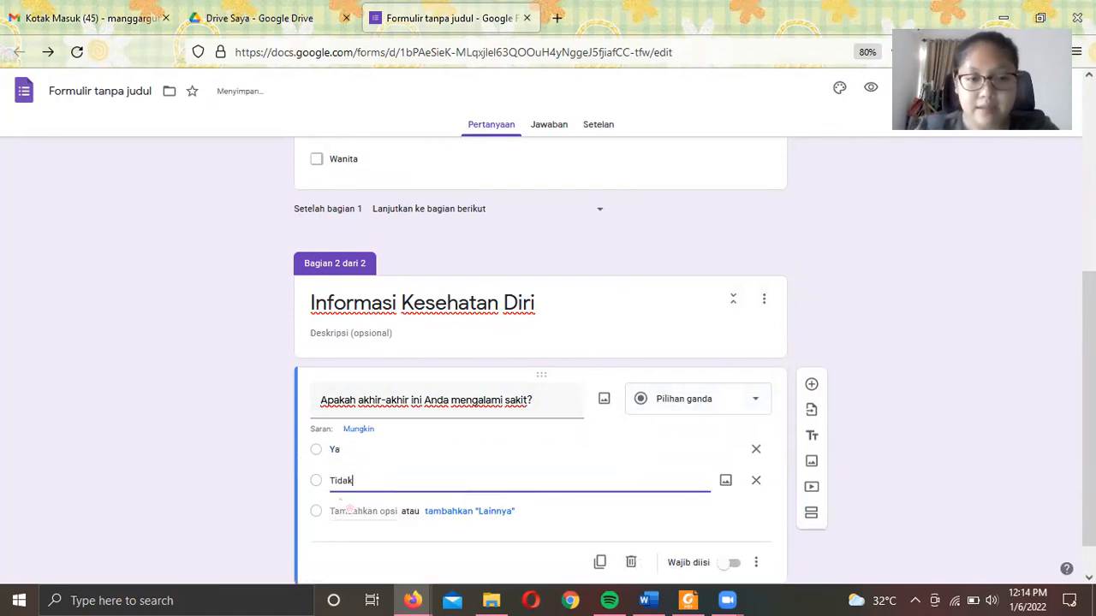
pyautogui.click(1039, 300)
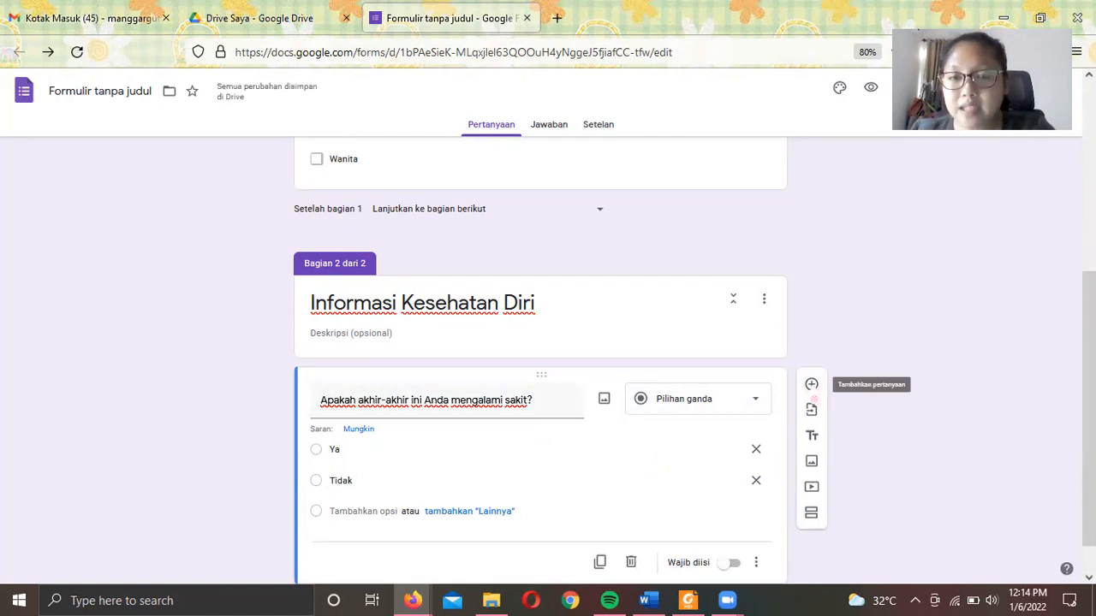
pyautogui.click(812, 392)
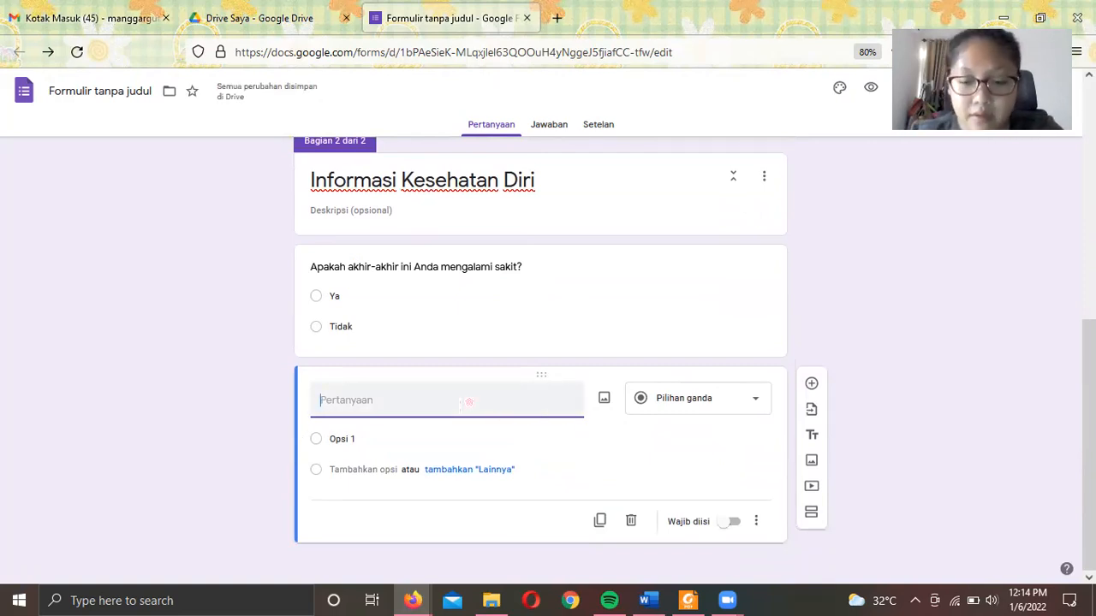
# - Reword the draft as 'Ceritakan kegiatan olahraga yang baru-baru ini Anda jalani?' and make it a Paragraf question
pyautogui.write('Apakah')
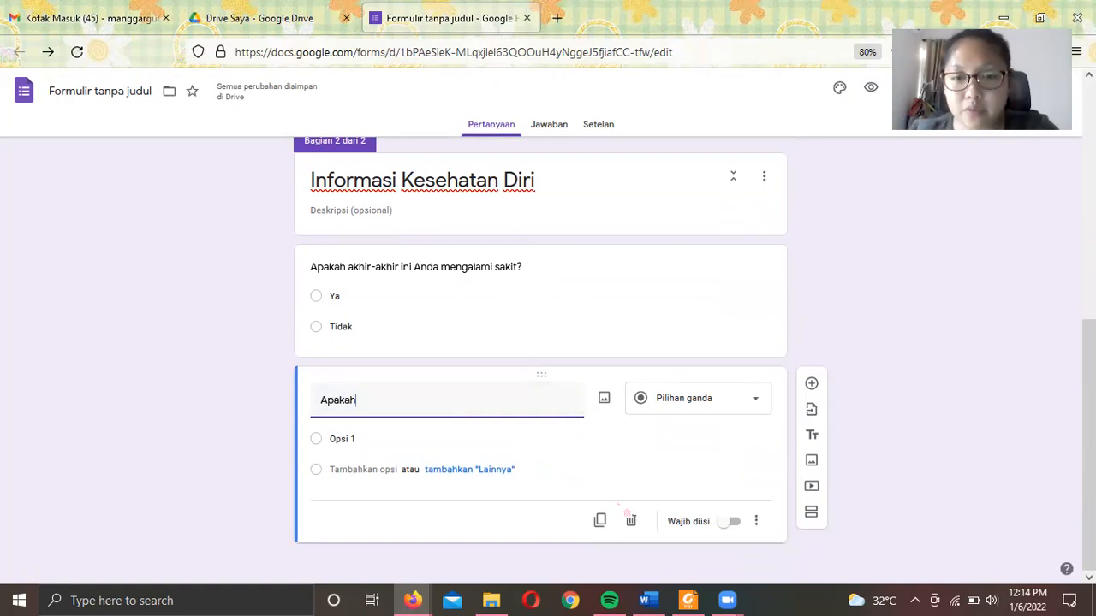
pyautogui.press('BackSpace')
pyautogui.press('BackSpace')
pyautogui.press('BackSpace')
pyautogui.press('BackSpace')
pyautogui.press('BackSpace')
pyautogui.press('BackSpace')
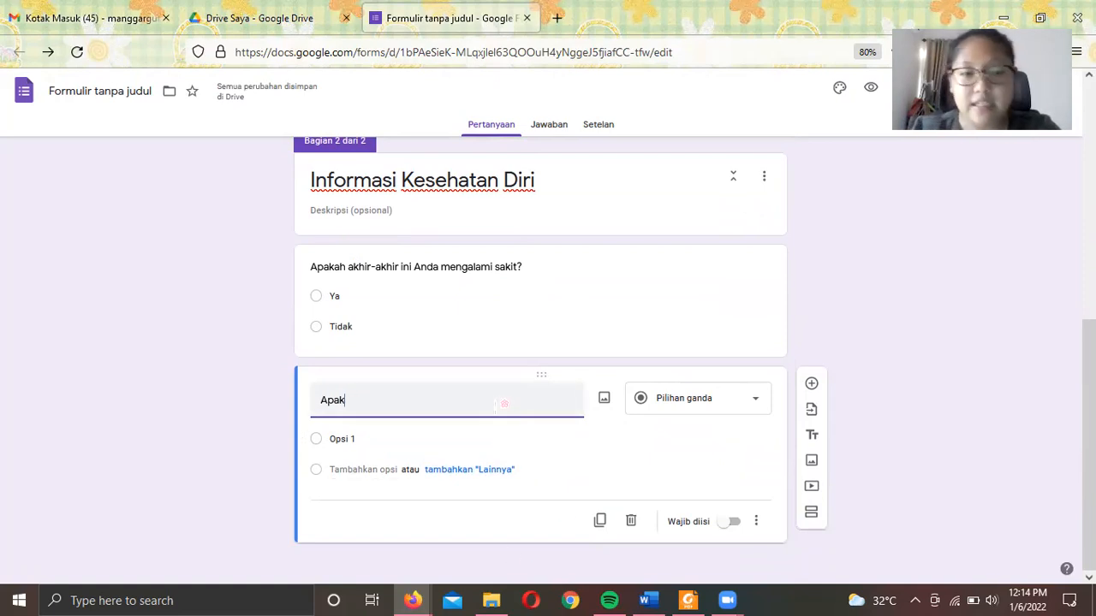
pyautogui.write('Ceritakan')
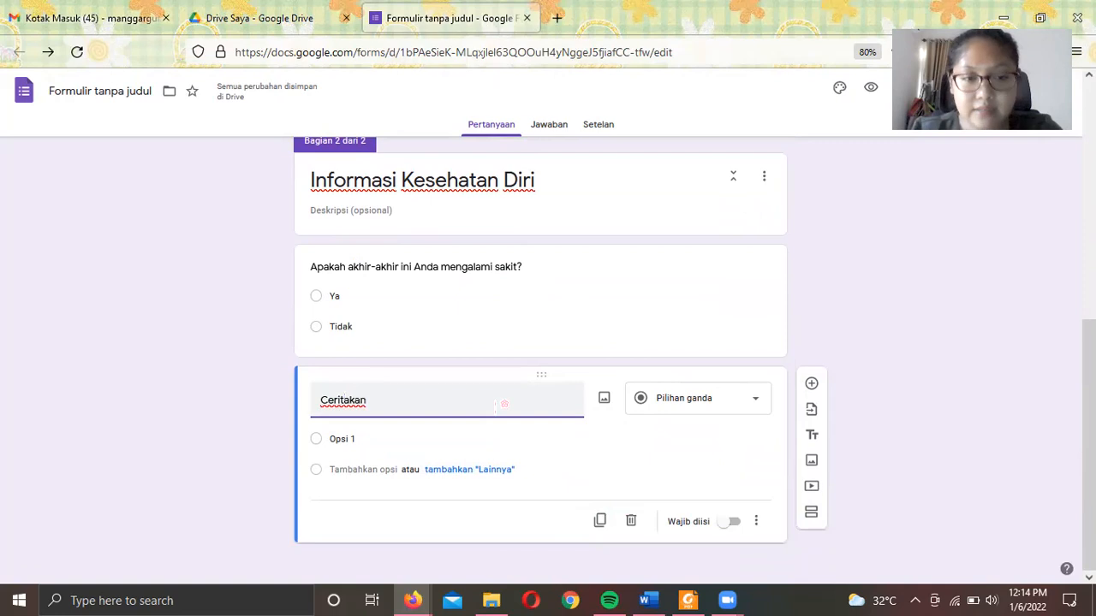
pyautogui.write(' kegiatan olahraga y')
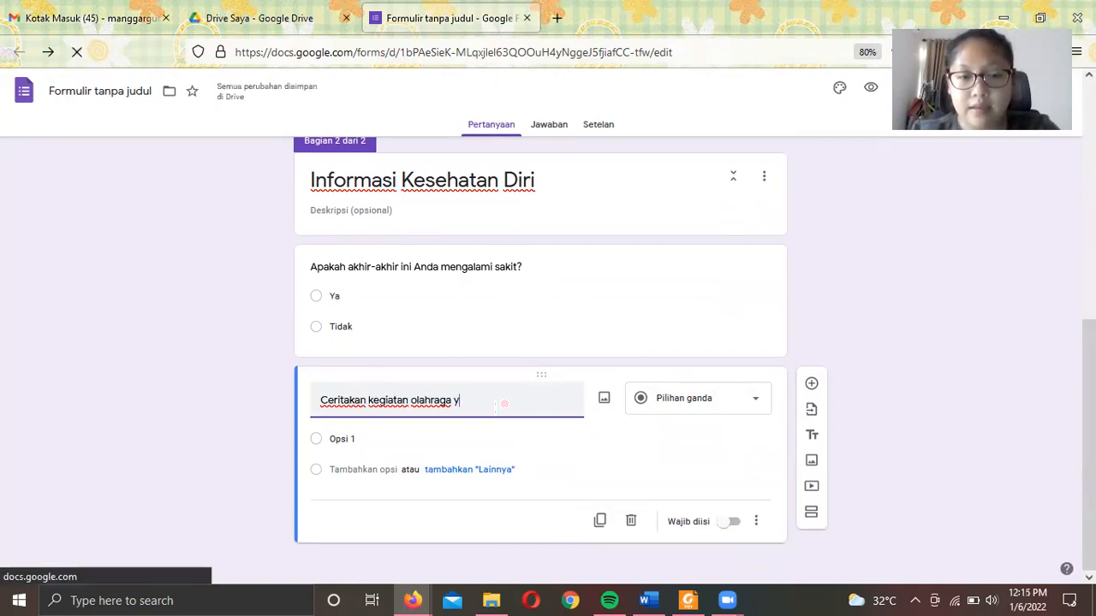
pyautogui.write('ang baru-baru')
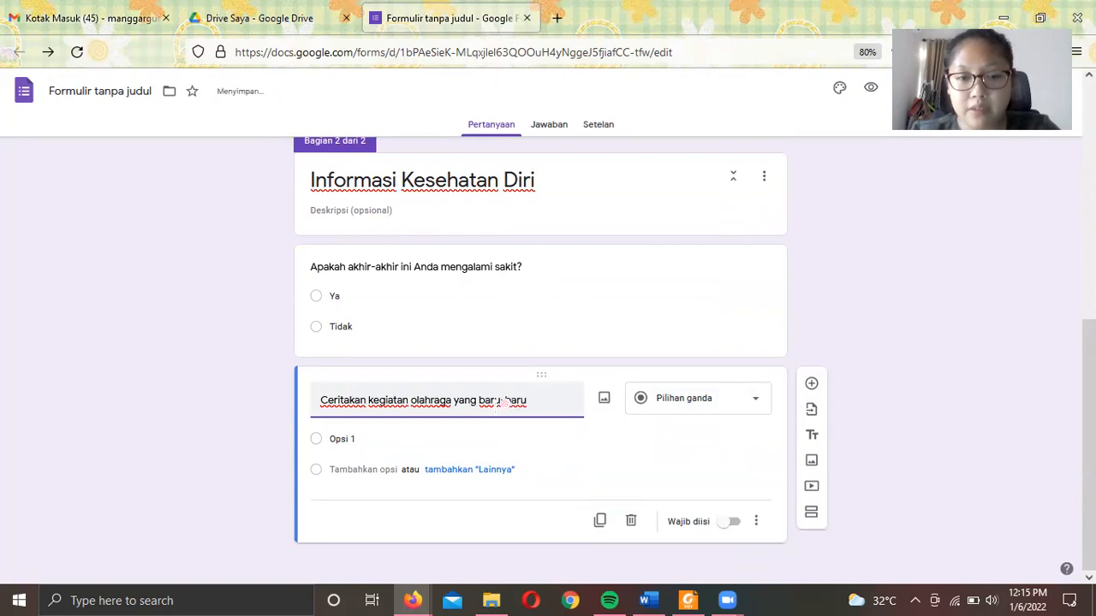
pyautogui.write(' ini Anda jalani?')
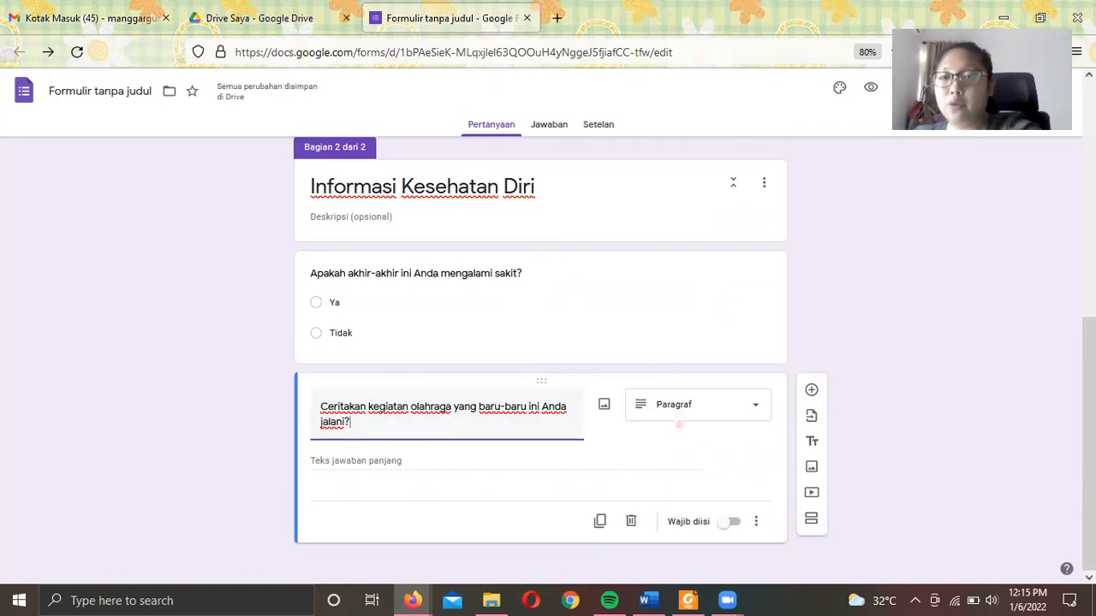
pyautogui.click(697, 417)
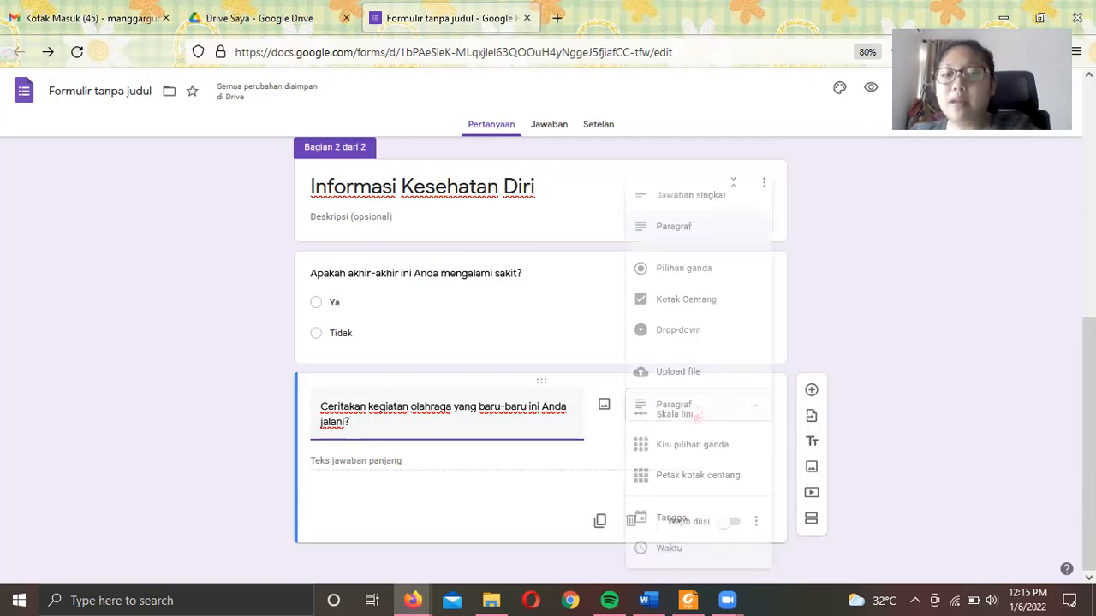
pyautogui.click(684, 235)
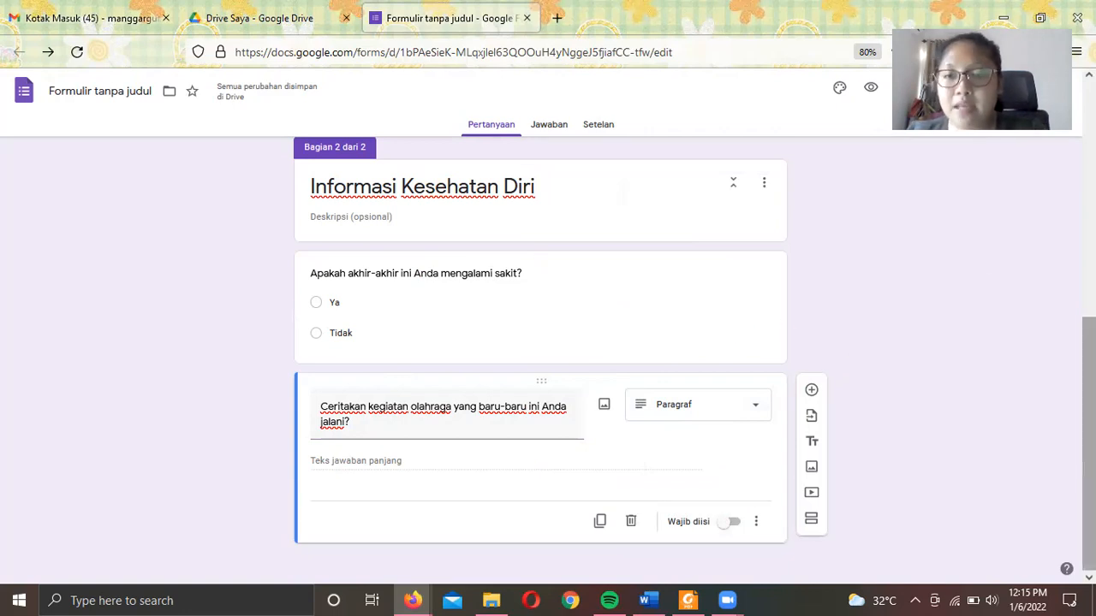
pyautogui.scroll(3, 984, 276)
pyautogui.scroll(-3, 984, 276)
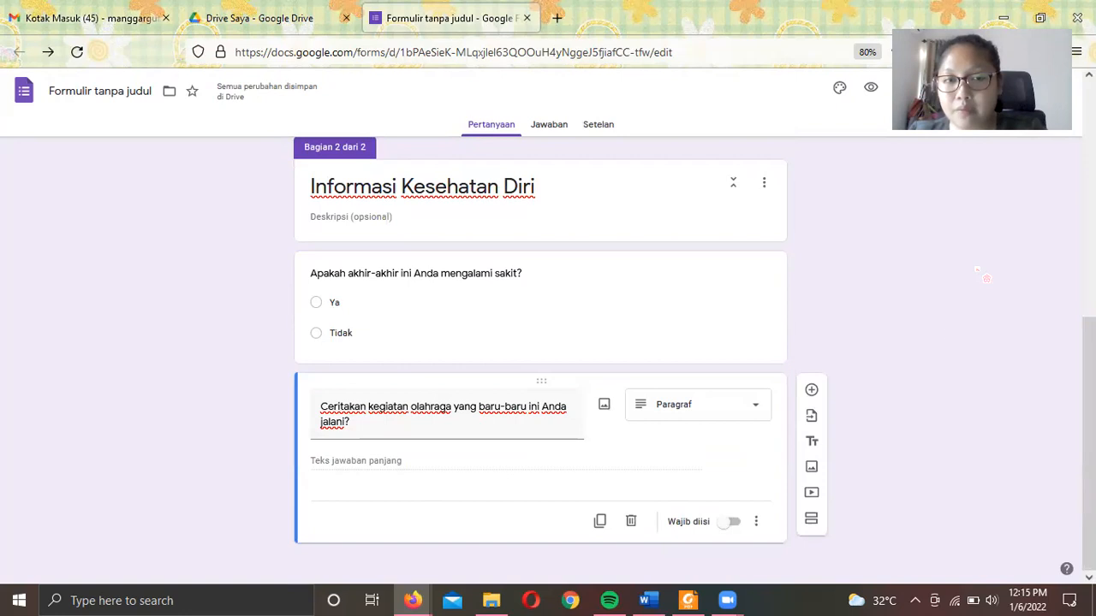
# - Add a third section titled 'Penilaian Suasana Gym STIE YKPN'
pyautogui.click(810, 519)
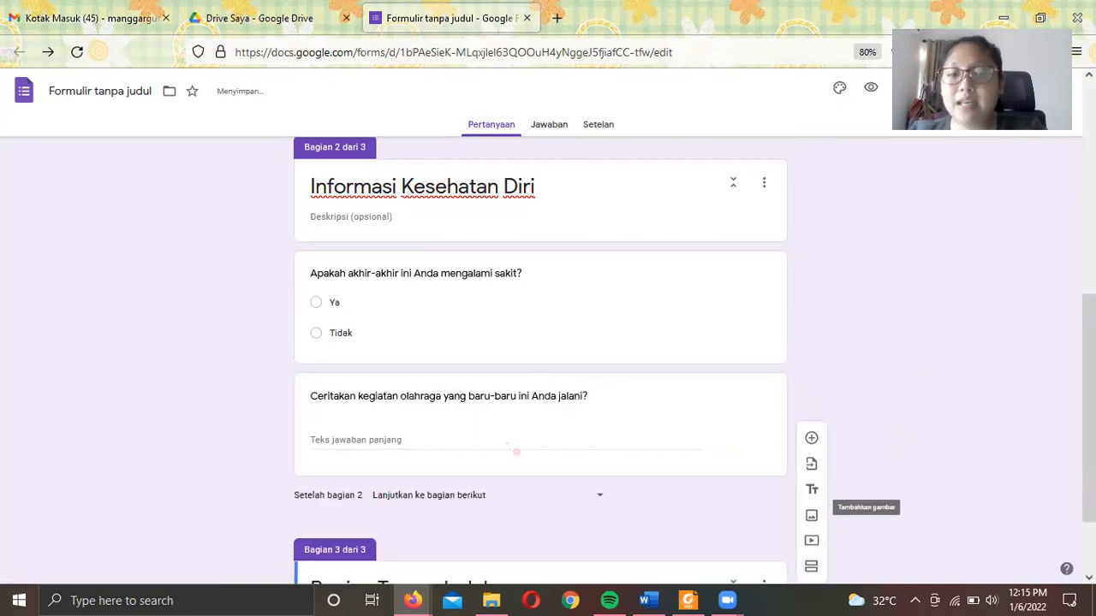
pyautogui.scroll(-2, 767, 442)
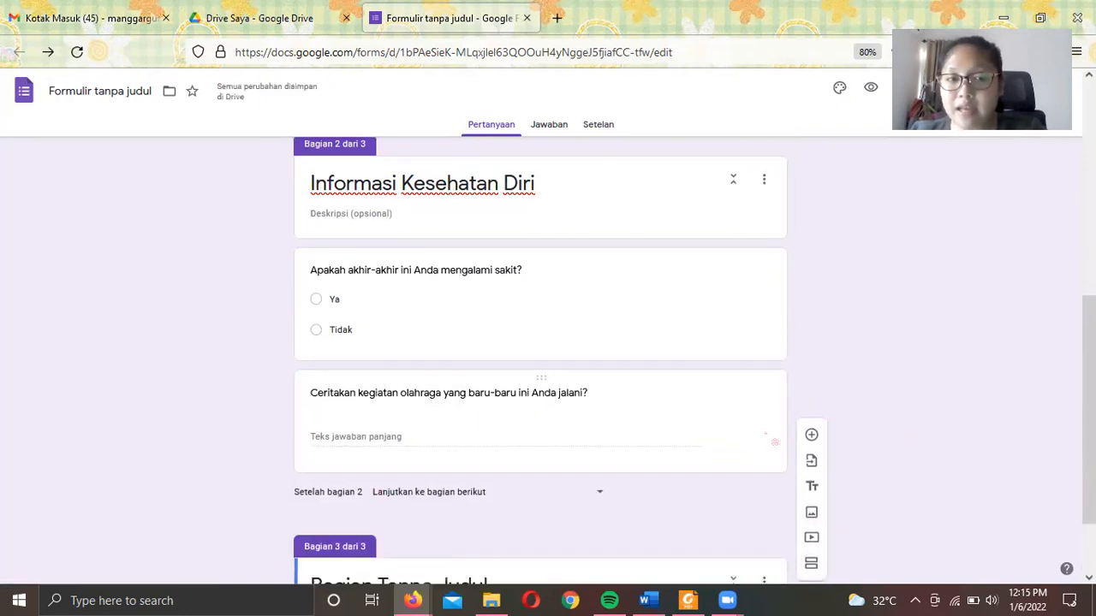
pyautogui.moveTo(497, 484); pyautogui.dragTo(152, 505)
pyautogui.write('Penilaian')
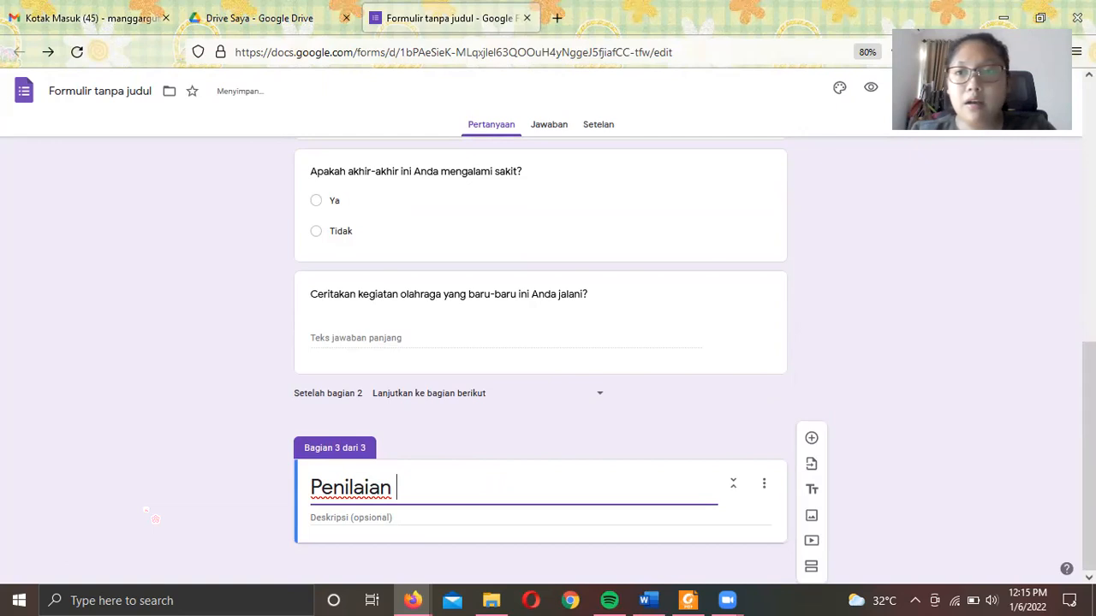
pyautogui.write(' Suasana')
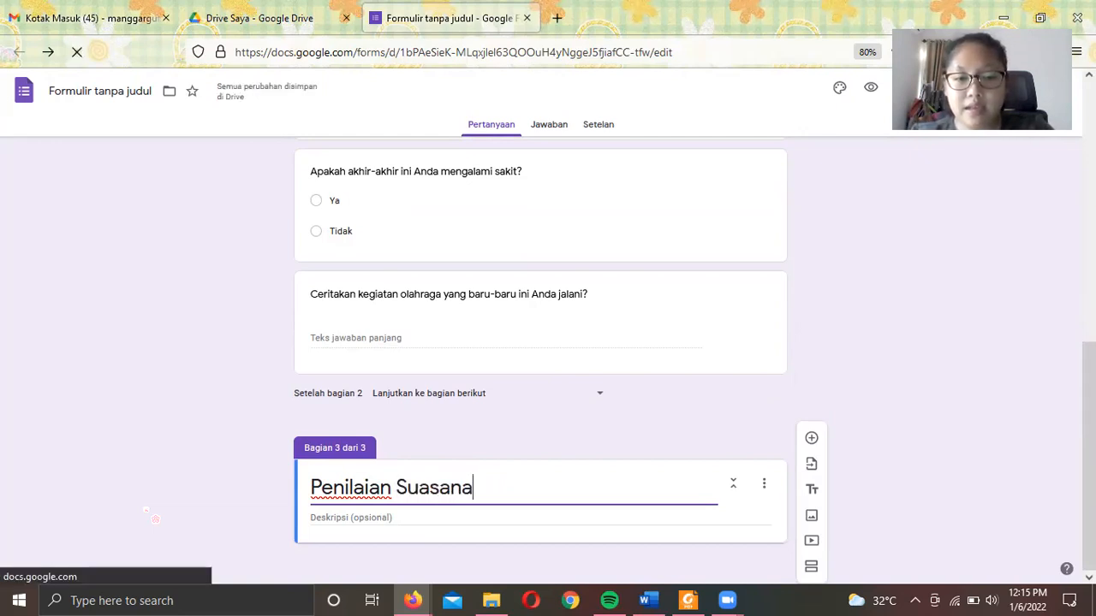
pyautogui.write(' Gym STIE YKPN')
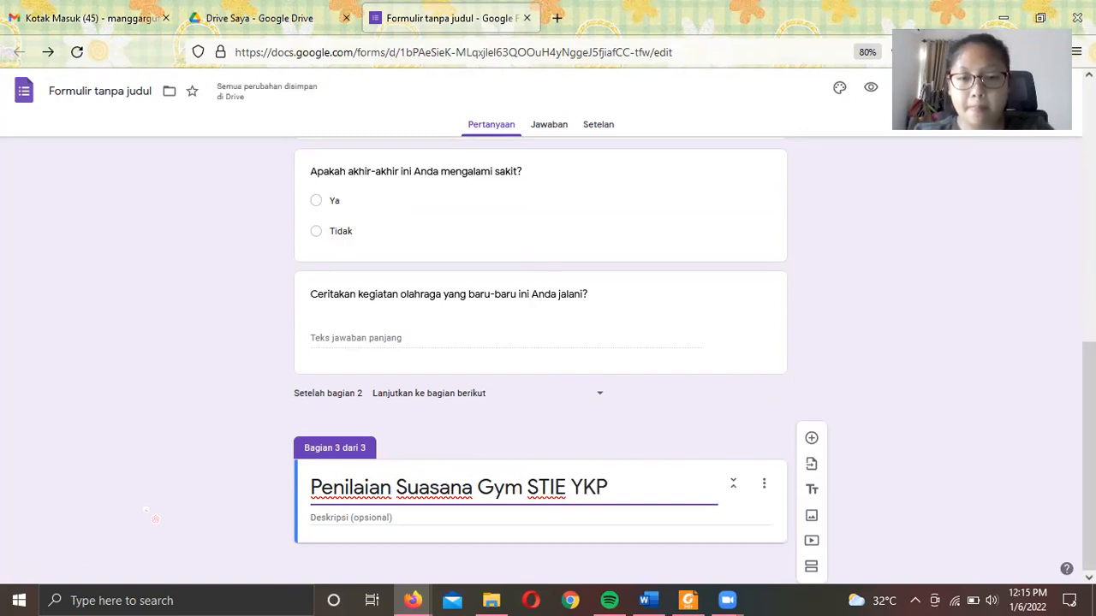
# - Give the section the description 'Sila kan saudara berikan penilaian tentang Gym STIE YKPN' and add a question
pyautogui.click(332, 514)
pyautogui.write('S')
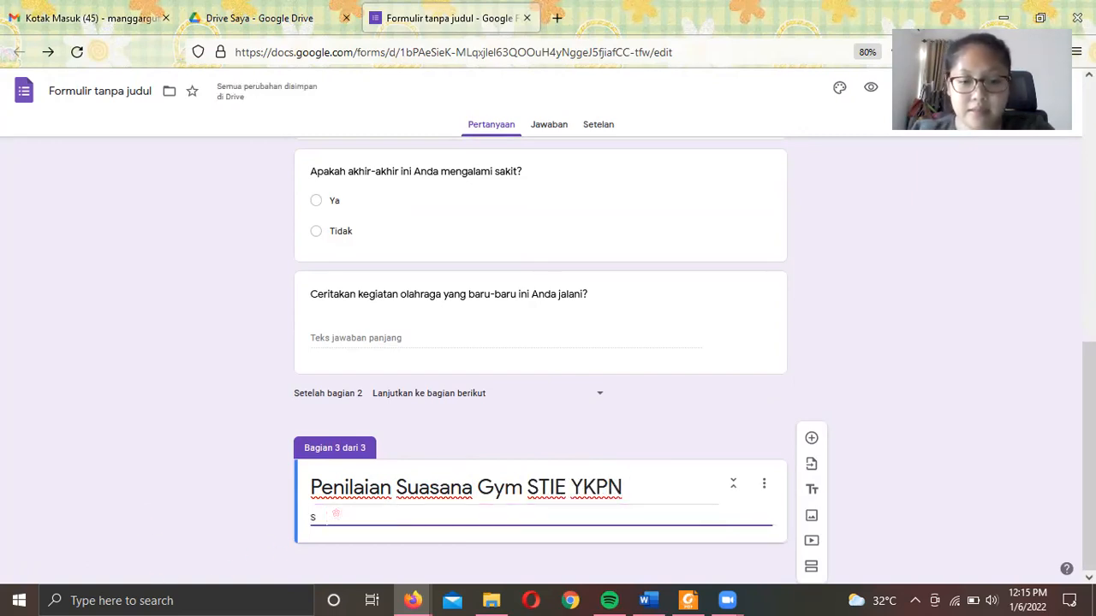
pyautogui.write('ila kan saudara berikan p')
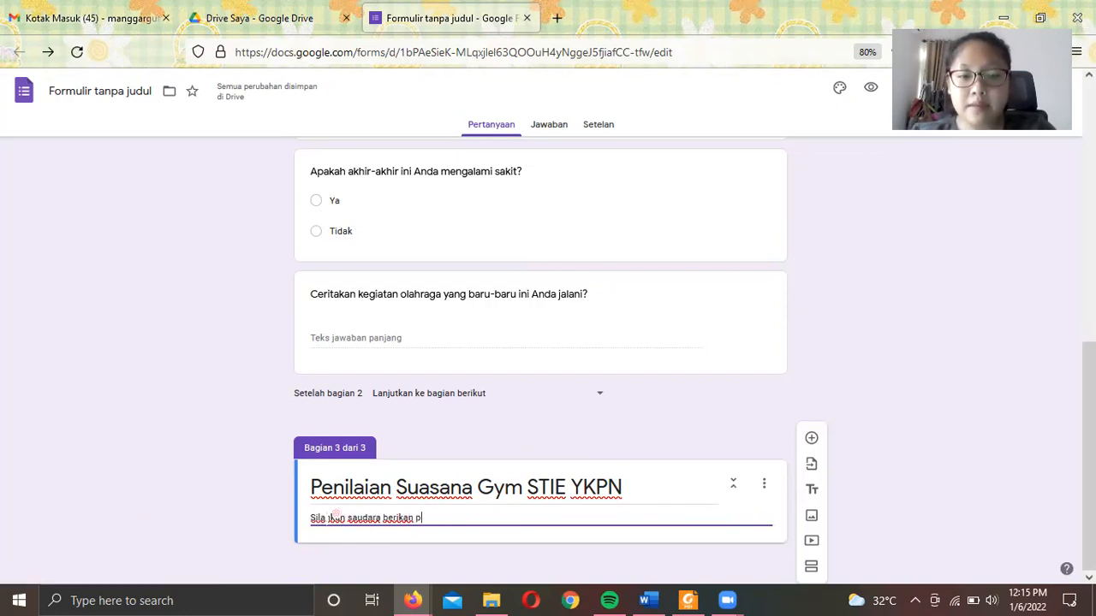
pyautogui.write('enilaian tentang G')
pyautogui.press('BackSpace')
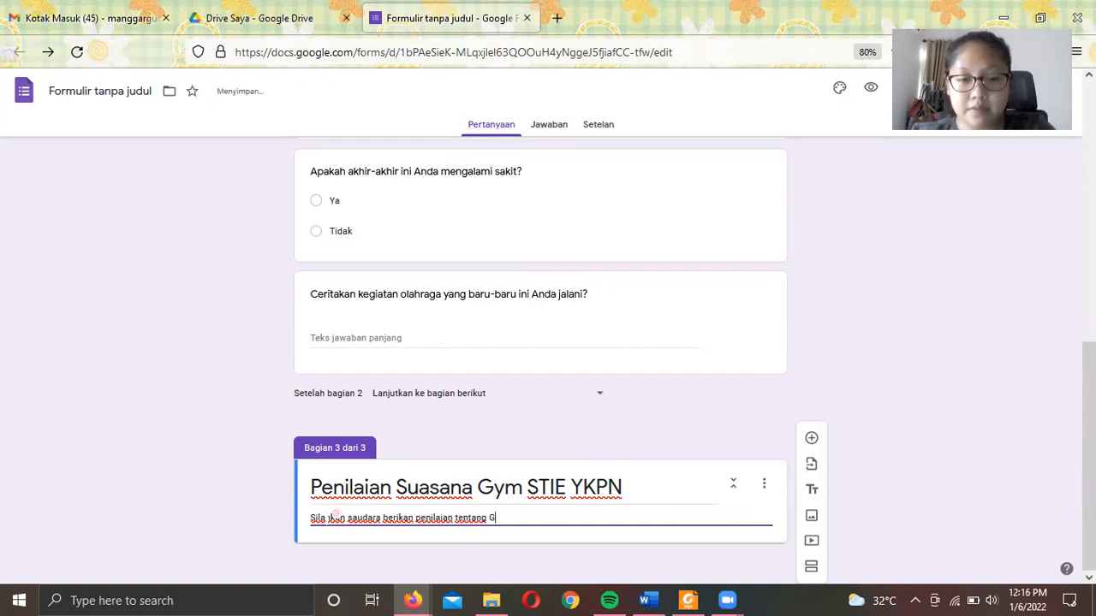
pyautogui.write('Gym STIE YKPN')
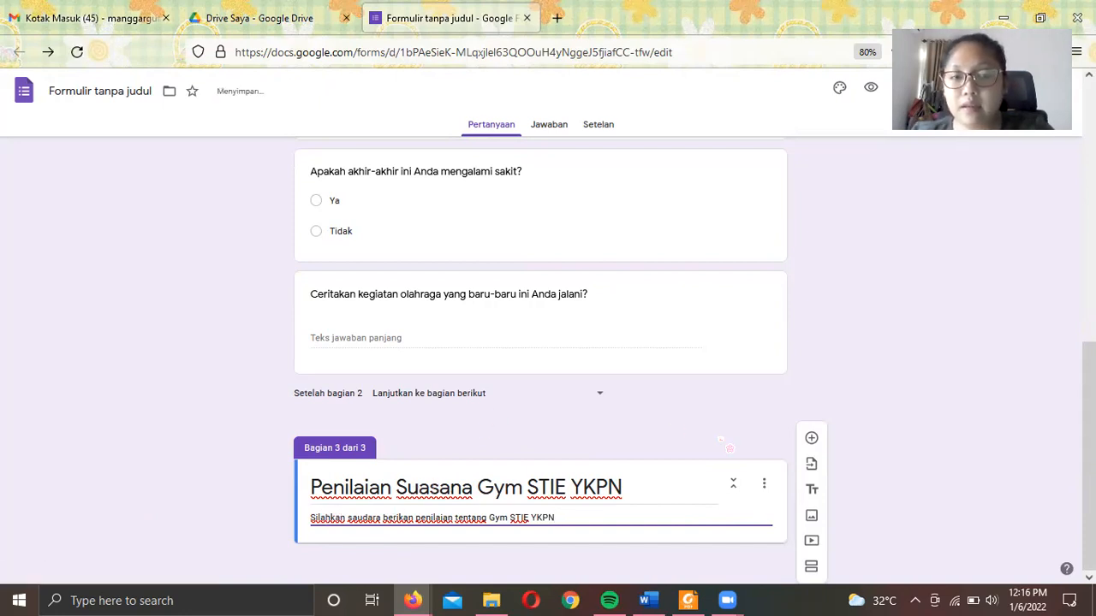
pyautogui.click(811, 437)
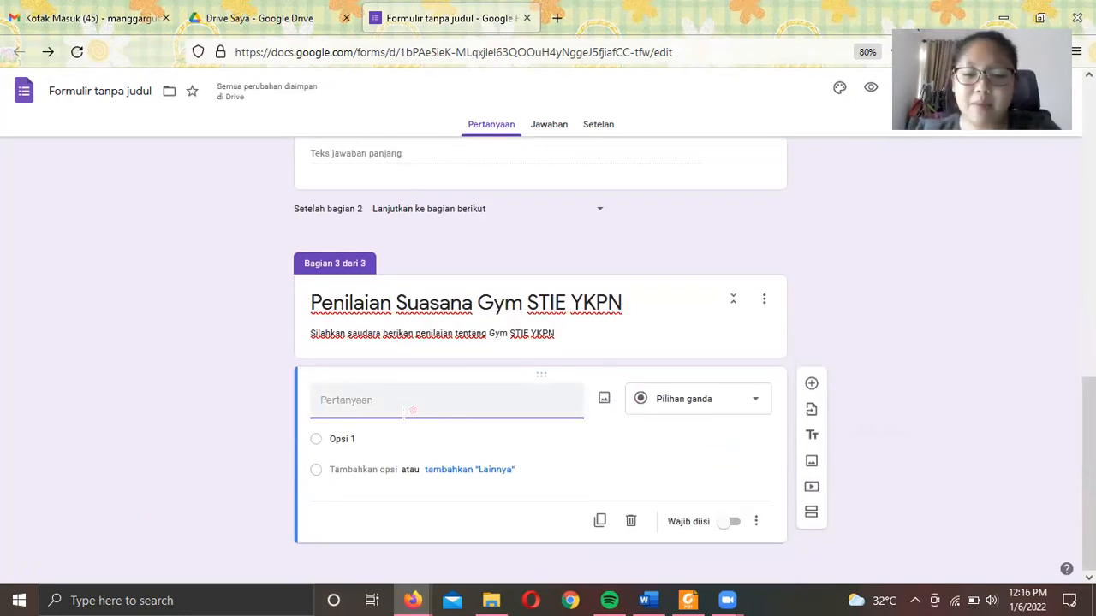
# - Enter the question 'Apakah Alat-Alat yang terdapat pada Gym STIE YKPN masih enak untuk digunakan?' and view its answer types
pyautogui.write('A')
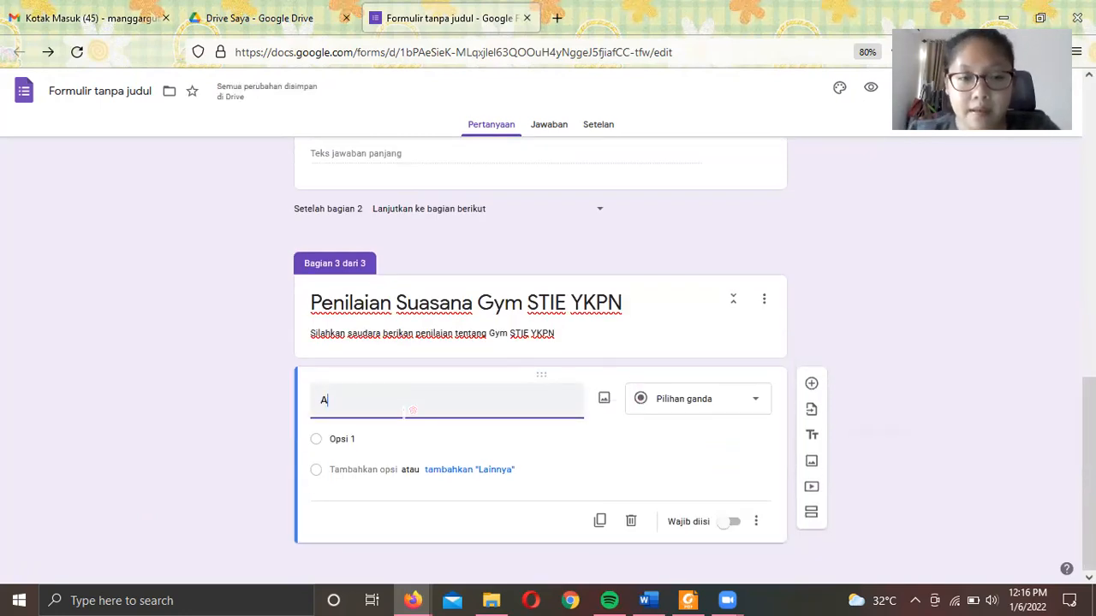
pyautogui.write('pakah ')
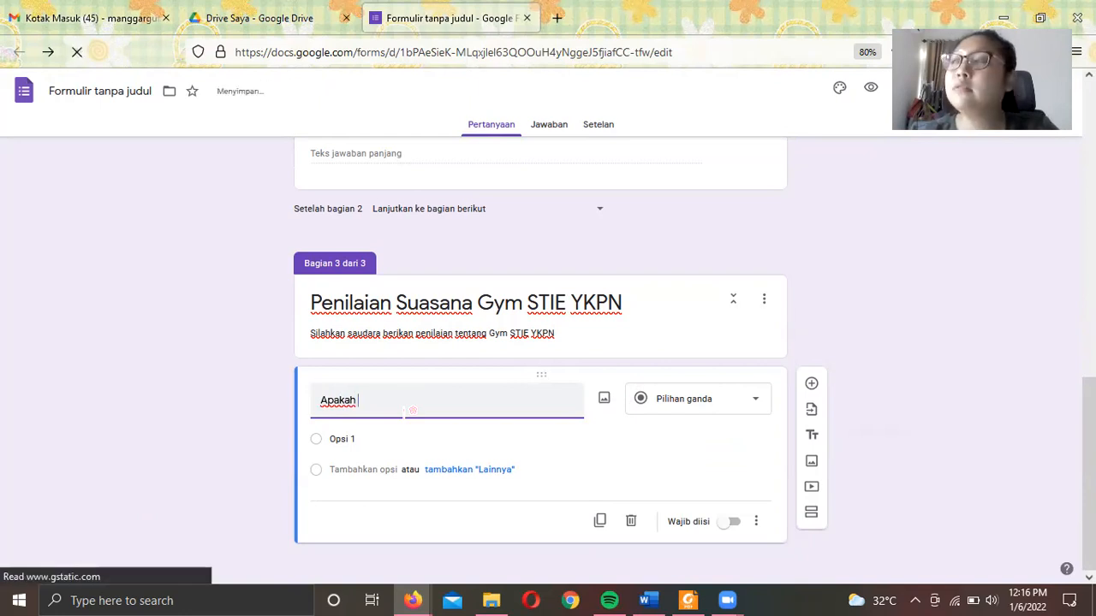
pyautogui.write('Alat')
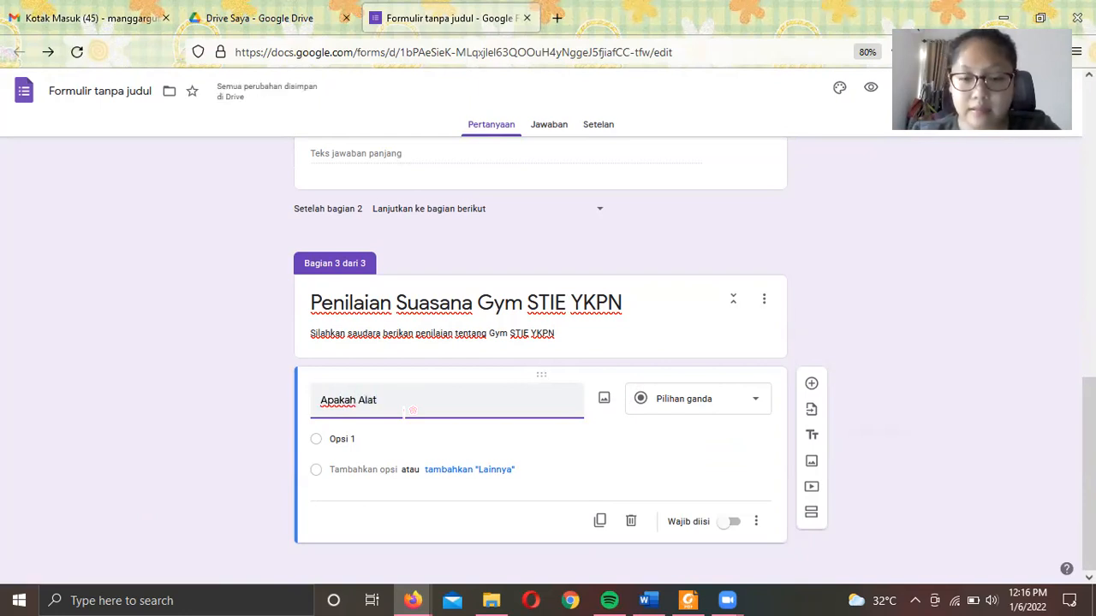
pyautogui.write('-Alat yang terdapa')
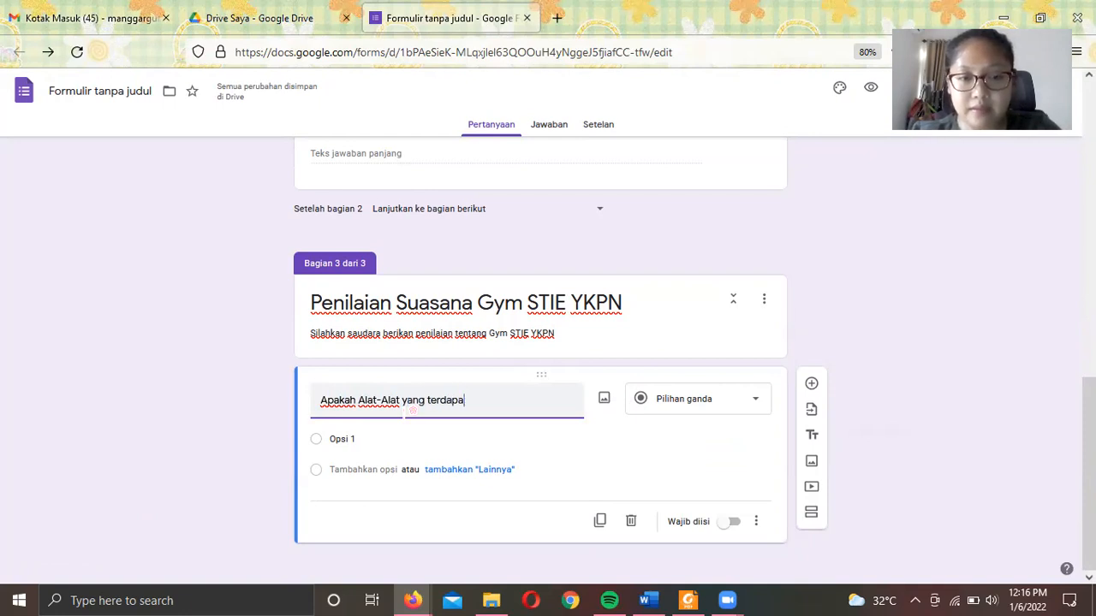
pyautogui.write('t pada Gym STIE YKP')
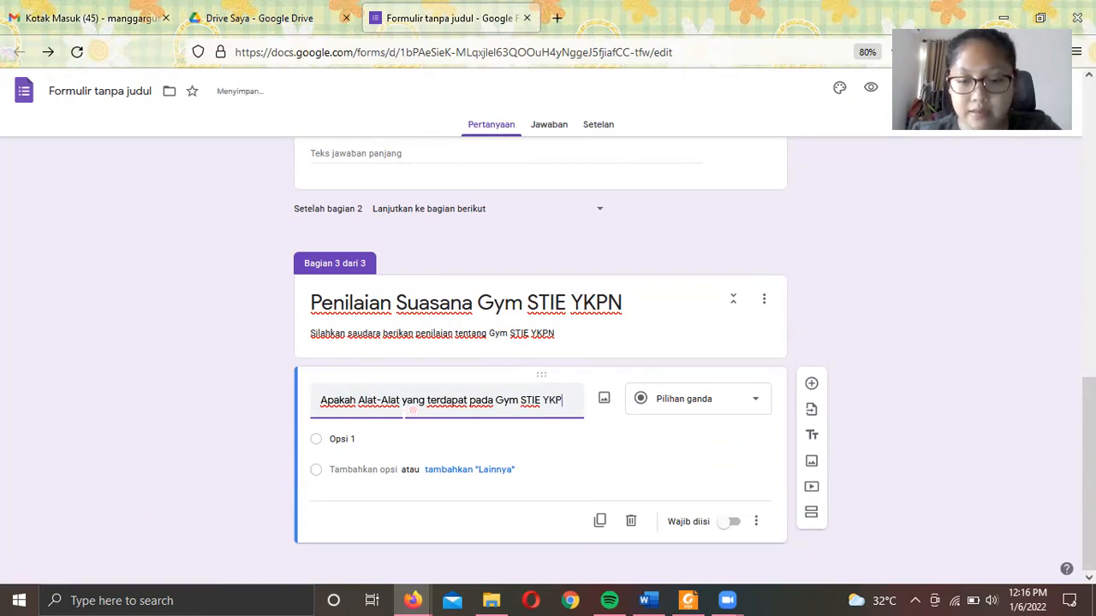
pyautogui.write('N masih enak')
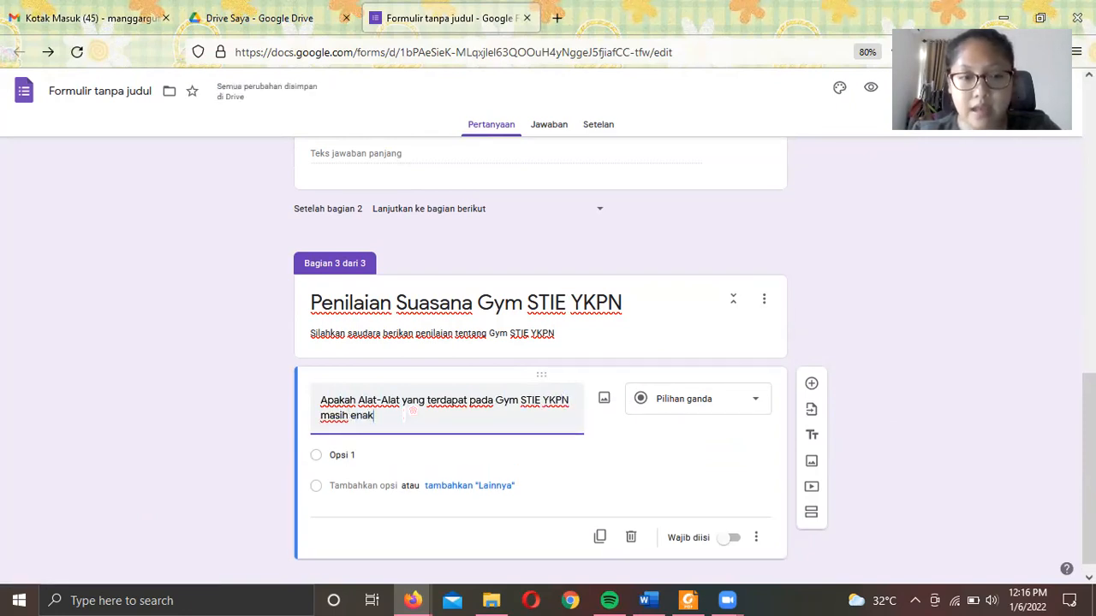
pyautogui.write(' untuk digunakan')
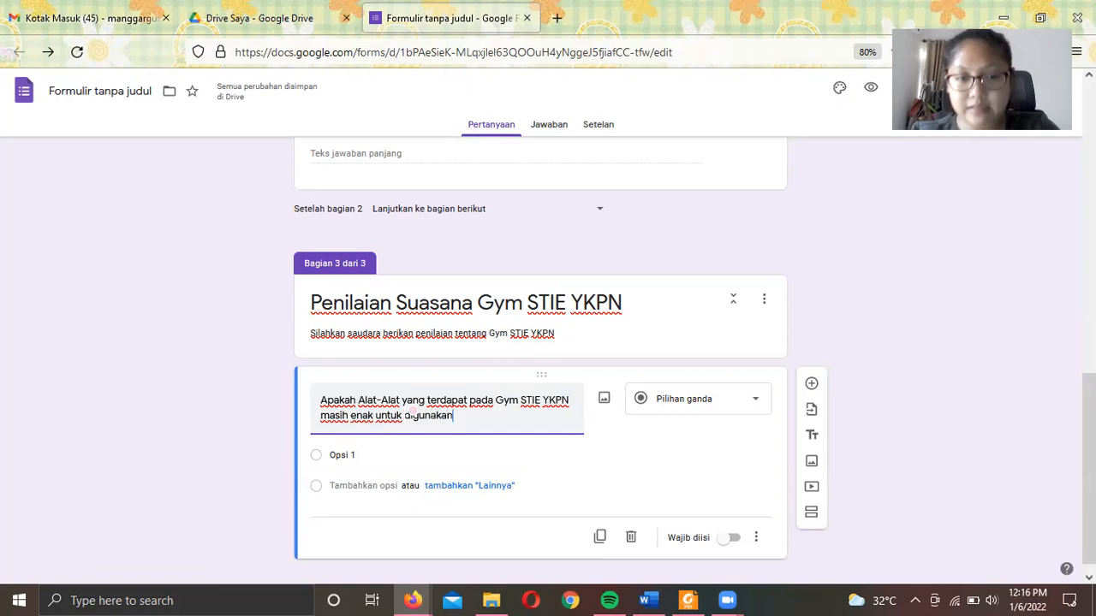
pyautogui.write('?')
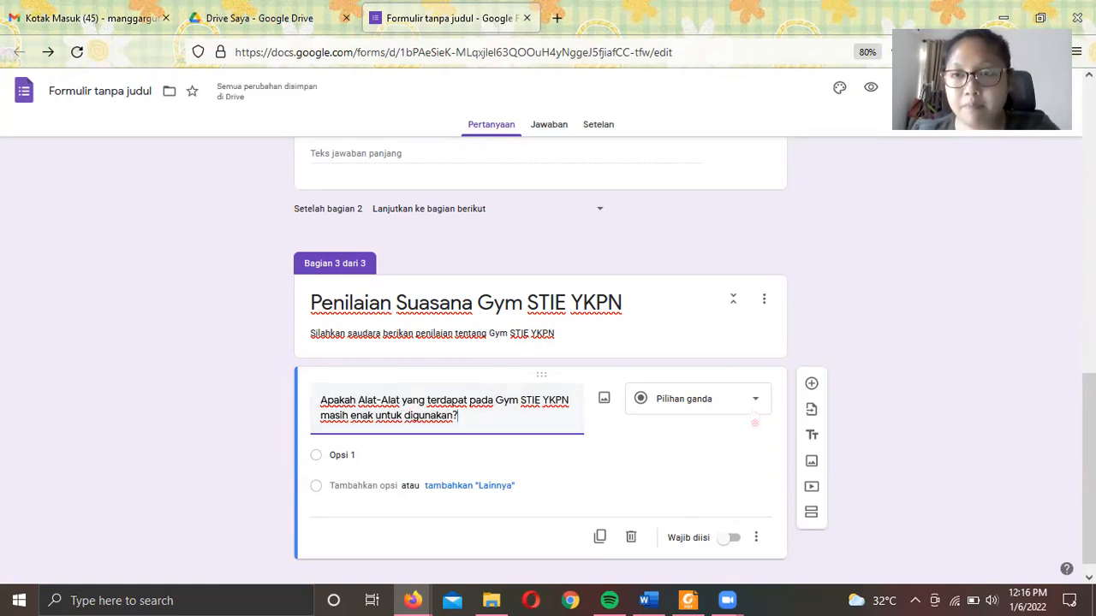
pyautogui.click(754, 419)
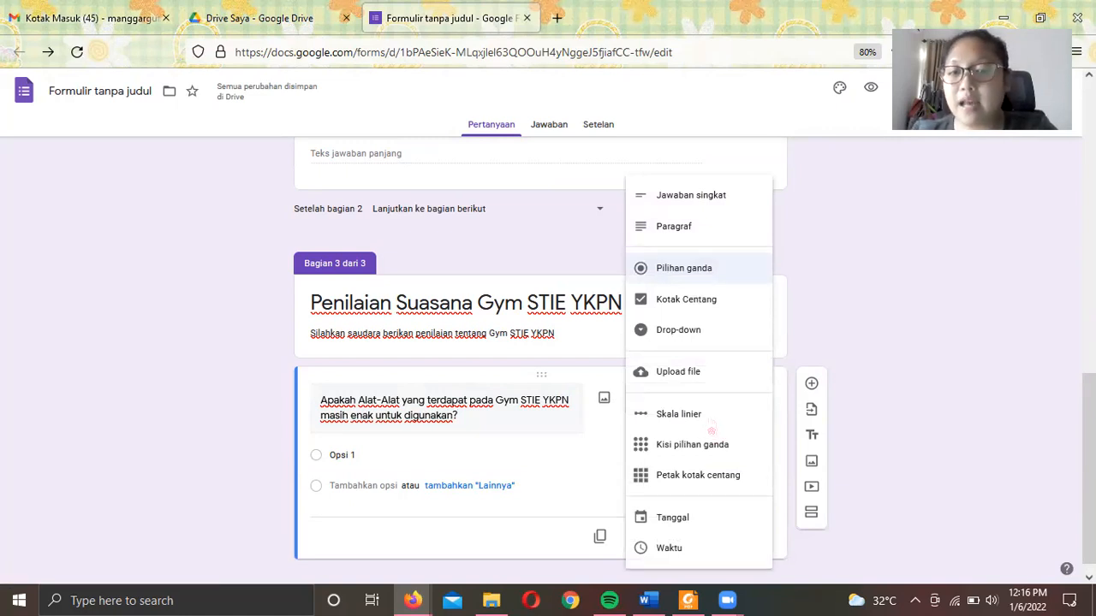
# - Make the equipment question a 1–5 linear scale and change 'enak' to 'layak' in its wording
pyautogui.click(677, 414)
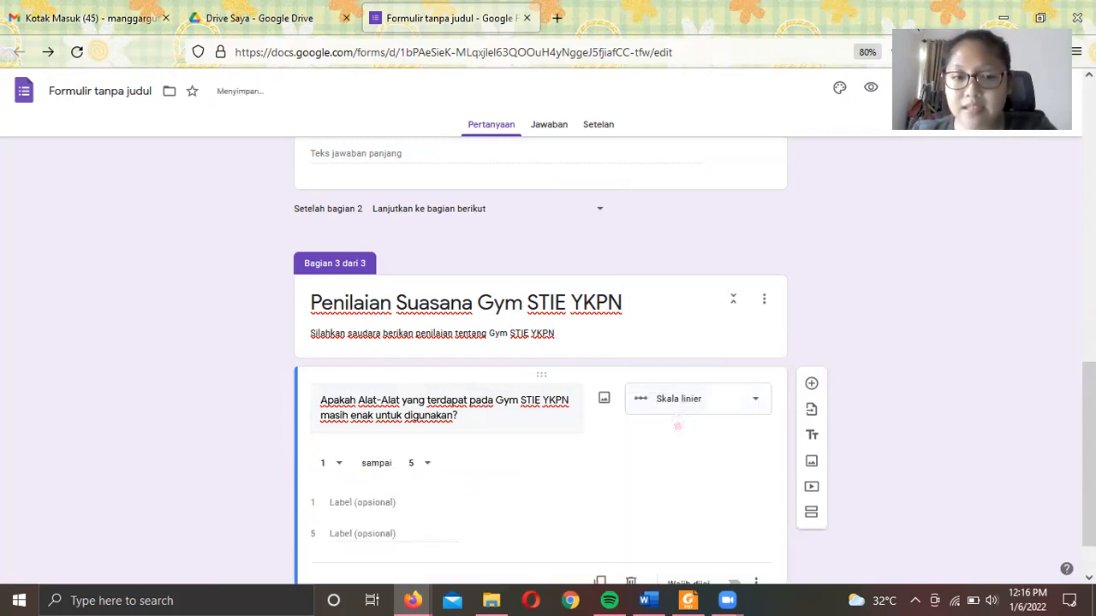
pyautogui.scroll(-1, 471, 495)
pyautogui.click(392, 439)
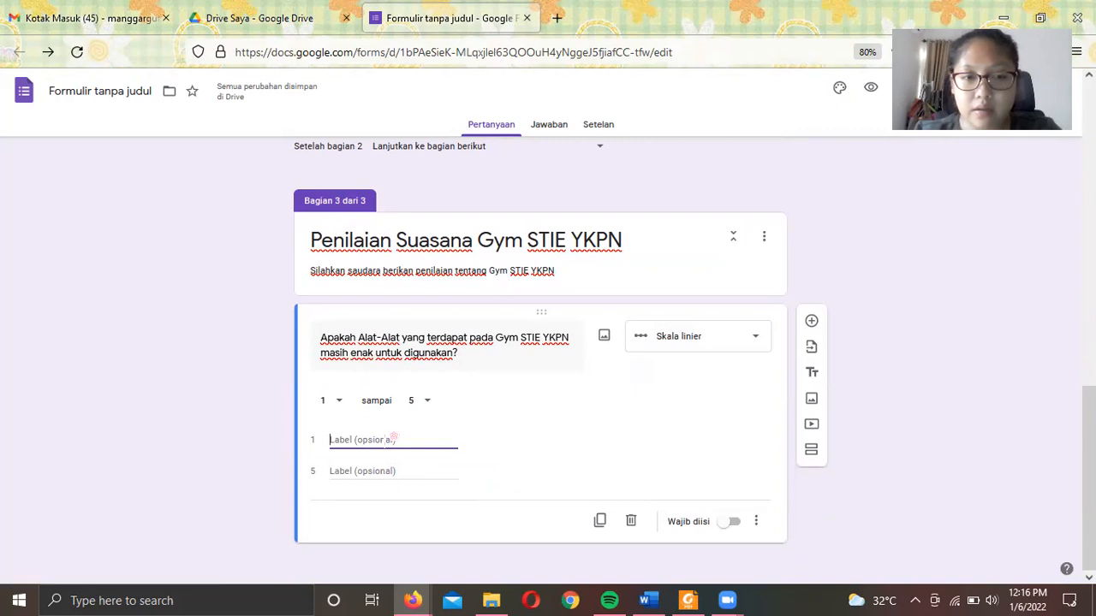
pyautogui.tripleClick(384, 349)
pyautogui.click(382, 351)
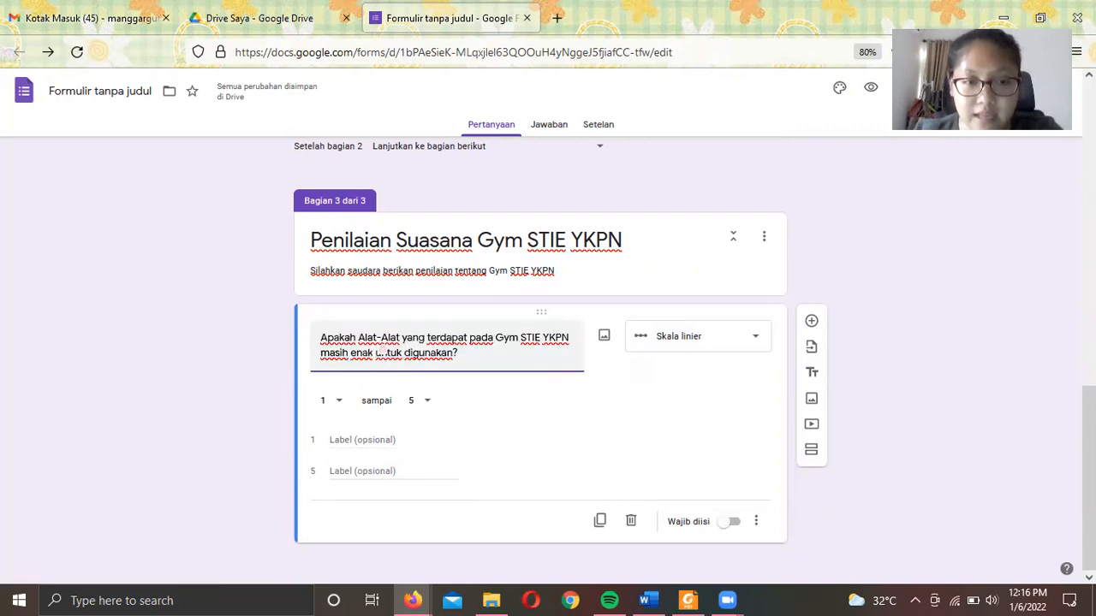
pyautogui.press('BackSpace')
pyautogui.press('BackSpace')
pyautogui.press('BackSpace')
pyautogui.press('BackSpace')
pyautogui.press('BackSpace')
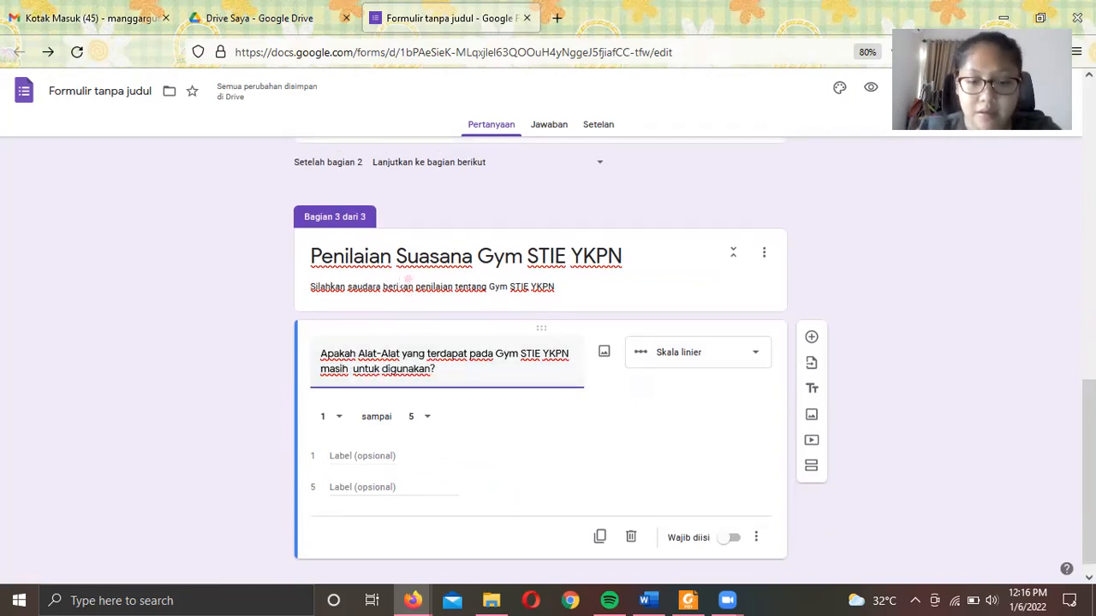
pyautogui.write('layak')
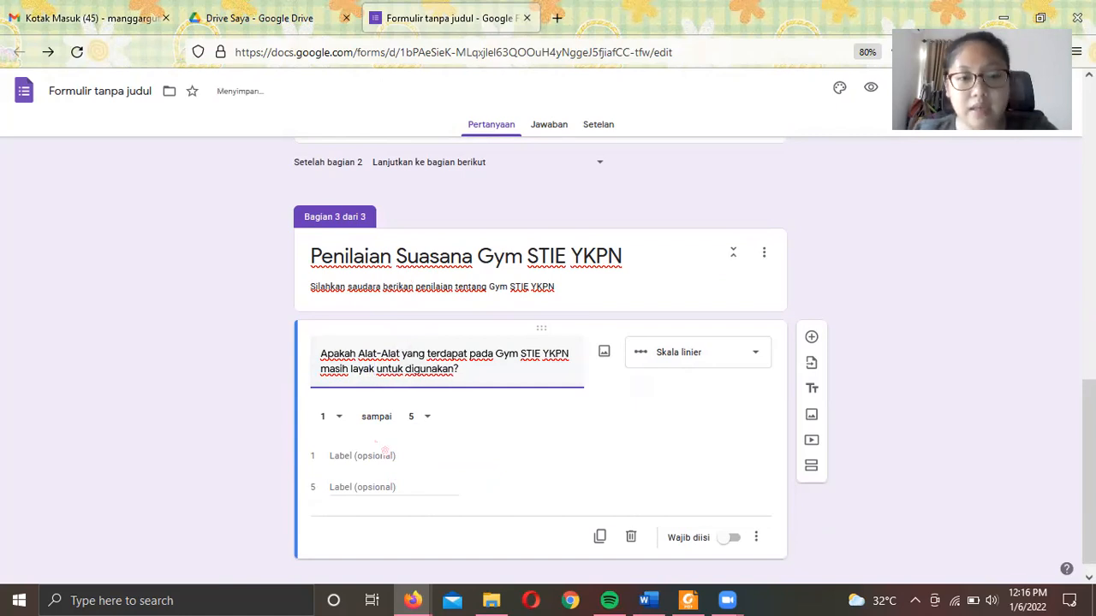
# - Label the scale ends 'Sangat Tidak Layak' and 'Layak', make it required, keeping the start at 1
pyautogui.click(374, 456)
pyautogui.write('S')
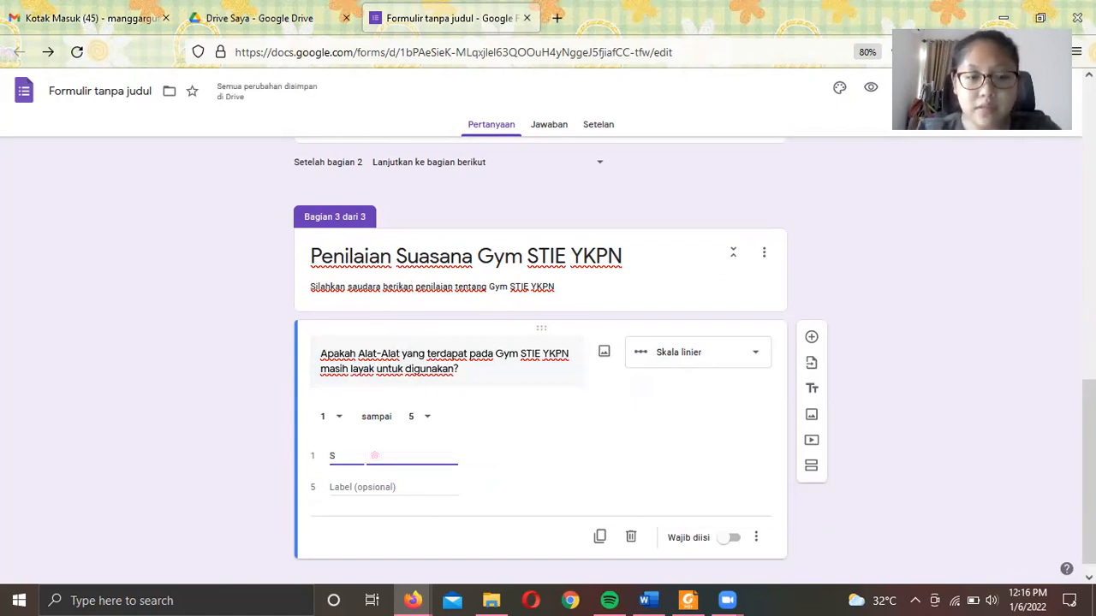
pyautogui.write('angat Tidak Layak')
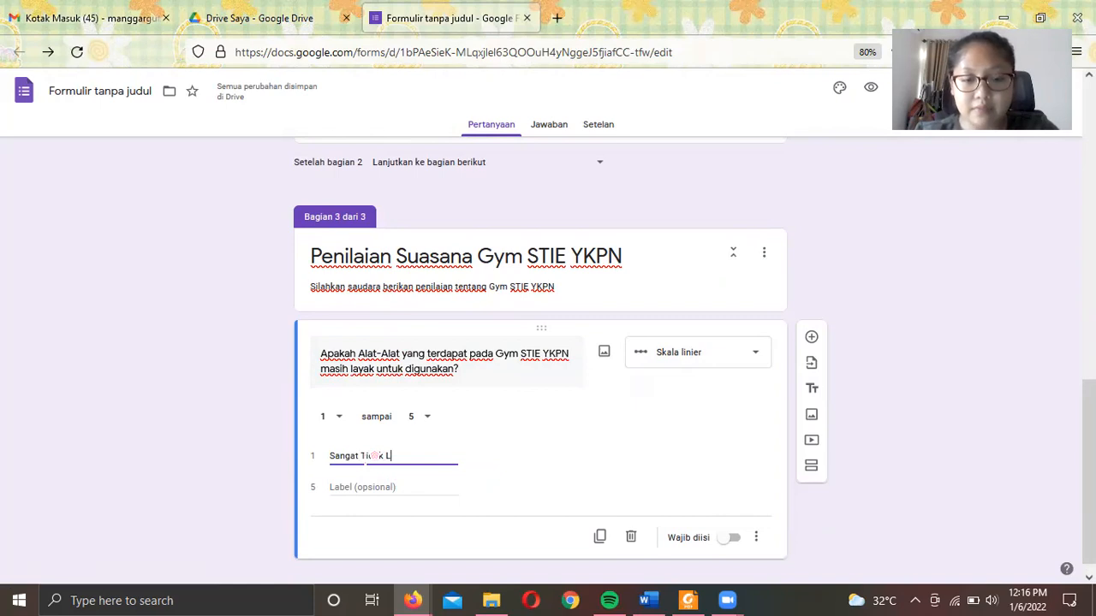
pyautogui.click(362, 487)
pyautogui.write('Laya')
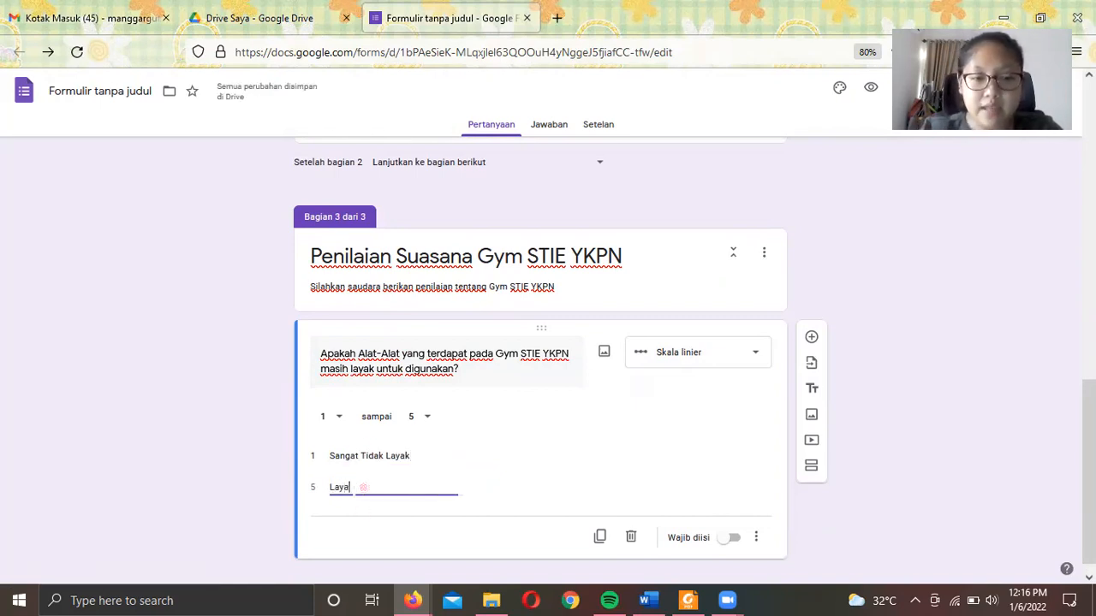
pyautogui.click(729, 540)
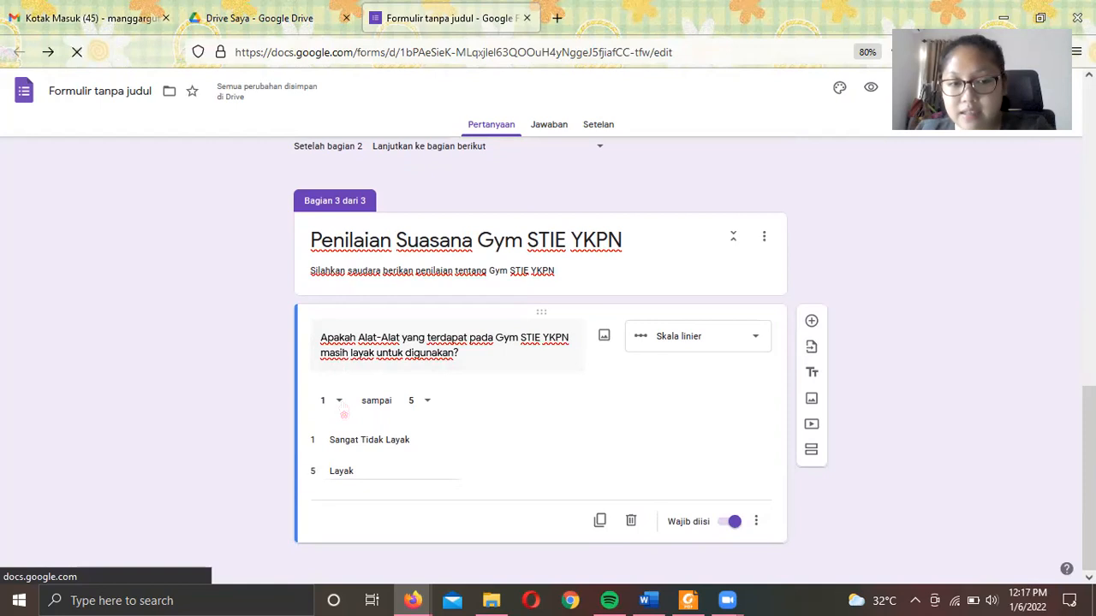
pyautogui.click(342, 413)
pyautogui.click(341, 398)
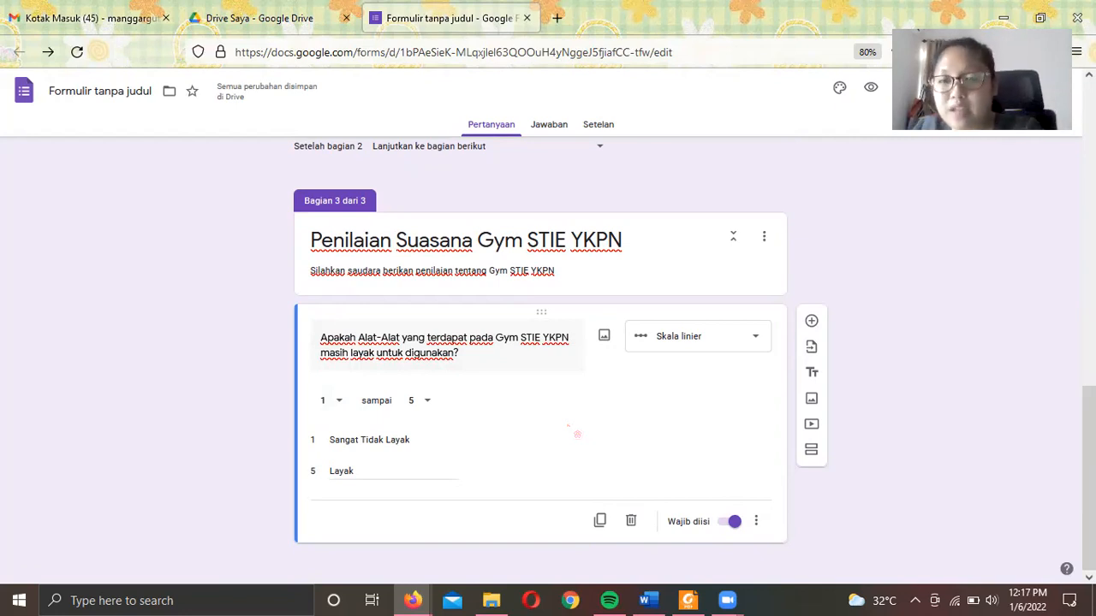
pyautogui.click(811, 449)
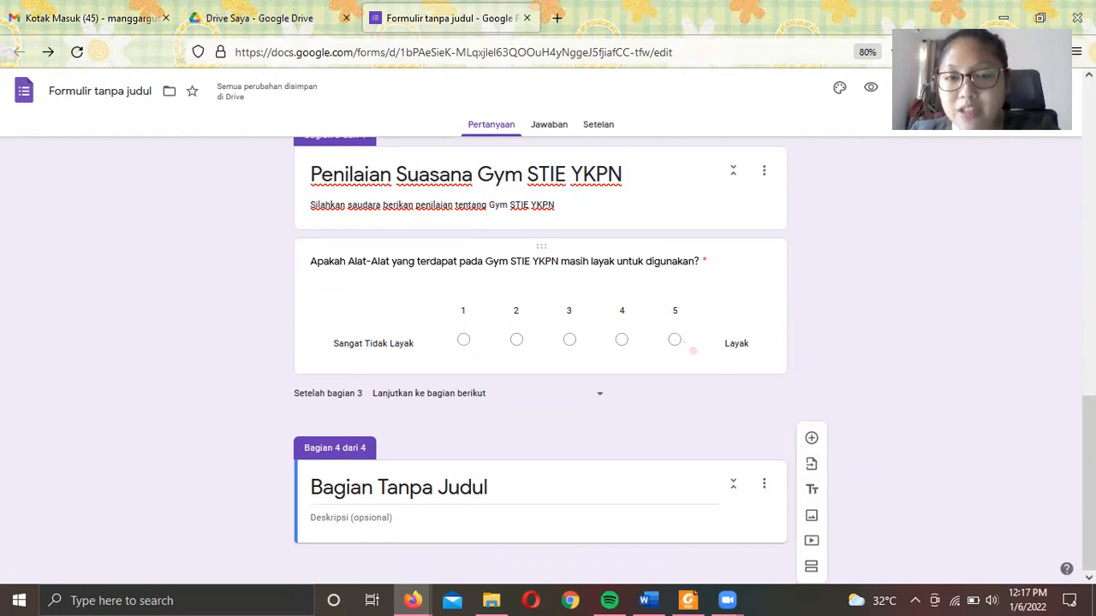
pyautogui.scroll(4, 655, 320)
pyautogui.scroll(-3, 644, 309)
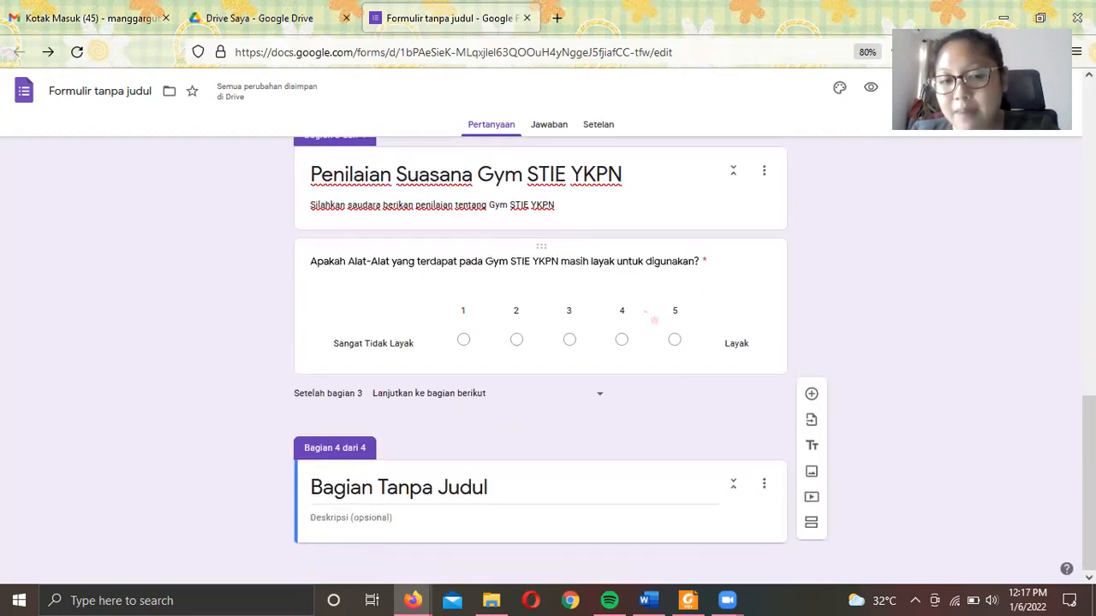
pyautogui.scroll(1, 651, 342)
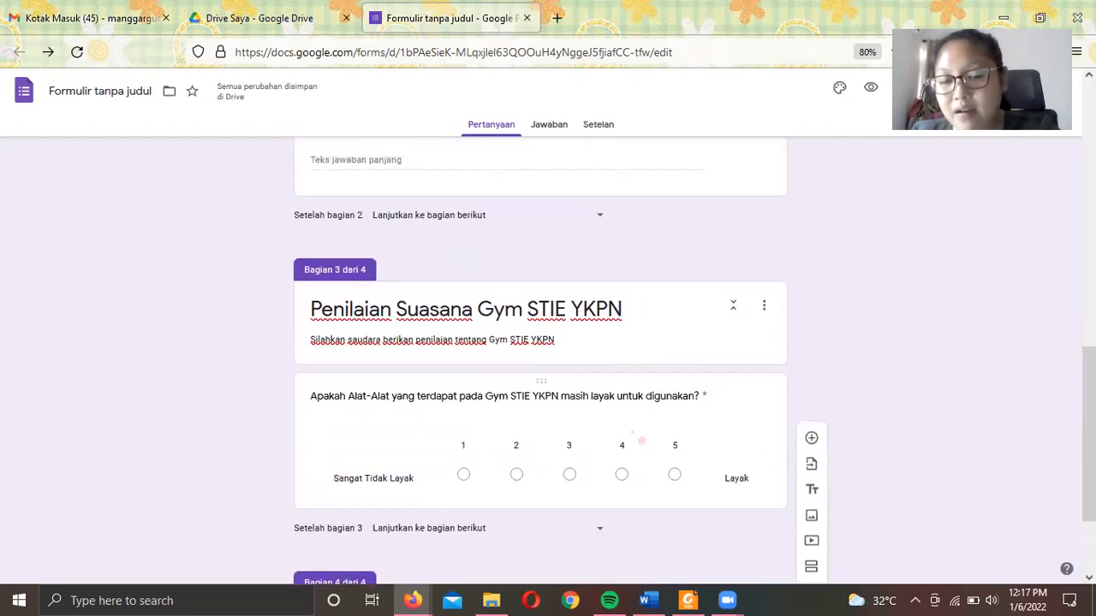
pyautogui.scroll(-2, 640, 440)
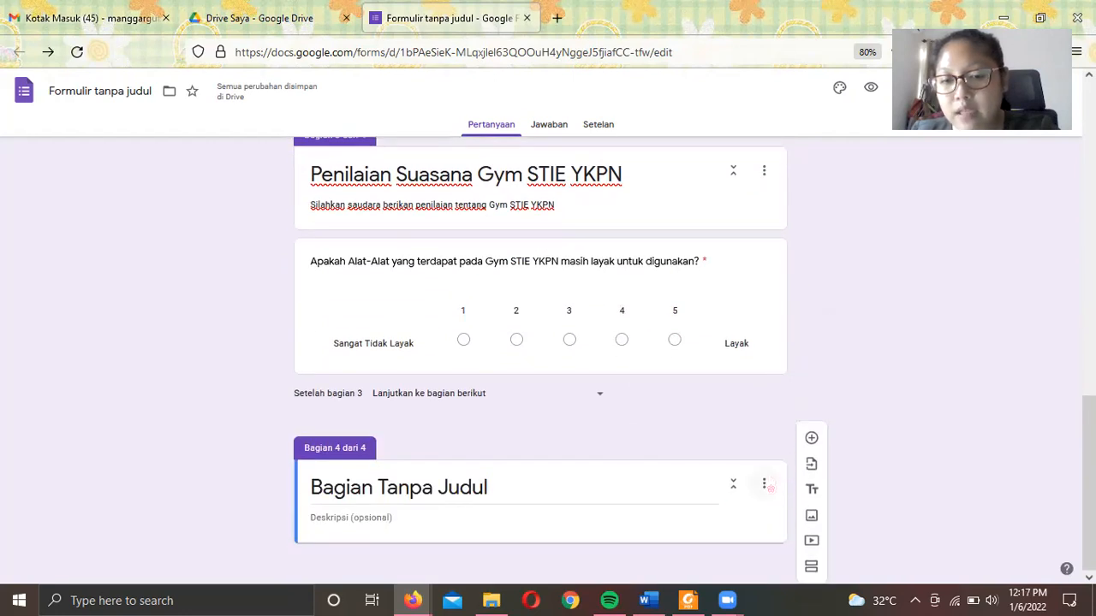
pyautogui.click(764, 486)
pyautogui.click(762, 531)
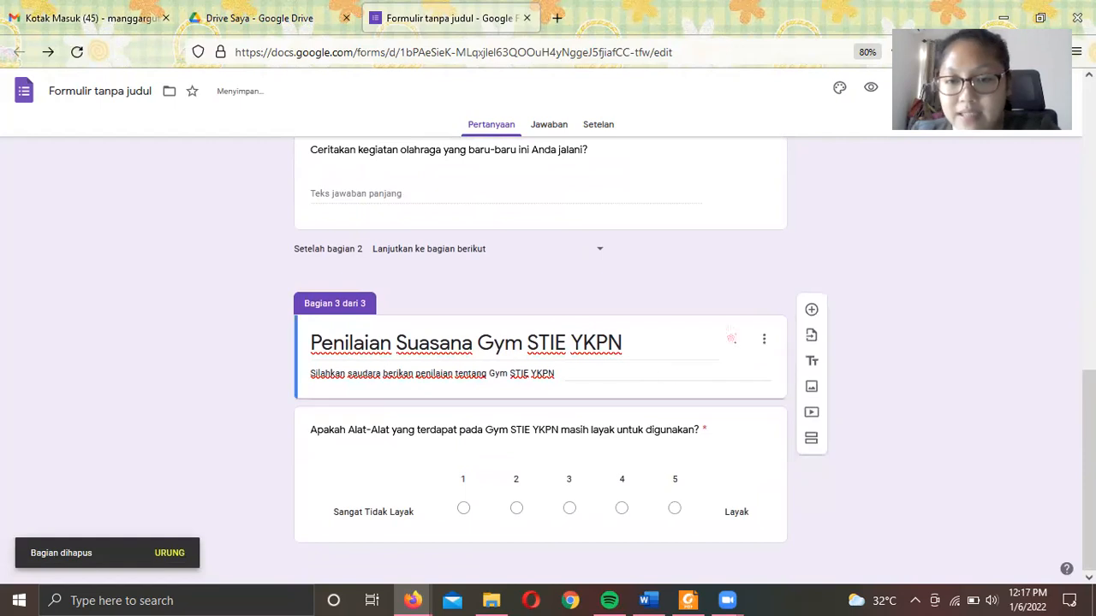
pyautogui.click(736, 420)
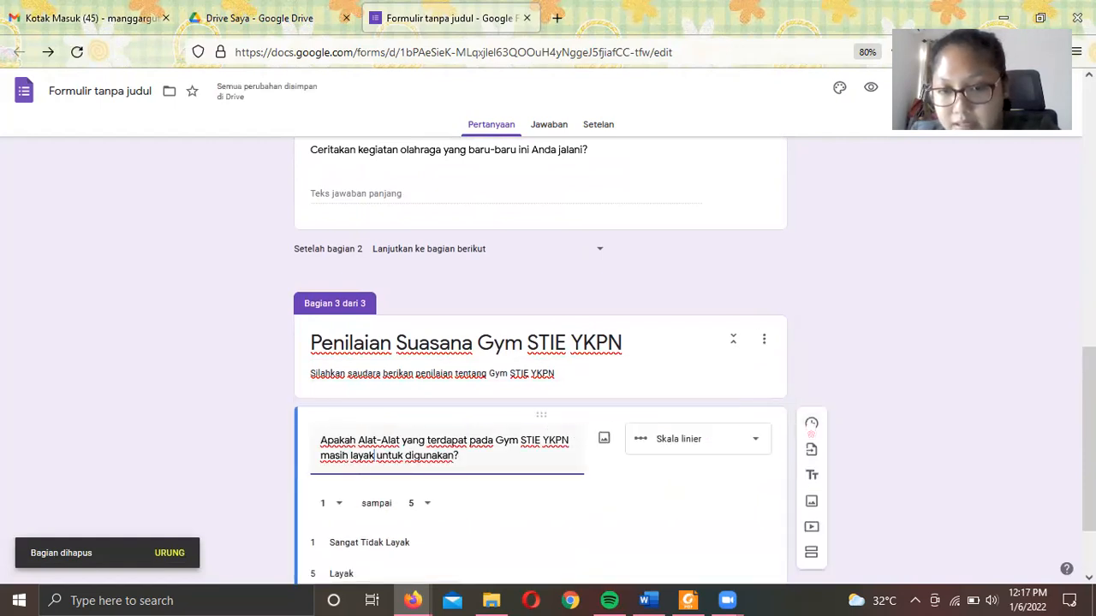
# - Add the checkbox-grid question 'Apakah bangunan Gym STIE YKPN membuat Anda nyaman berolahraga?'
pyautogui.click(810, 425)
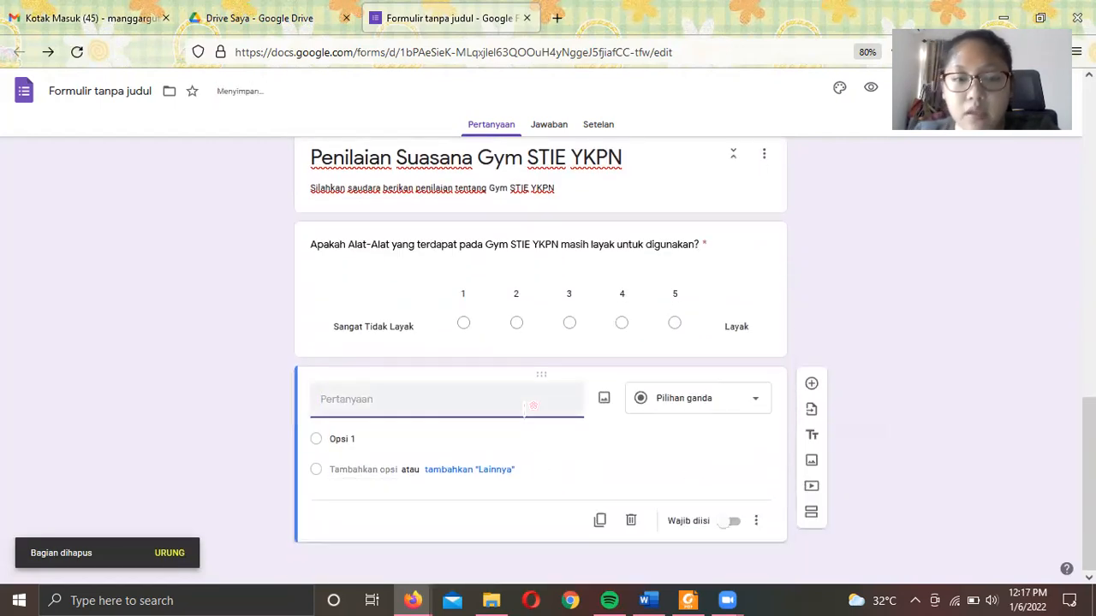
pyautogui.write('Apakah ')
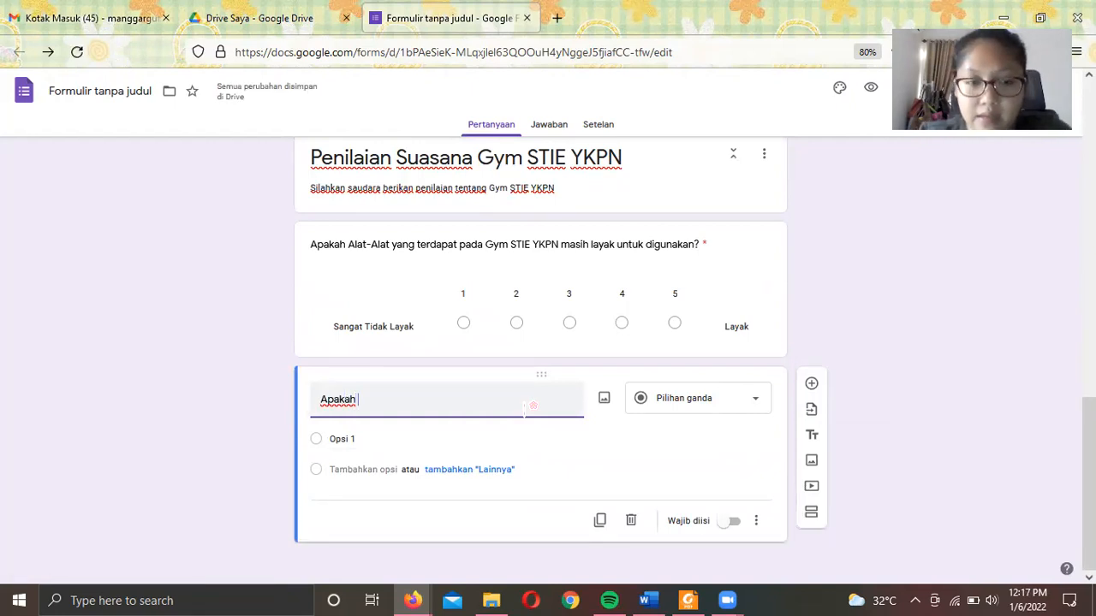
pyautogui.write('bangunan Gym STIE YK')
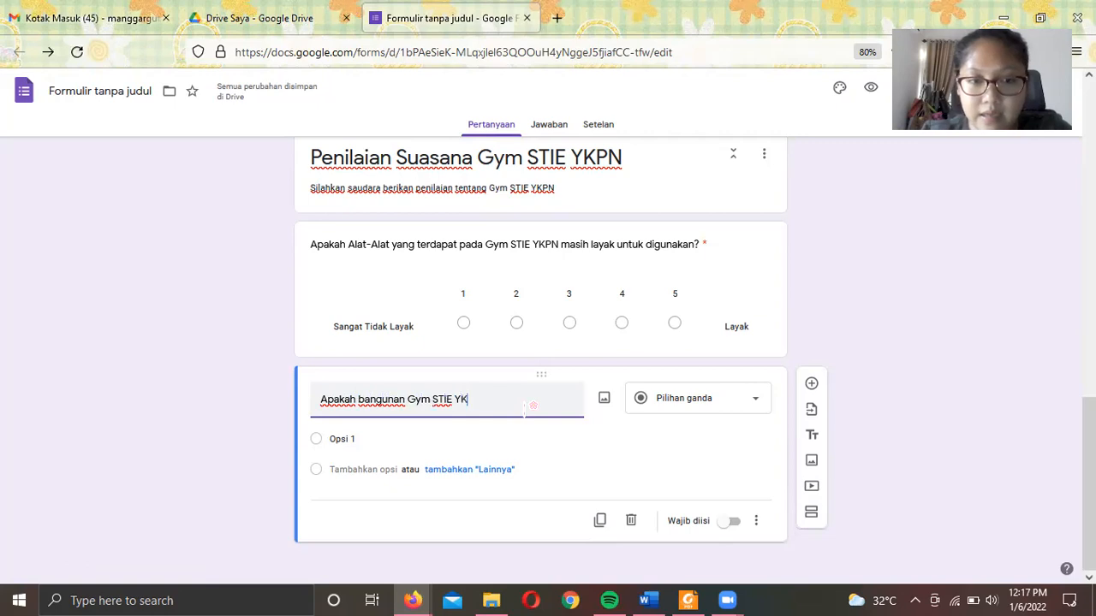
pyautogui.write('PN membuat Anda nyaman berolahraga')
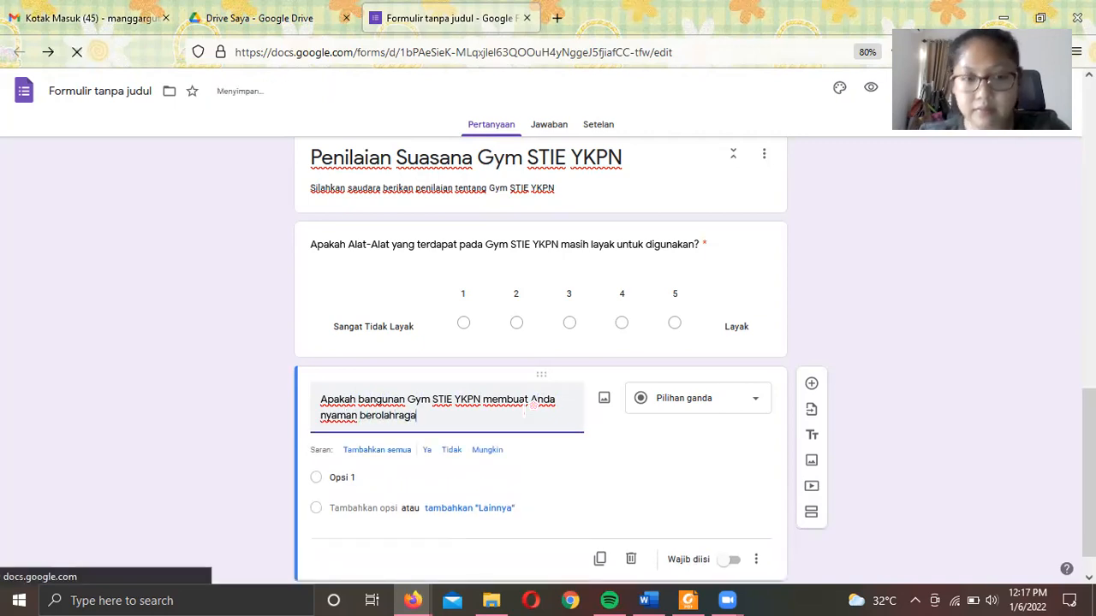
pyautogui.write('?')
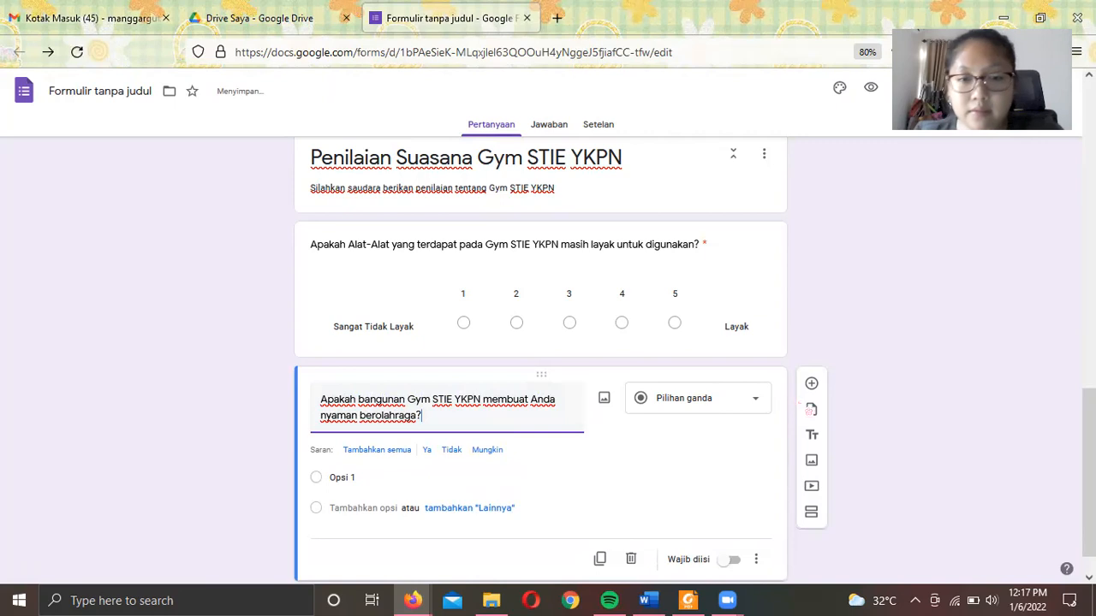
pyautogui.click(749, 424)
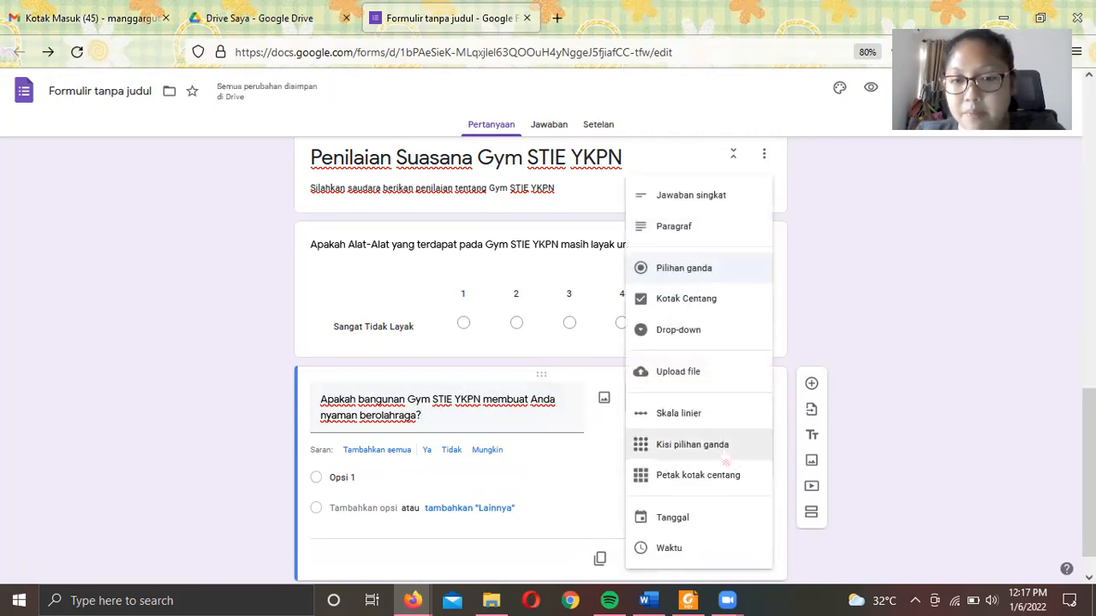
pyautogui.click(725, 444)
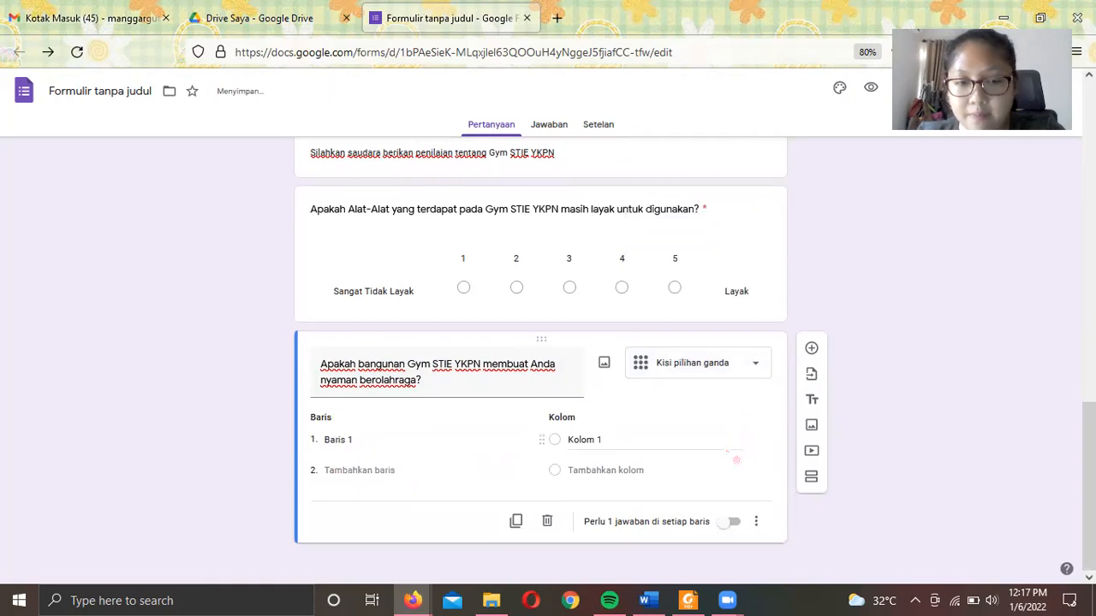
pyautogui.click(737, 374)
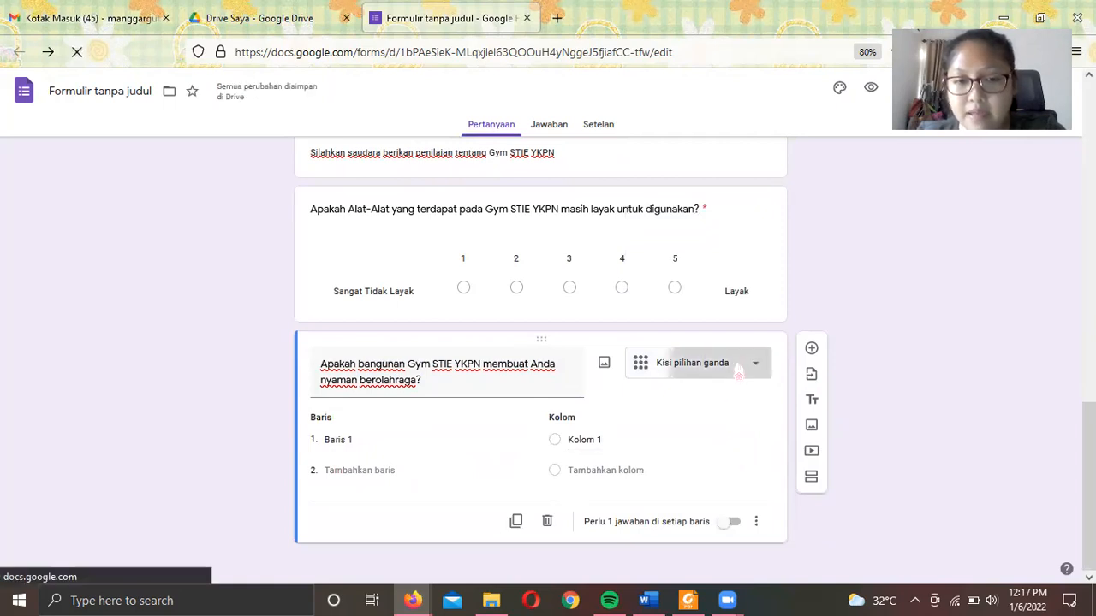
pyautogui.click(724, 400)
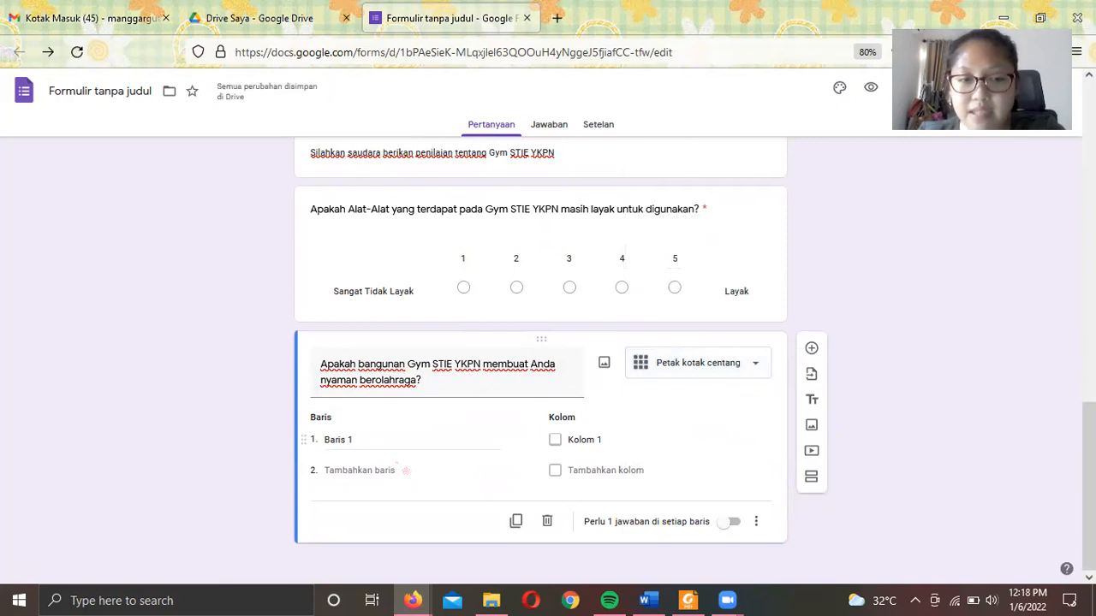
# - Fill the grid rows Tidak Nyaman, Netral and Nyaman and add a second column
pyautogui.click(392, 438)
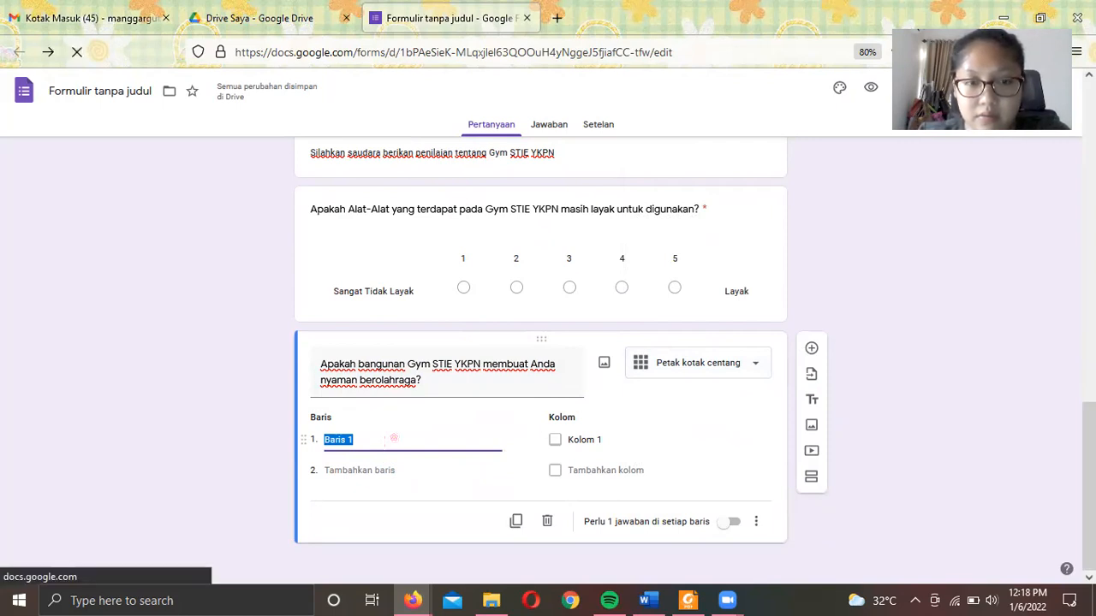
pyautogui.write('Tidak Nyam')
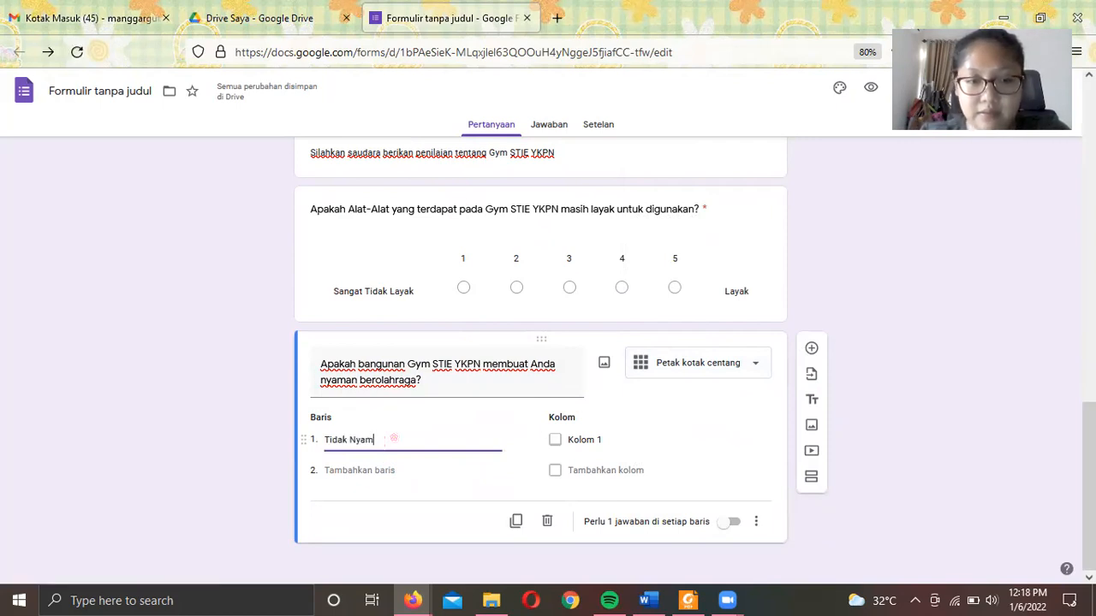
pyautogui.write('an')
pyautogui.click(396, 470)
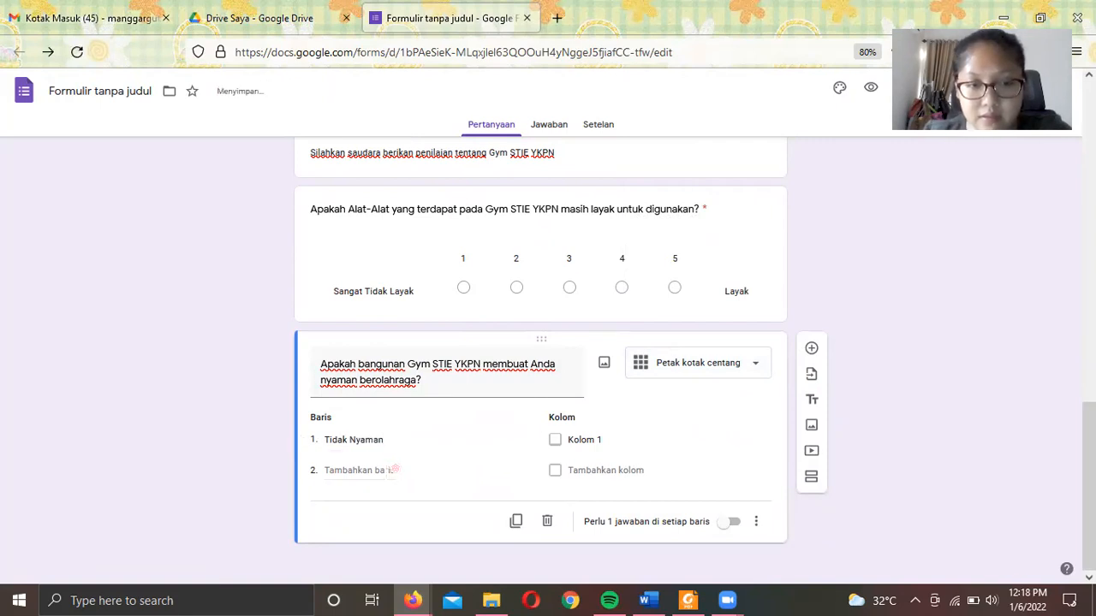
pyautogui.write('Netral')
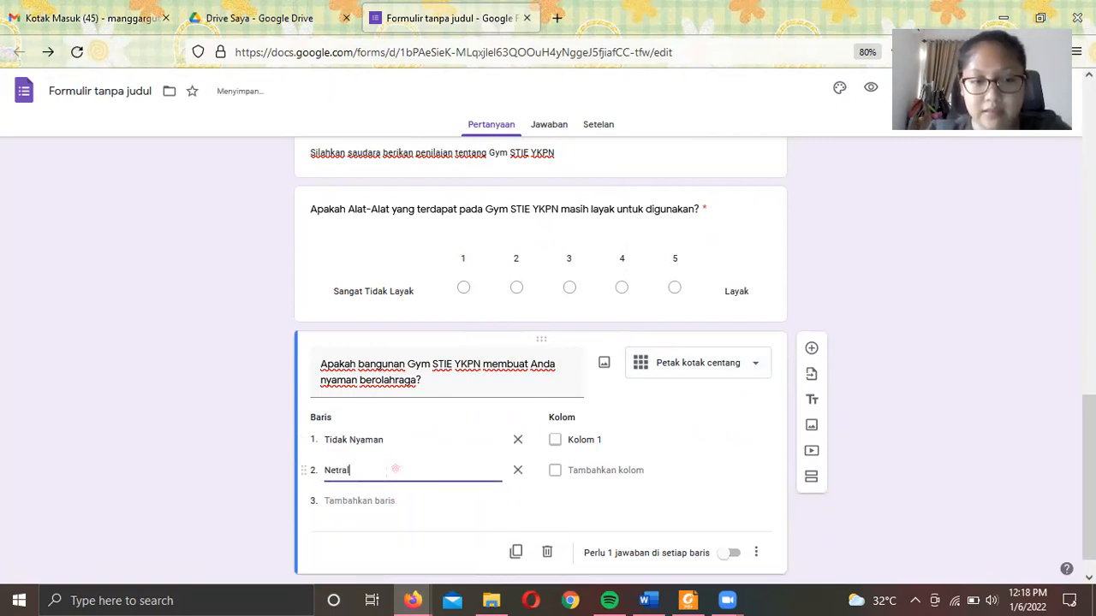
pyautogui.click(384, 501)
pyautogui.write('Nyaman')
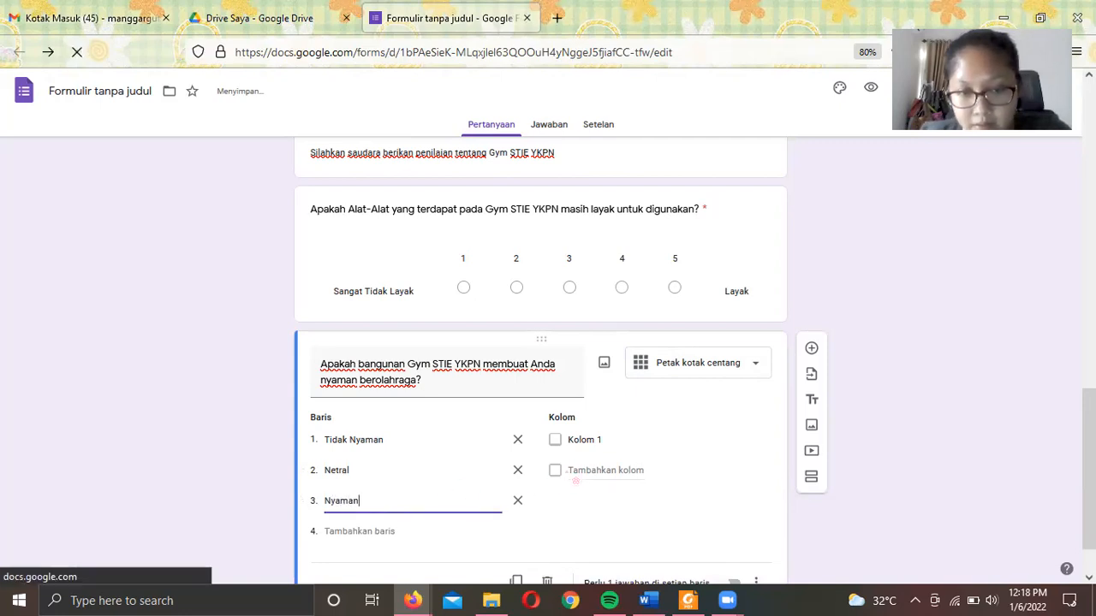
pyautogui.click(590, 470)
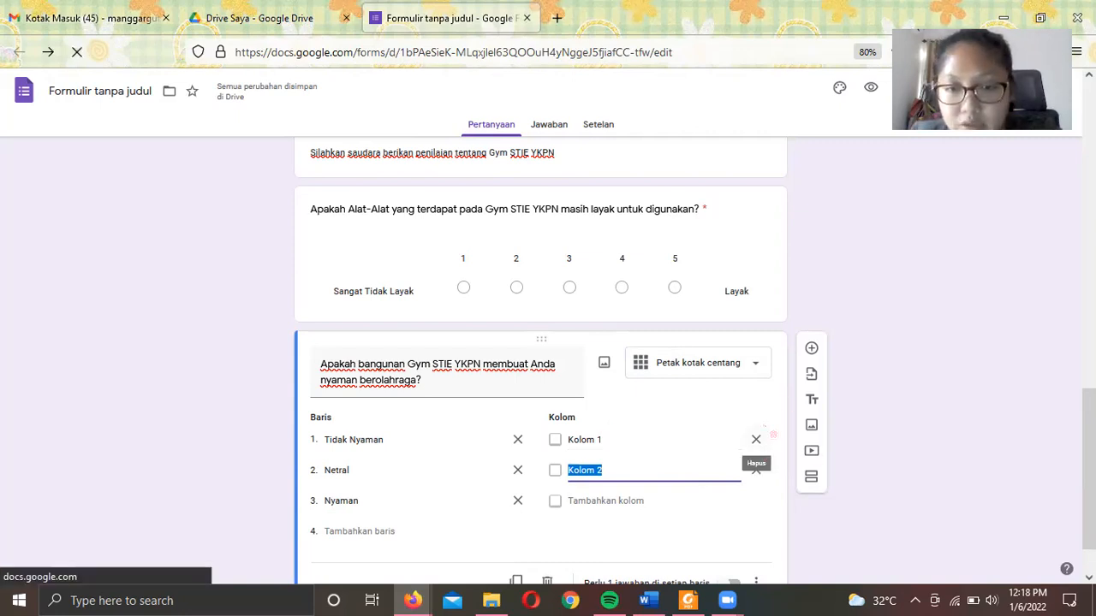
pyautogui.click(759, 370)
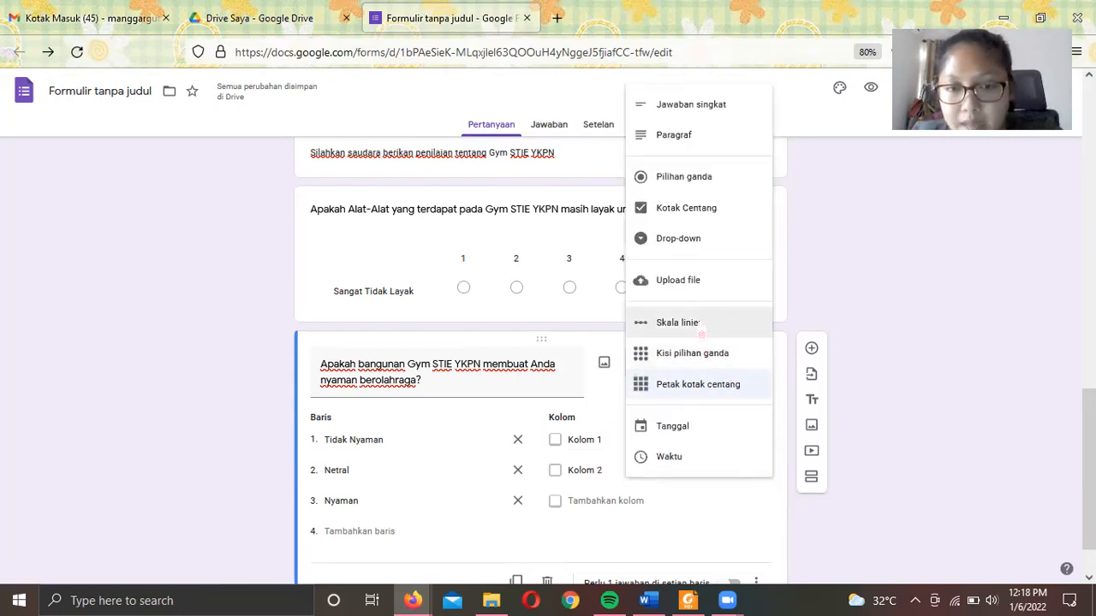
# - Turn the comfort question into a required 1–3 scale from Tidak Nyaman to Nyaman, then add a question
pyautogui.click(700, 324)
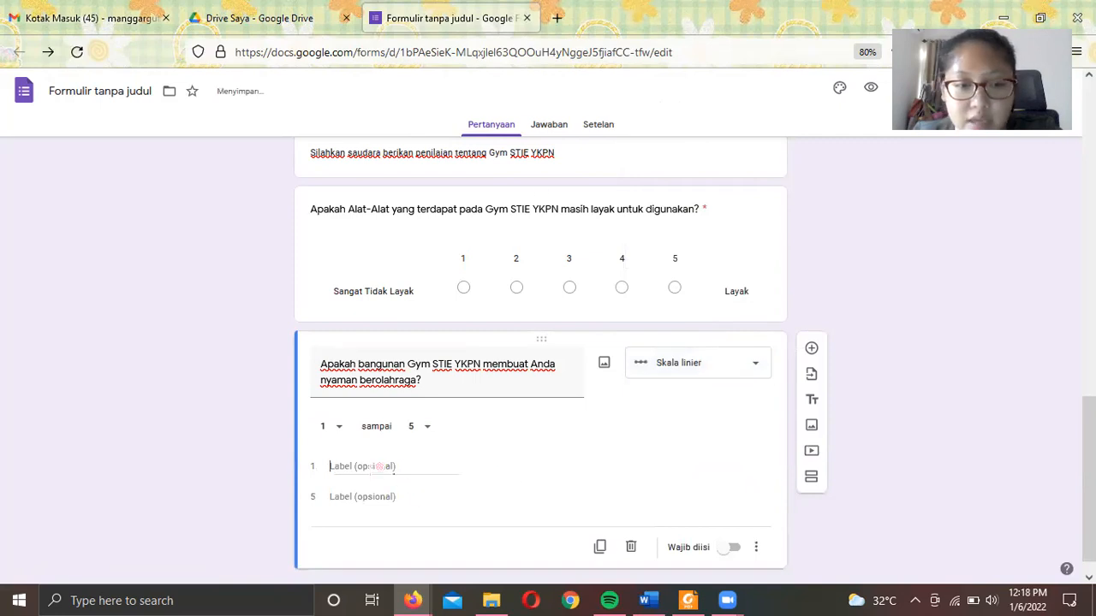
pyautogui.click(424, 428)
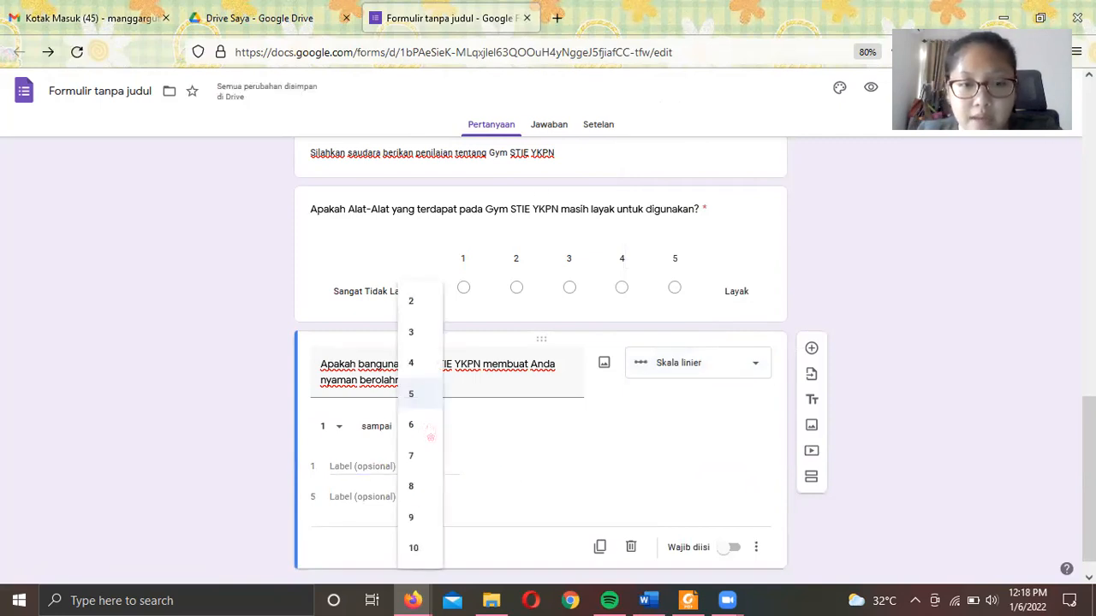
pyautogui.click(413, 333)
pyautogui.click(378, 467)
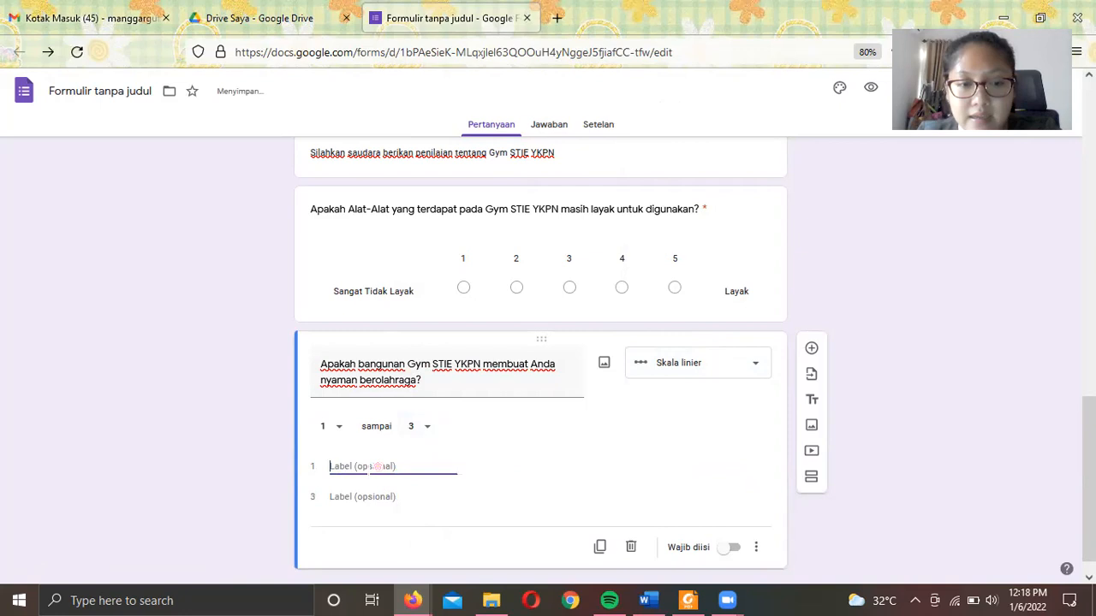
pyautogui.write('Tidak Nyaman')
pyautogui.click(381, 485)
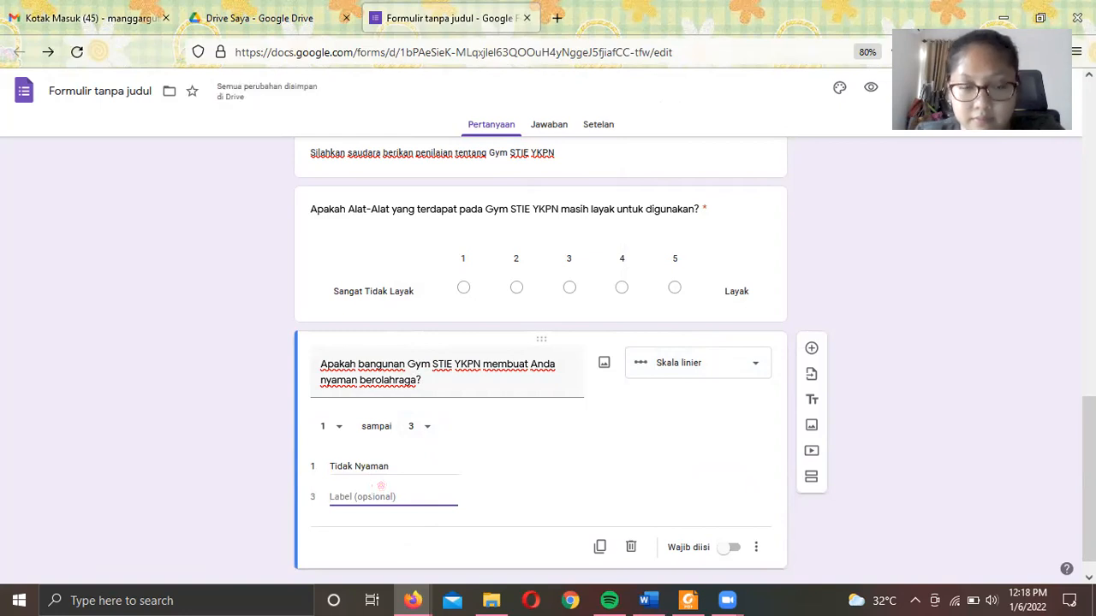
pyautogui.write('Nyaman')
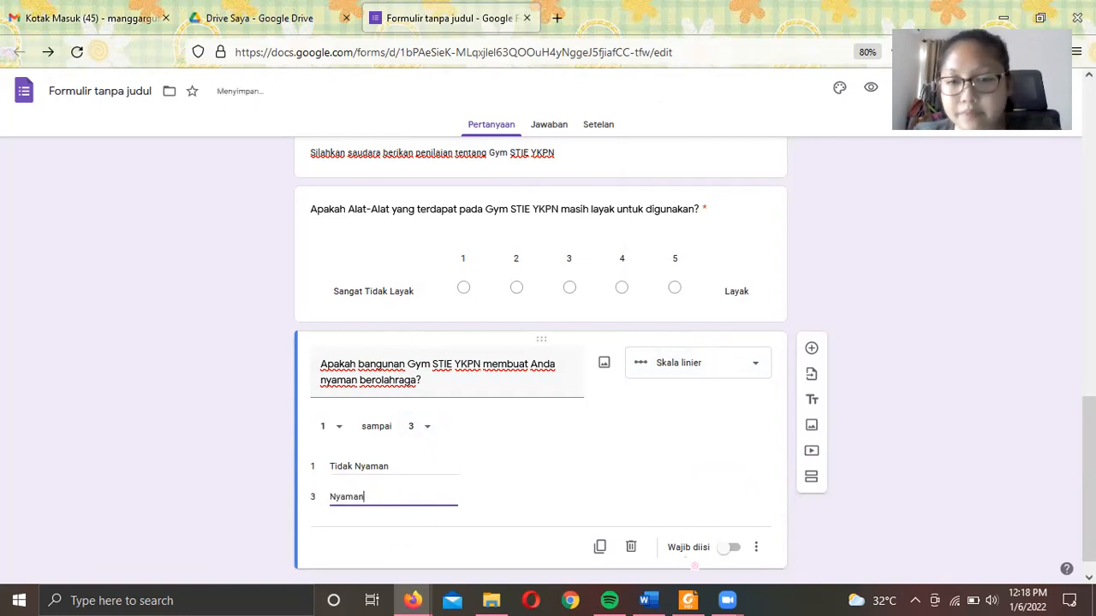
pyautogui.scroll(-1, 802, 424)
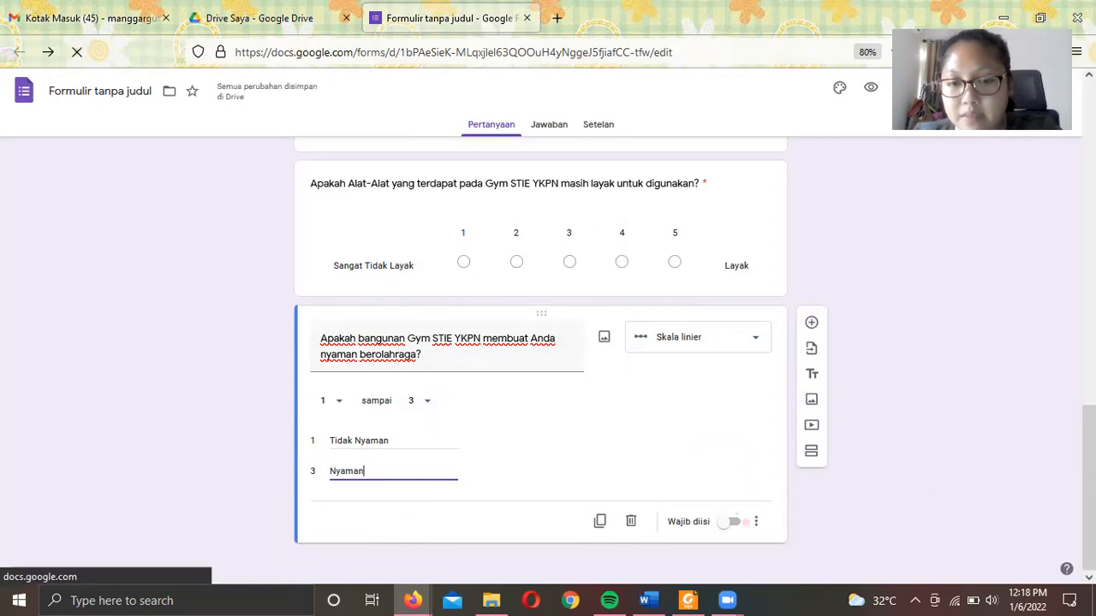
pyautogui.click(735, 523)
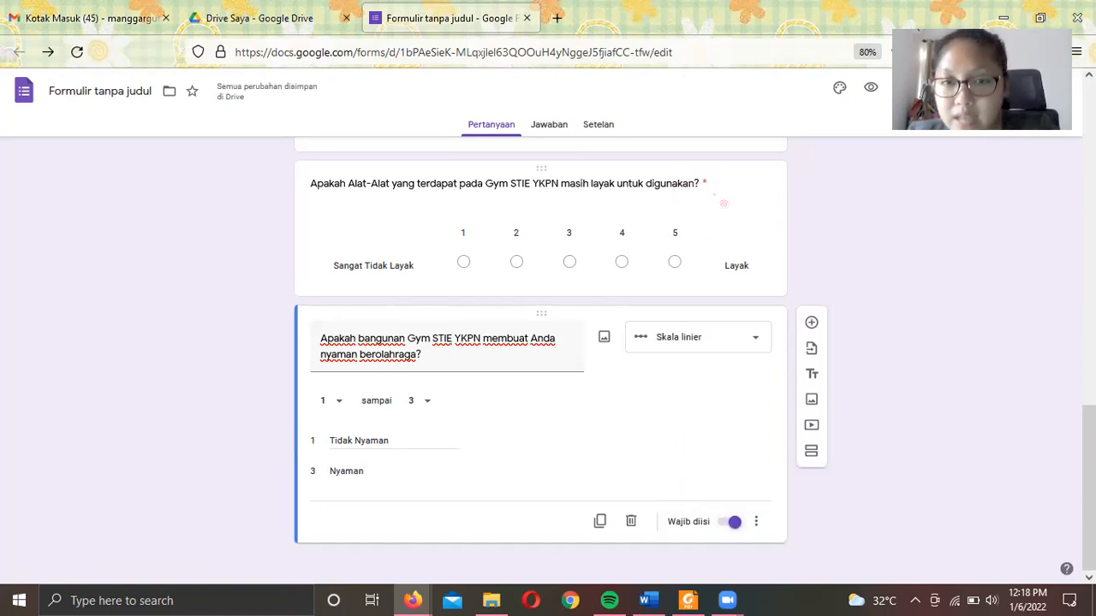
pyautogui.click(811, 322)
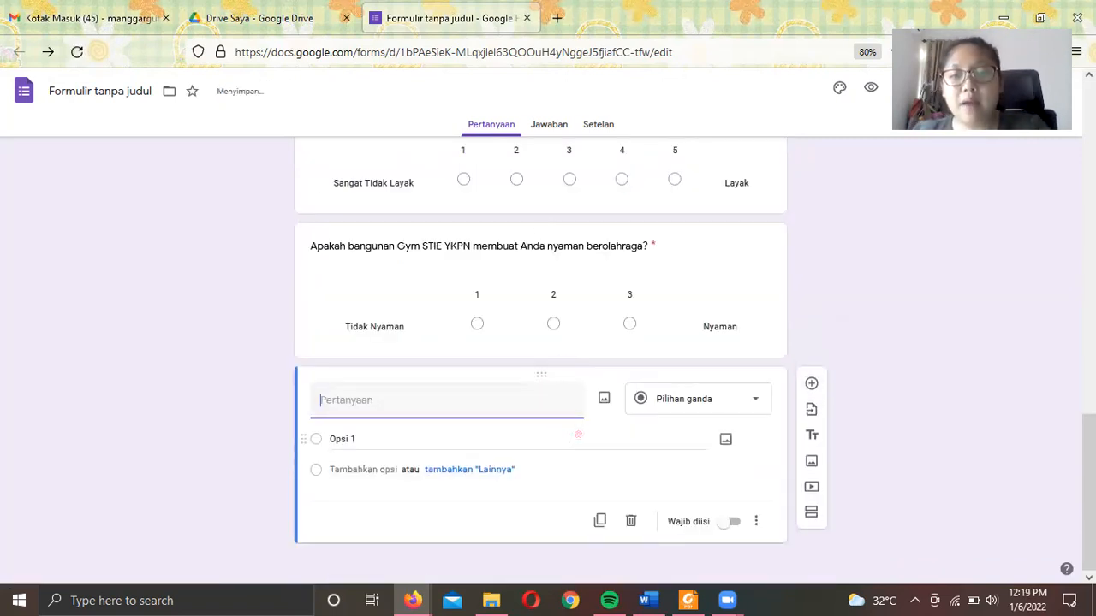
# - Title the question 'Tentukan Jadwal Operasional Gym yang Anda Inginkan?' and make it a Petak kotak centang grid
pyautogui.click(669, 411)
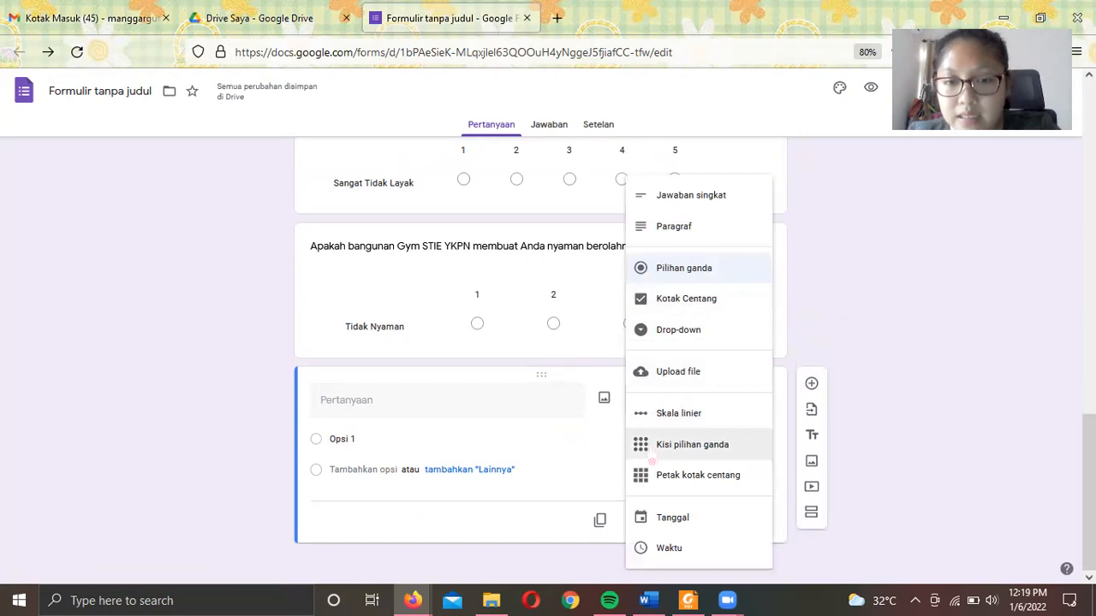
pyautogui.click(390, 402)
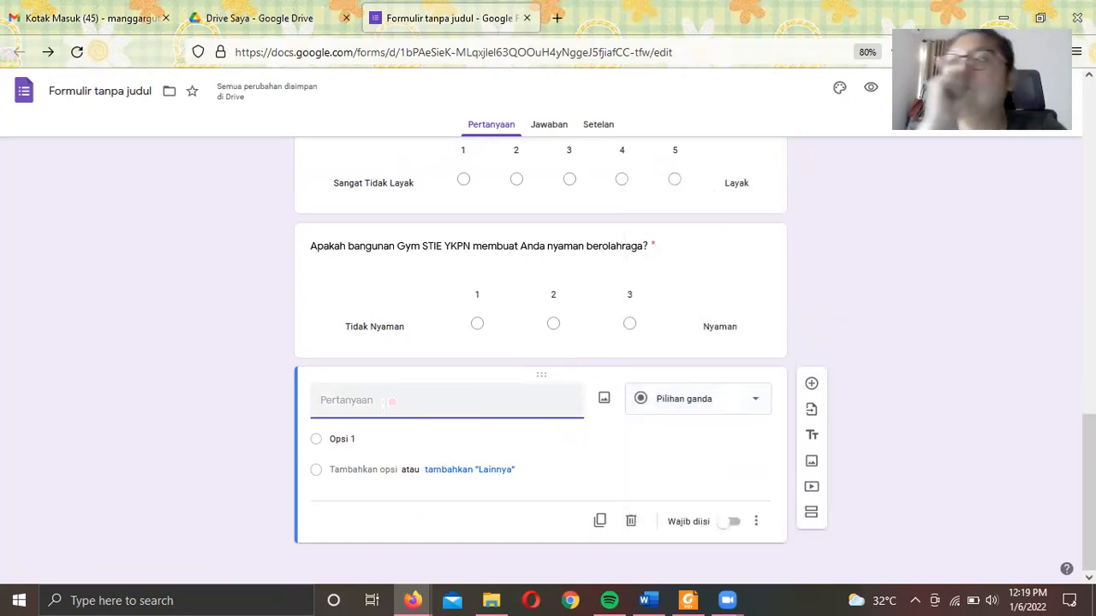
pyautogui.write('Tentukan Ja')
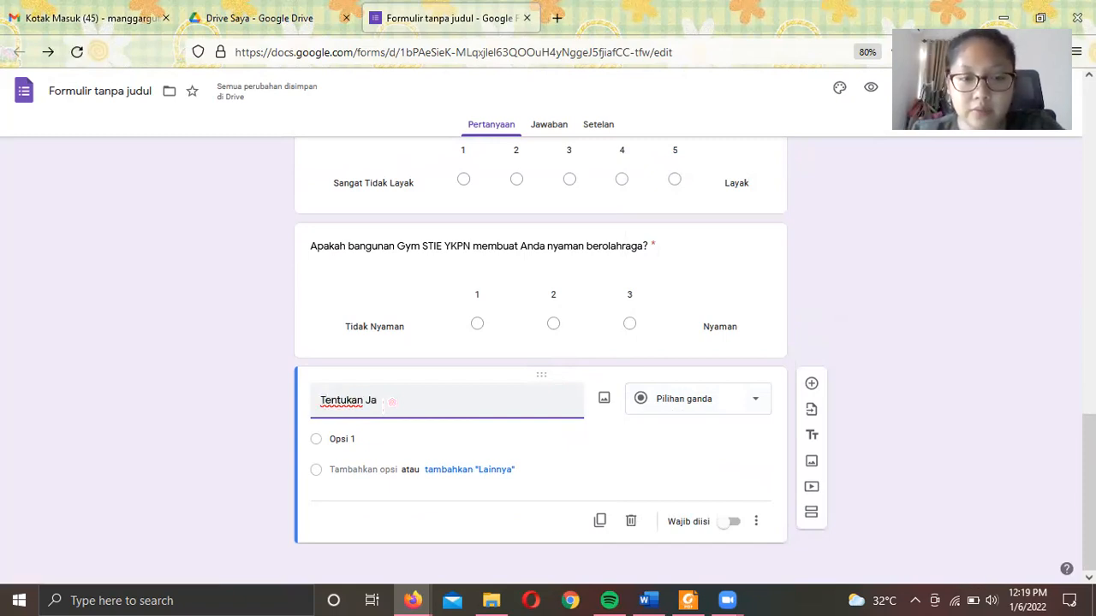
pyautogui.write('fwal Gym yang Anda')
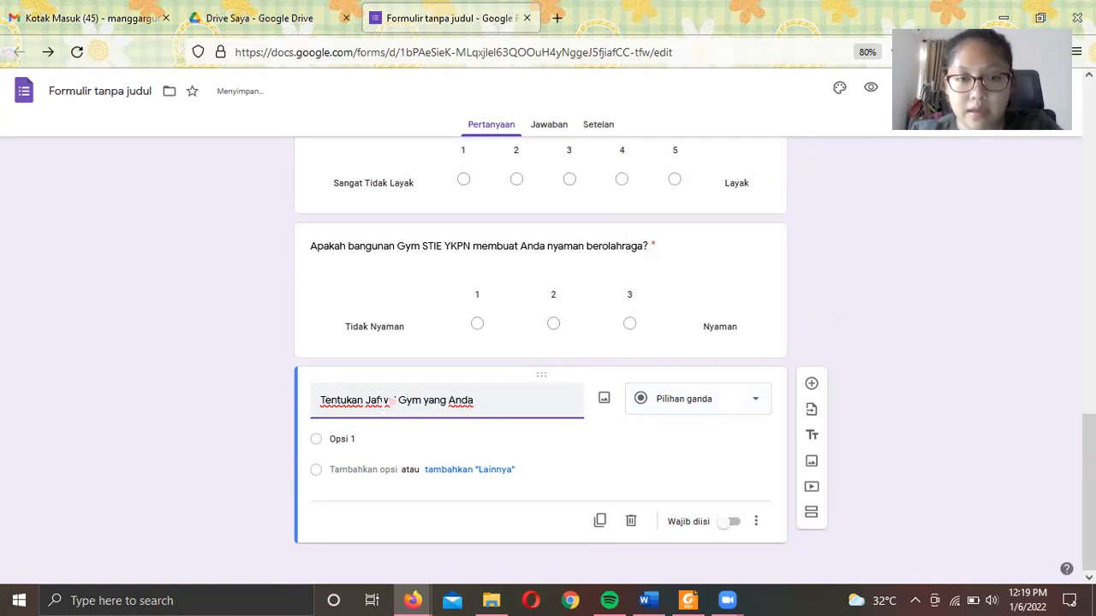
pyautogui.write(' Inginkan?')
pyautogui.click(386, 400)
pyautogui.write('wal')
pyautogui.click(378, 400)
pyautogui.press('BackSpace')
pyautogui.write('d')
pyautogui.click(406, 400)
pyautogui.write('Operasional')
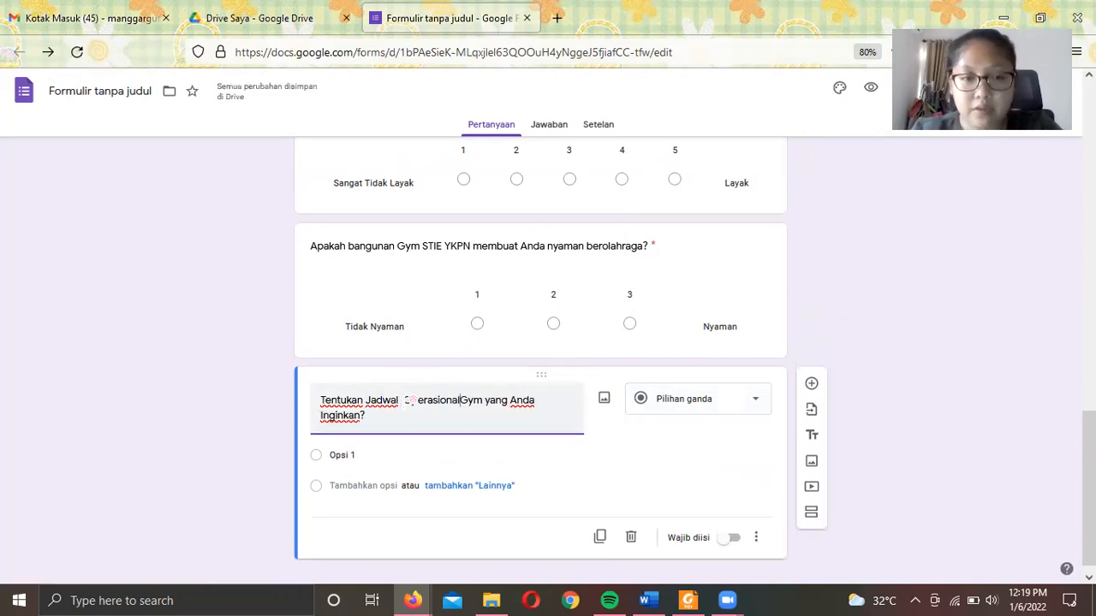
pyautogui.click(670, 411)
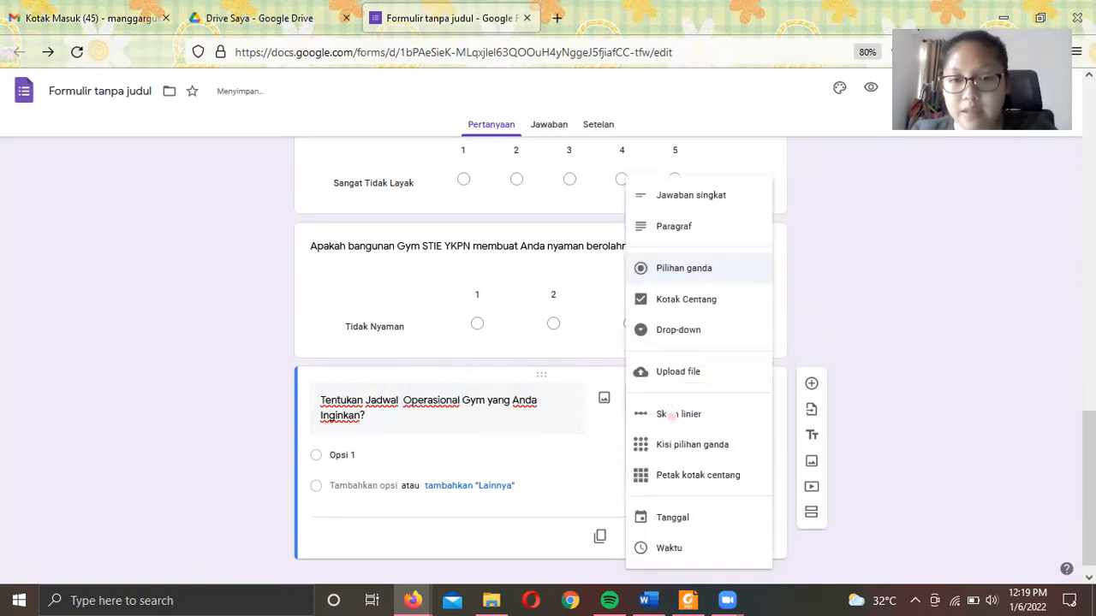
pyautogui.click(683, 484)
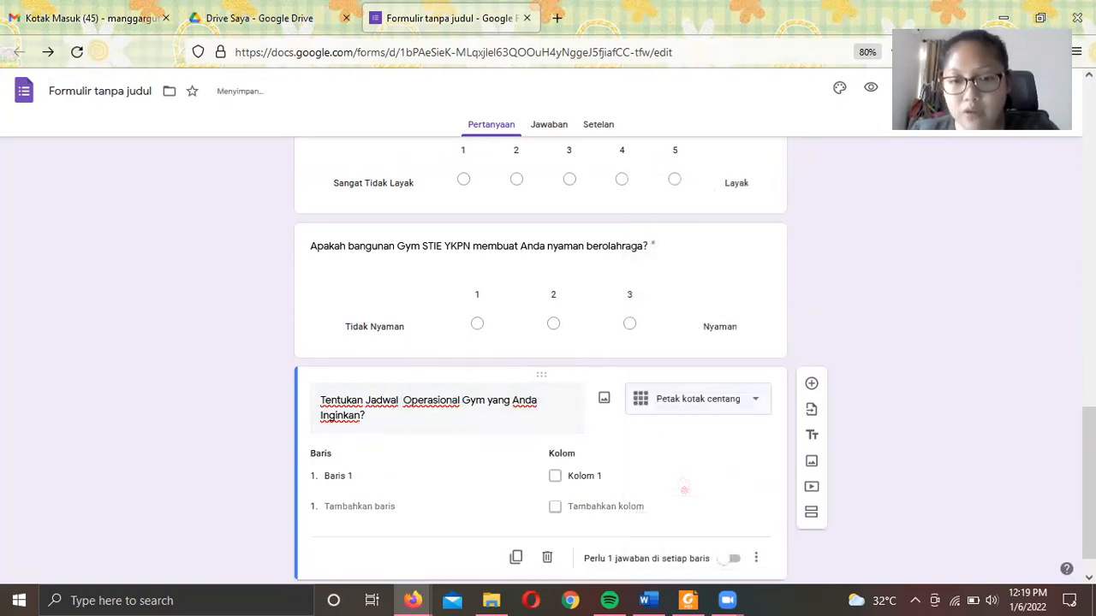
# - Enter the grid rows Pagi, Sore and Malam
pyautogui.click(347, 477)
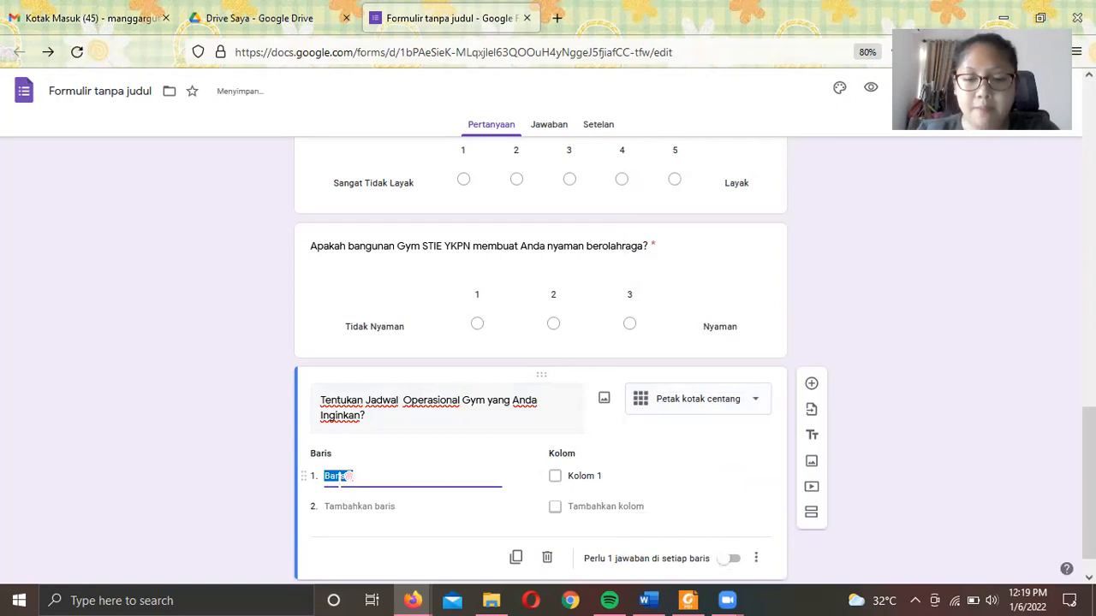
pyautogui.write('Pagi')
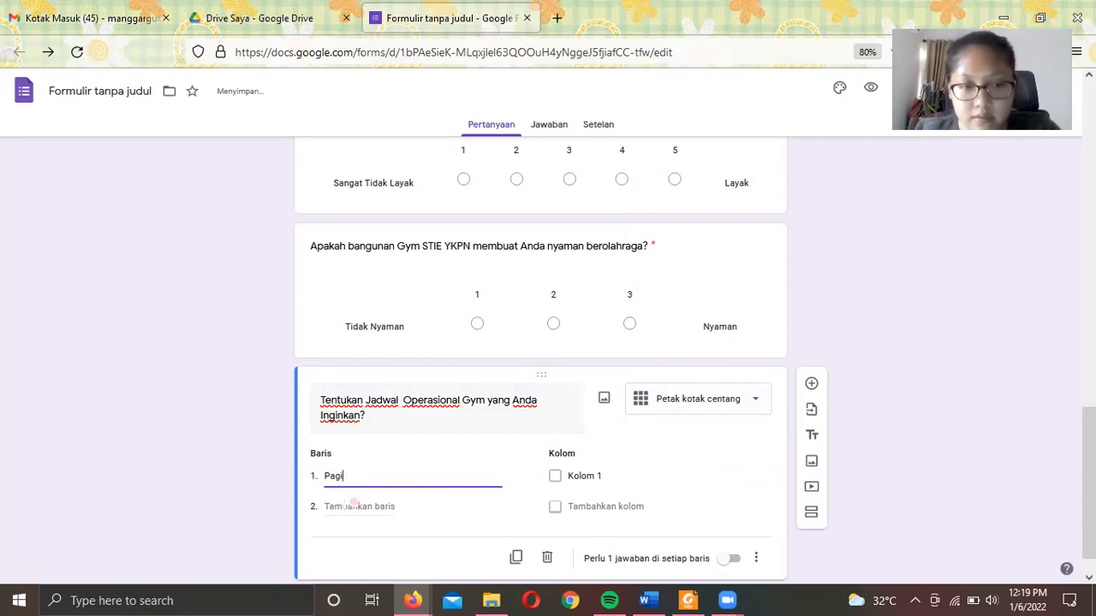
pyautogui.click(354, 506)
pyautogui.write('So')
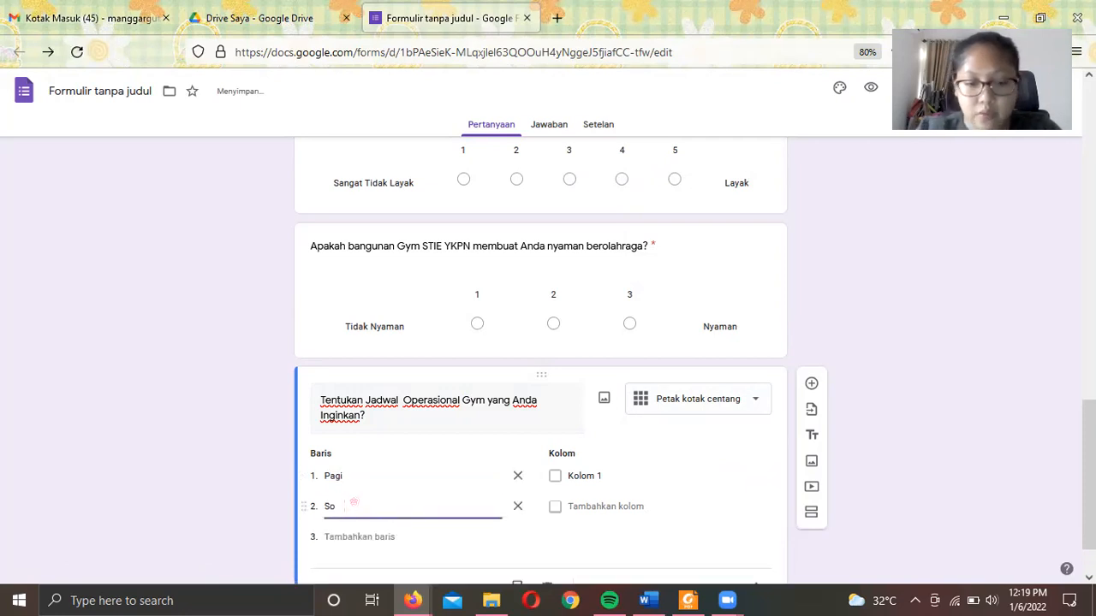
pyautogui.click(368, 536)
pyautogui.write('Malam')
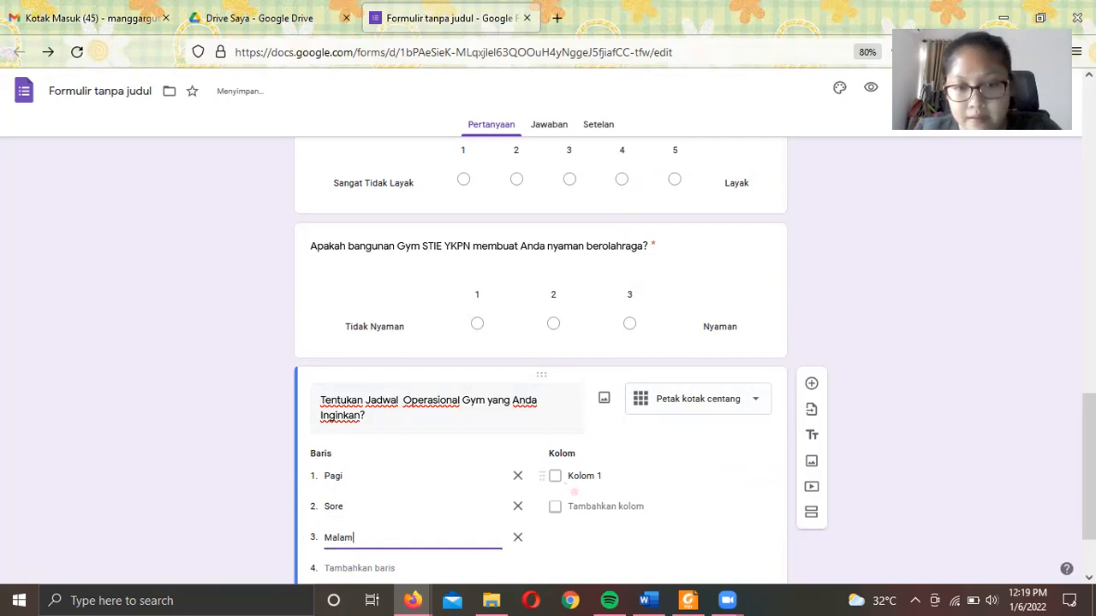
# - Add grid columns 07.00-10.00, 15.00-18.00 and 19.00-21.00
pyautogui.click(590, 476)
pyautogui.write('07.00')
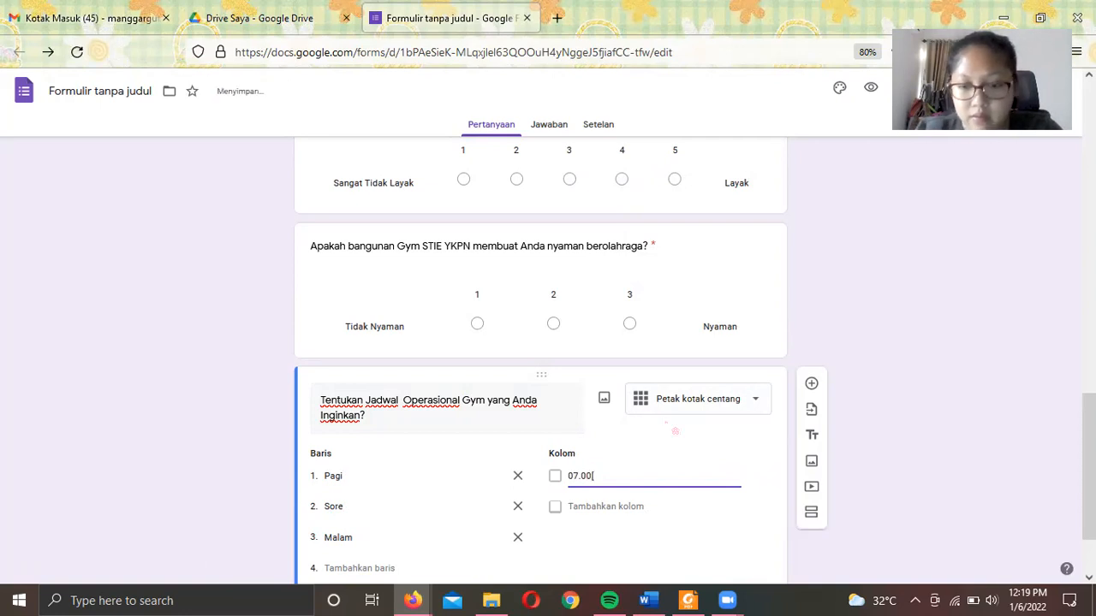
pyautogui.write('-10.00')
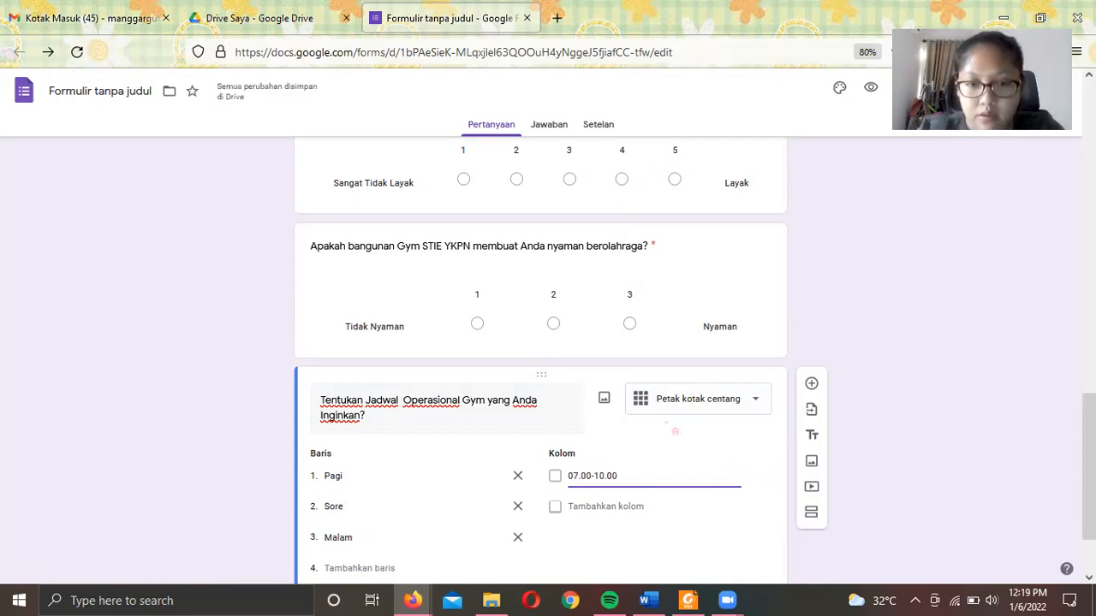
pyautogui.press('Return')
pyautogui.write('15')
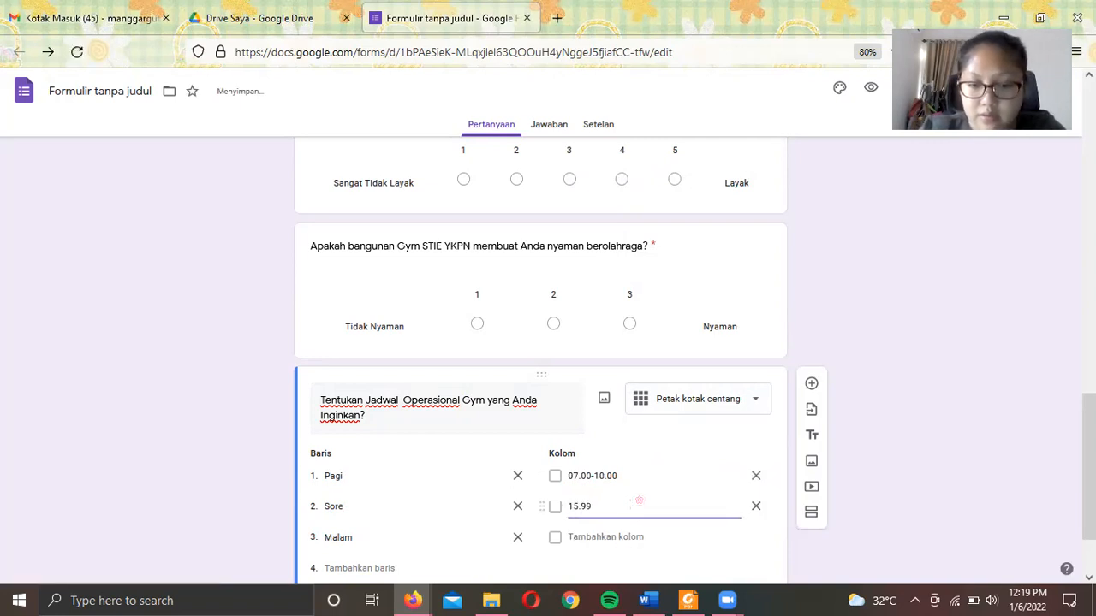
pyautogui.write('.00-')
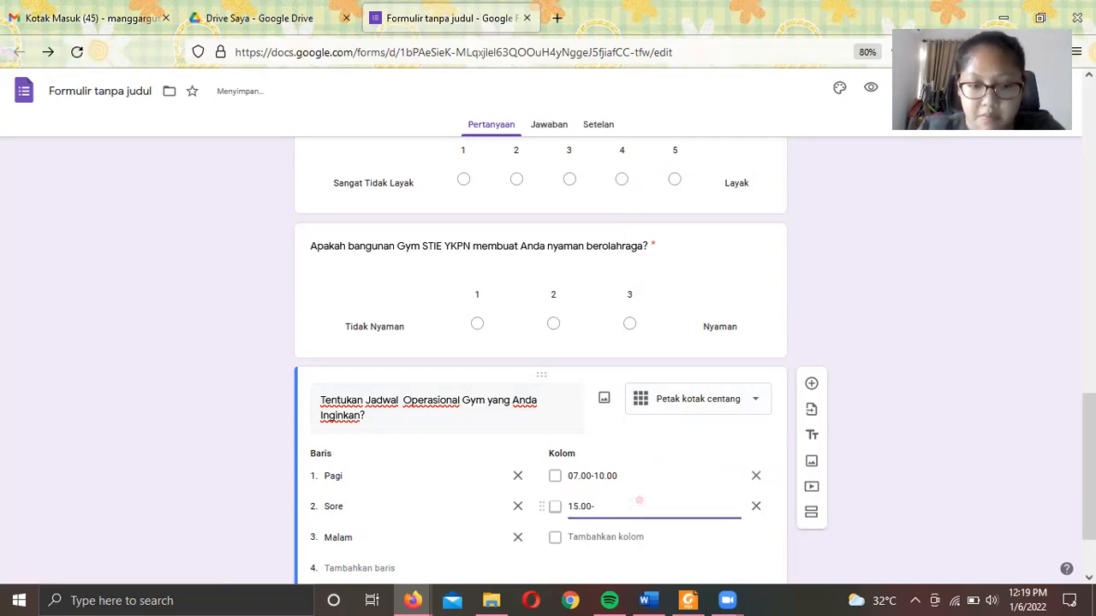
pyautogui.write('18.00')
pyautogui.press('Return')
pyautogui.write('19.00-21.0')
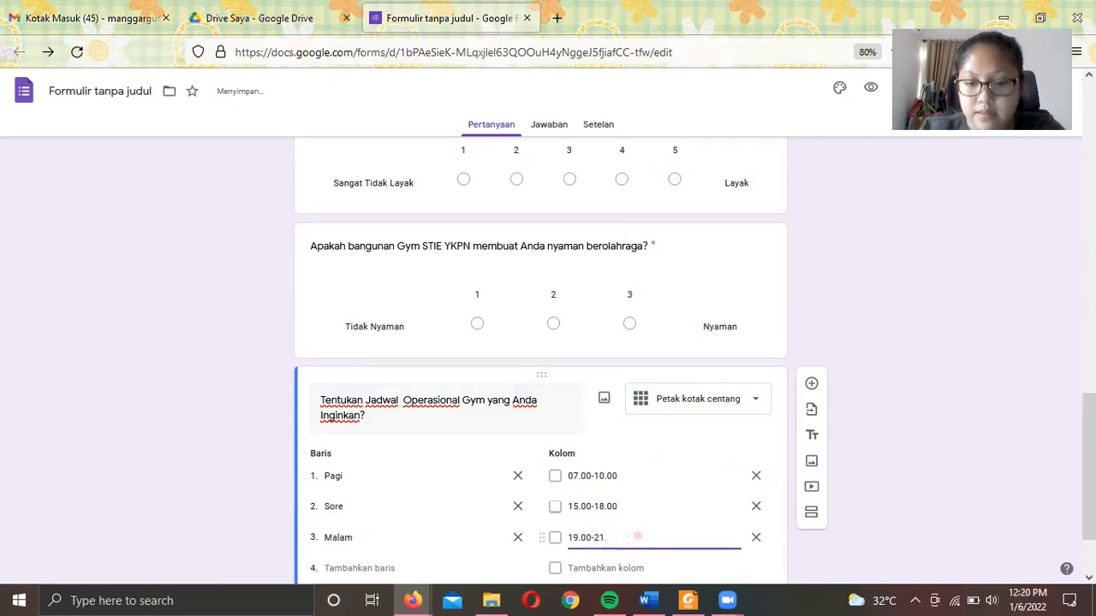
# - Require one answer in every row and add a fourth section after the grid
pyautogui.scroll(-1, 651, 499)
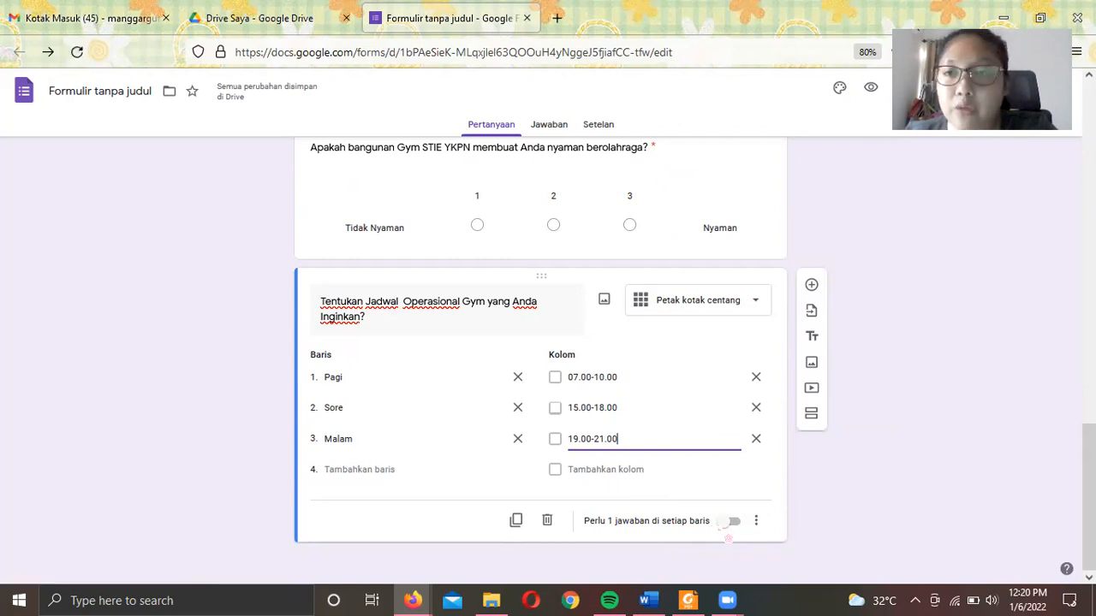
pyautogui.click(732, 523)
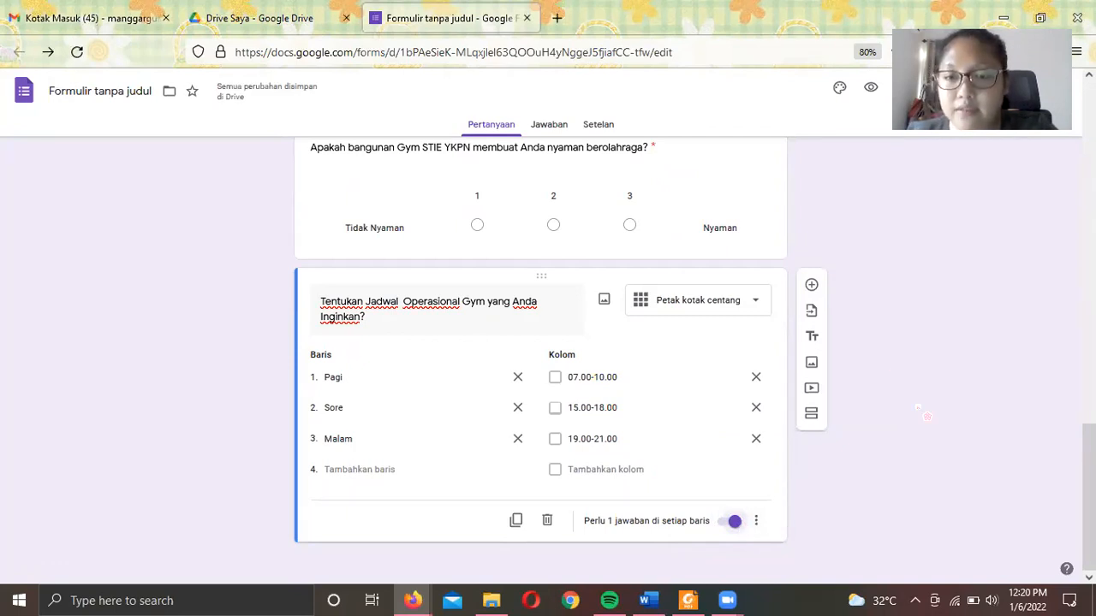
pyautogui.scroll(3, 902, 327)
pyautogui.scroll(-3, 900, 326)
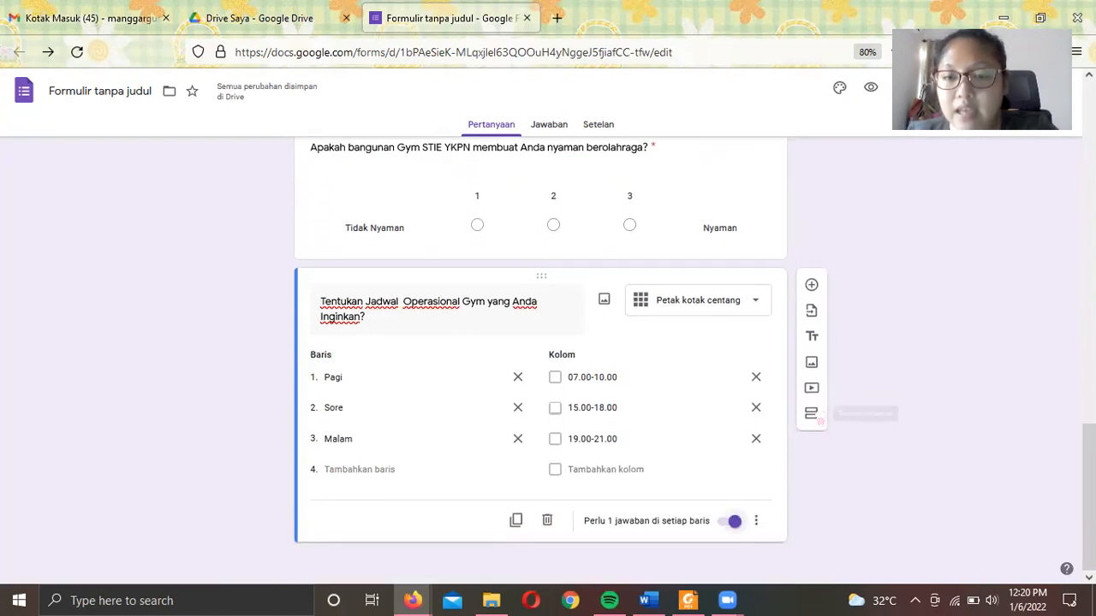
pyautogui.click(812, 414)
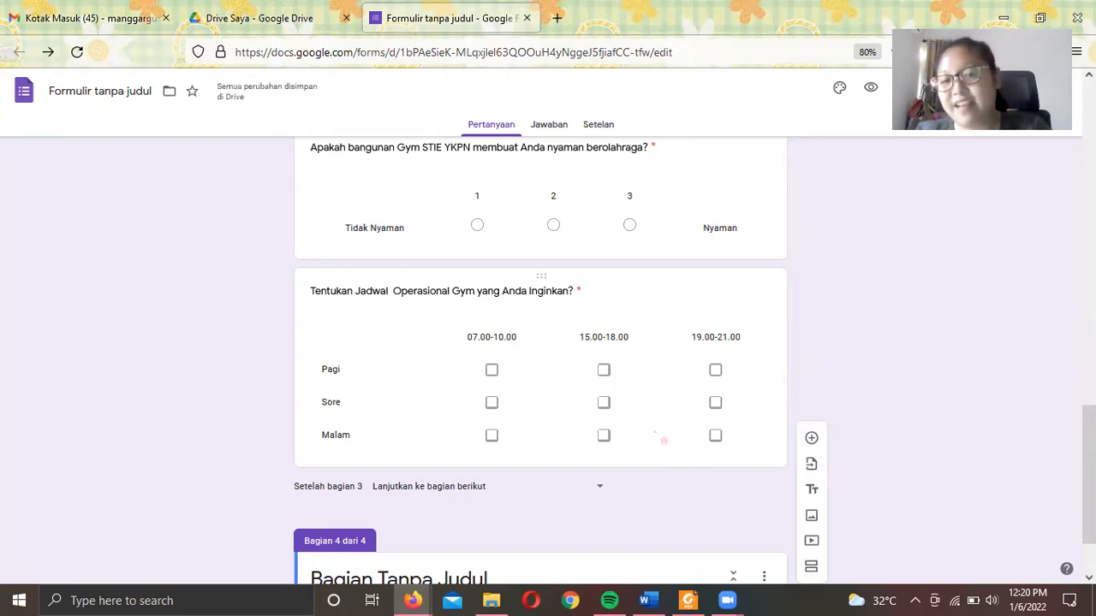
pyautogui.scroll(-1, 665, 440)
# - Title section 4 'Terima Kasih Atas Partisipasi Saudara!' and scroll back toward the form's top
pyautogui.click(523, 479)
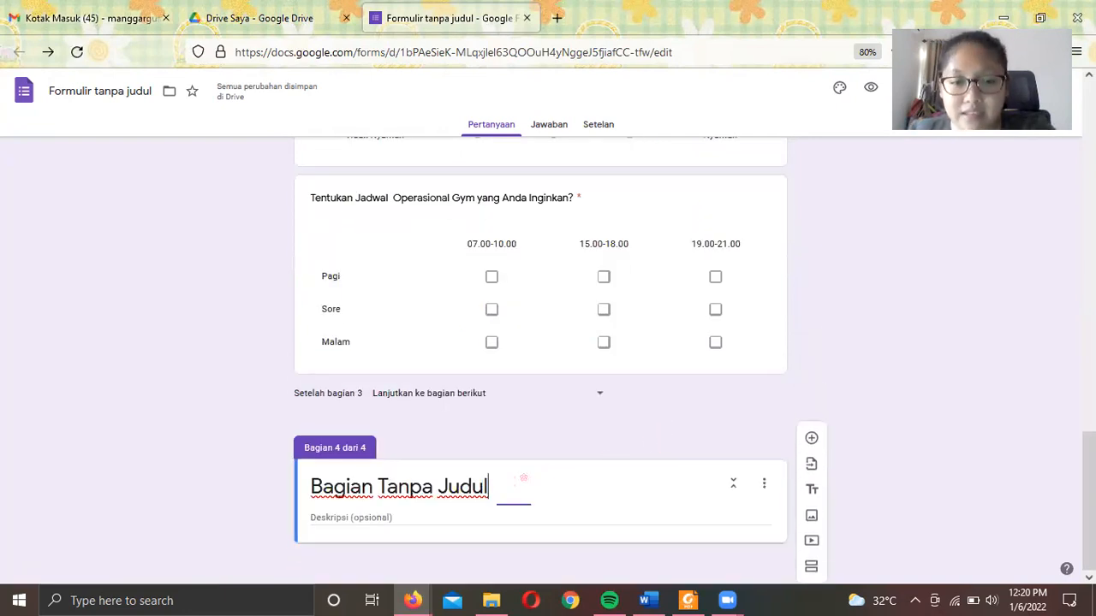
pyautogui.hotkey('ctrl', 'a')
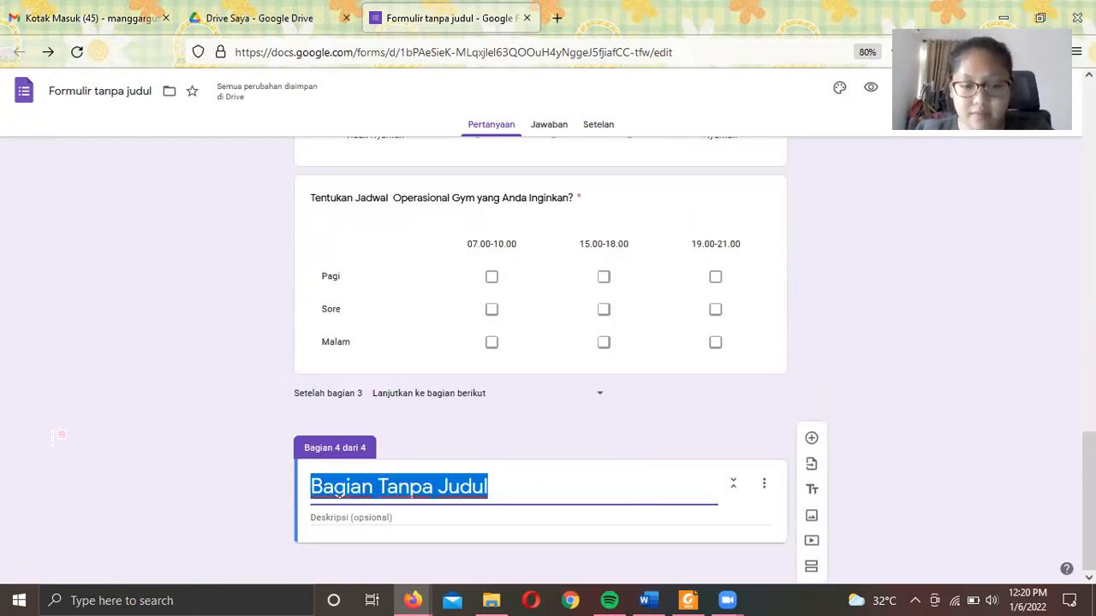
pyautogui.write('TER')
pyautogui.press('BackSpace')
pyautogui.press('BackSpace')
pyautogui.write('erima Kasih Atas Partisiap')
pyautogui.press('BackSpace')
pyautogui.press('BackSpace')
pyautogui.write('pasi Saudara!')
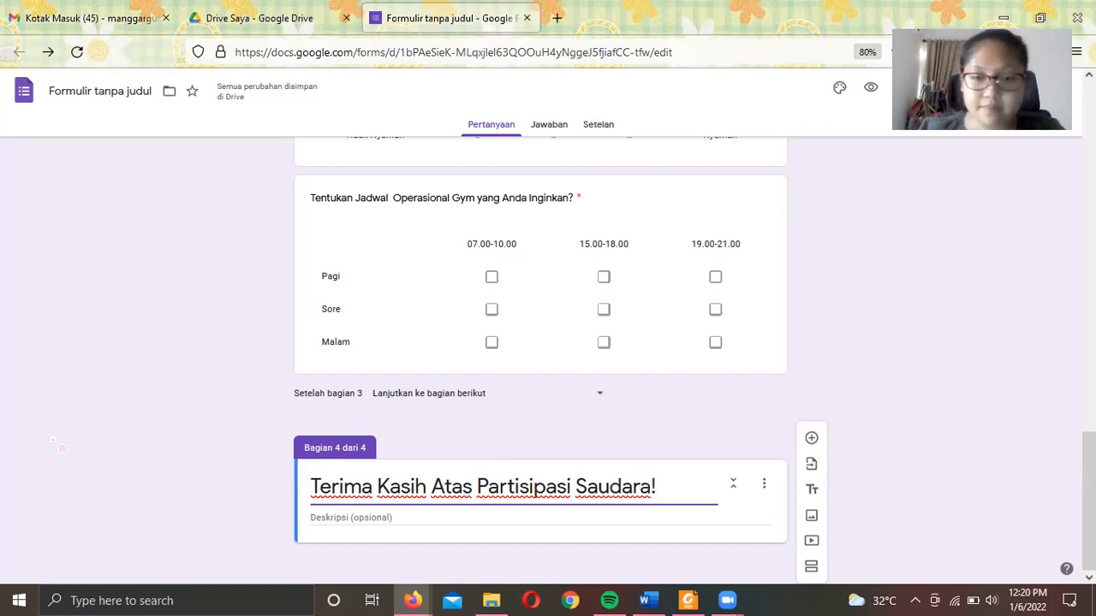
pyautogui.scroll(15, 61, 448)
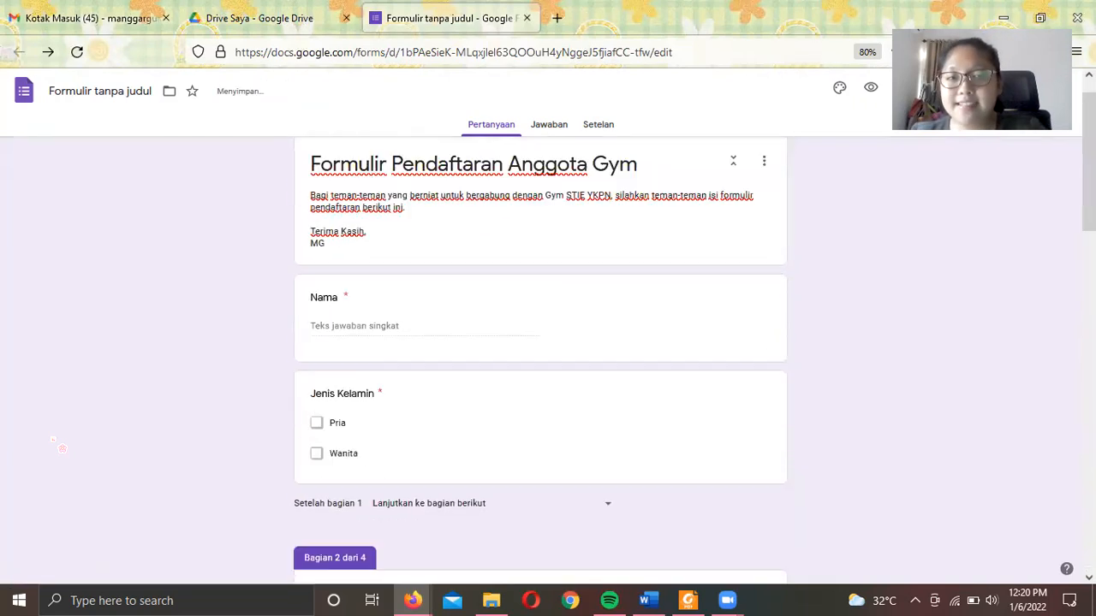
pyautogui.scroll(1, 61, 447)
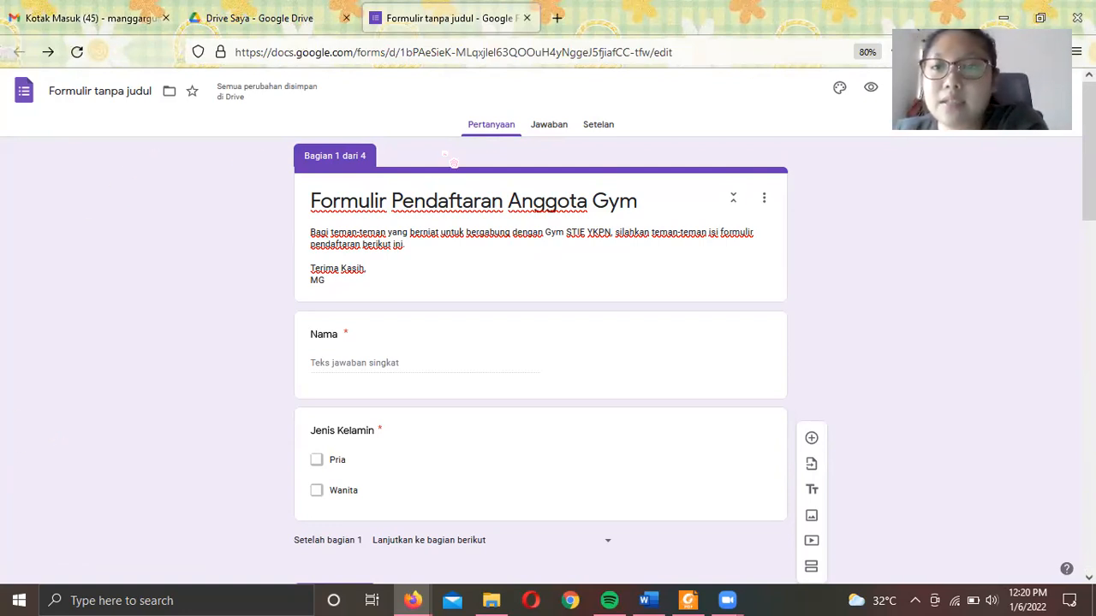
# - Insert the ski and snowboard illustration from Olahraga dan game as the form header
pyautogui.click(839, 96)
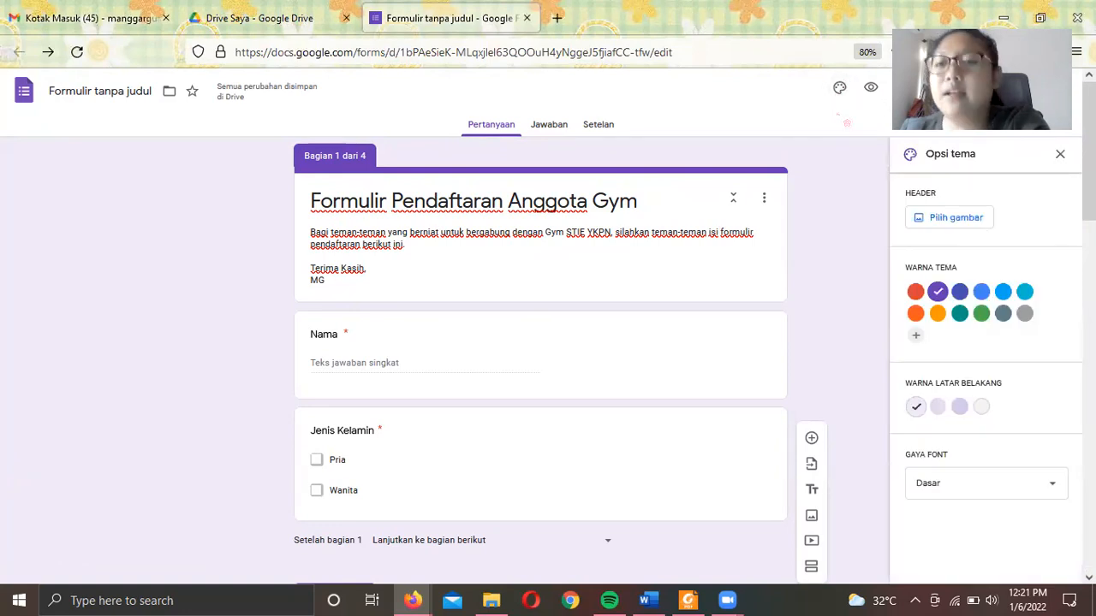
pyautogui.click(940, 219)
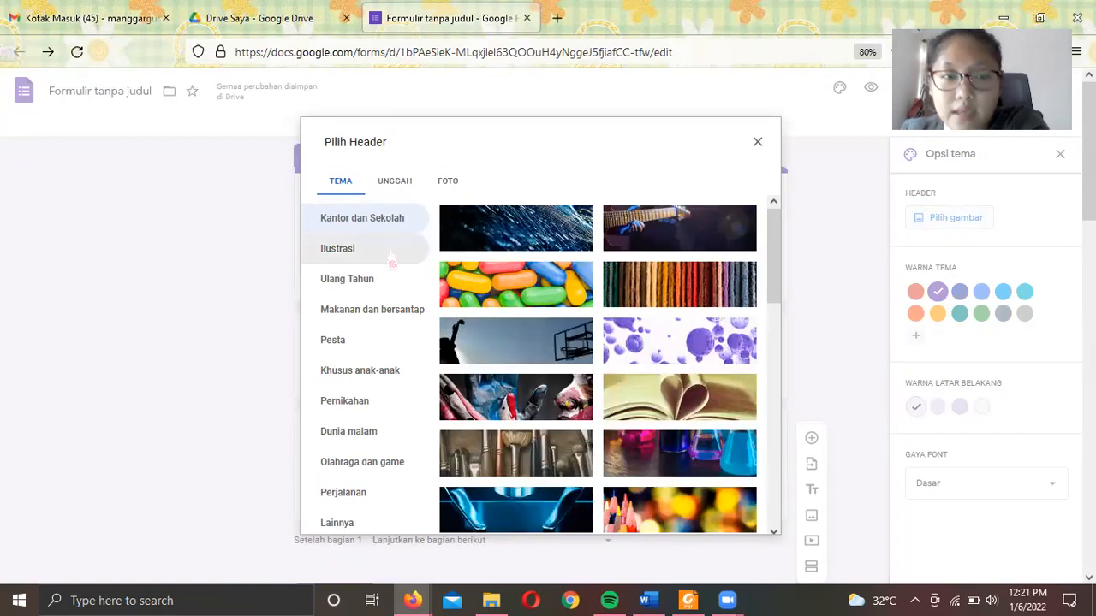
pyautogui.click(366, 462)
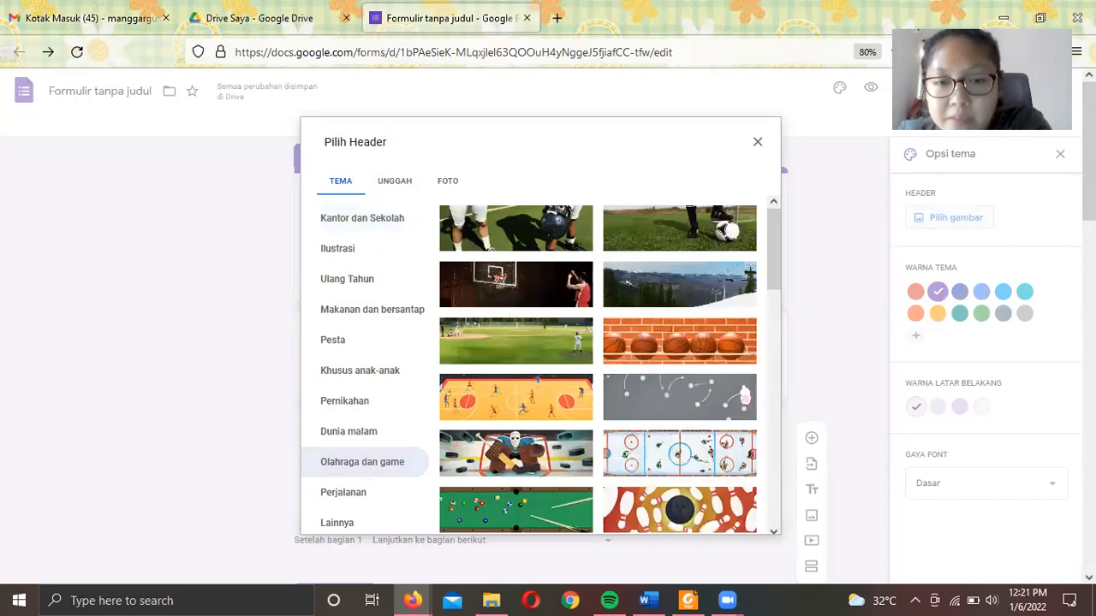
pyautogui.scroll(-1, 722, 409)
pyautogui.scroll(-1, 723, 408)
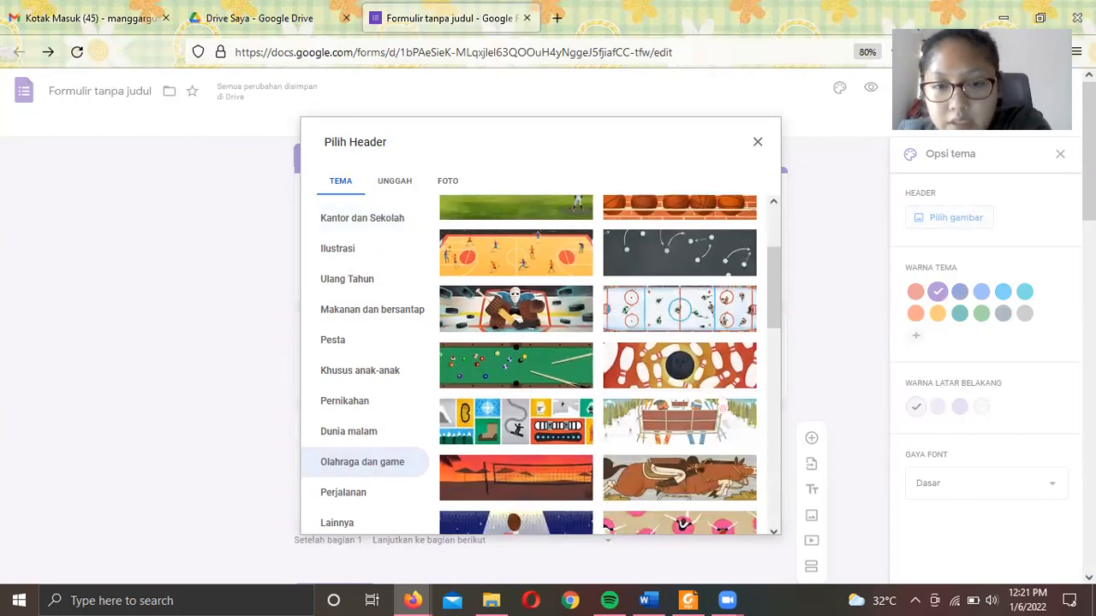
pyautogui.scroll(-1, 722, 408)
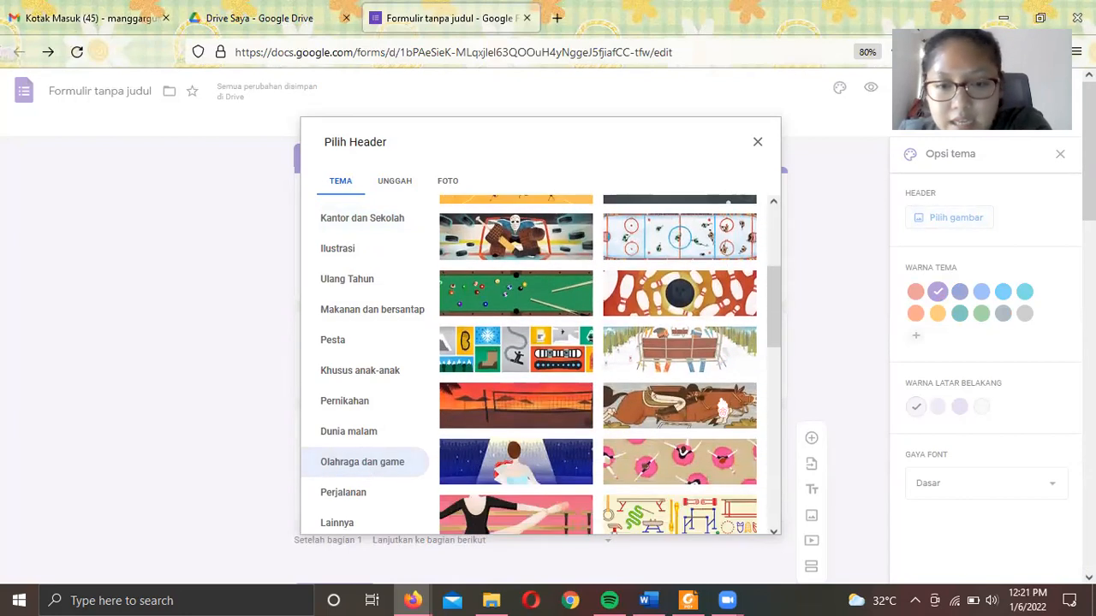
pyautogui.click(541, 369)
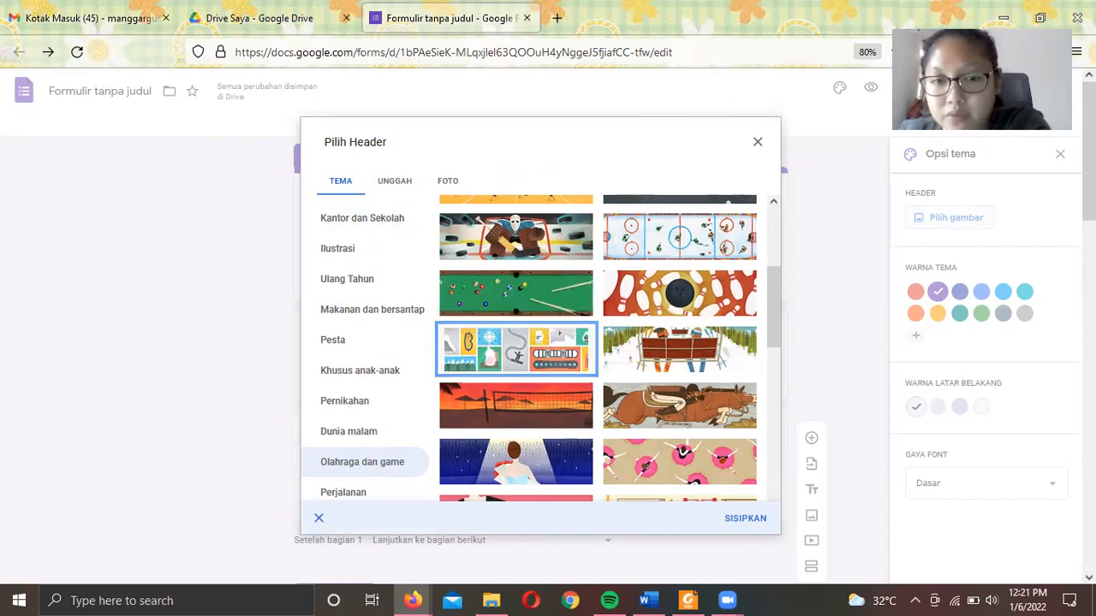
pyautogui.click(318, 518)
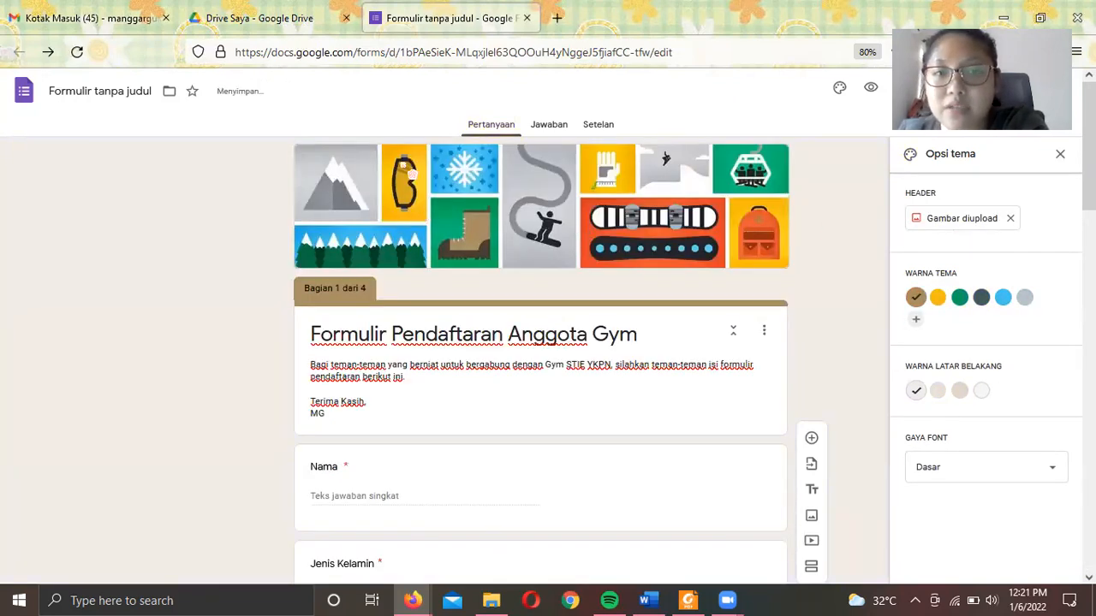
# - Set the theme colour to yellow and the background to the lightest cream shade
pyautogui.scroll(-10, 727, 410)
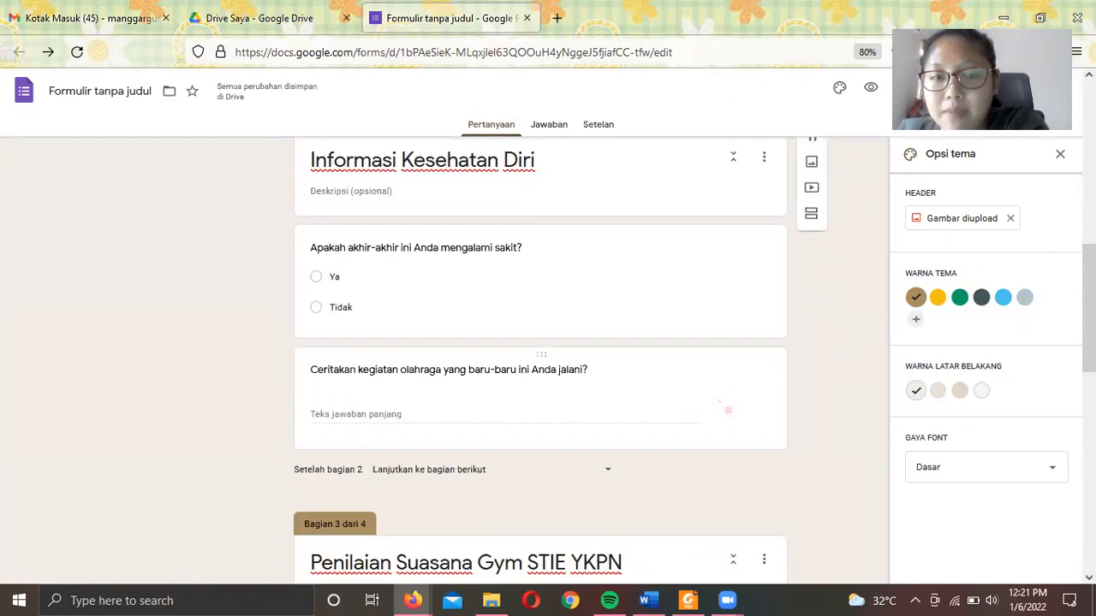
pyautogui.scroll(5, 727, 410)
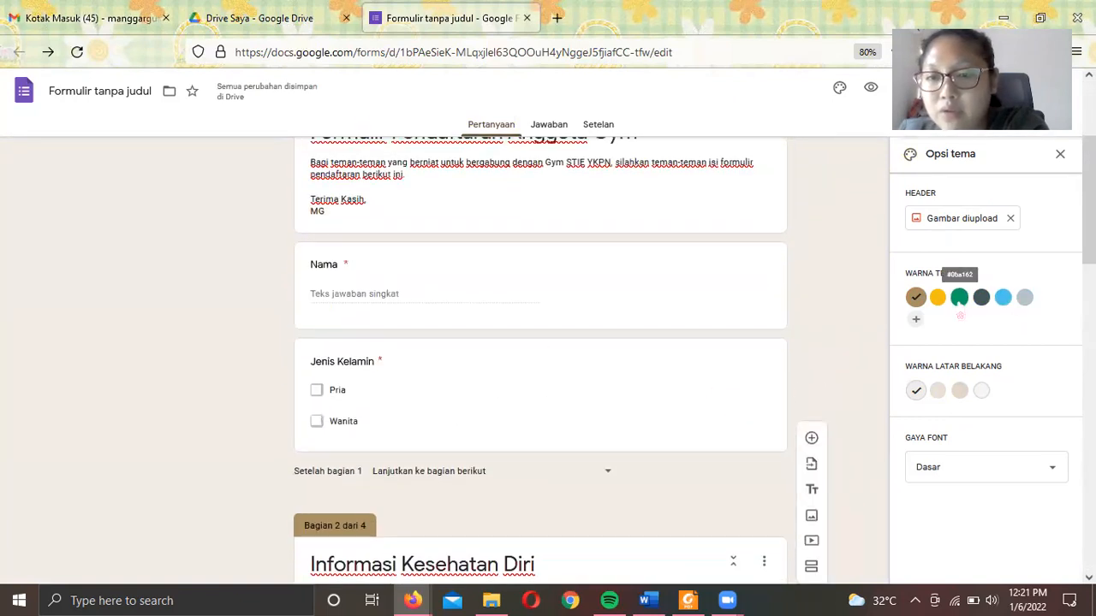
pyautogui.click(959, 297)
pyautogui.scroll(3, 486, 390)
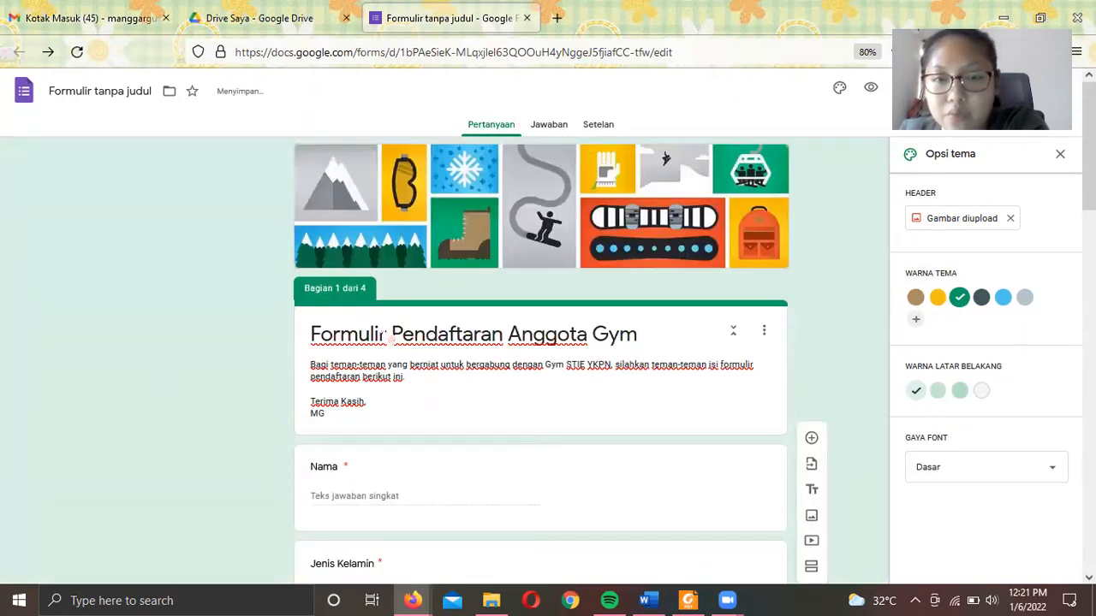
pyautogui.click(937, 297)
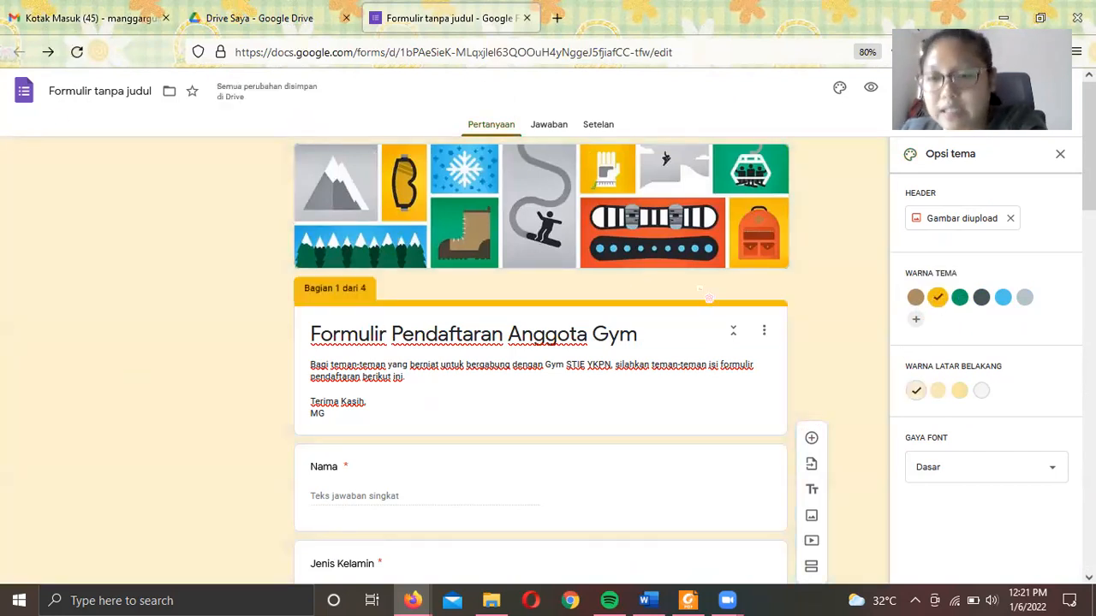
pyautogui.click(937, 390)
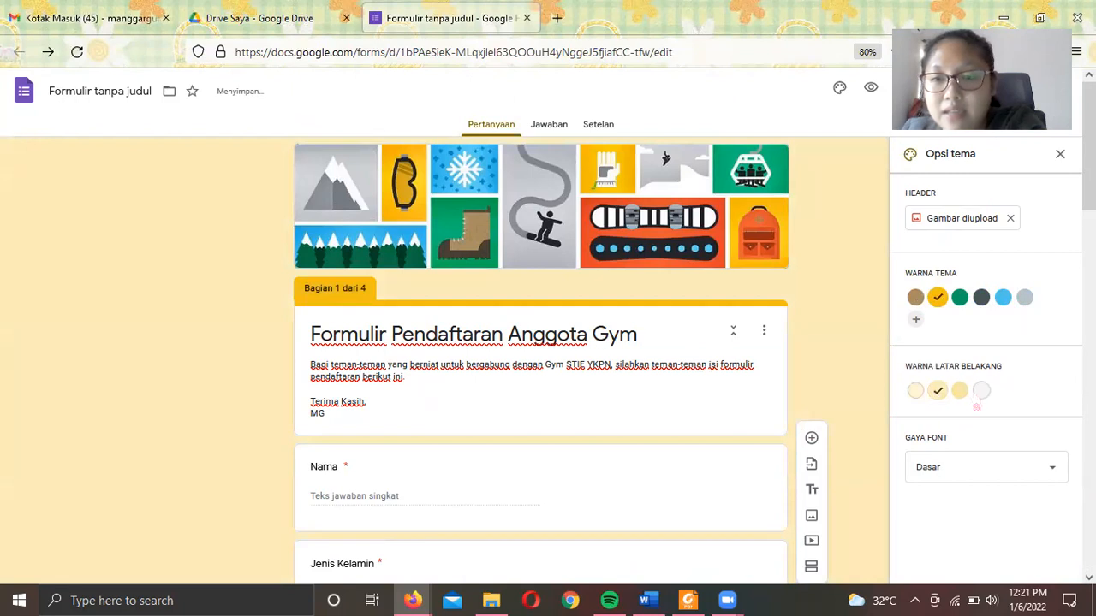
pyautogui.click(981, 392)
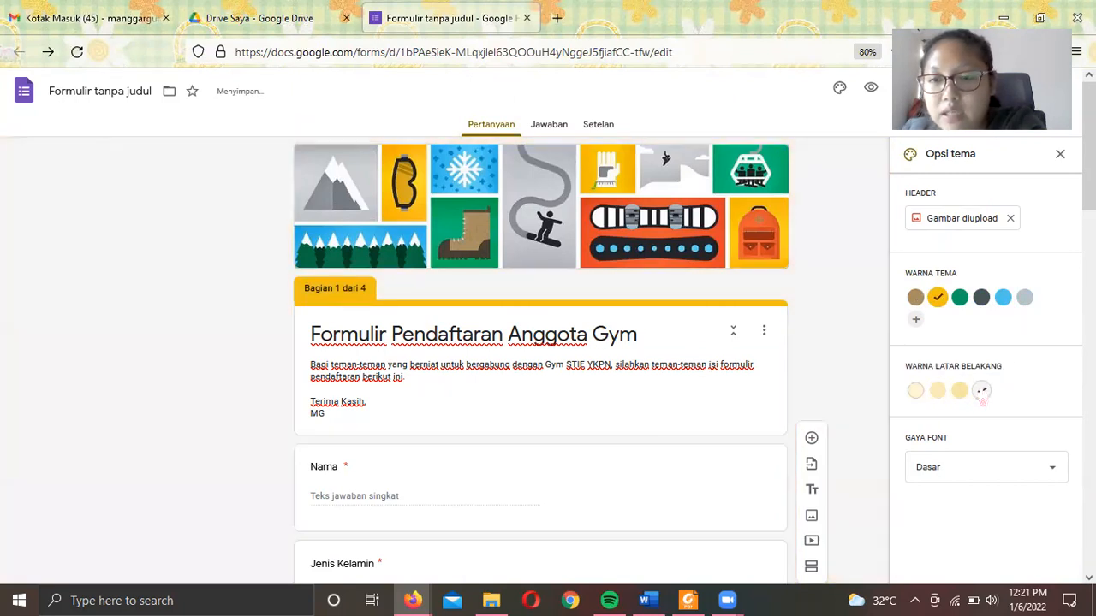
pyautogui.click(914, 391)
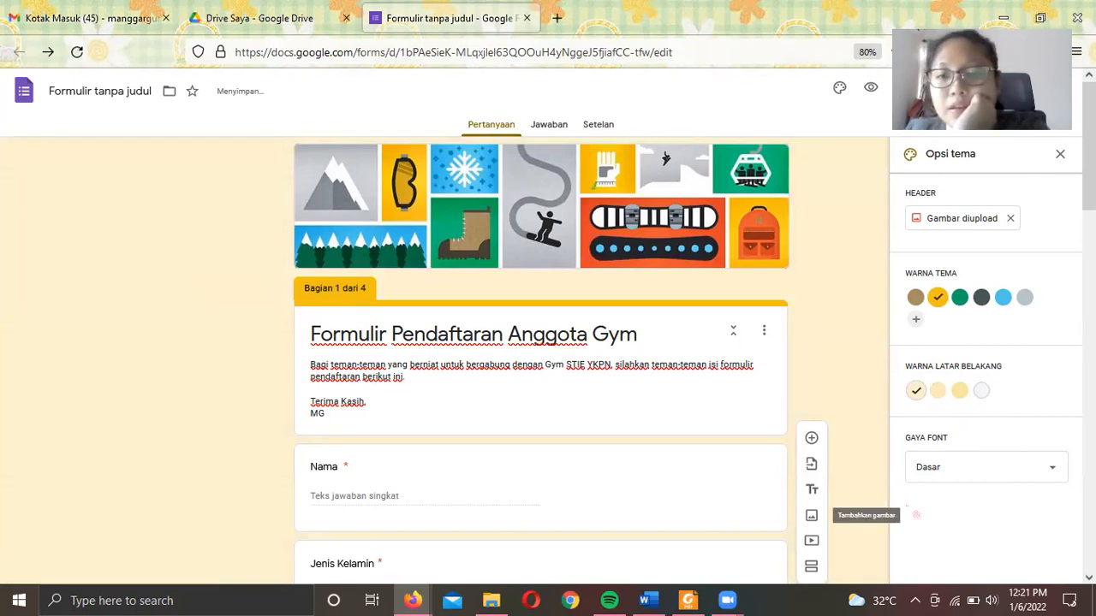
# - Choose Lucu as the form's font style in the theme options
pyautogui.click(992, 480)
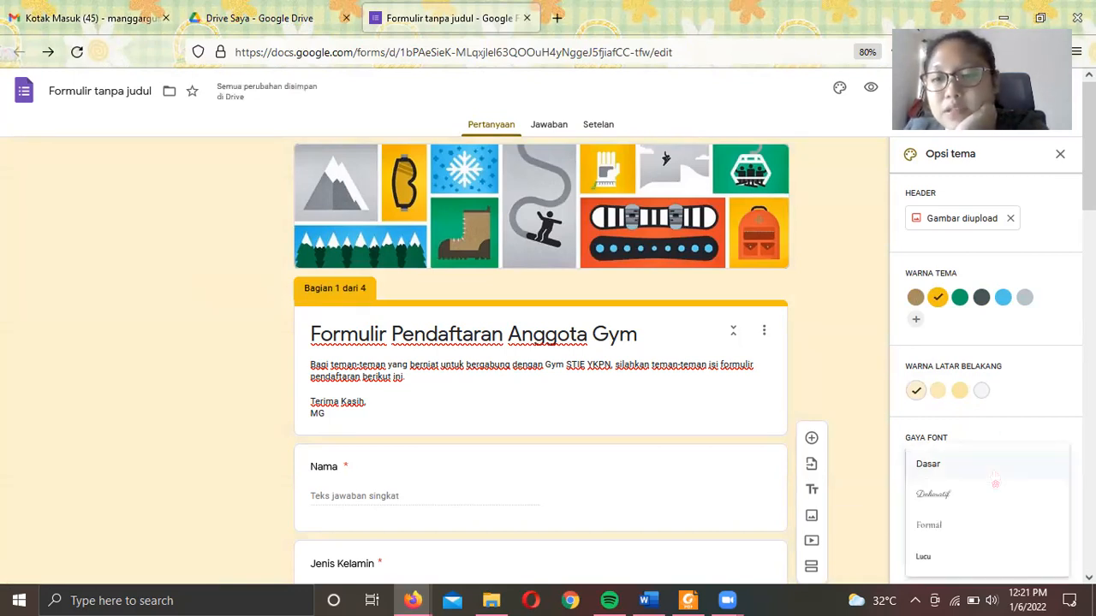
pyautogui.click(951, 499)
pyautogui.click(962, 481)
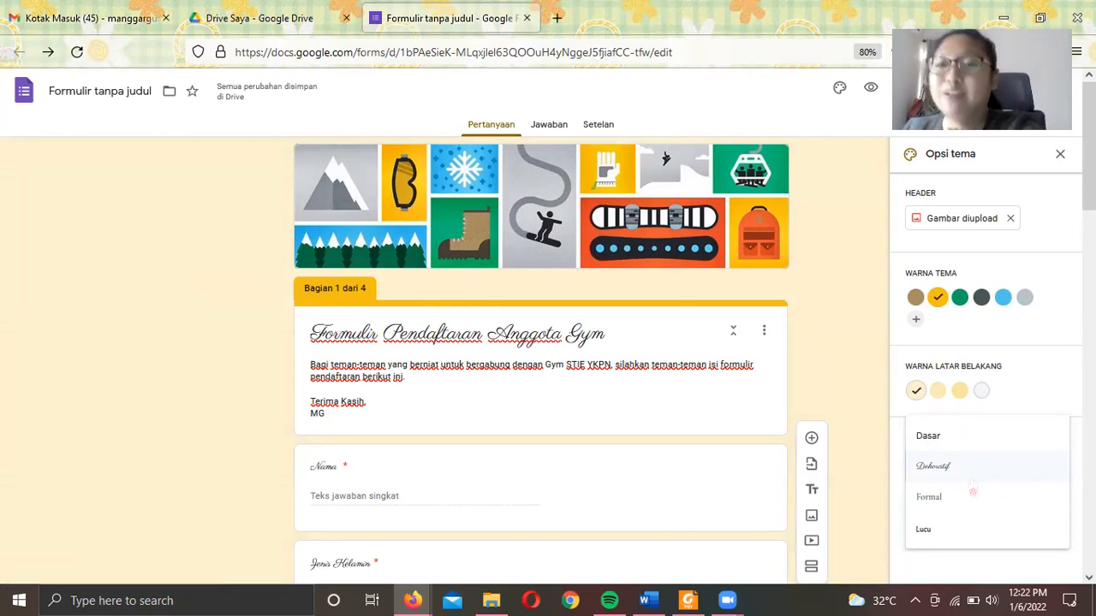
pyautogui.click(926, 530)
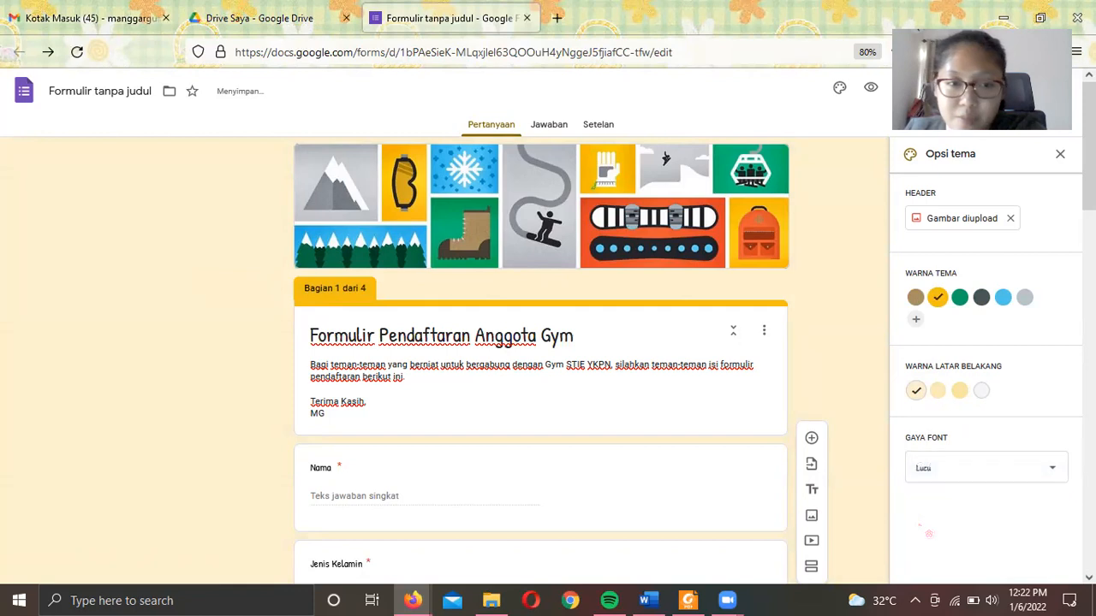
pyautogui.scroll(-3, 541, 408)
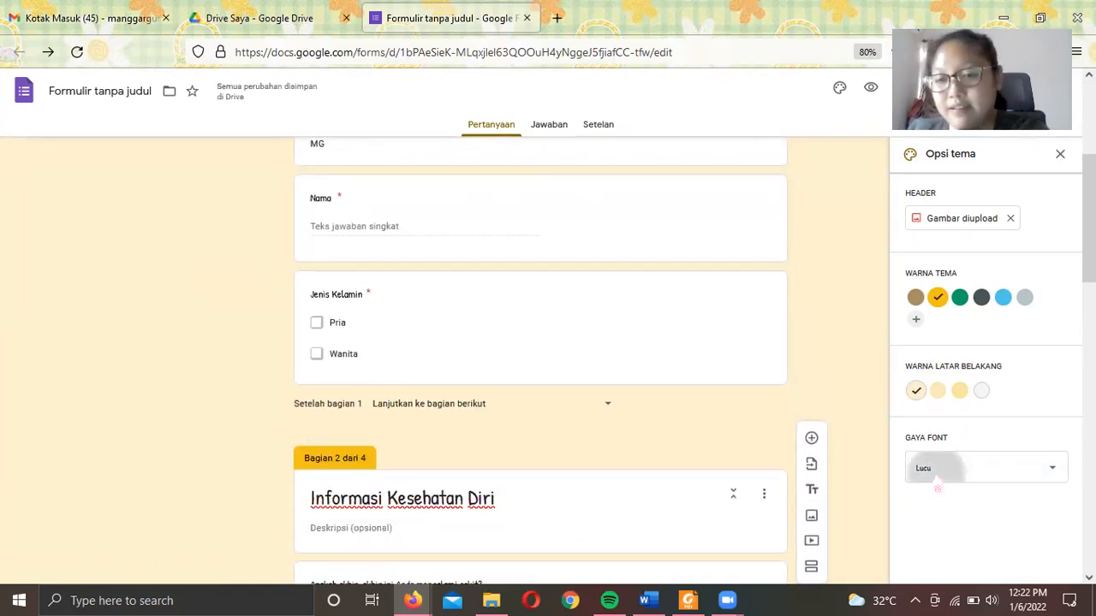
pyautogui.click(923, 468)
pyautogui.scroll(-2, 943, 497)
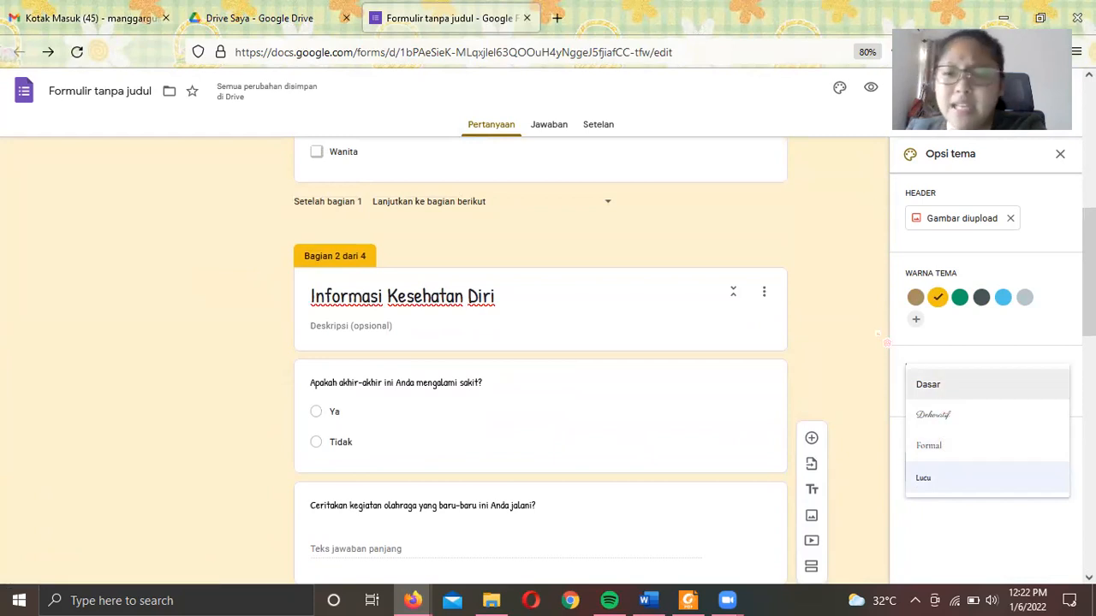
pyautogui.click(833, 326)
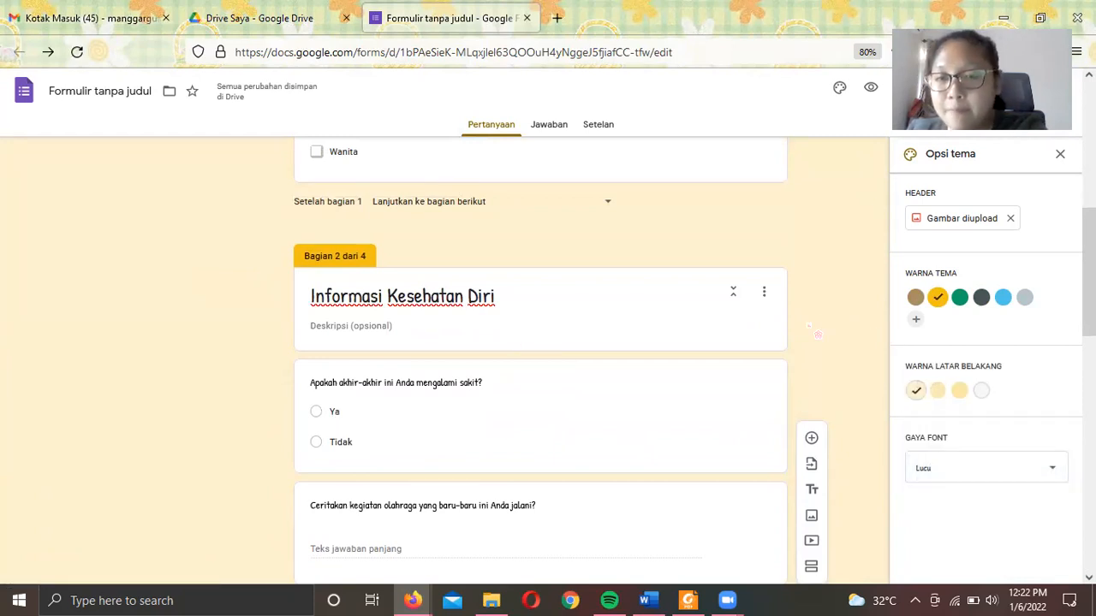
pyautogui.scroll(5, 817, 334)
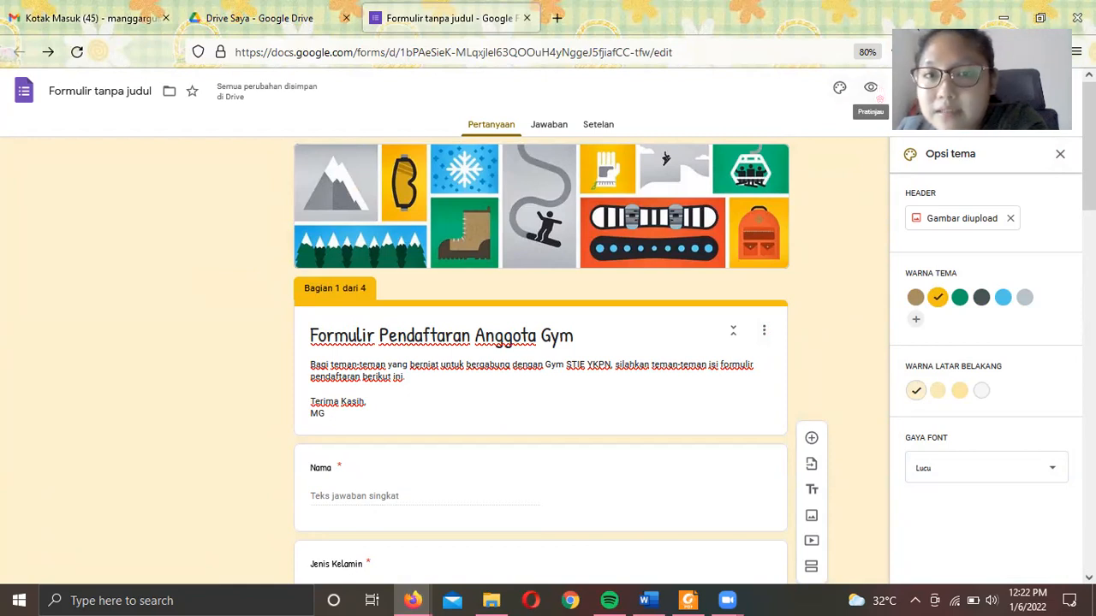
# - Preview the form, enter a sample respondent name and Wanita as gender, then continue
pyautogui.click(870, 87)
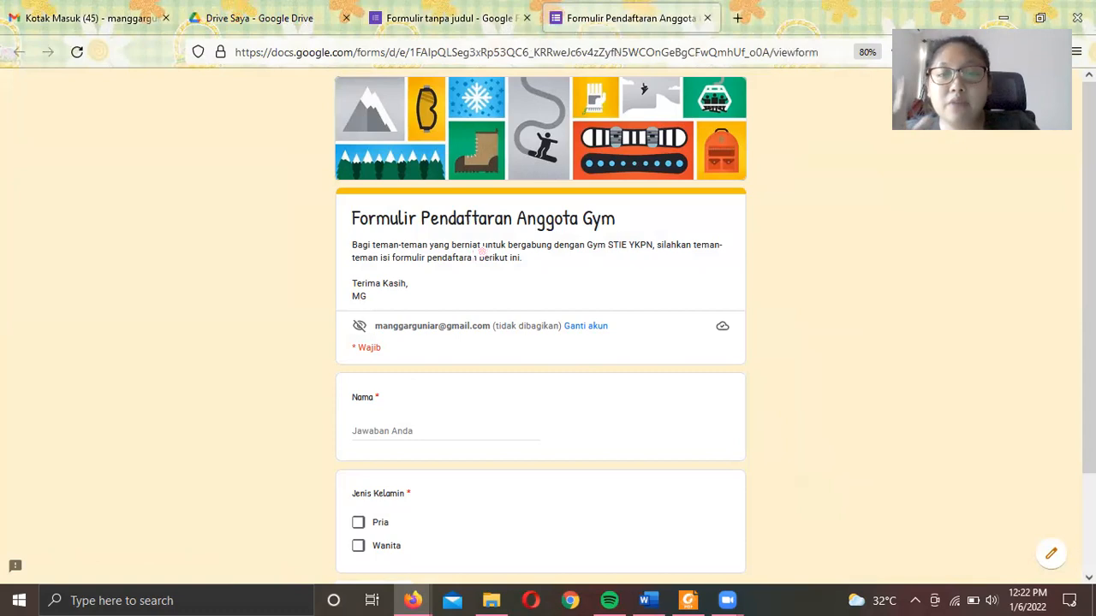
pyautogui.scroll(-2, 457, 293)
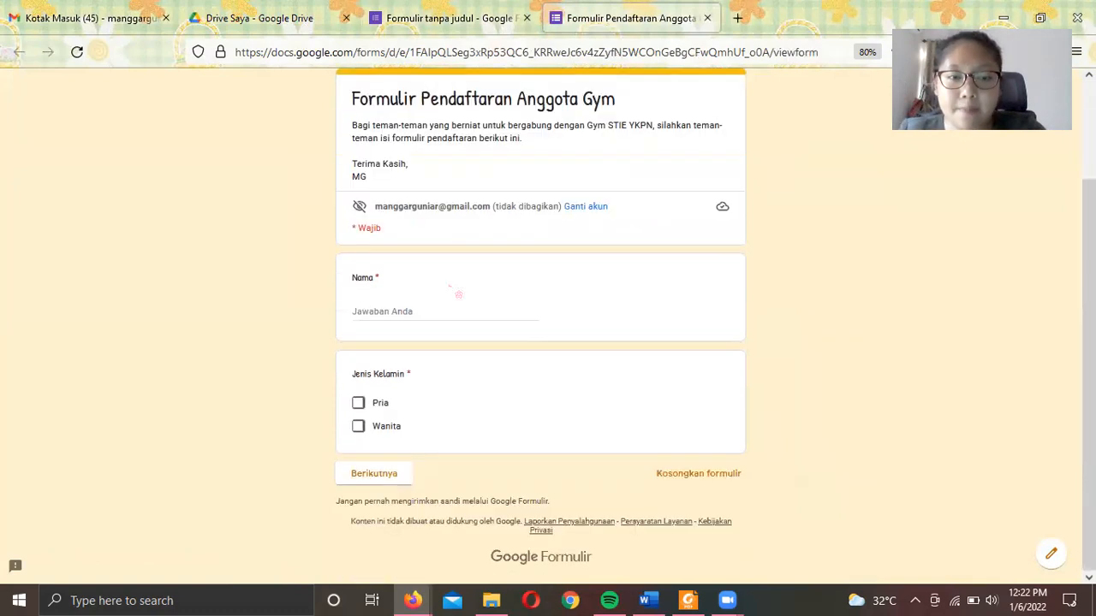
pyautogui.scroll(2, 458, 294)
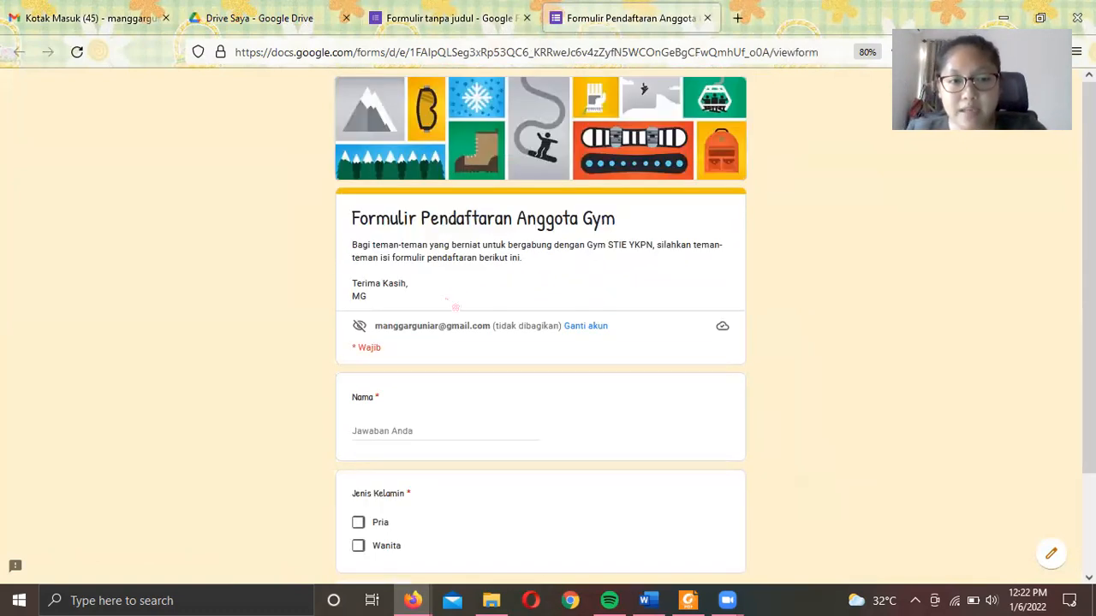
pyautogui.scroll(-1, 458, 294)
pyautogui.click(405, 362)
pyautogui.write('Manggar')
pyautogui.click(372, 496)
pyautogui.click(399, 530)
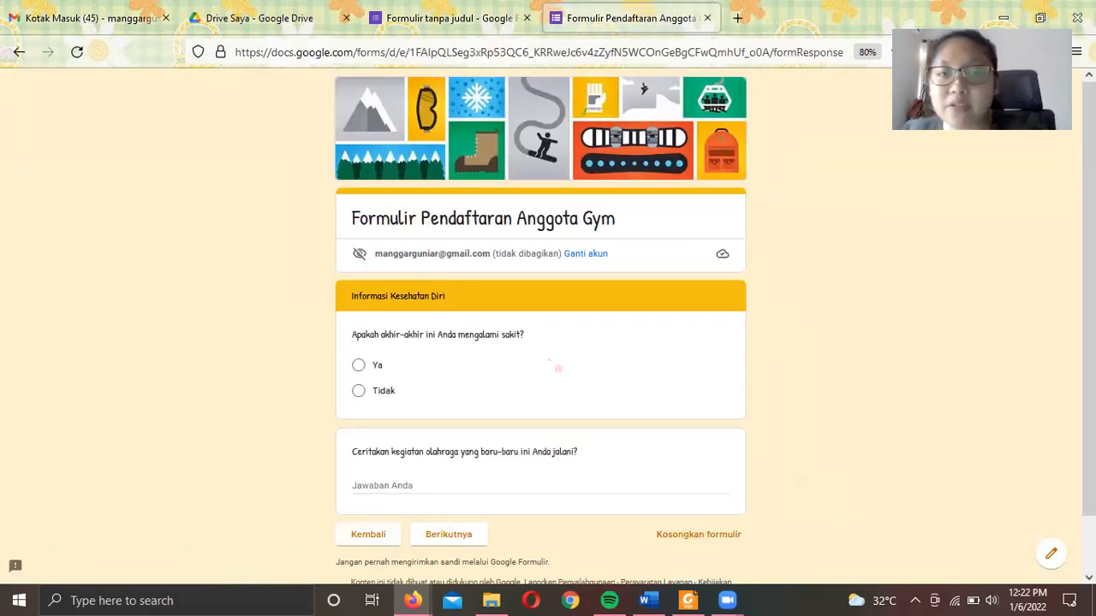
# - Answer Tidak for illness and 'Saya tidak pernah olahraga' for exercise, then continue
pyautogui.scroll(-1, 557, 368)
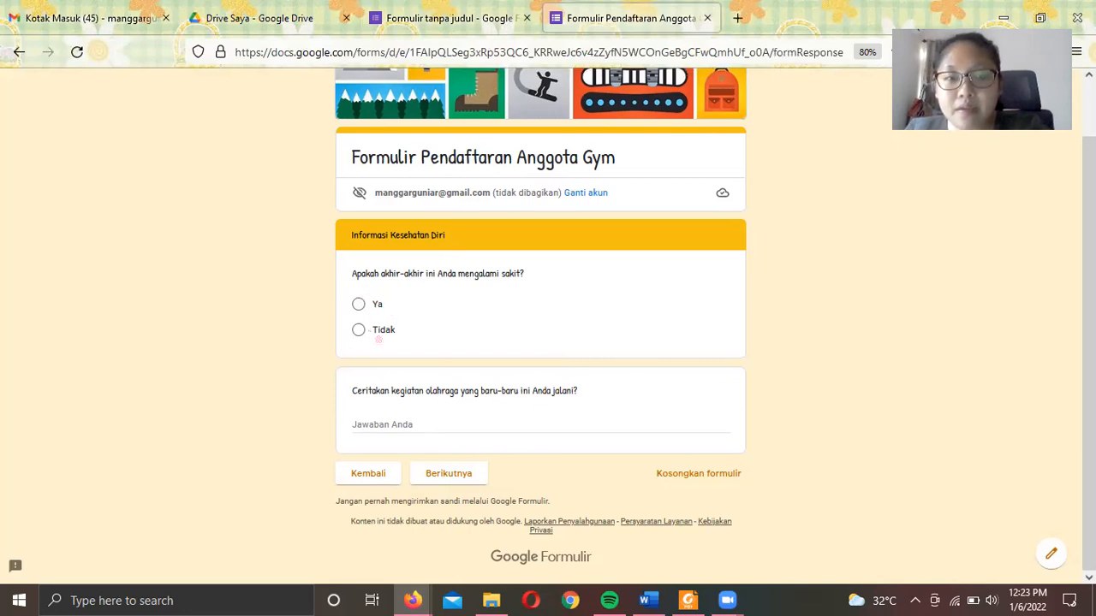
pyautogui.click(358, 329)
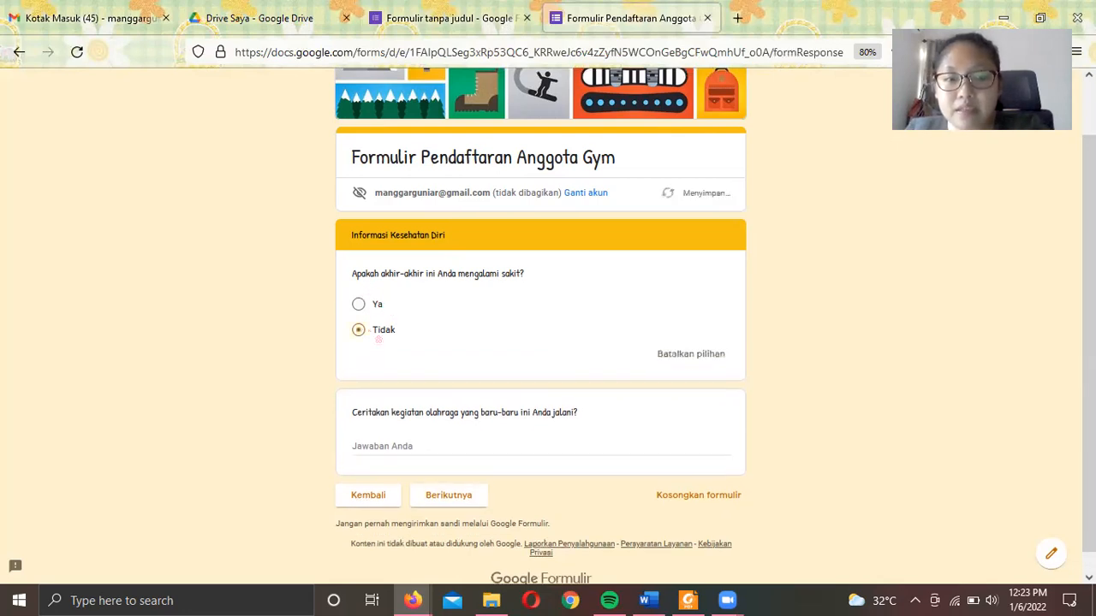
pyautogui.click(419, 448)
pyautogui.write('Sa')
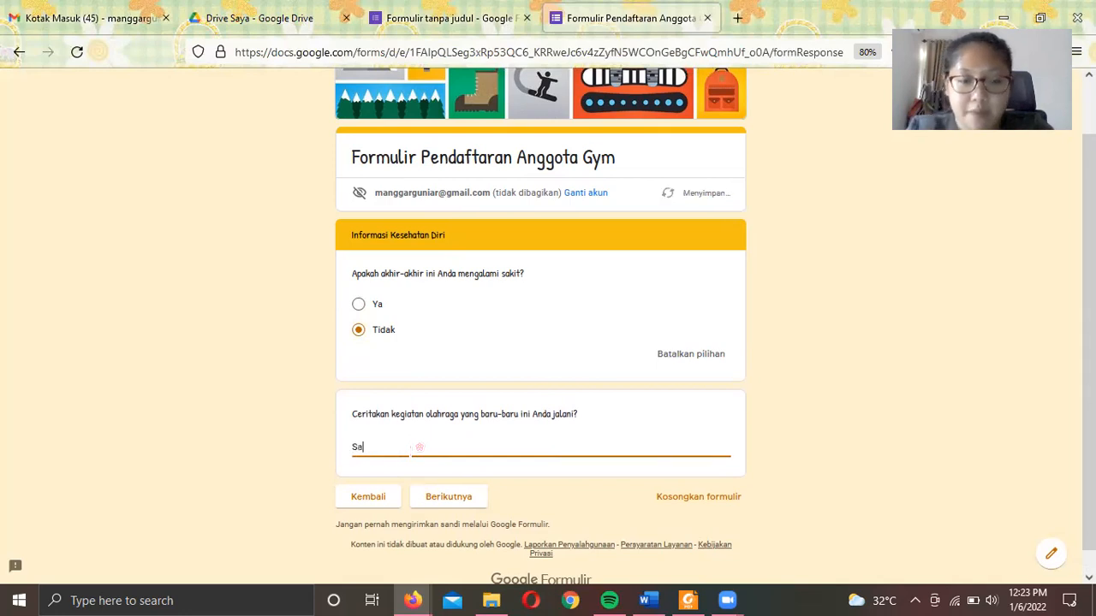
pyautogui.write('ya tidak pernah olahraga')
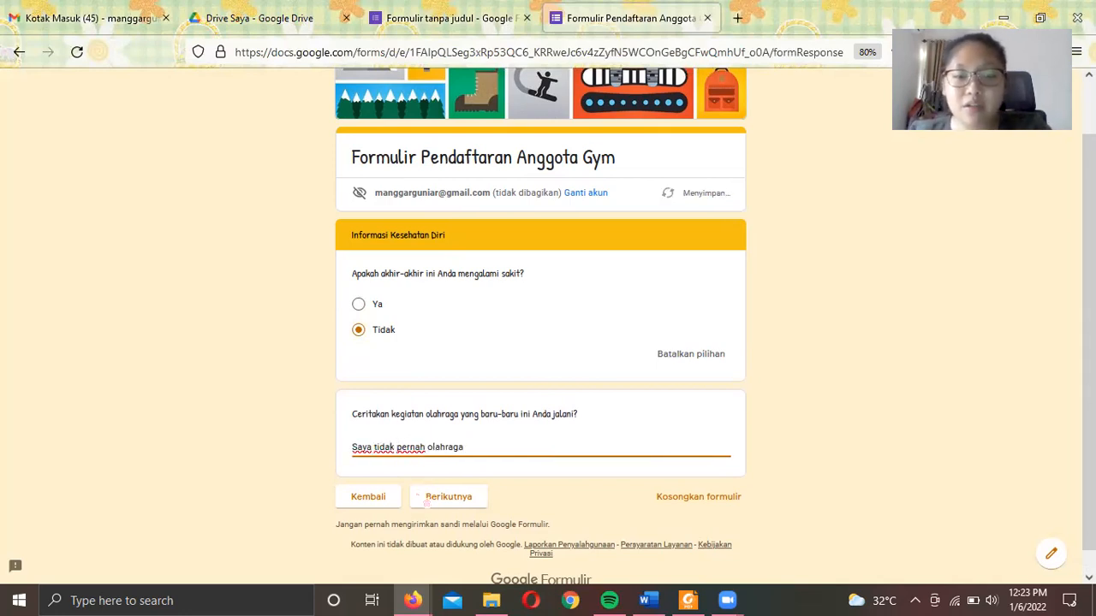
pyautogui.click(442, 498)
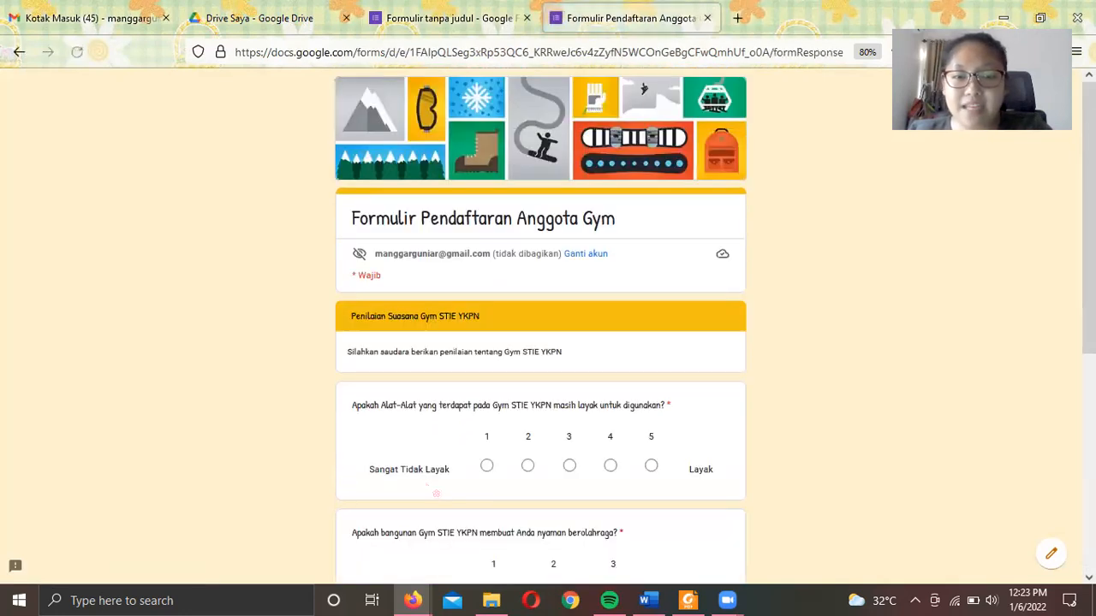
# - Rate building comfort 3, pick the morning, afternoon and evening slots, and submit
pyautogui.scroll(-3, 458, 263)
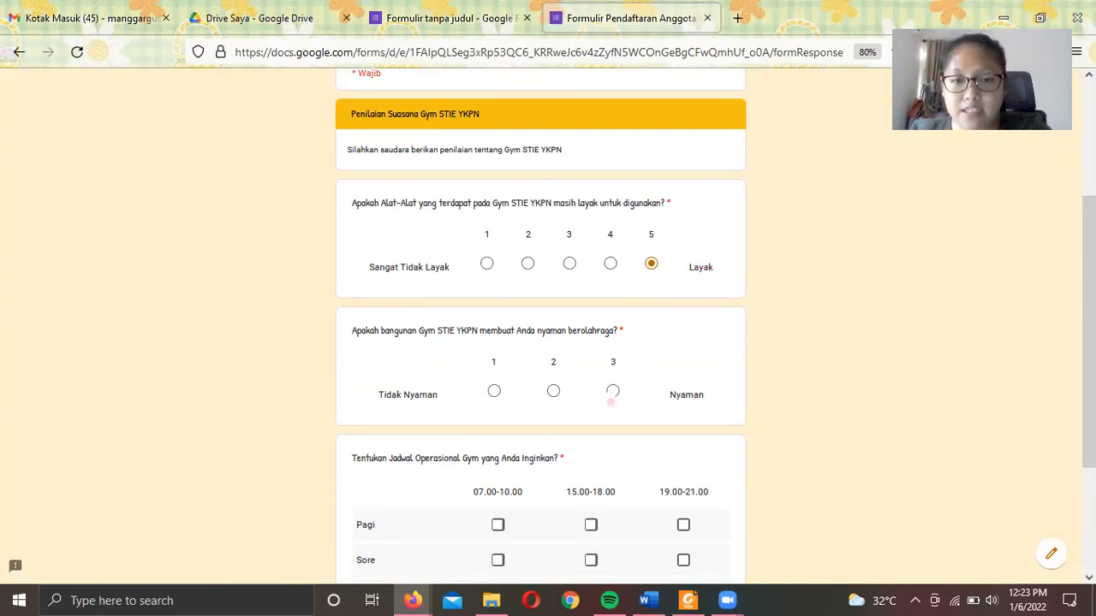
pyautogui.click(612, 392)
pyautogui.scroll(-2, 613, 400)
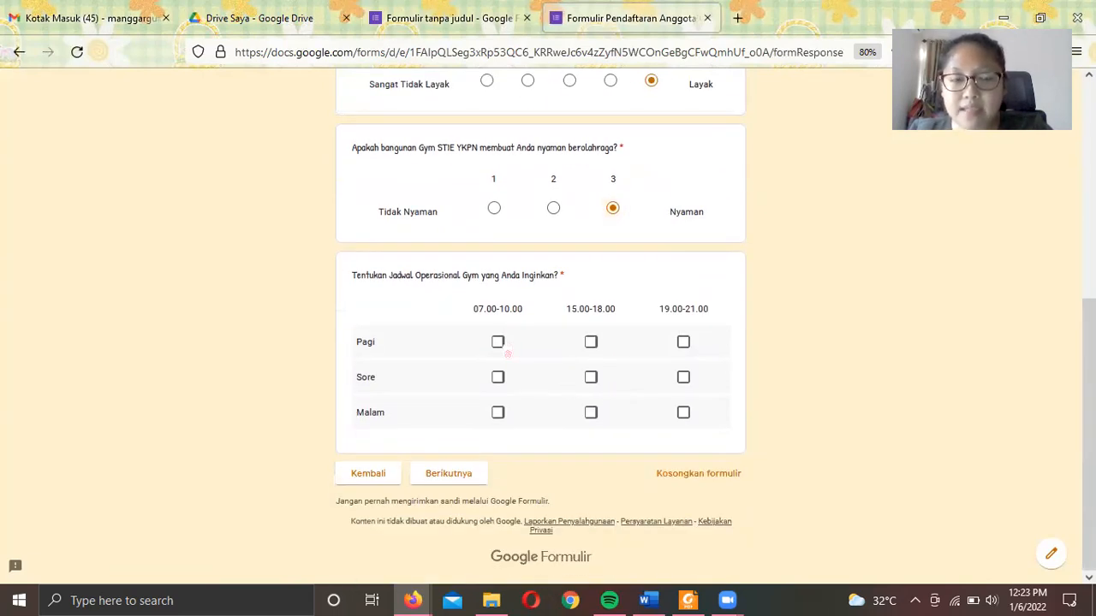
pyautogui.click(500, 345)
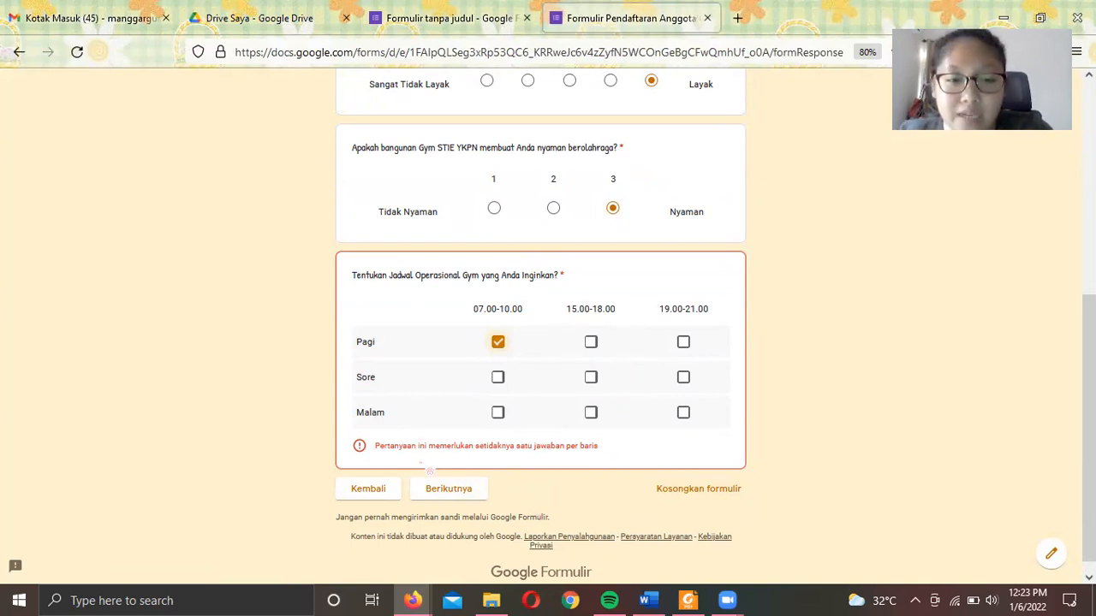
pyautogui.click(597, 387)
pyautogui.click(692, 427)
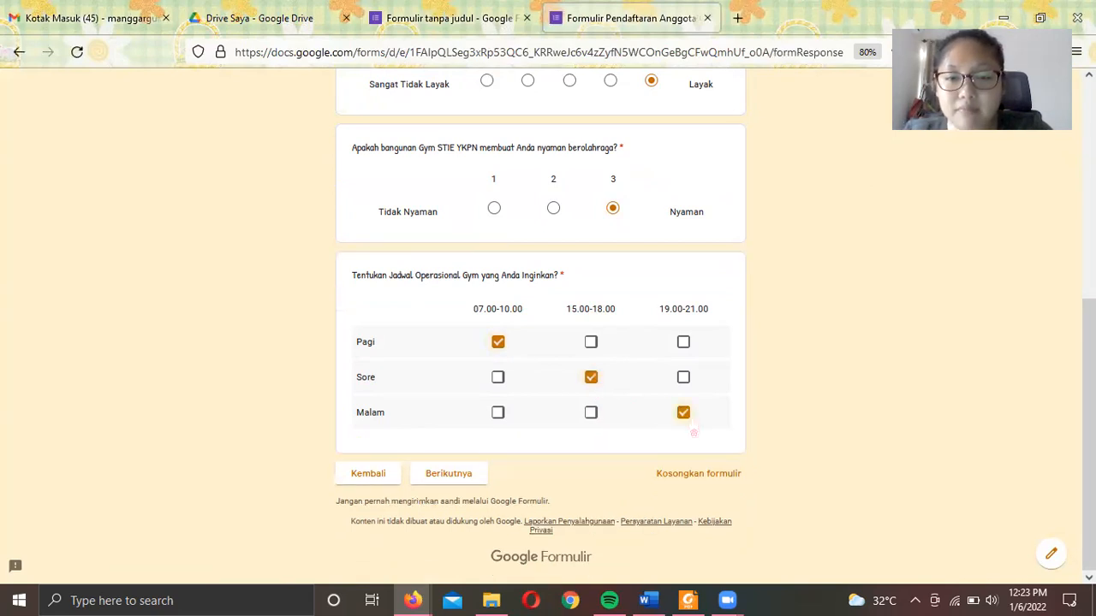
pyautogui.click(453, 478)
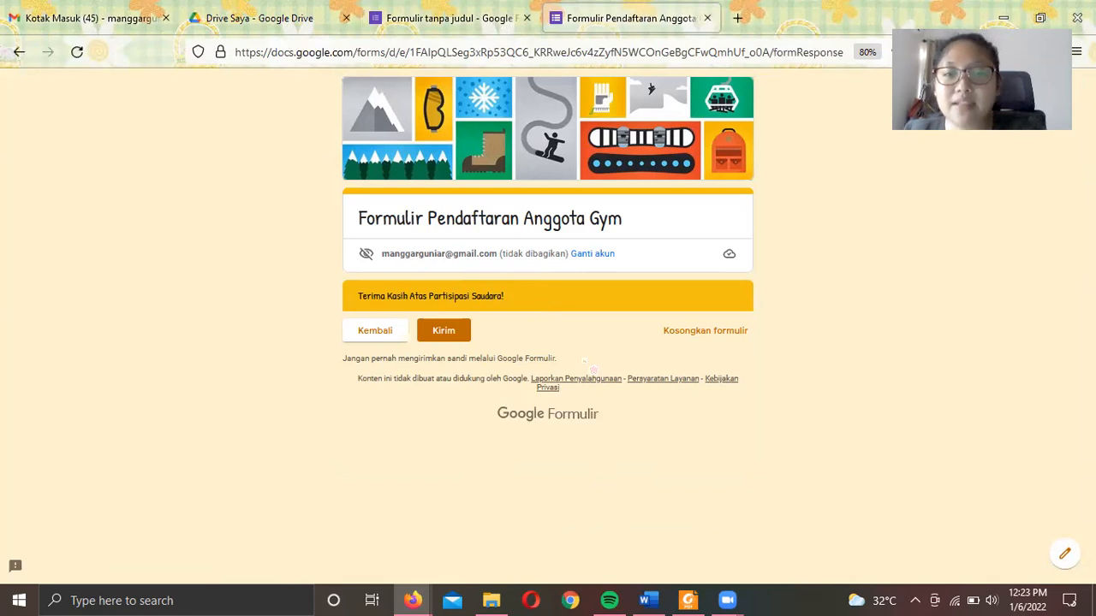
pyautogui.click(448, 334)
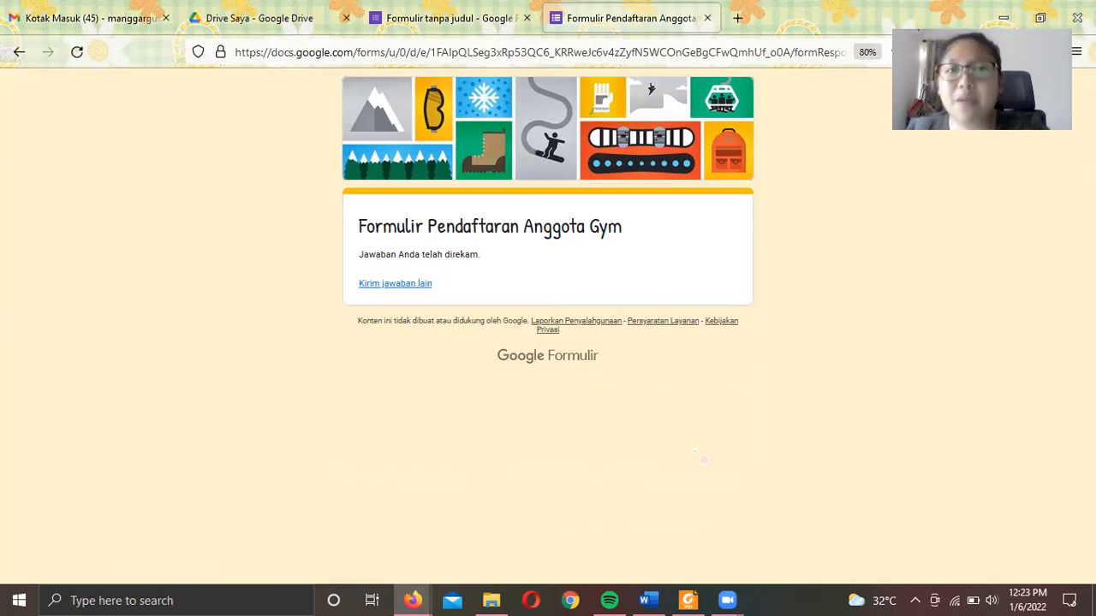
# - Back in the editor, close the theme options and show the send dialog's link
pyautogui.click(450, 18)
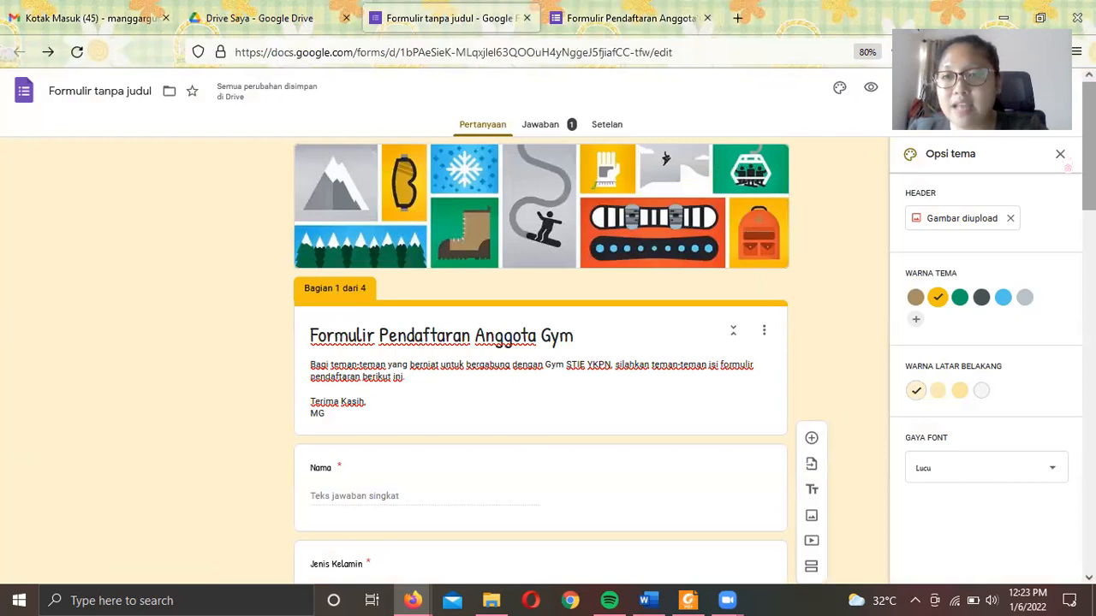
pyautogui.click(1059, 154)
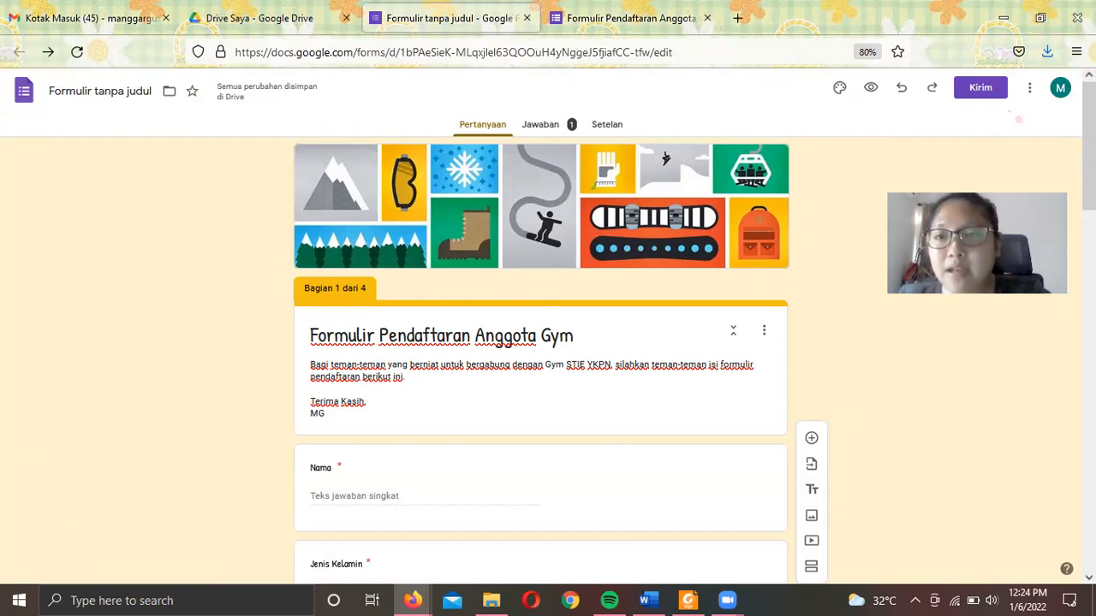
pyautogui.click(977, 95)
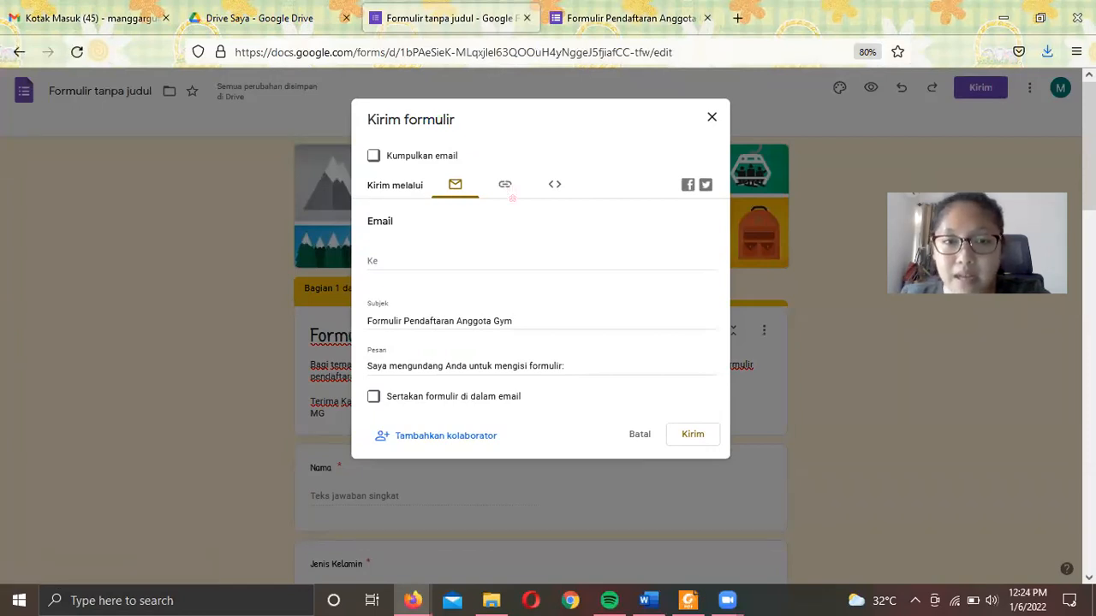
pyautogui.click(507, 190)
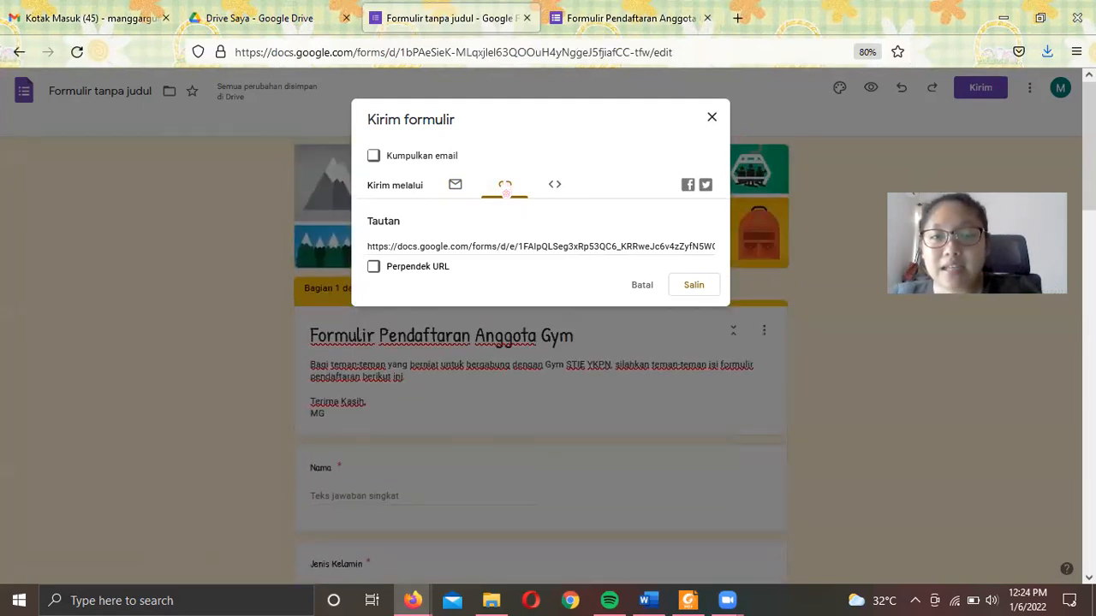
# - Shorten the share link to forms.gle, copy it, and switch to Word
pyautogui.click(493, 247)
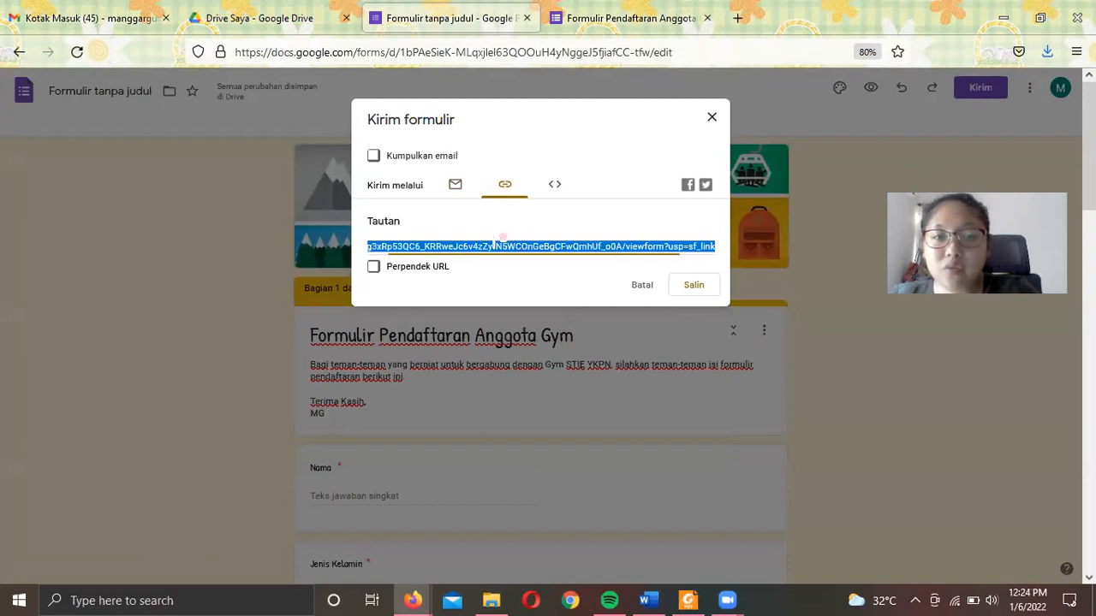
pyautogui.click(587, 309)
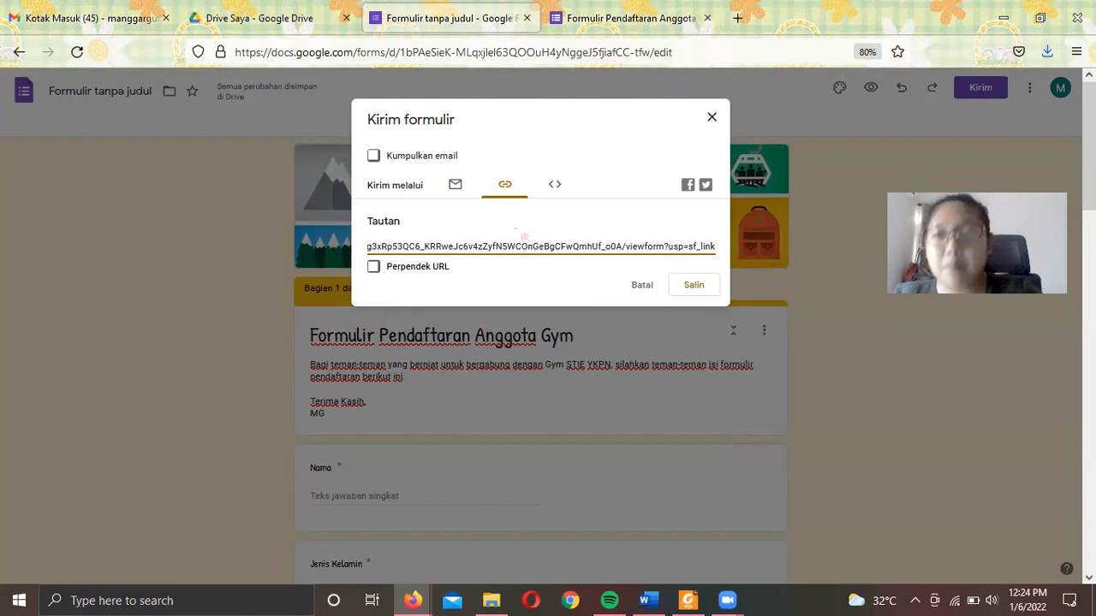
pyautogui.click(397, 278)
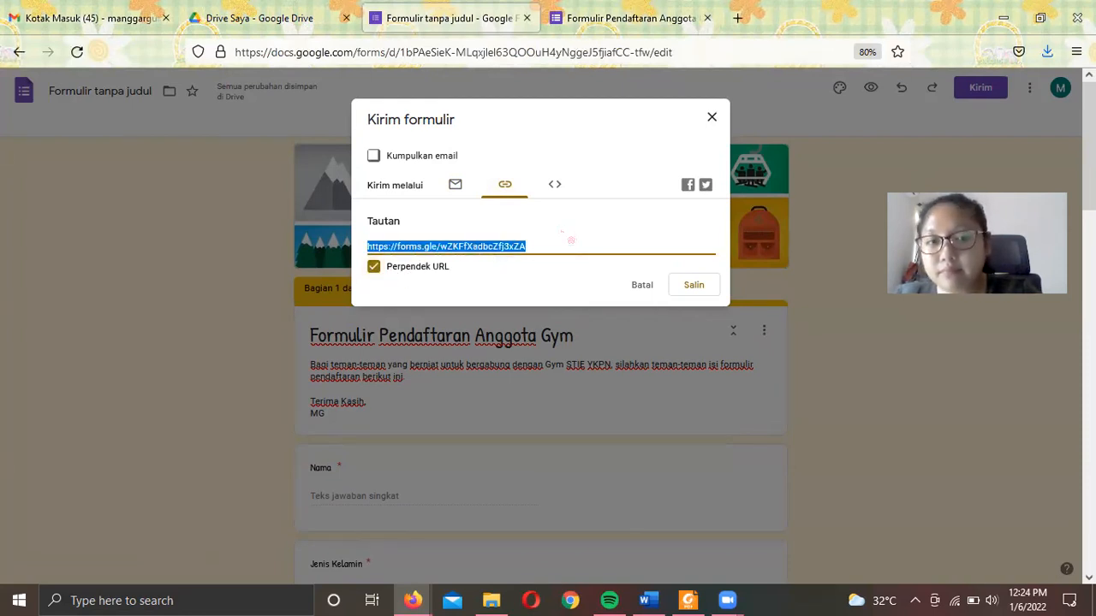
pyautogui.click(565, 244)
pyautogui.hotkey('ctrl', 'c')
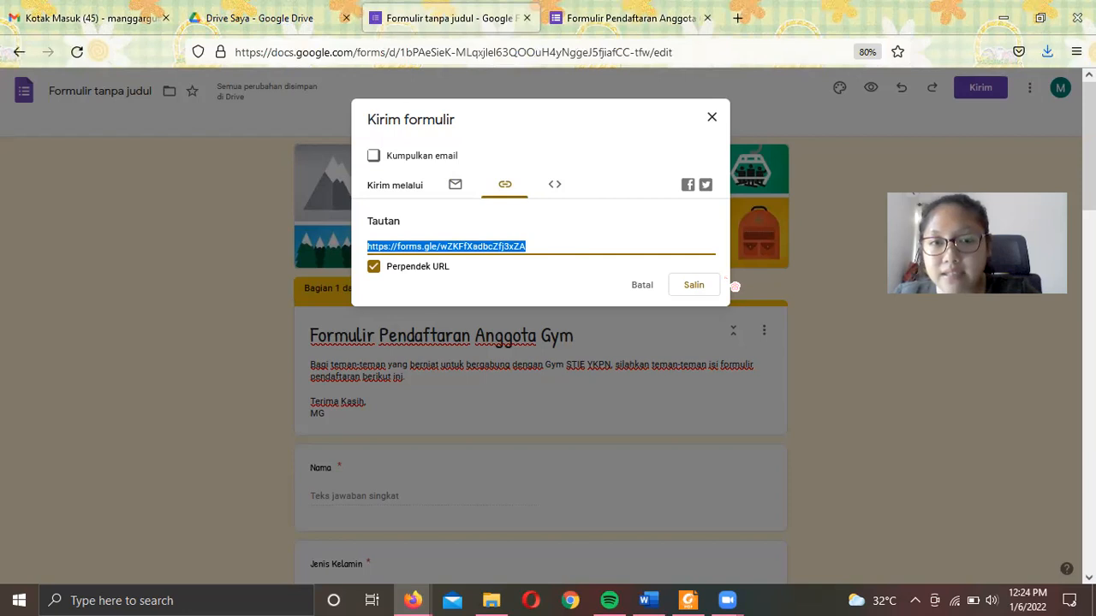
pyautogui.click(697, 291)
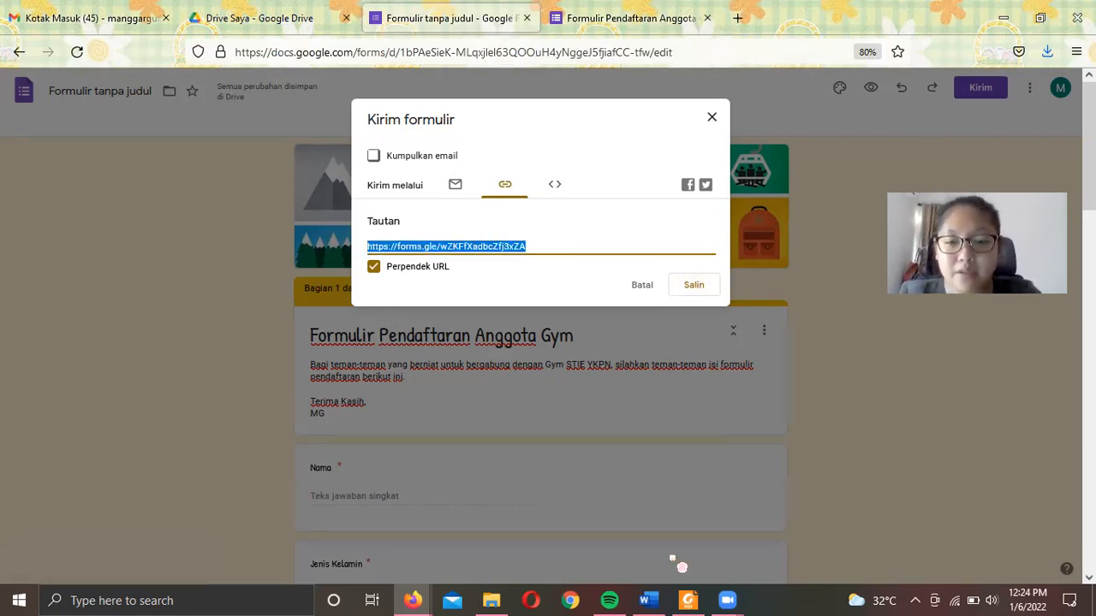
pyautogui.click(648, 600)
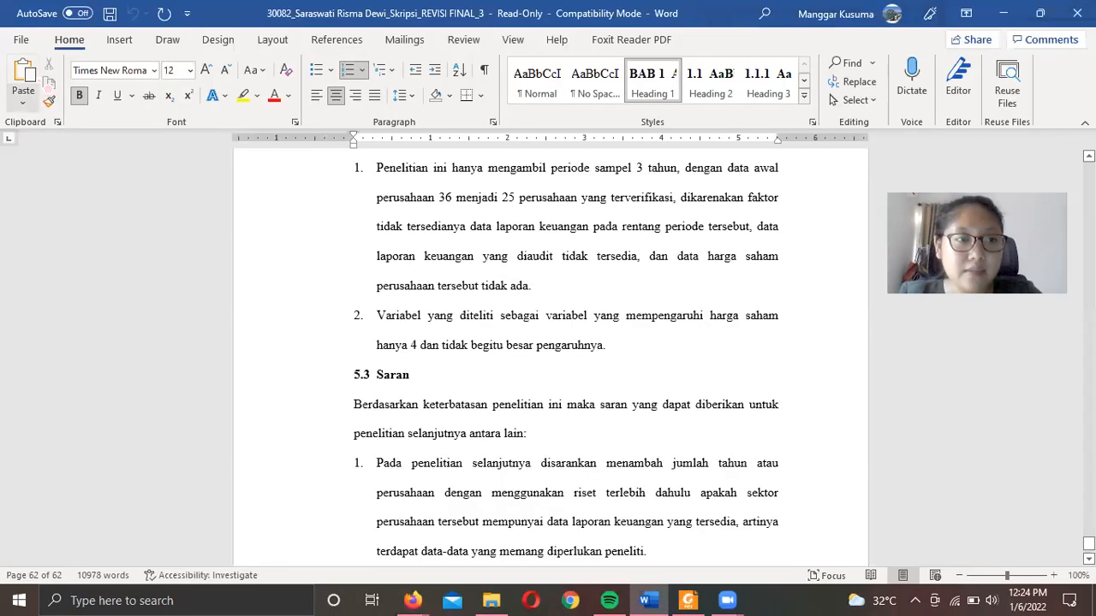
# - Create a blank Word document, paste the short link, and add 'Link Google Form:' above it
pyautogui.click(21, 40)
pyautogui.click(213, 159)
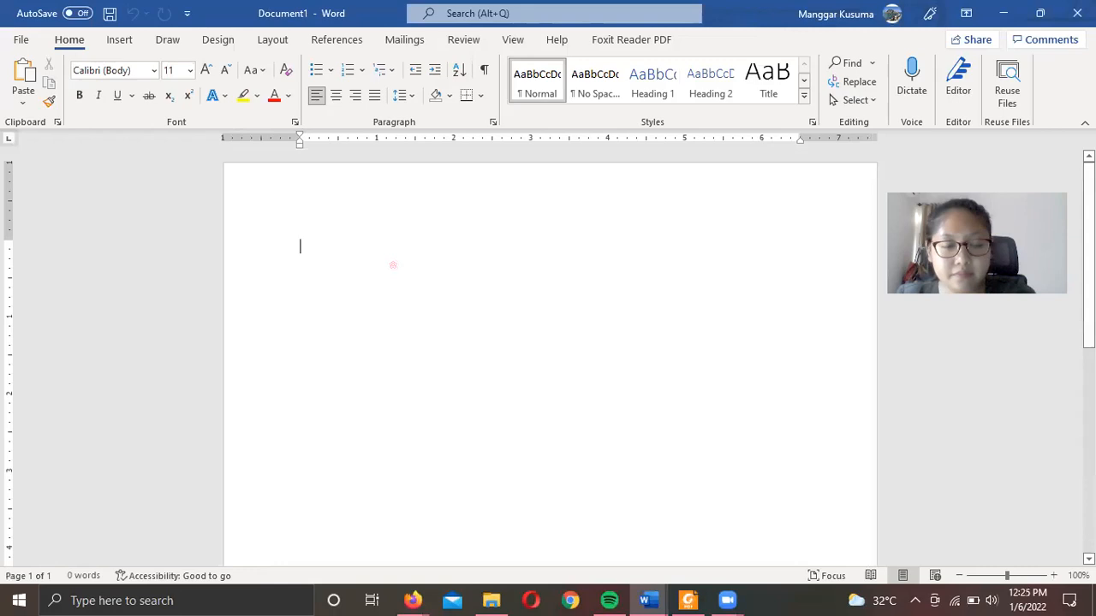
pyautogui.hotkey('ctrl', 'v')
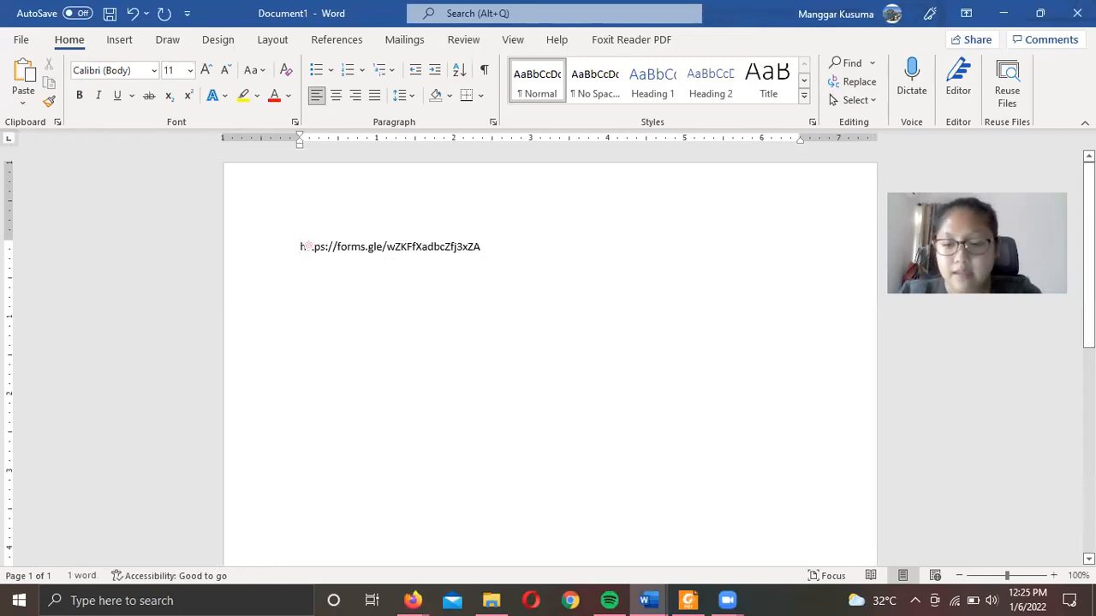
pyautogui.click(300, 247)
pyautogui.press('Return')
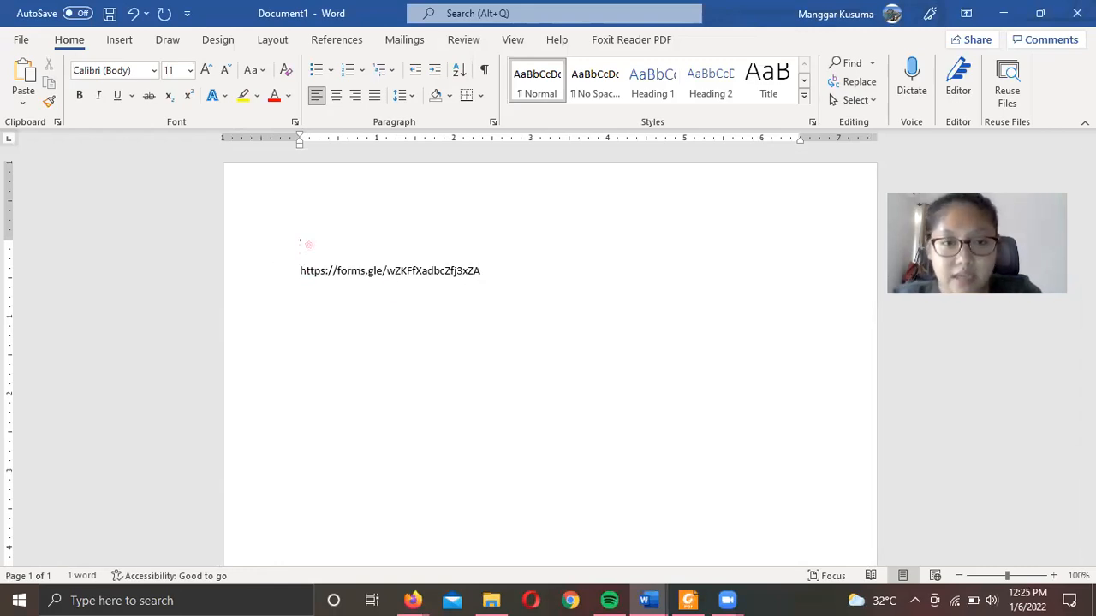
pyautogui.write('Link')
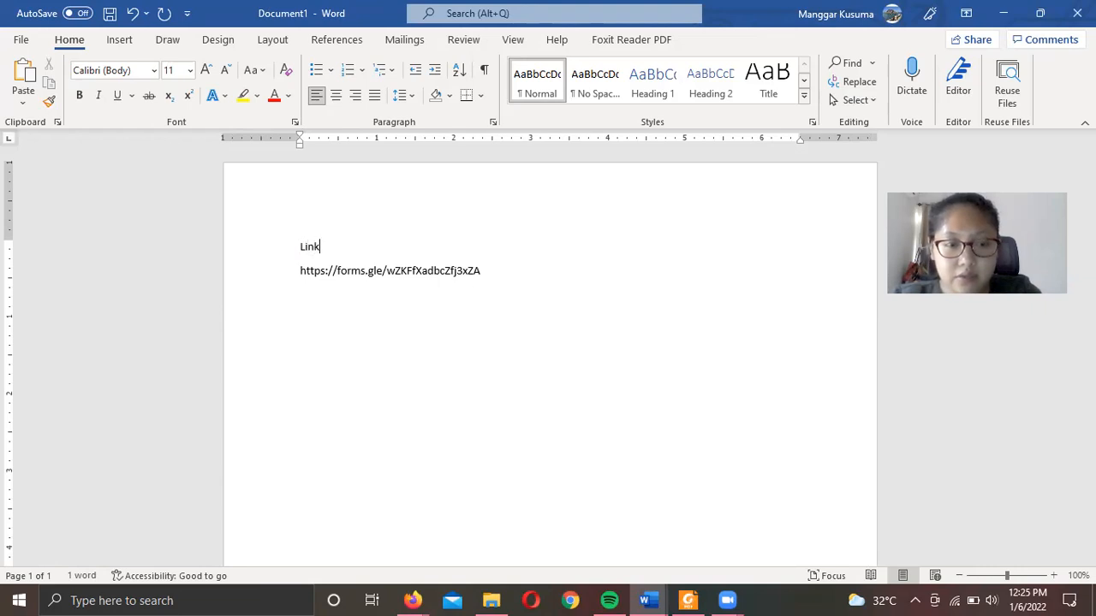
pyautogui.write(' Google For')
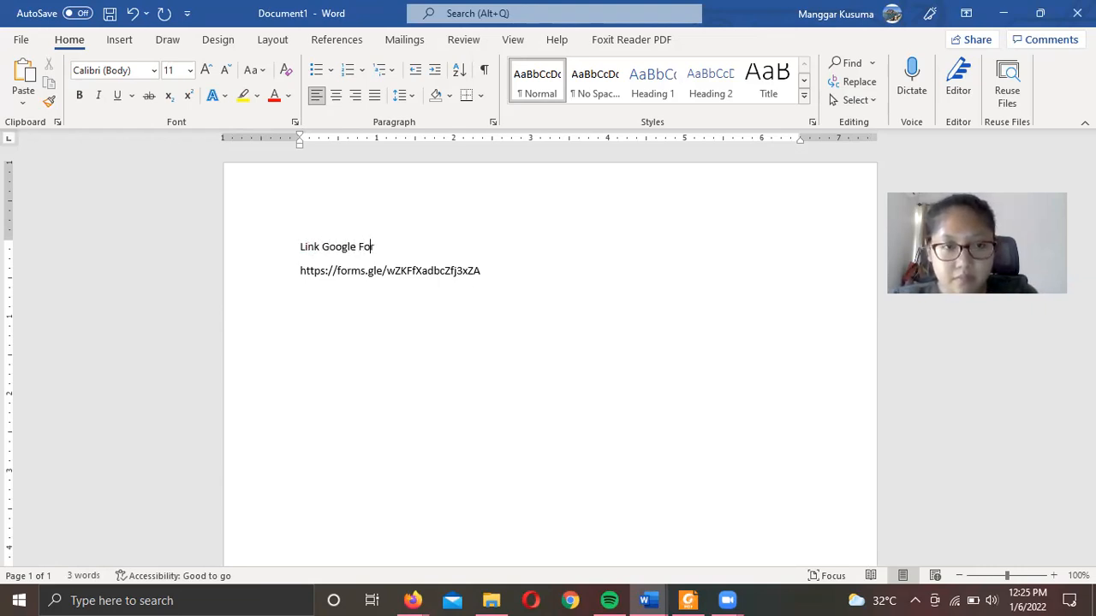
pyautogui.write('m:')
pyautogui.hotkey('ctrl', 'End')
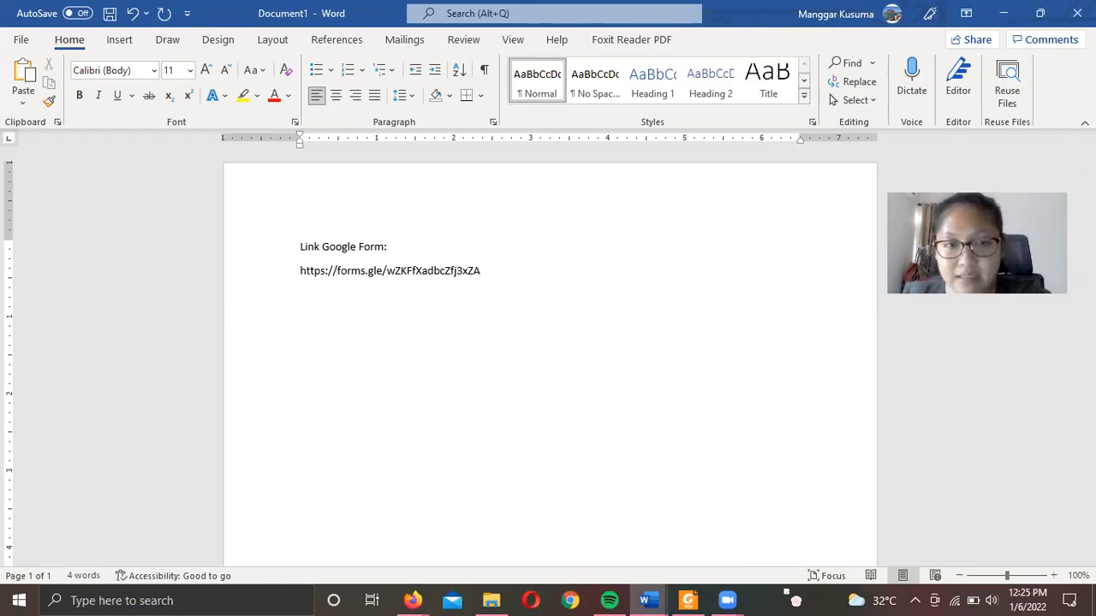
pyautogui.click(785, 592)
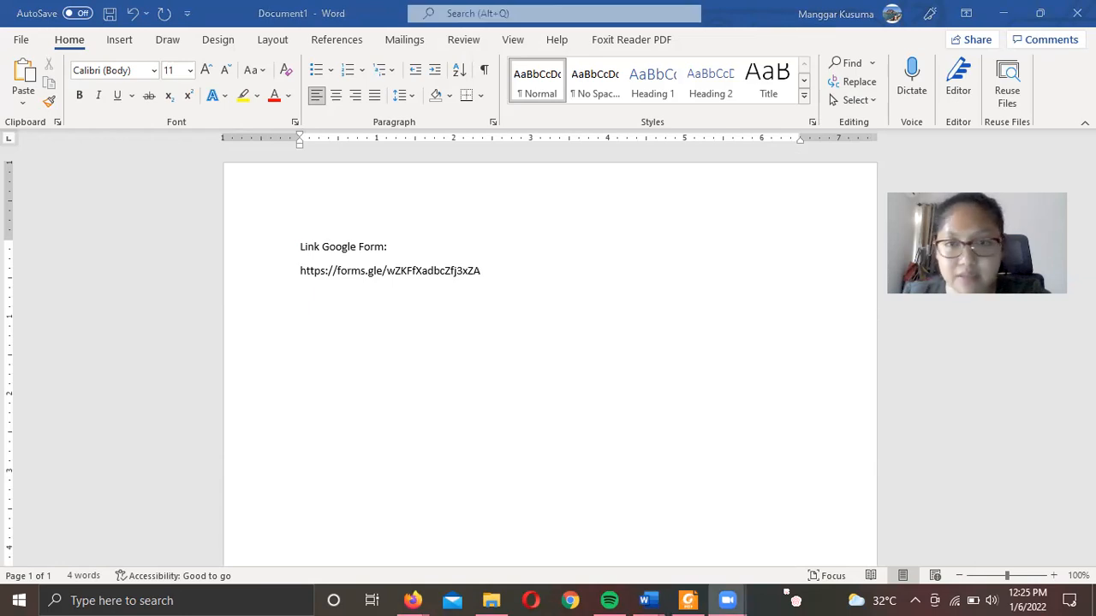
# - Return to the Forms editor, browse the send dialog's embed and Email tabs, then close it
pyautogui.moveTo(413, 600)
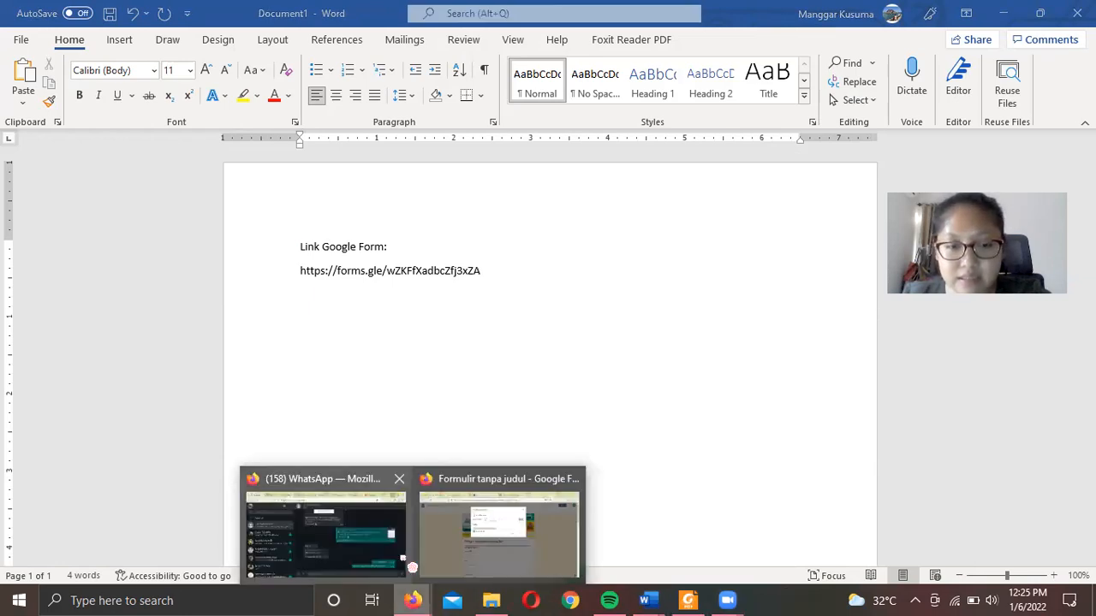
pyautogui.click(479, 561)
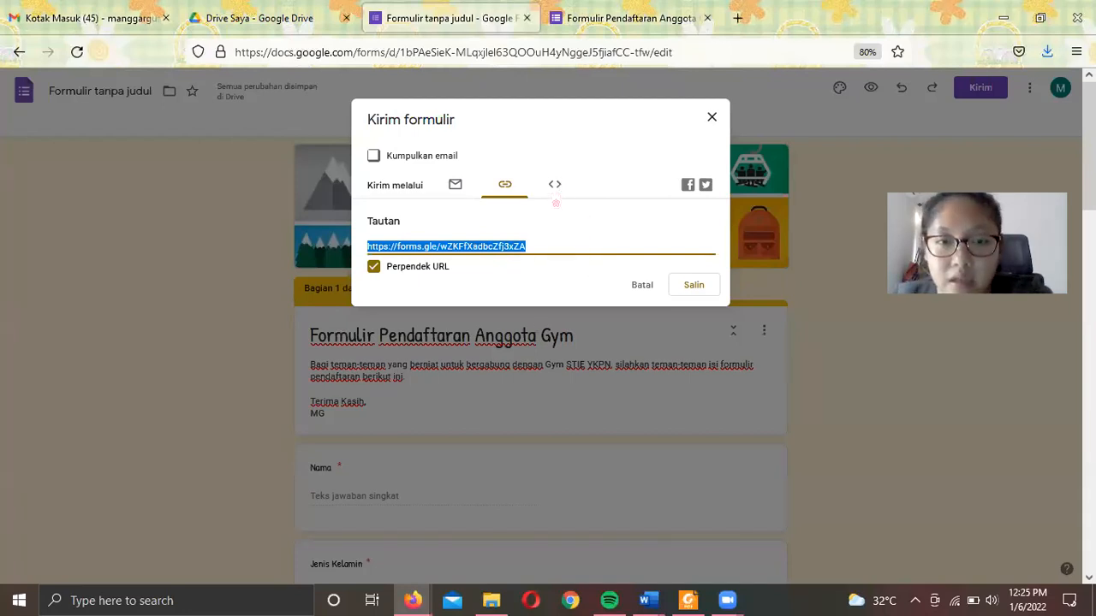
pyautogui.click(555, 200)
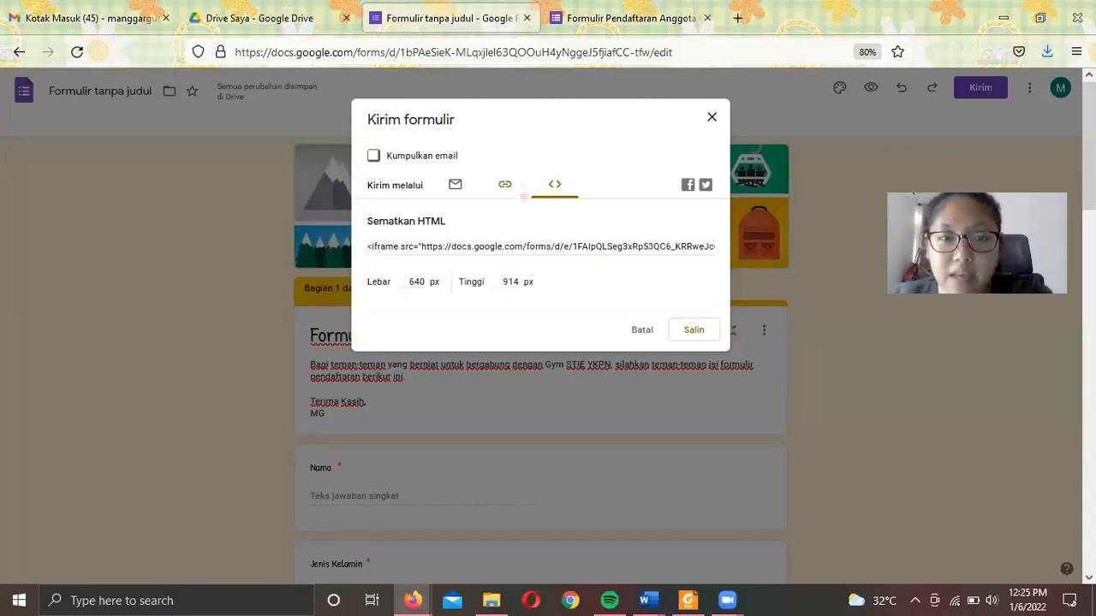
pyautogui.click(505, 185)
pyautogui.click(456, 188)
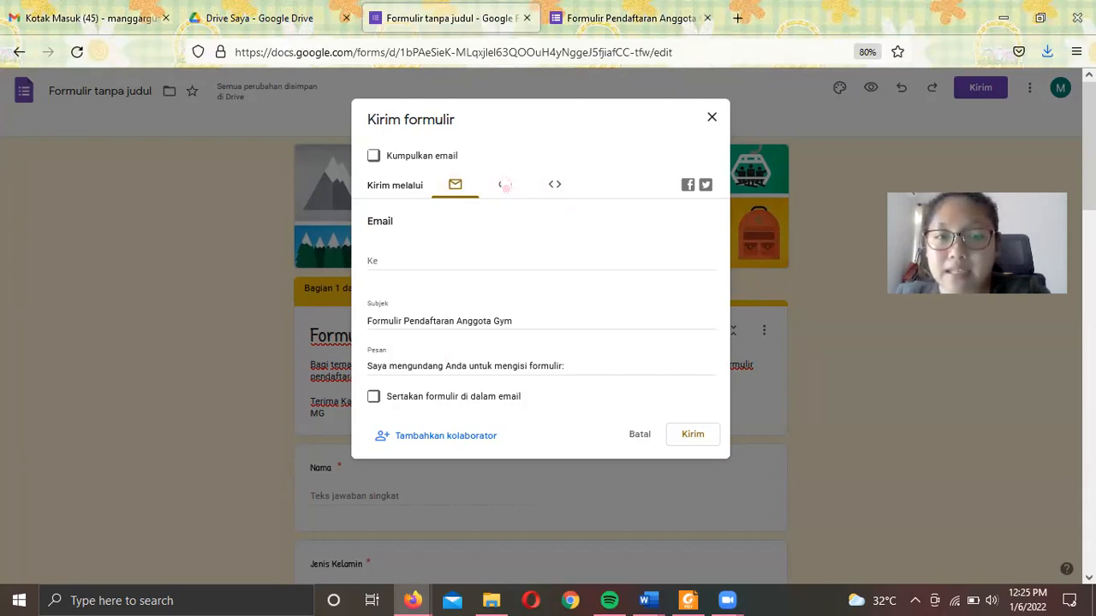
pyautogui.click(505, 185)
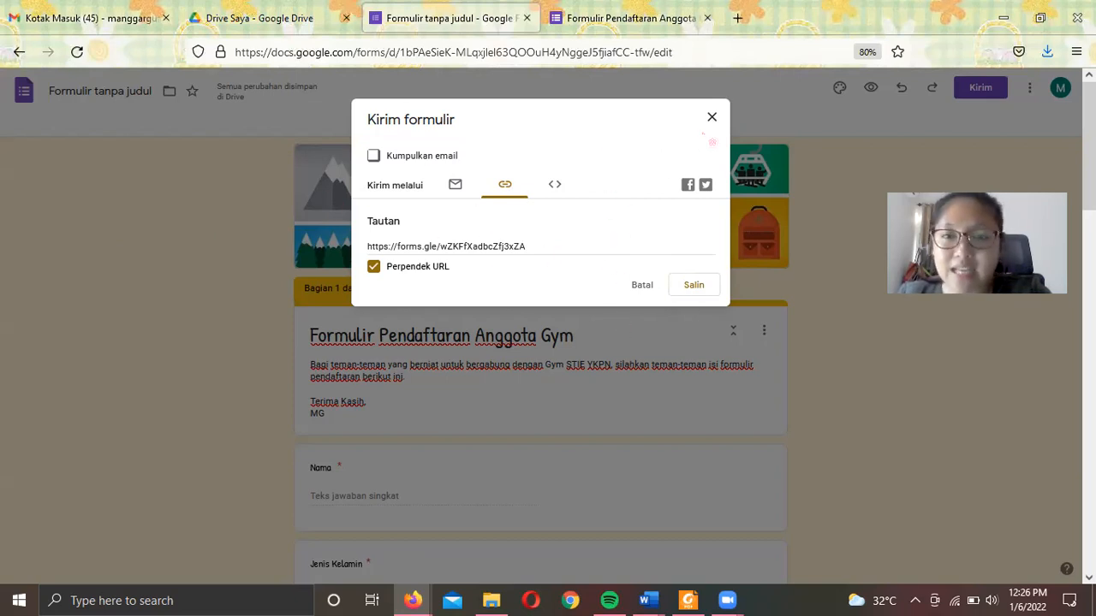
pyautogui.click(710, 121)
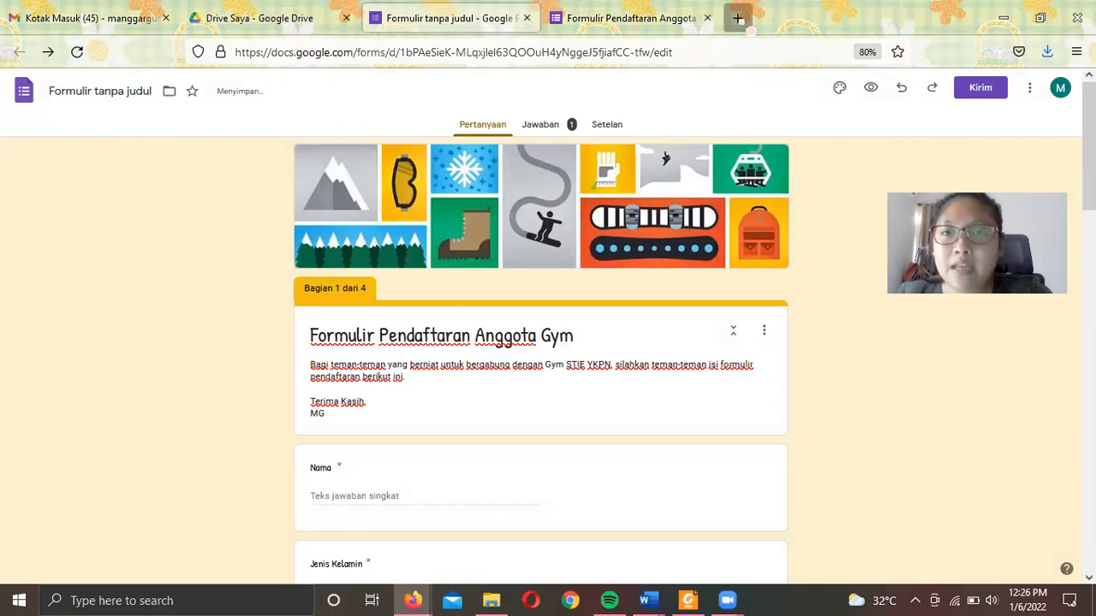
# - Search Google for 'bit ly' in a new tab and open the bitly.com site
pyautogui.click(737, 18)
pyautogui.click(736, 52)
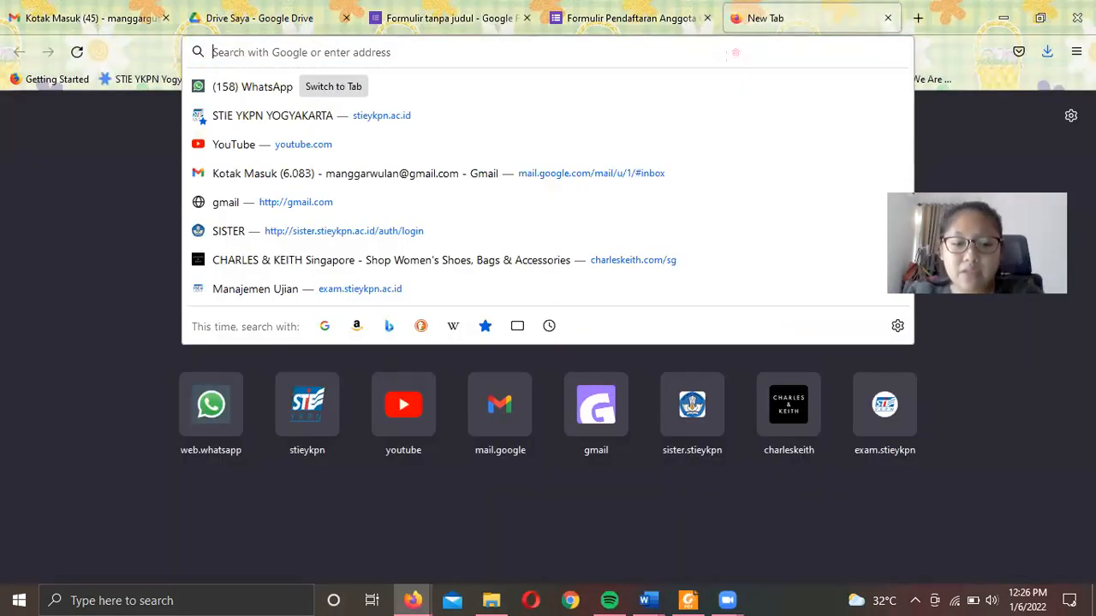
pyautogui.write('bit')
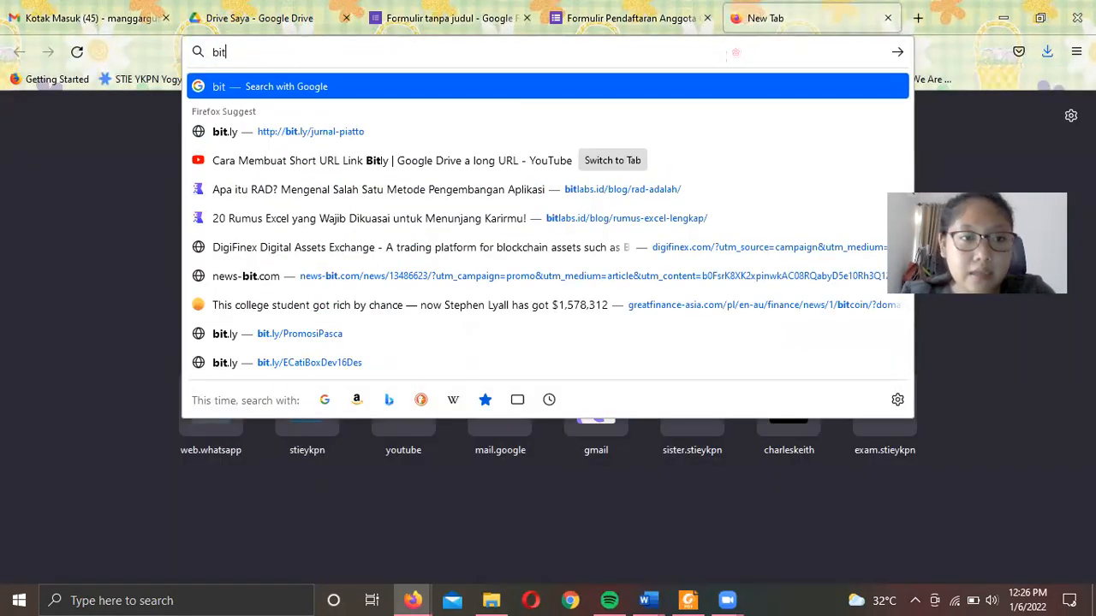
pyautogui.write('ly')
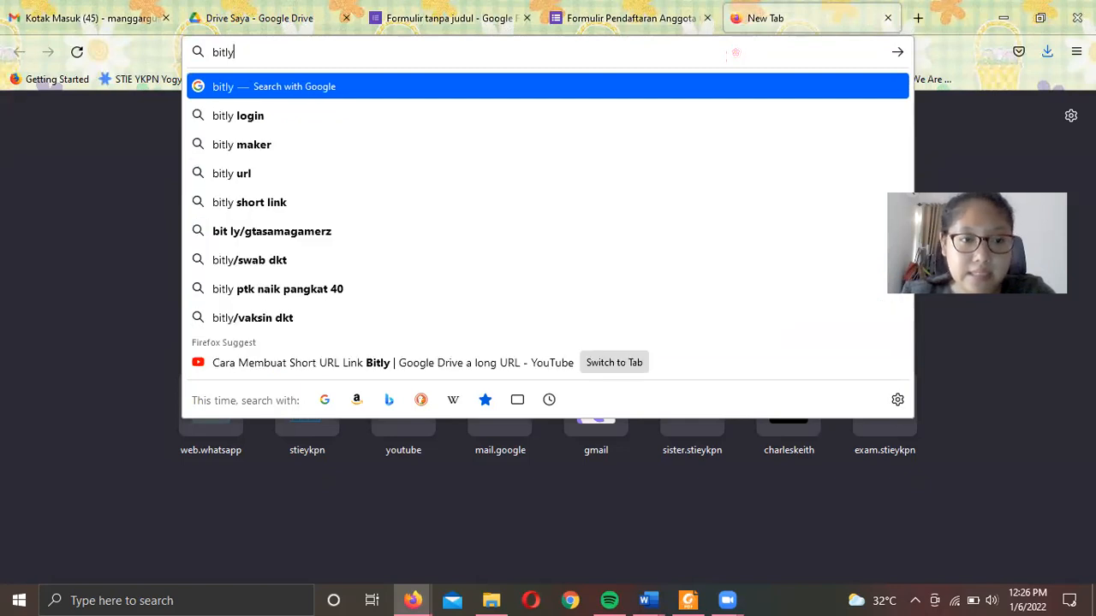
pyautogui.press('BackSpace')
pyautogui.press('BackSpace')
pyautogui.write('ly')
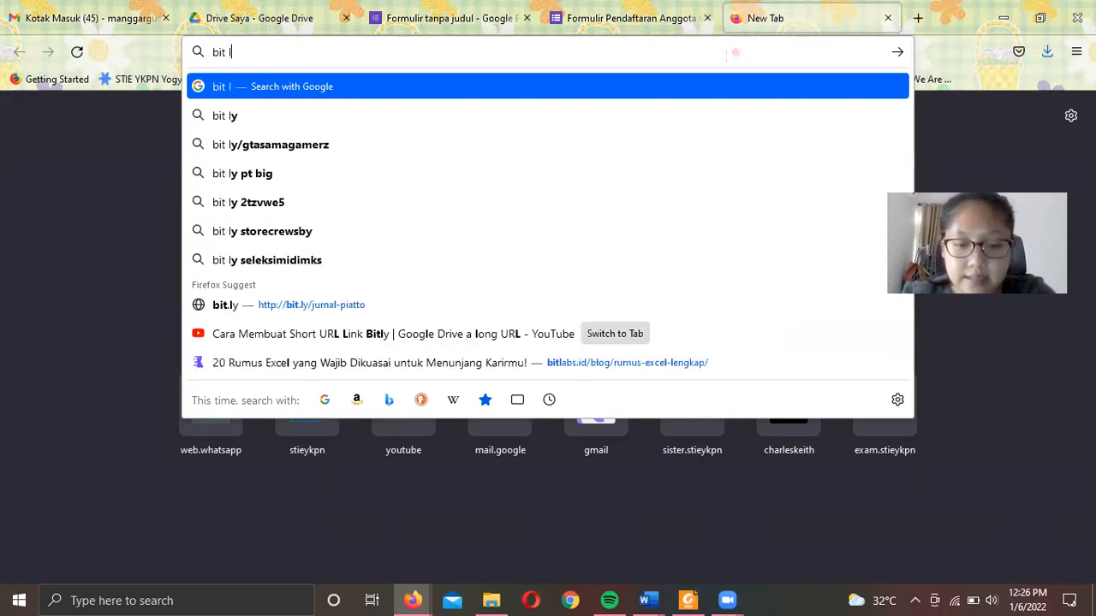
pyautogui.press('Return')
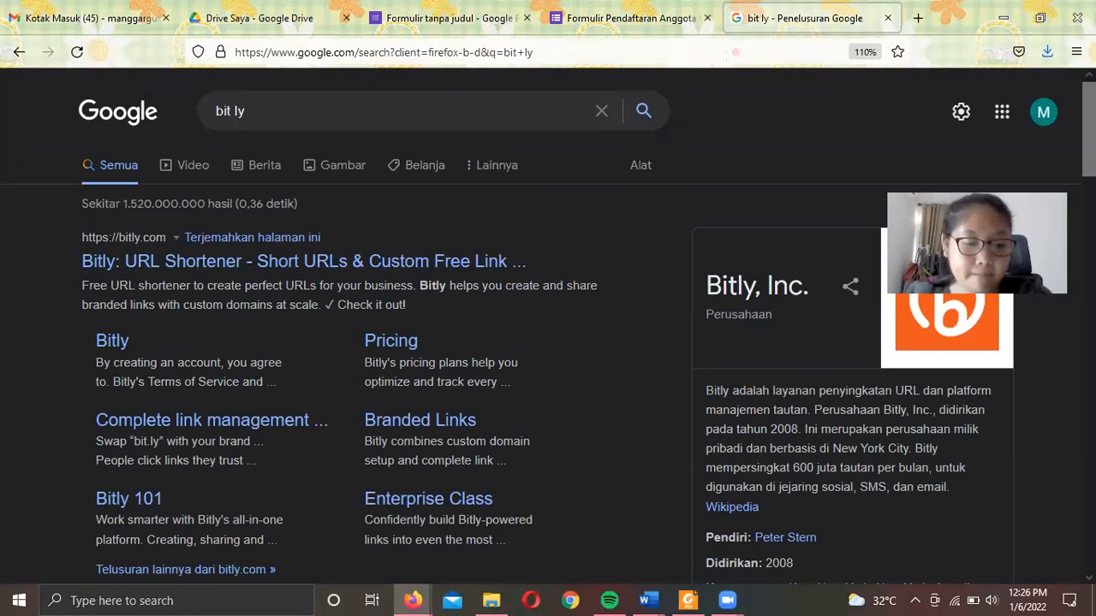
pyautogui.click(242, 272)
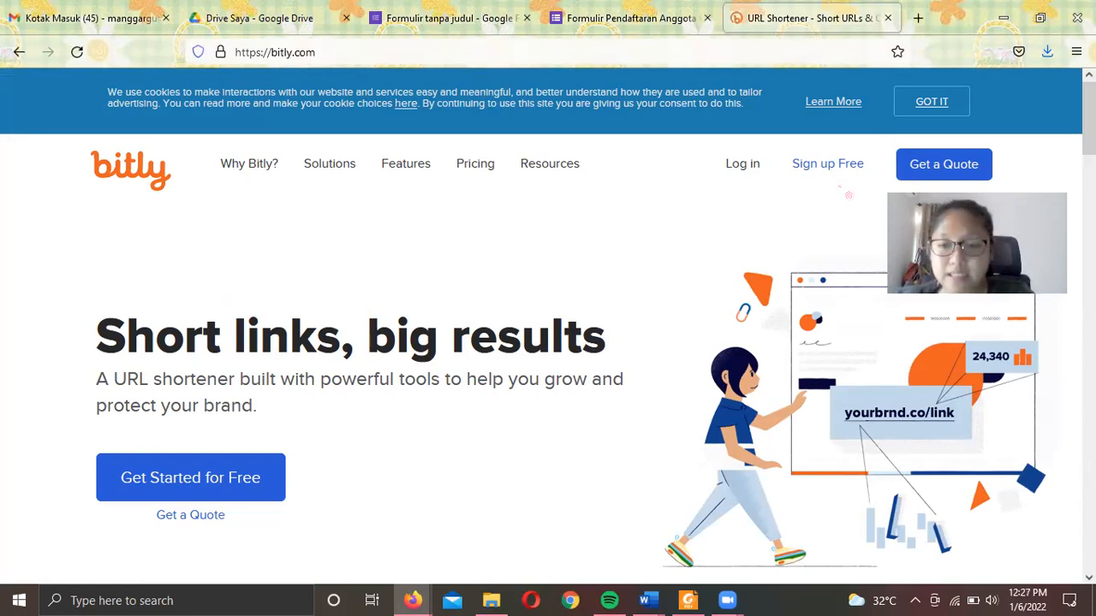
# - Scroll to Bitly's Shorten field, then return to the gym form editor tab
pyautogui.scroll(-5, 446, 282)
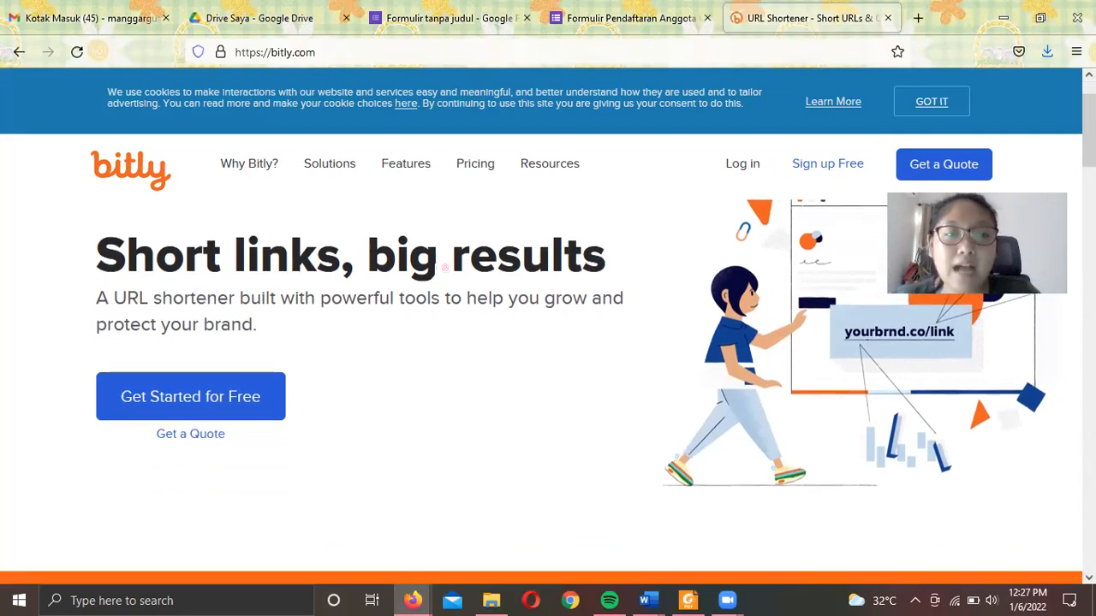
pyautogui.scroll(3, 445, 281)
pyautogui.scroll(-4, 442, 270)
pyautogui.scroll(1, 441, 271)
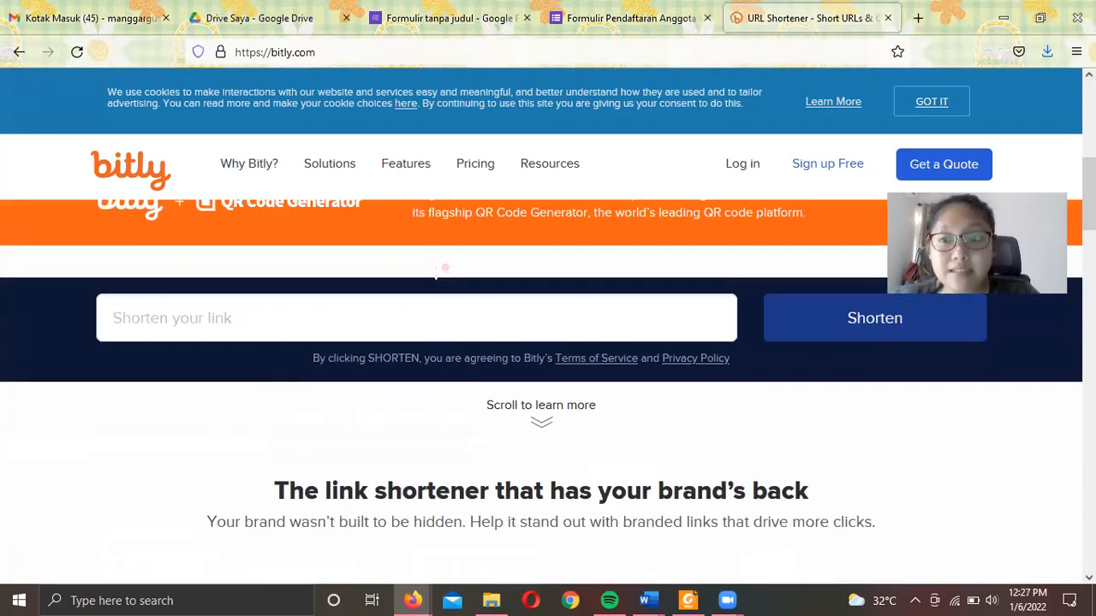
pyautogui.click(479, 18)
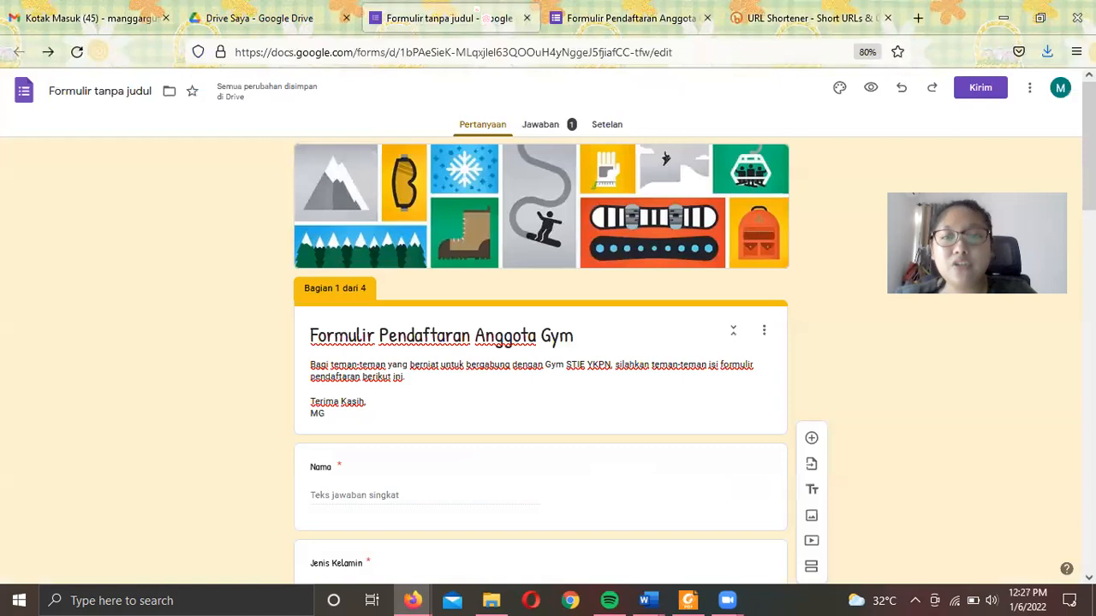
# - Copy the gym form's full-length share link with Perpendek URL unchecked, then go to Bitly's Shorten field
pyautogui.click(980, 88)
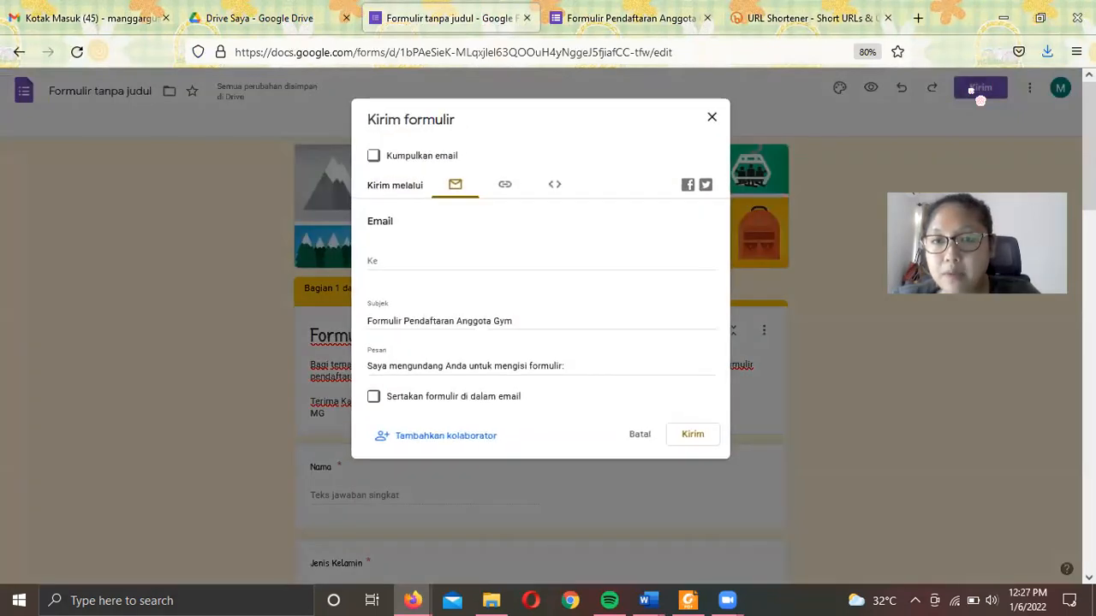
pyautogui.click(507, 188)
pyautogui.click(374, 267)
pyautogui.click(374, 266)
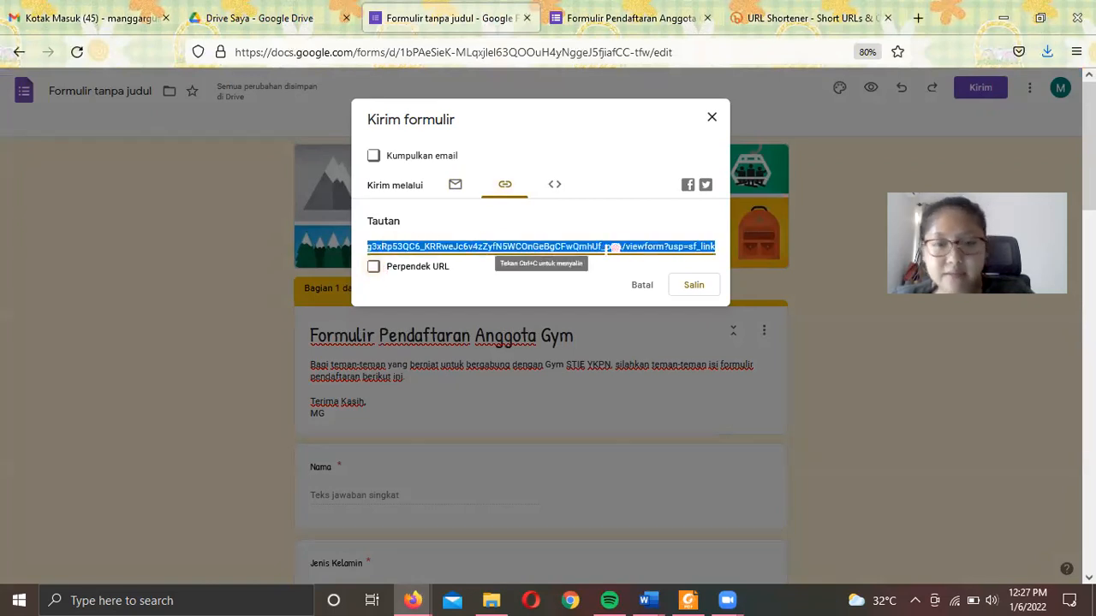
pyautogui.click(682, 291)
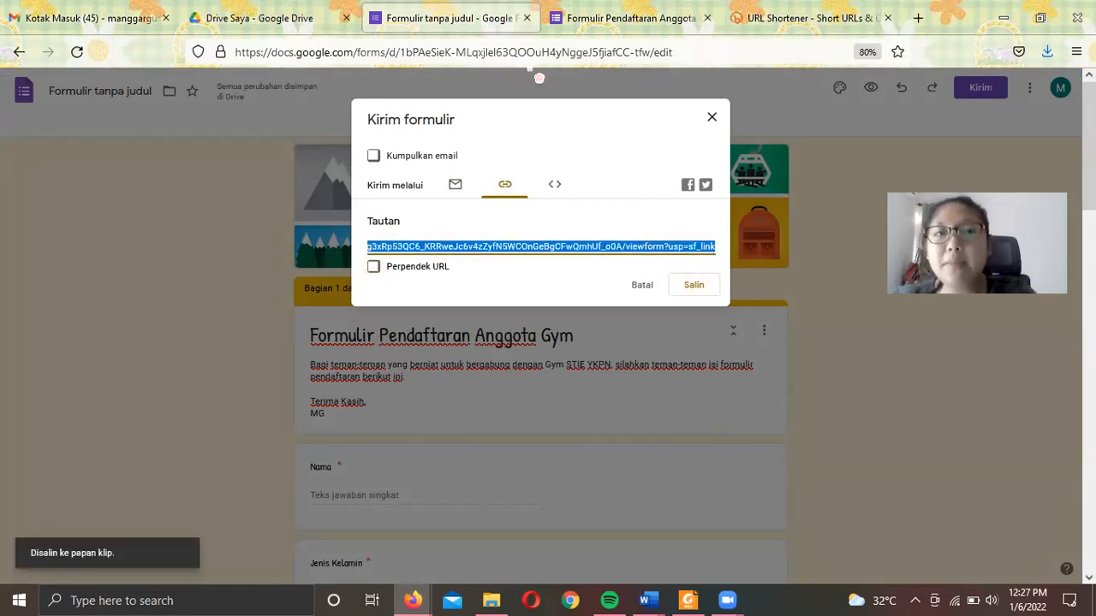
pyautogui.click(815, 18)
pyautogui.click(499, 326)
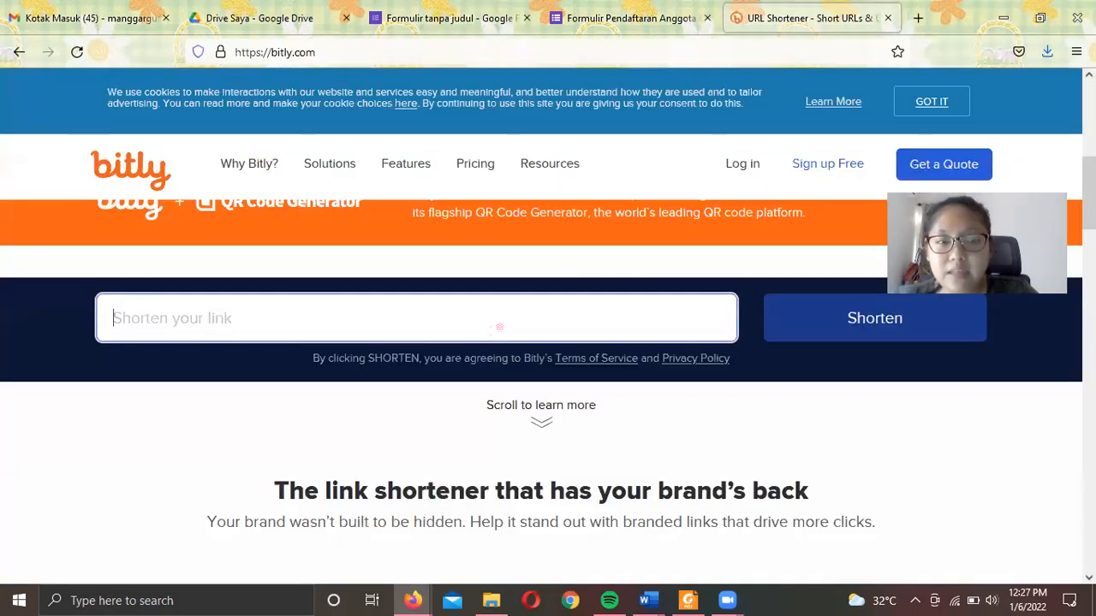
pyautogui.scroll(1, 609, 515)
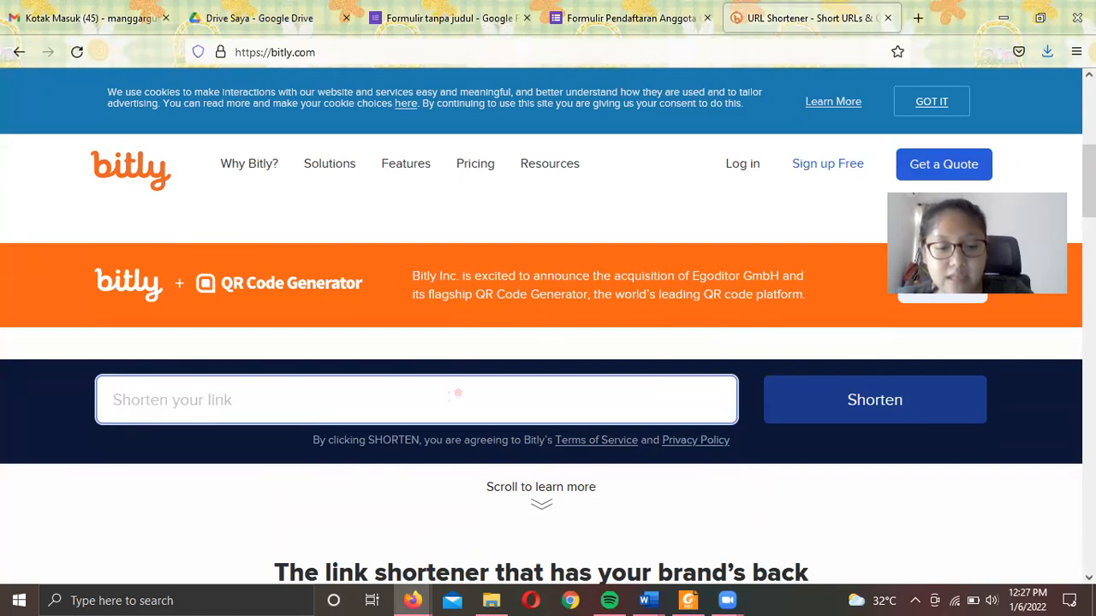
pyautogui.hotkey('ctrl', 'v')
pyautogui.click(776, 422)
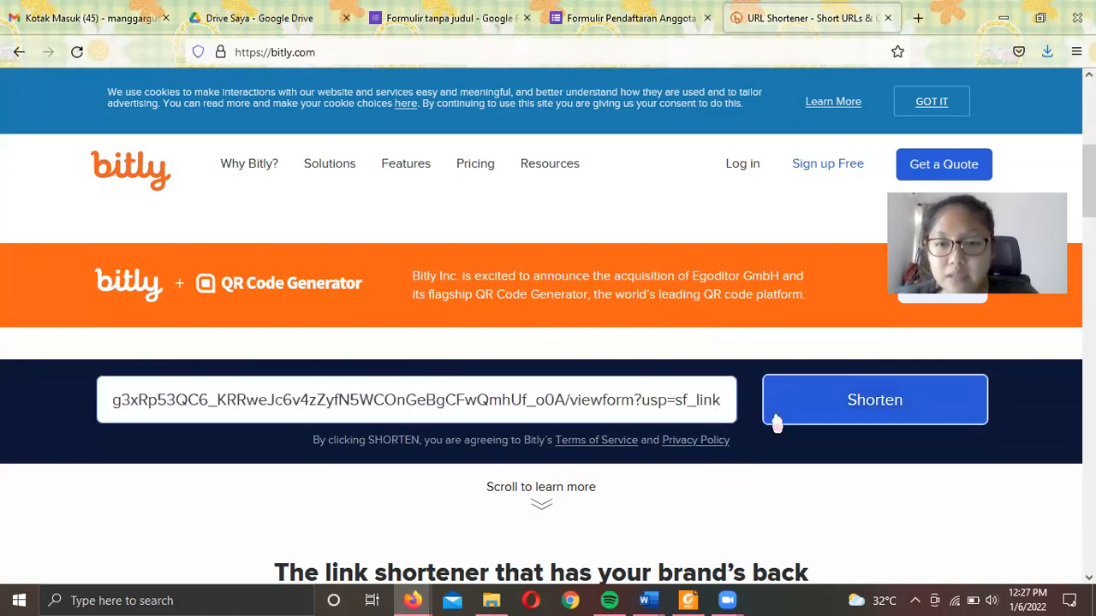
pyautogui.scroll(-1, 760, 427)
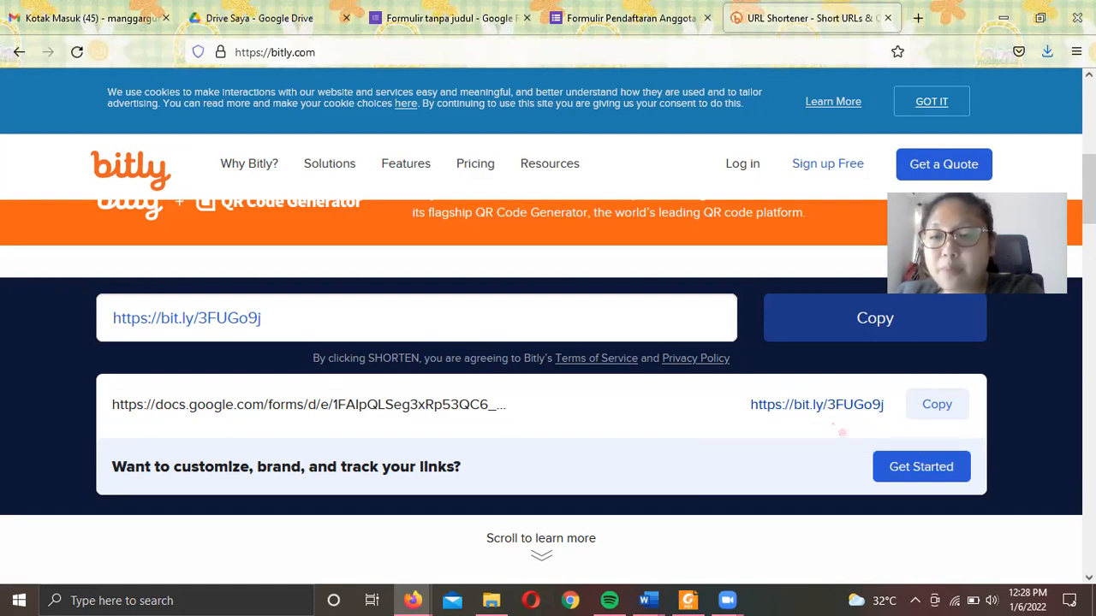
pyautogui.click(937, 404)
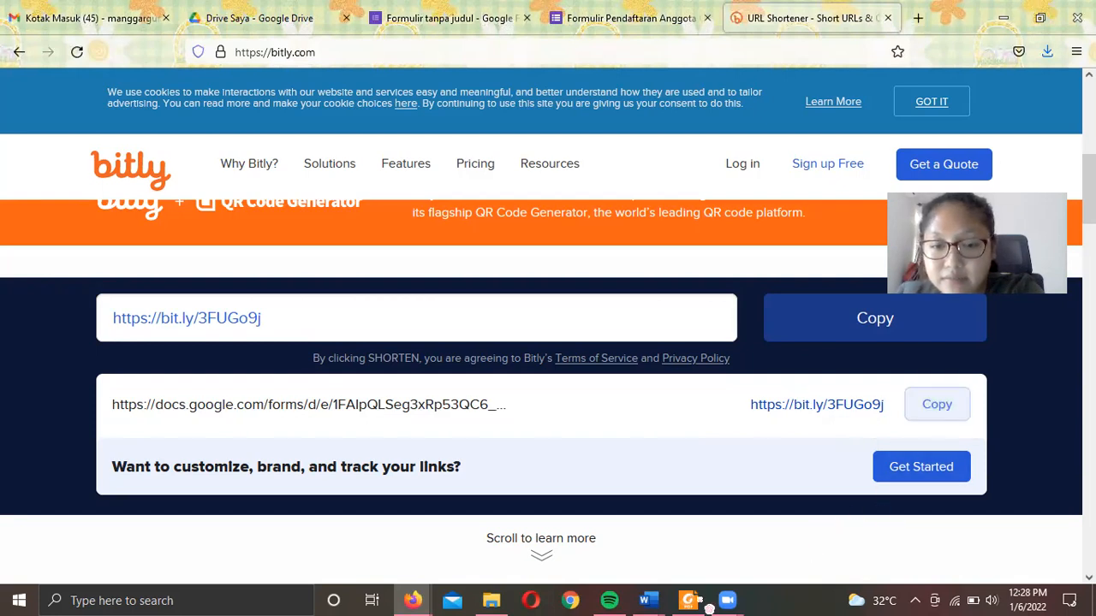
pyautogui.moveTo(648, 600)
pyautogui.click(714, 569)
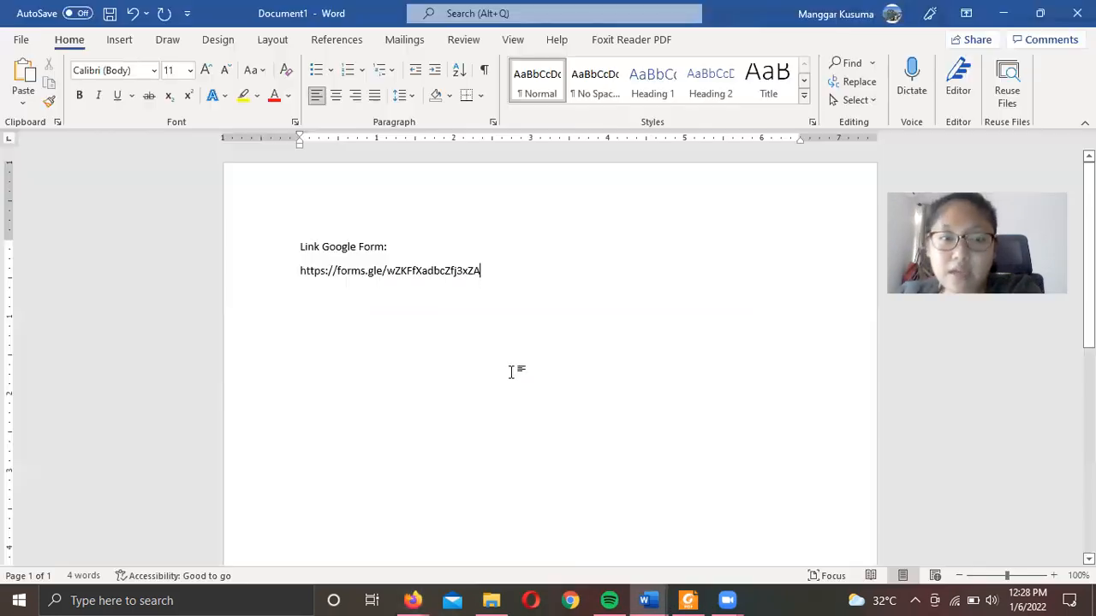
pyautogui.press('Return')
pyautogui.press('Return')
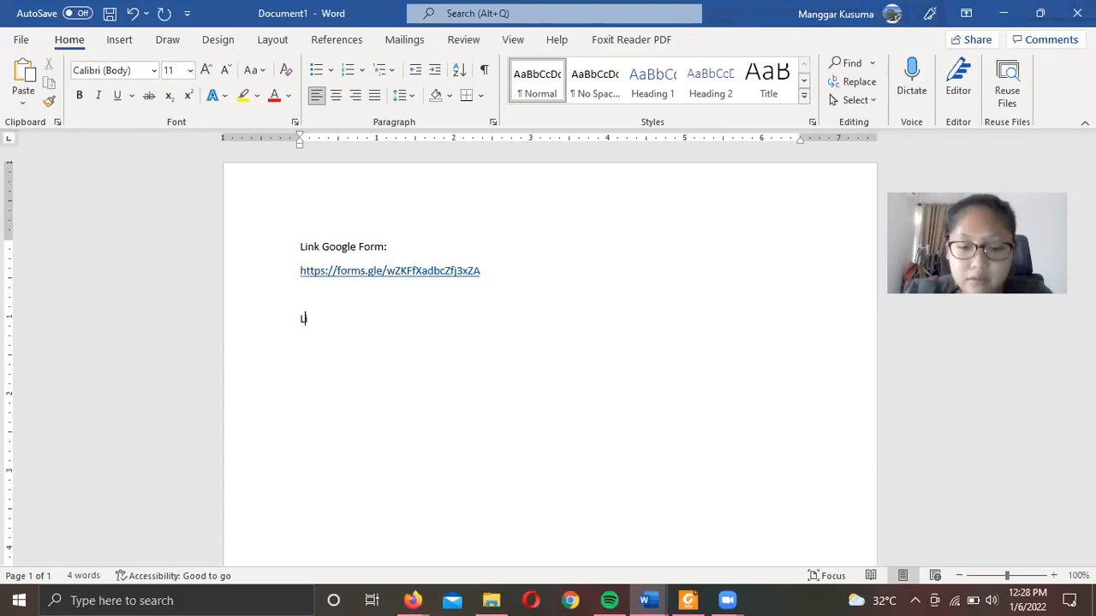
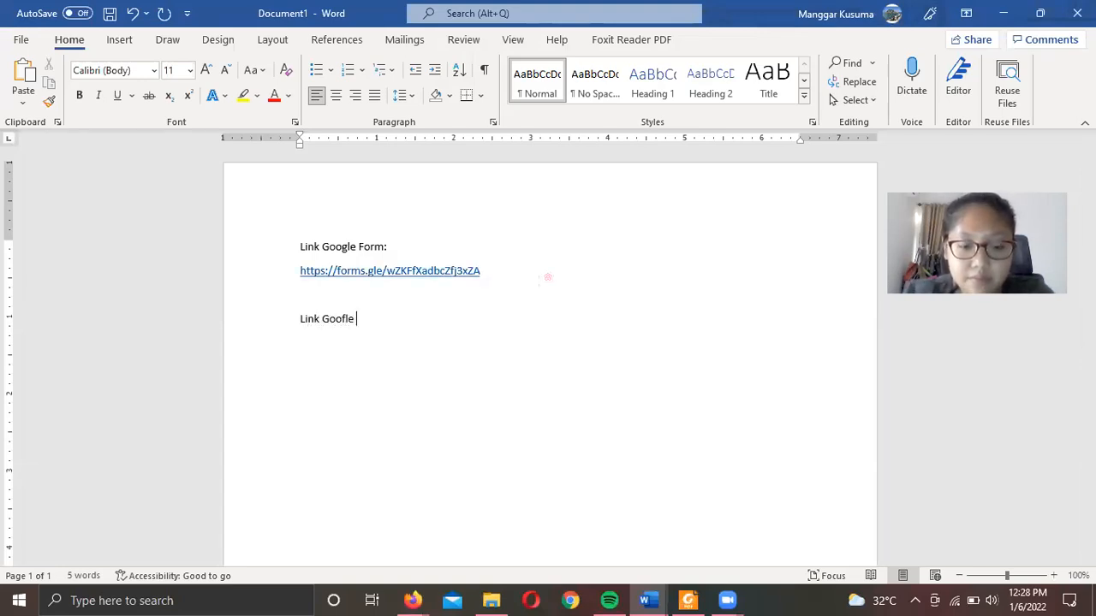
pyautogui.press('BackSpace')
pyautogui.press('BackSpace')
pyautogui.press('BackSpace')
pyautogui.press('BackSpace')
pyautogui.press('BackSpace')
pyautogui.press('BackSpace')
pyautogui.press('Return')
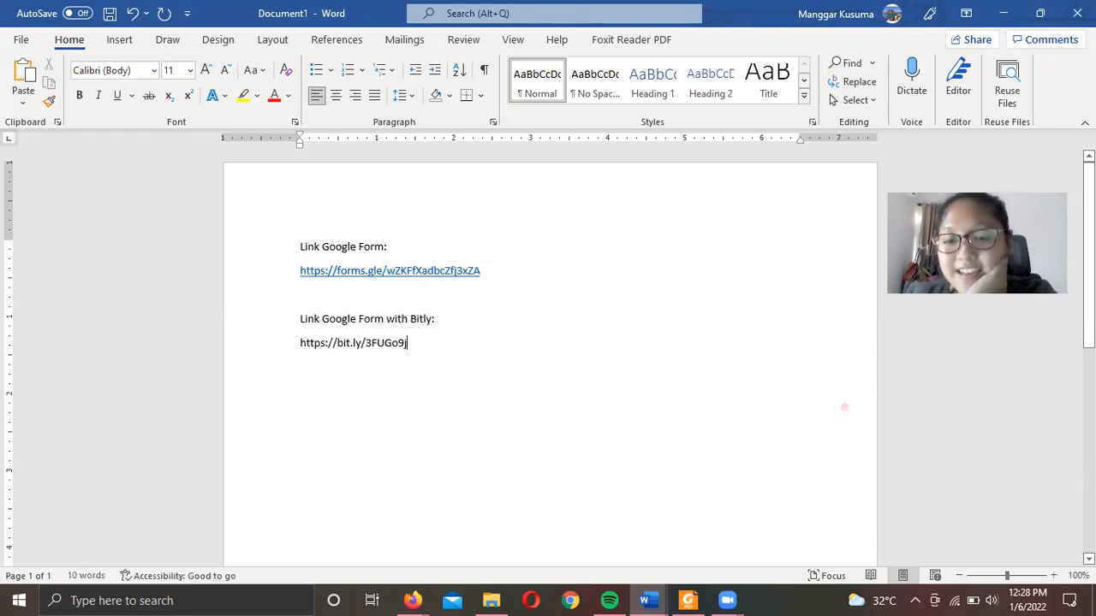
# - Check the gym form's response confirmation page in the browser, then return to Word
pyautogui.moveTo(413, 600)
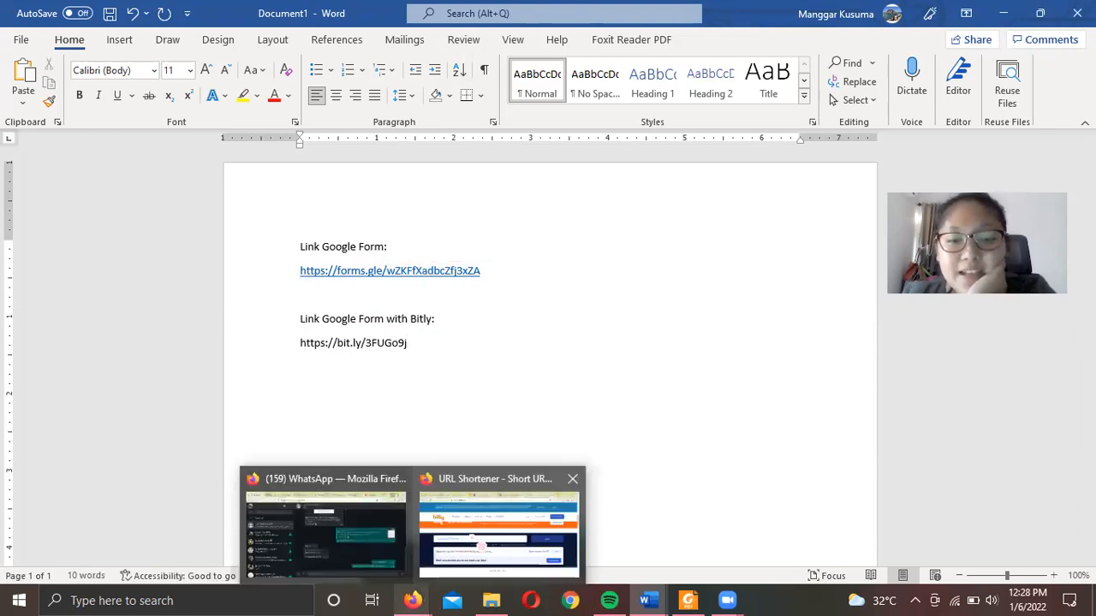
pyautogui.click(496, 514)
pyautogui.click(438, 19)
pyautogui.click(622, 18)
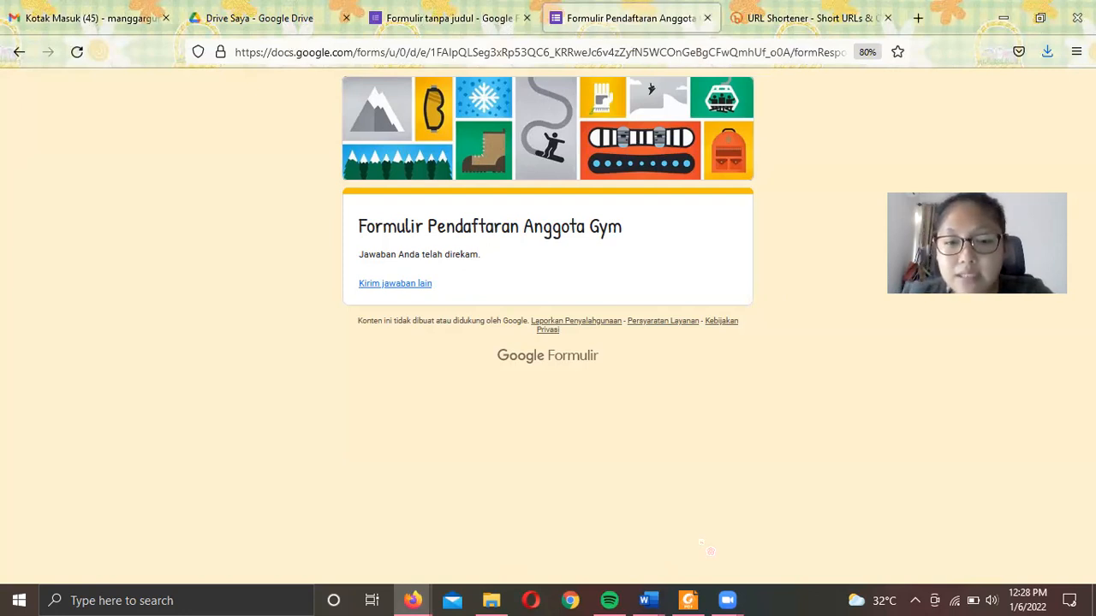
pyautogui.click(652, 603)
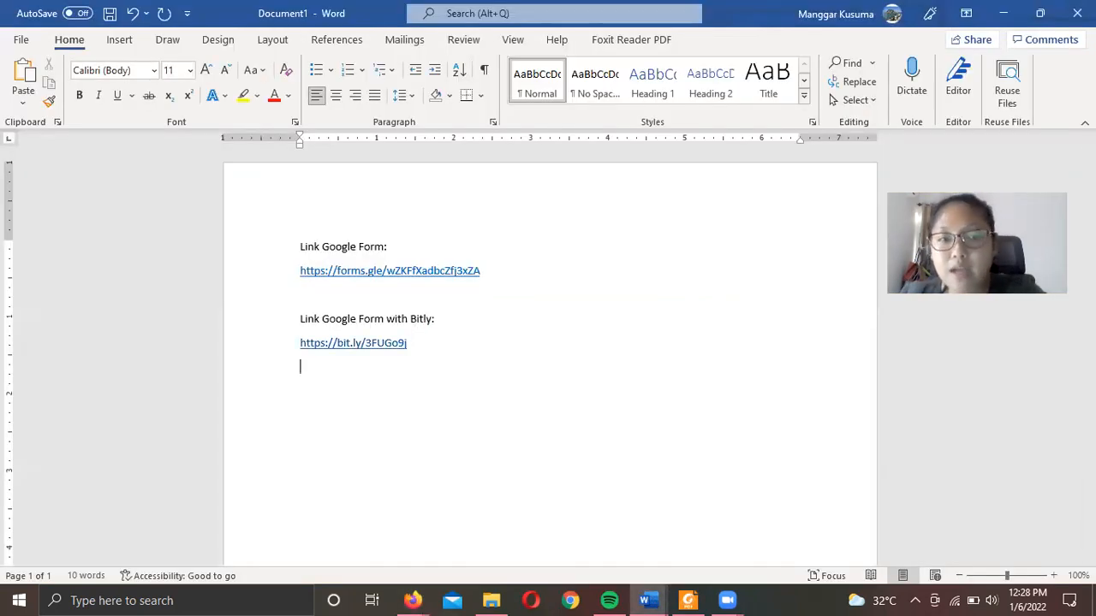